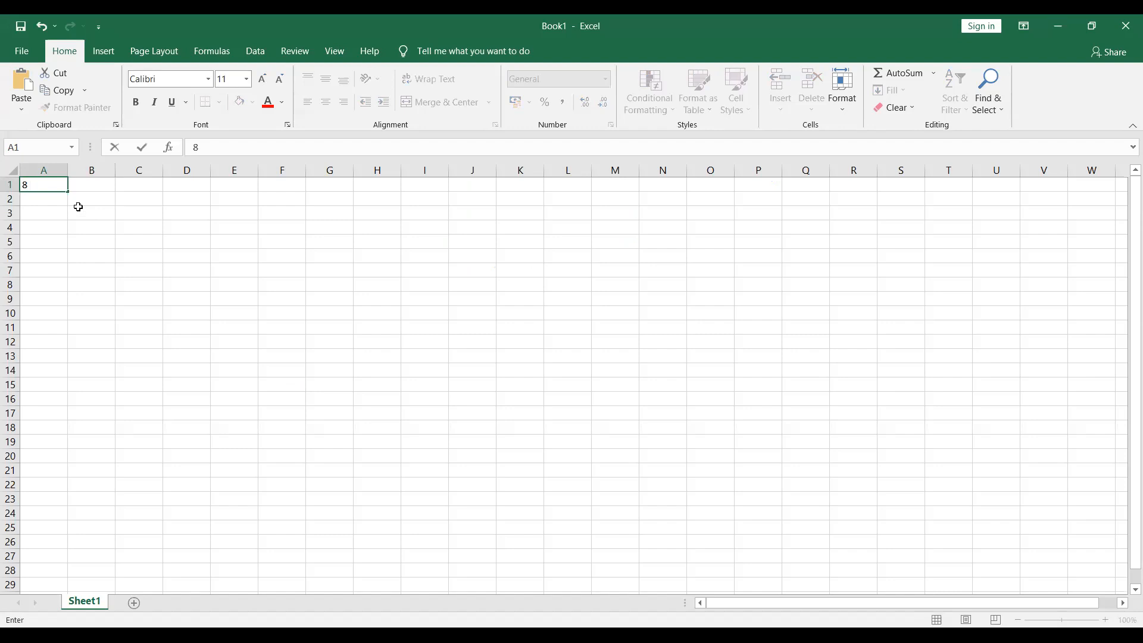
# - Enter the bar sizes 8 mm and 10 mm in cells A1 and A2
pyautogui.click(40, 201)
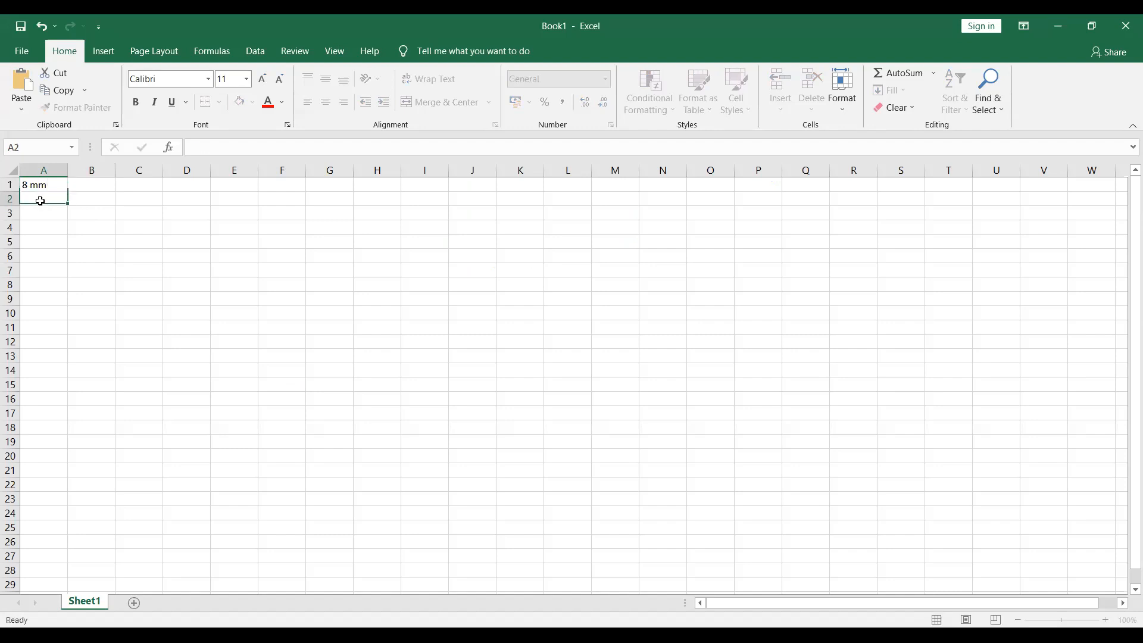
pyautogui.write('12mm')
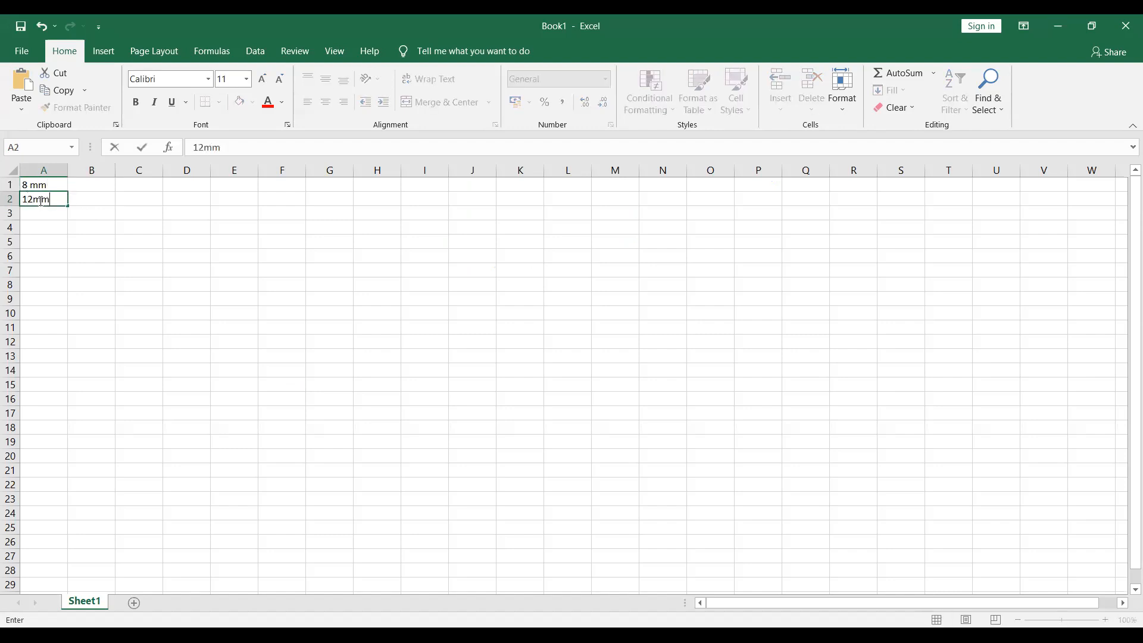
pyautogui.click(32, 199)
pyautogui.press('BackSpace')
pyautogui.write('0')
pyautogui.click(38, 215)
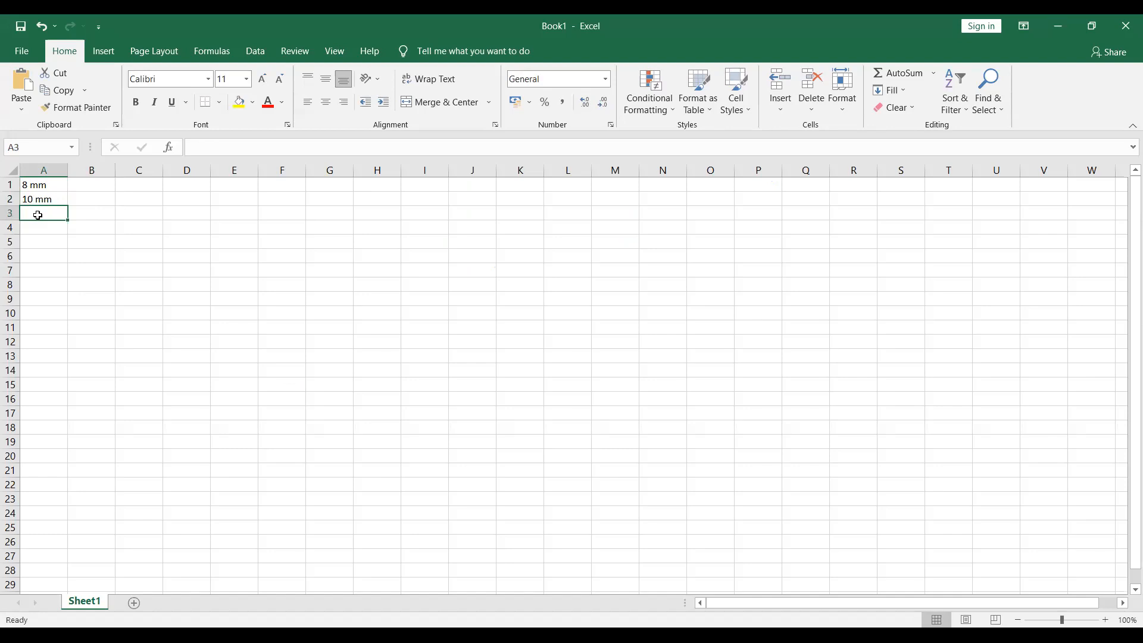
# - Continue the bar size list with 12 mm, 16 mm and 20 mm in cells A3 to A5
pyautogui.write('12')
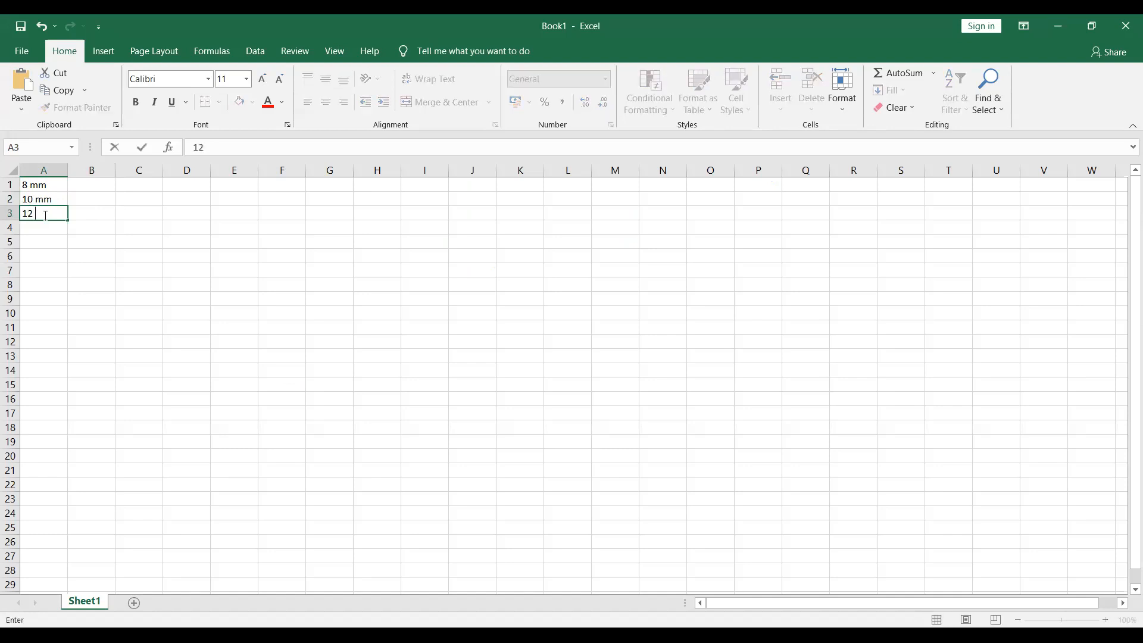
pyautogui.write(' mm')
pyautogui.click(57, 222)
pyautogui.write('1')
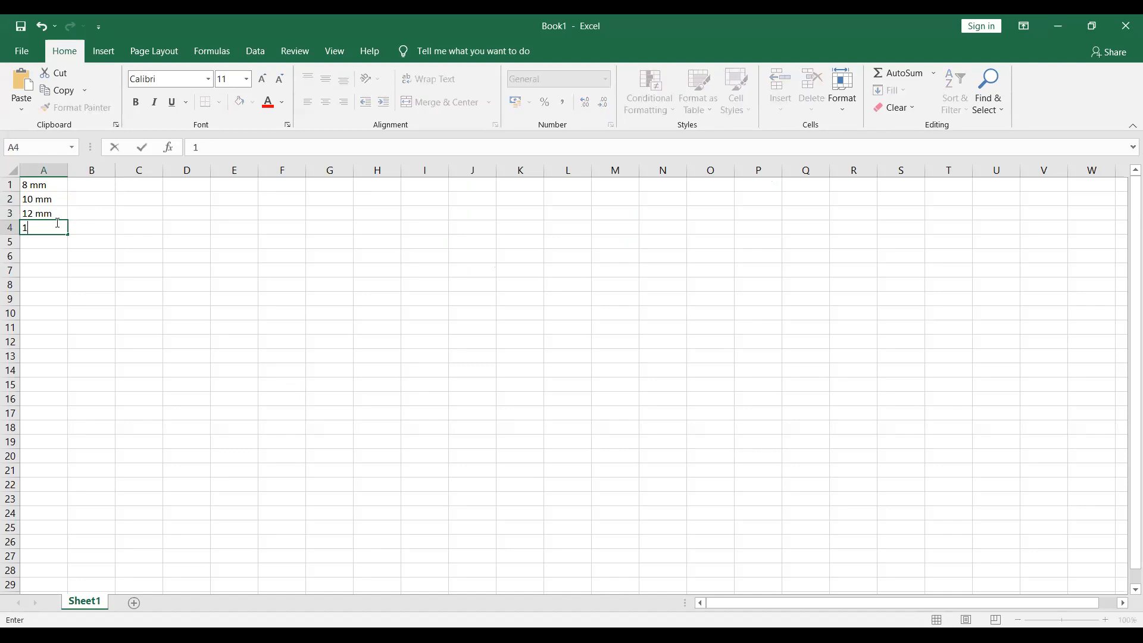
pyautogui.write('6 mm')
pyautogui.click(58, 247)
pyautogui.write('20 mm')
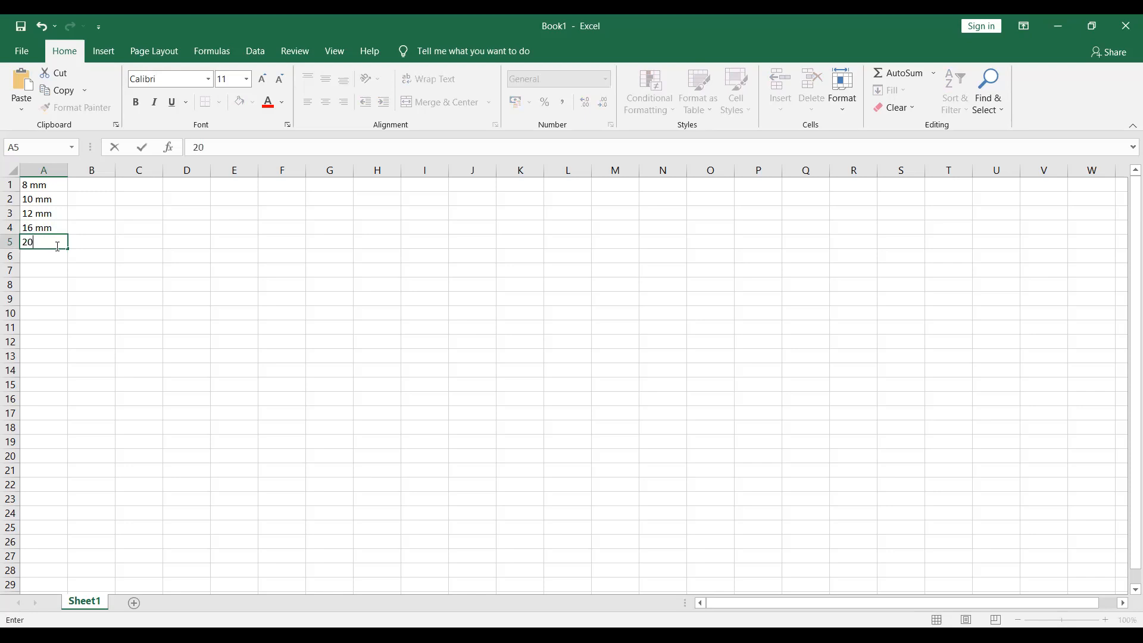
pyautogui.click(109, 276)
pyautogui.click(76, 186)
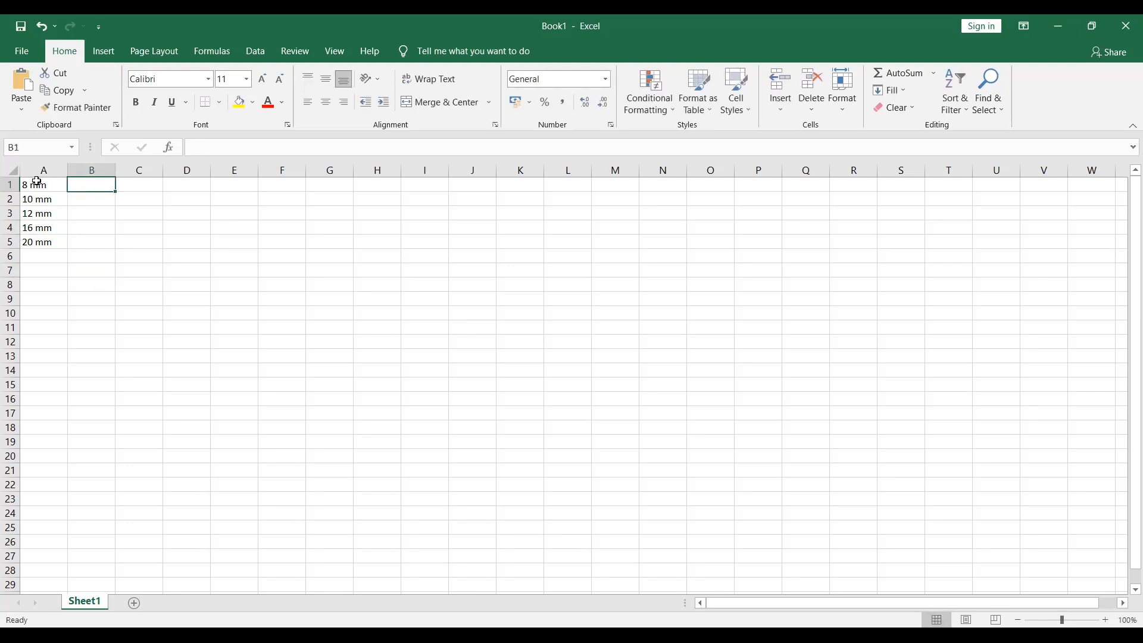
# - Insert an empty row above the list of bar sizes
pyautogui.keyDown('ctrl'); pyautogui.scroll(3, 46, 186); pyautogui.keyUp('ctrl')
pyautogui.keyDown('ctrl'); pyautogui.scroll(2, 45, 186); pyautogui.keyUp('ctrl')
pyautogui.press('Return')
pyautogui.click(168, 198)
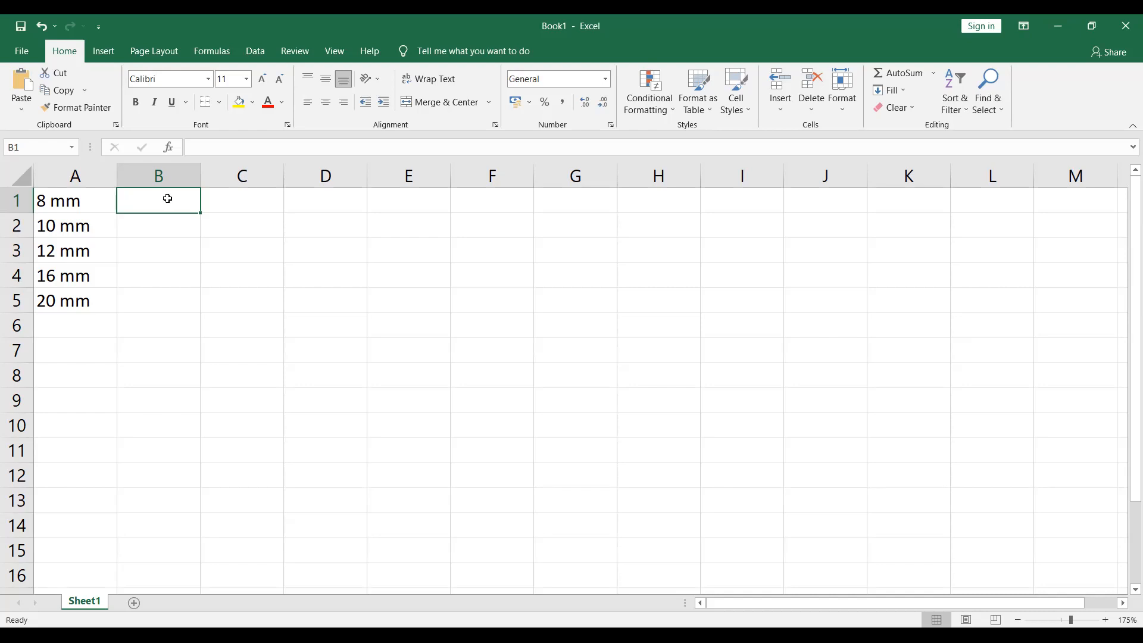
pyautogui.click(66, 200)
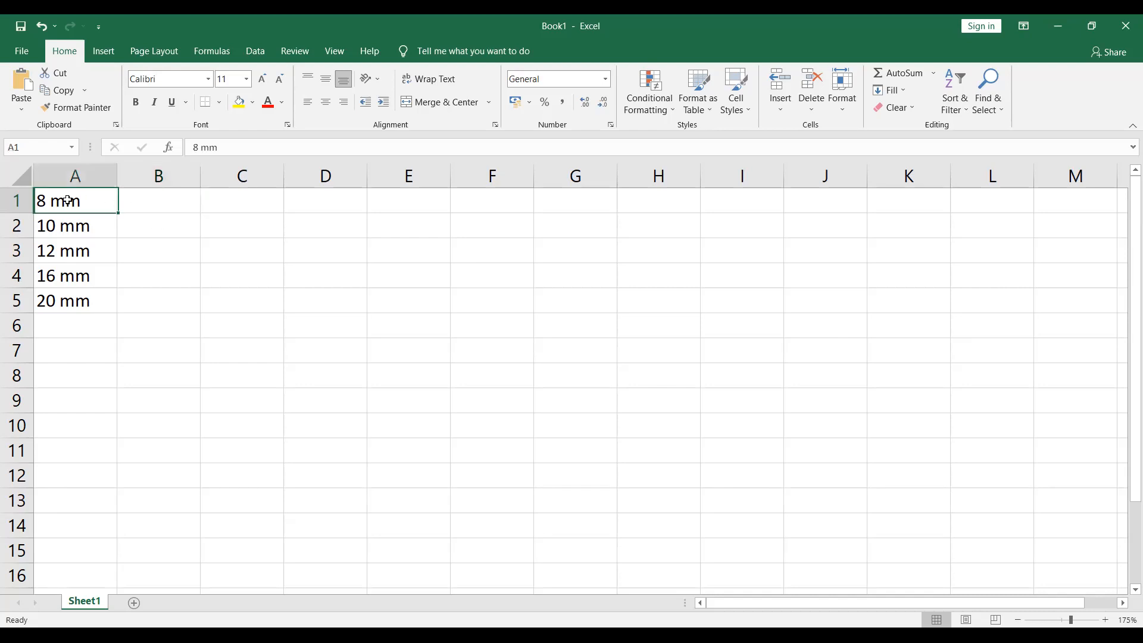
pyautogui.click(268, 208)
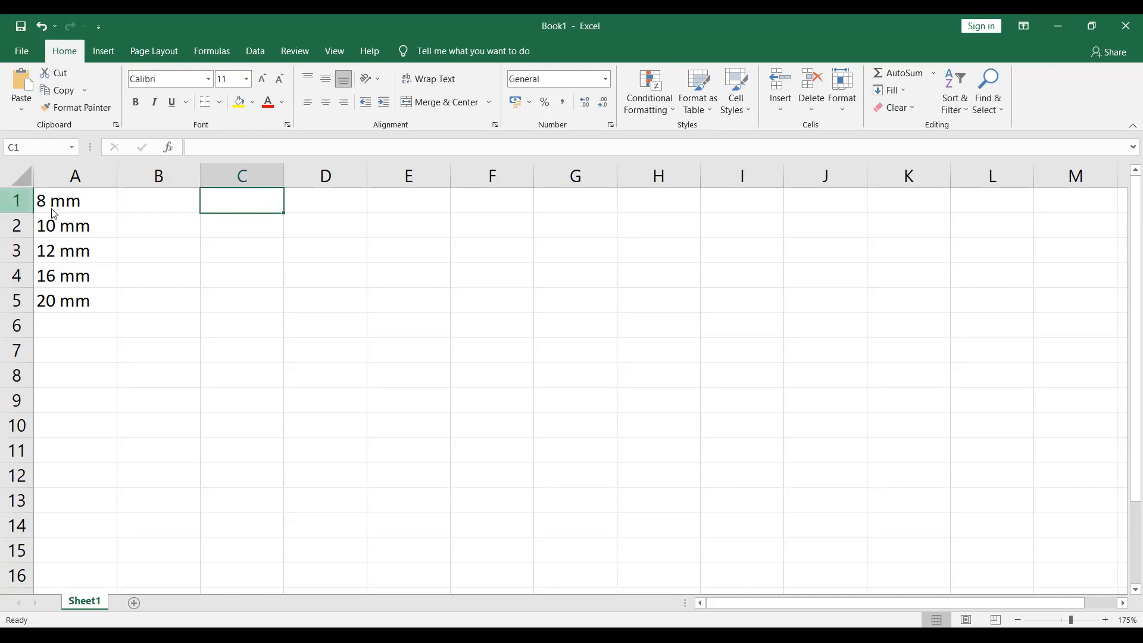
pyautogui.rightClick(18, 199)
pyautogui.click(81, 300)
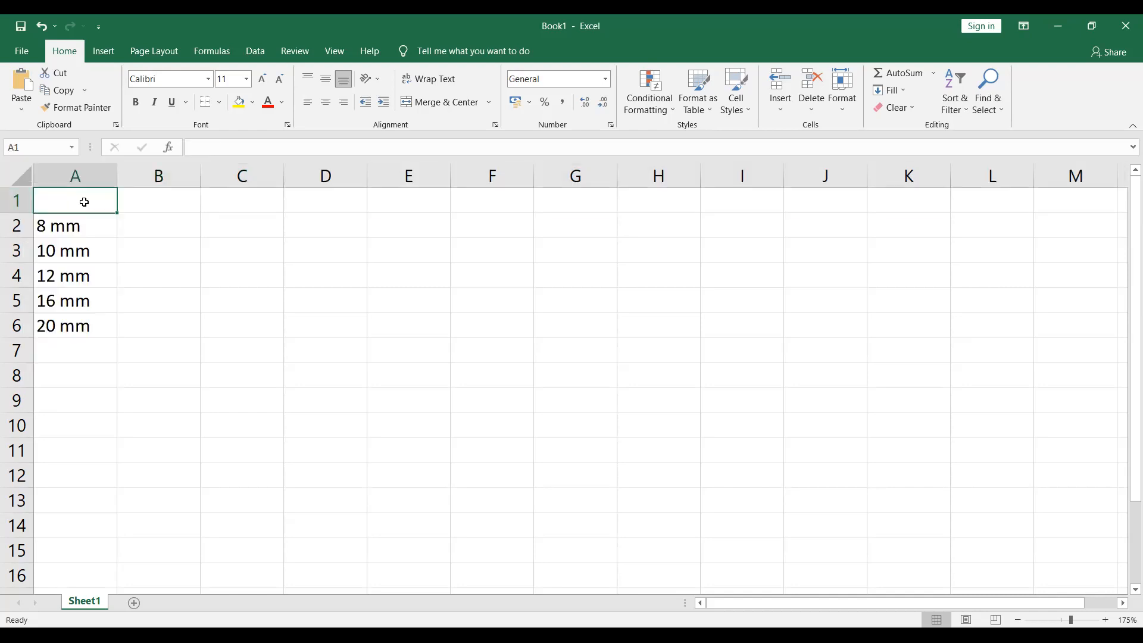
# - Enter the heading SIZE OF BARS in cell A1 and fit column A's width to it
pyautogui.write('di')
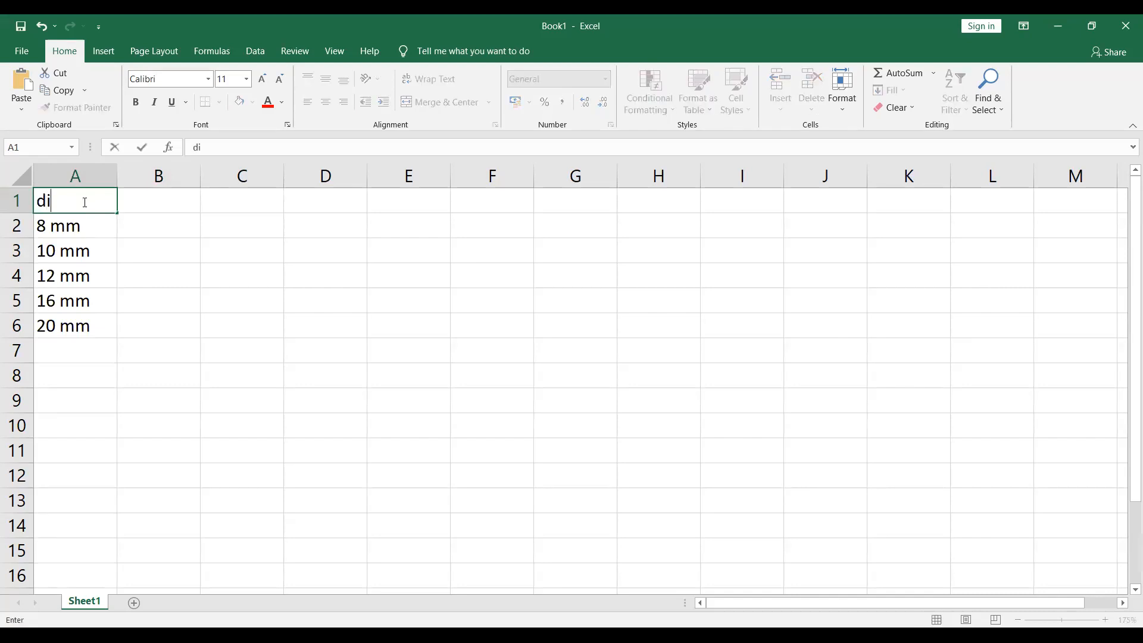
pyautogui.press('BackSpace')
pyautogui.press('BackSpace')
pyautogui.write('SIZE OF BARS')
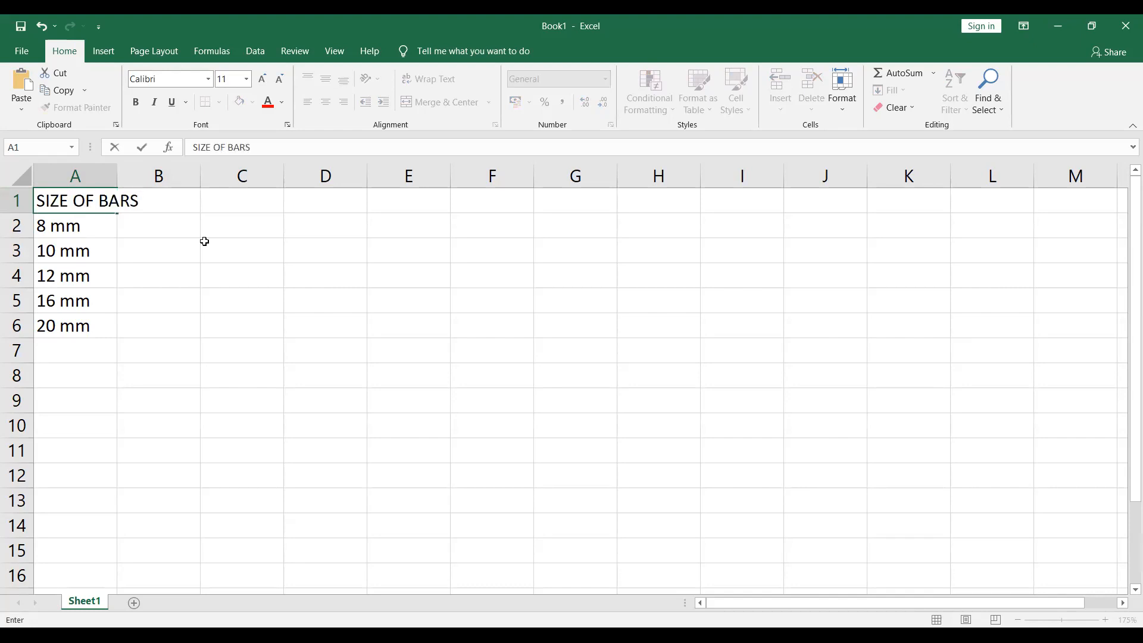
pyautogui.click(154, 299)
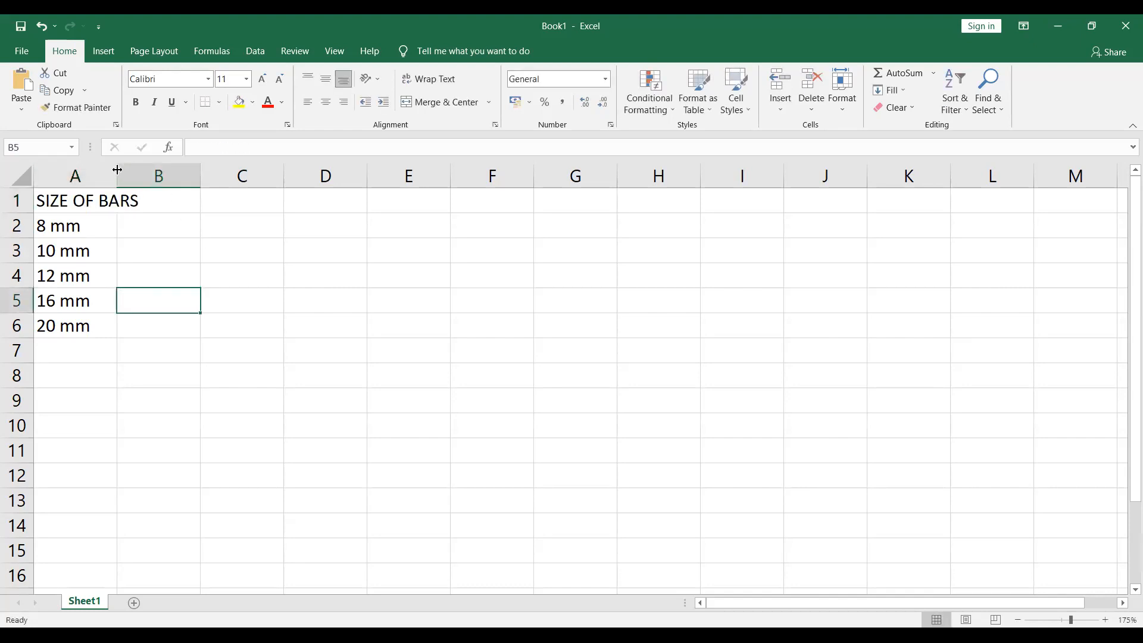
pyautogui.doubleClick(118, 170)
# - Enter the heading FORMULA CONST. in cell B1 and fit column B's width to it
pyautogui.click(208, 200)
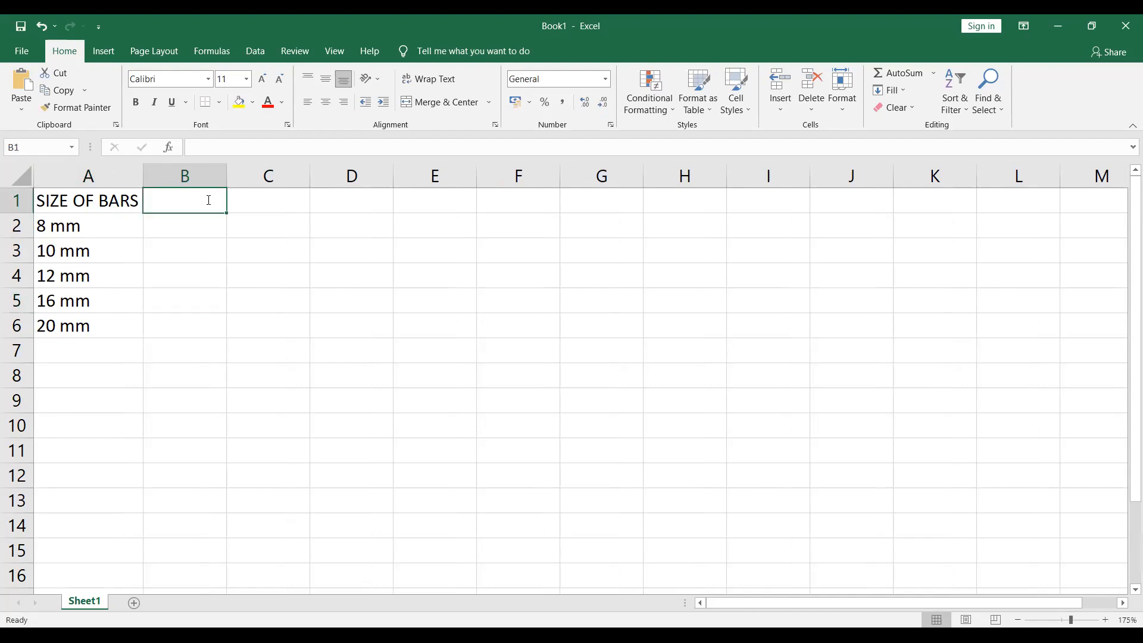
pyautogui.write('FORMULA CONST')
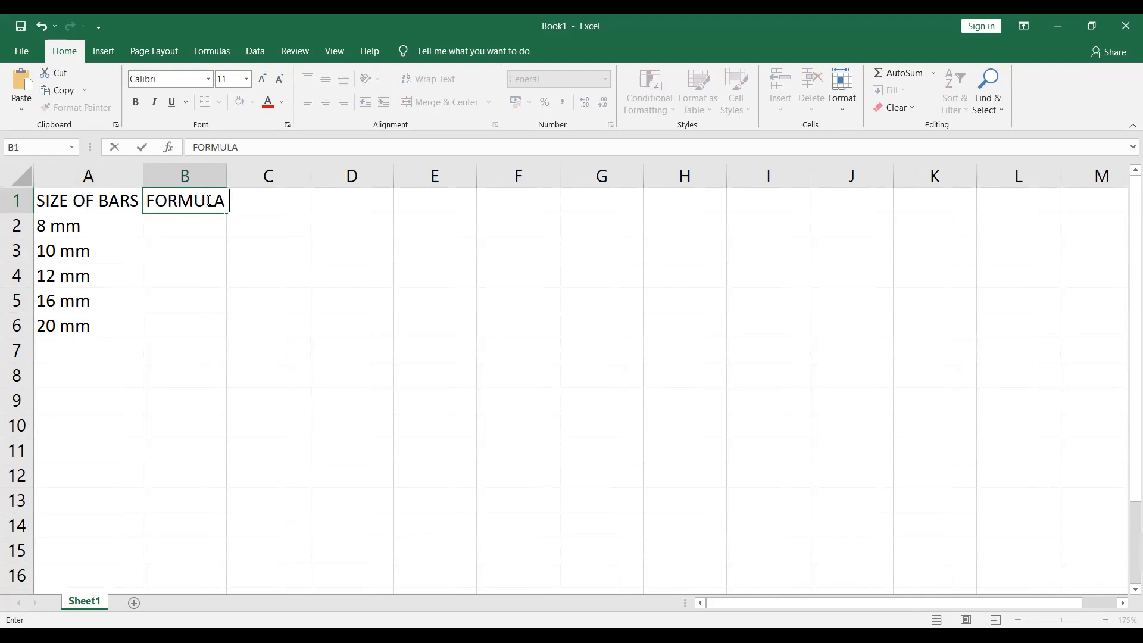
pyautogui.write('.')
pyautogui.click(296, 295)
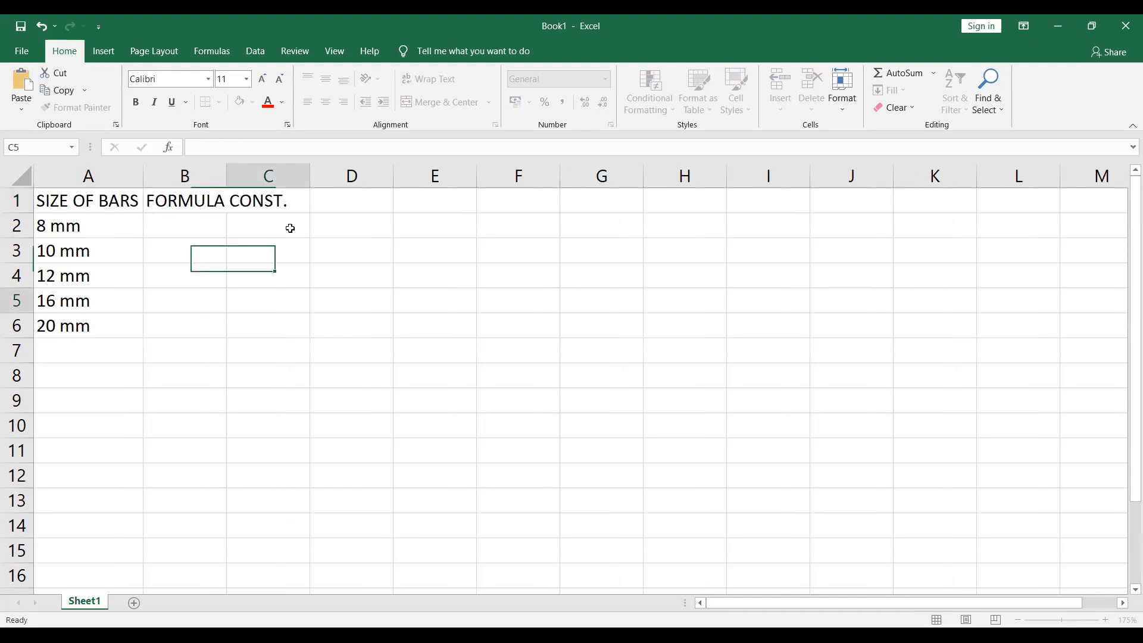
pyautogui.doubleClick(230, 179)
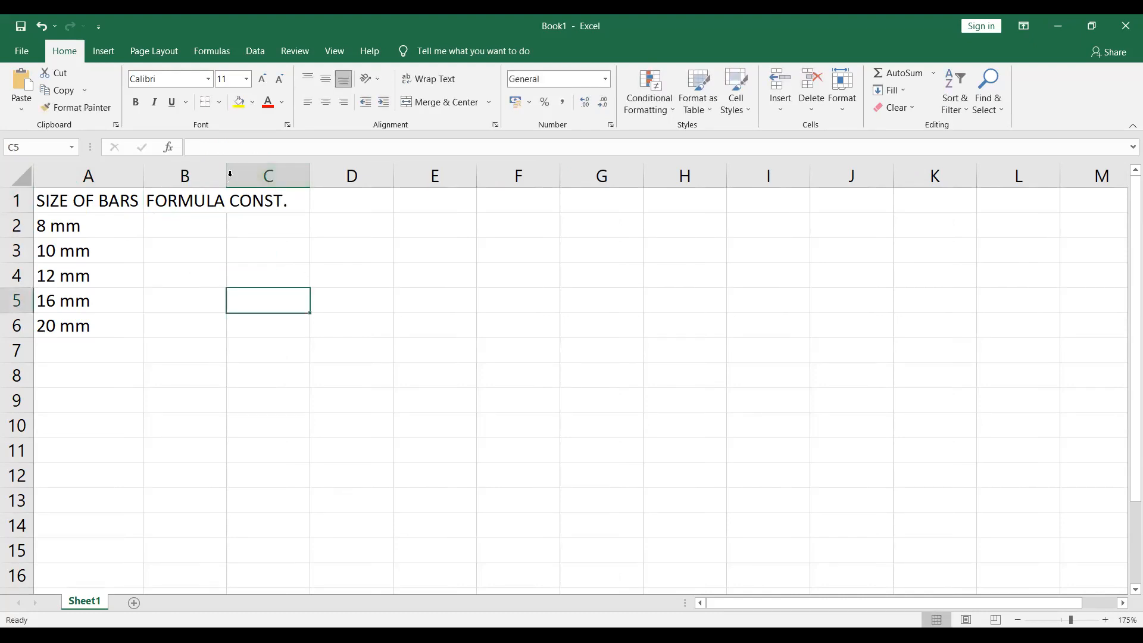
# - Enter the heading AR. OF REINFORCEMENT in cell C1 and fit column C's width to it
pyautogui.click(326, 197)
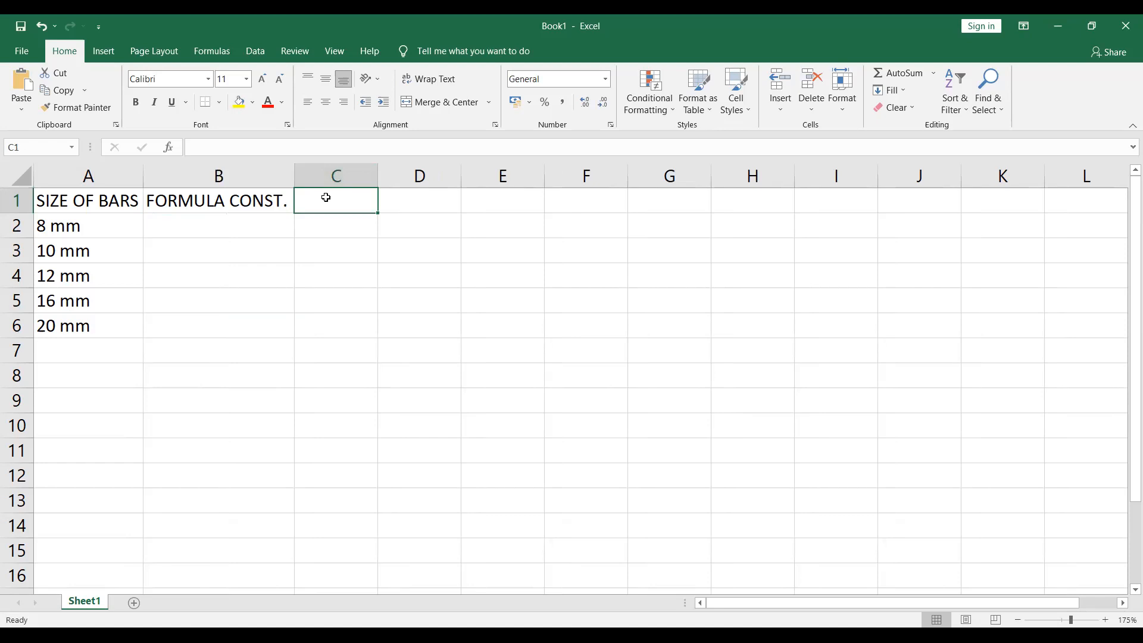
pyautogui.write('F')
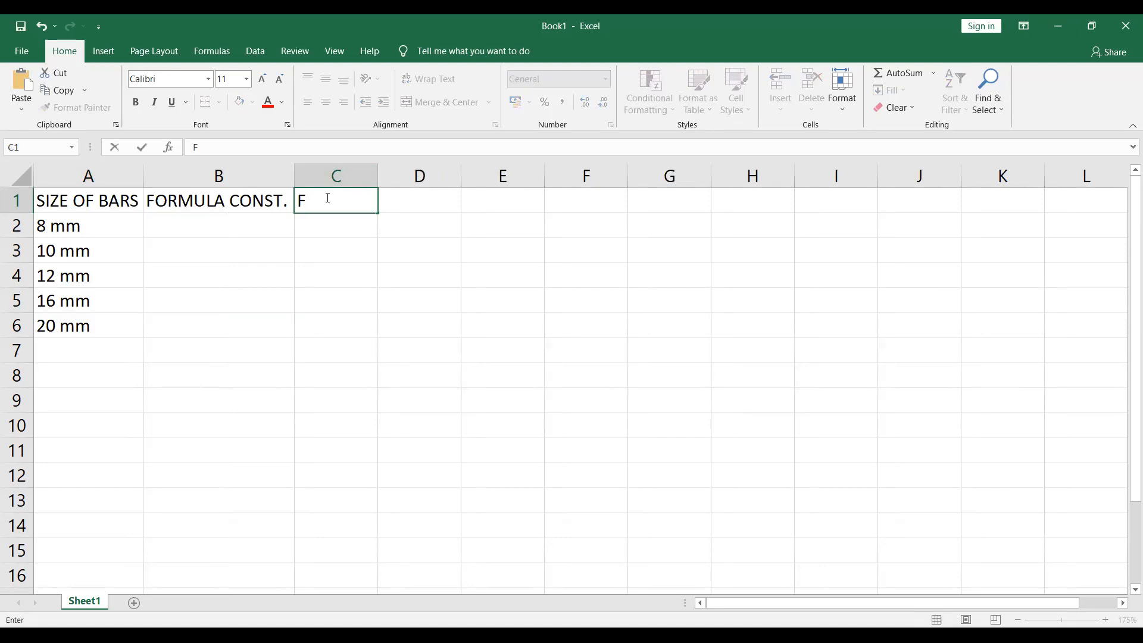
pyautogui.press('BackSpace')
pyautogui.write('AR,')
pyautogui.write('.')
pyautogui.press('BackSpace')
pyautogui.press('BackSpace')
pyautogui.write('. OF REINFOR')
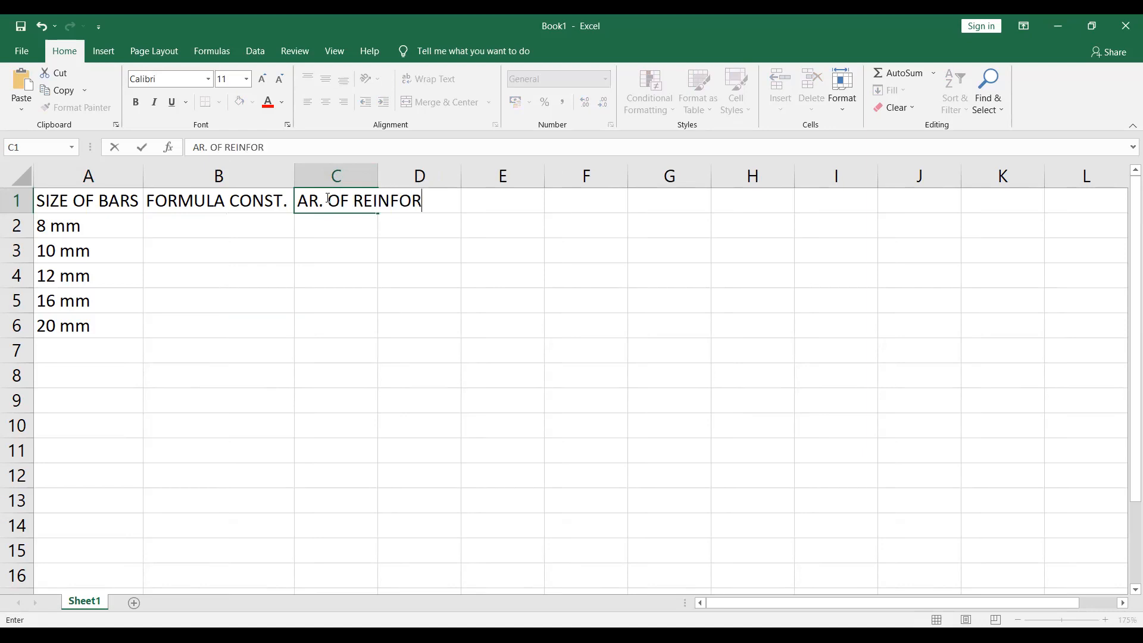
pyautogui.write('CEMENT')
pyautogui.click(312, 260)
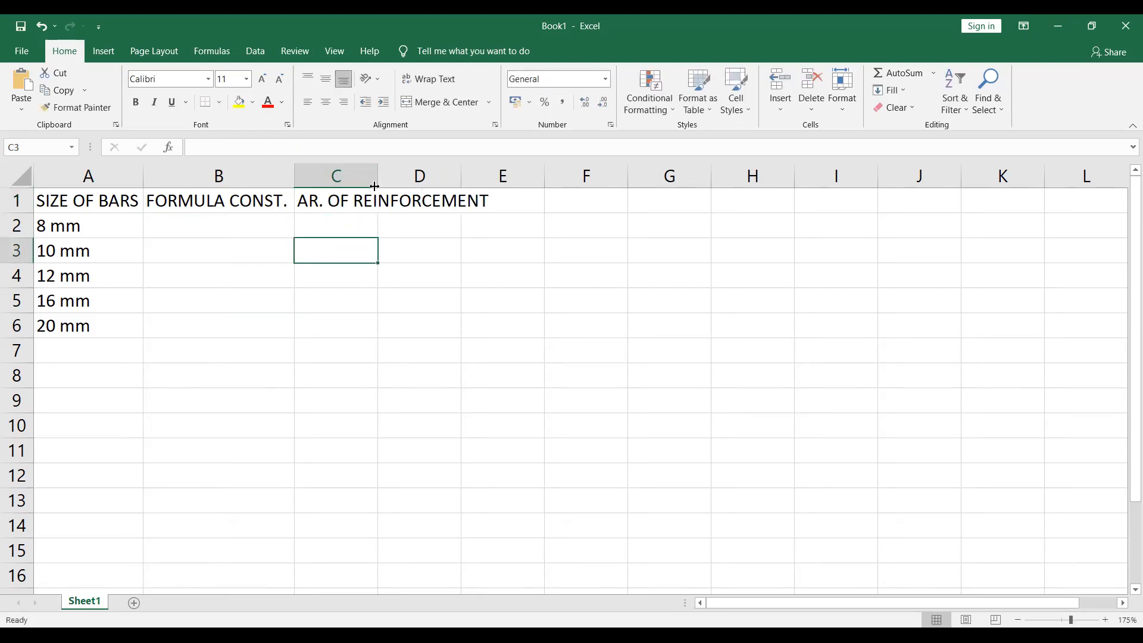
pyautogui.doubleClick(378, 178)
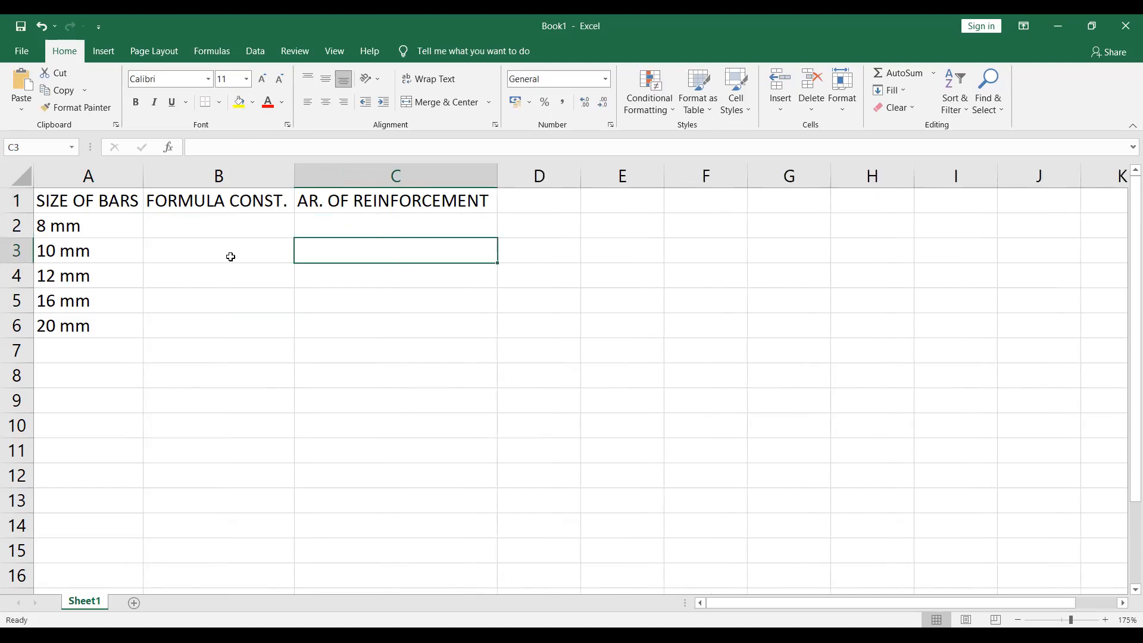
pyautogui.click(409, 280)
pyautogui.click(411, 226)
pyautogui.click(404, 248)
pyautogui.click(396, 274)
pyautogui.click(377, 304)
pyautogui.click(367, 321)
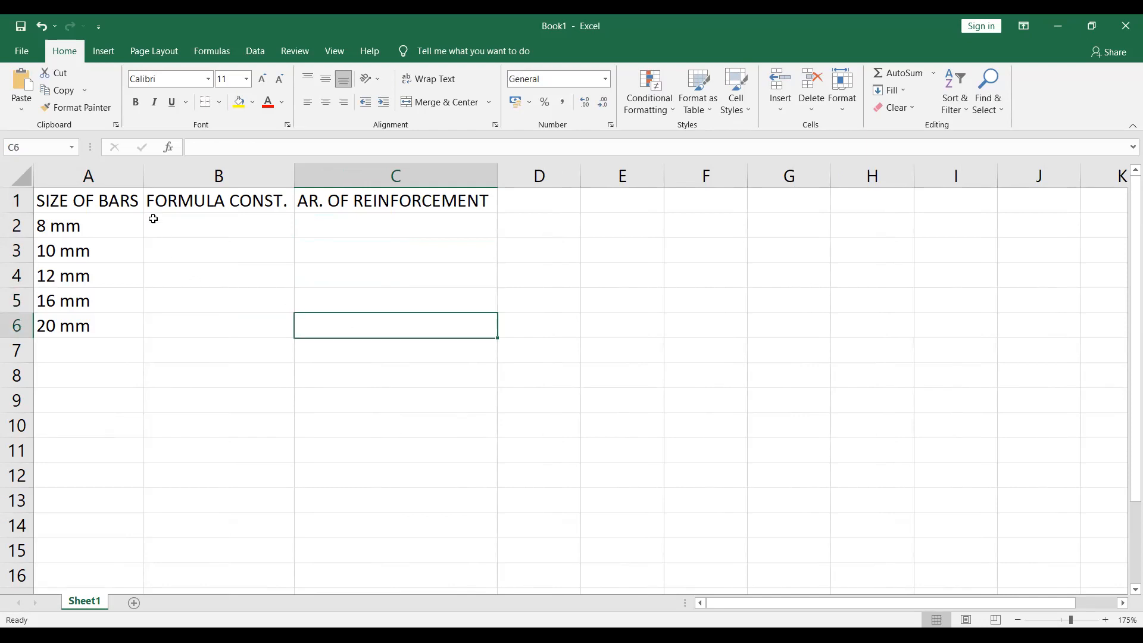
# - Try to enter the formula =(22/7)*1/4) in cell B2 for the 8 mm bar
pyautogui.click(157, 224)
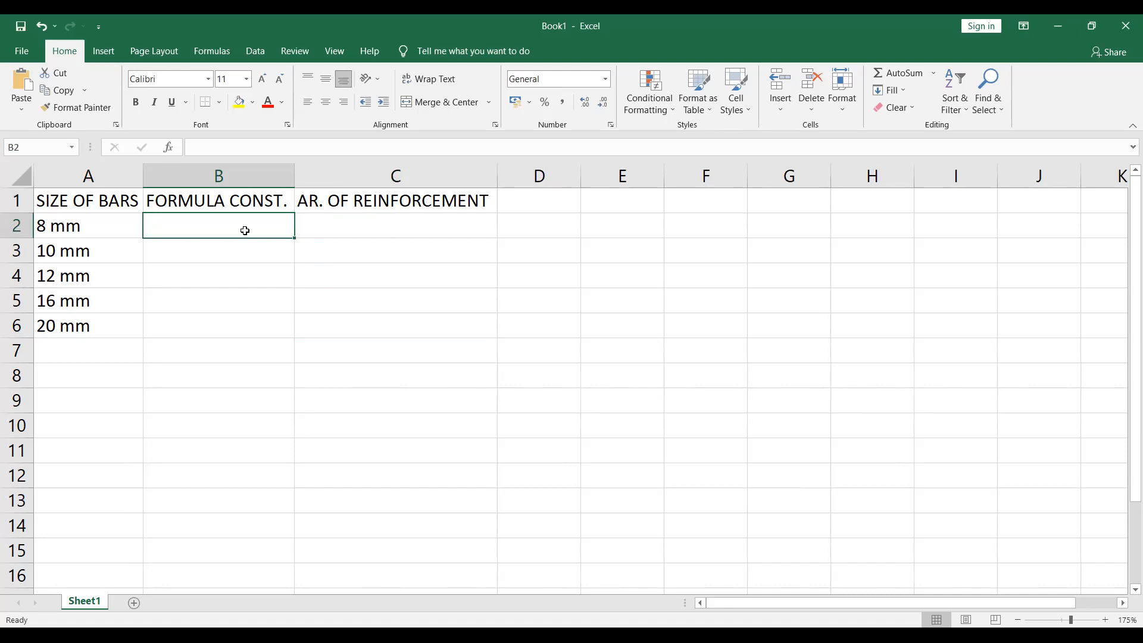
pyautogui.write('=')
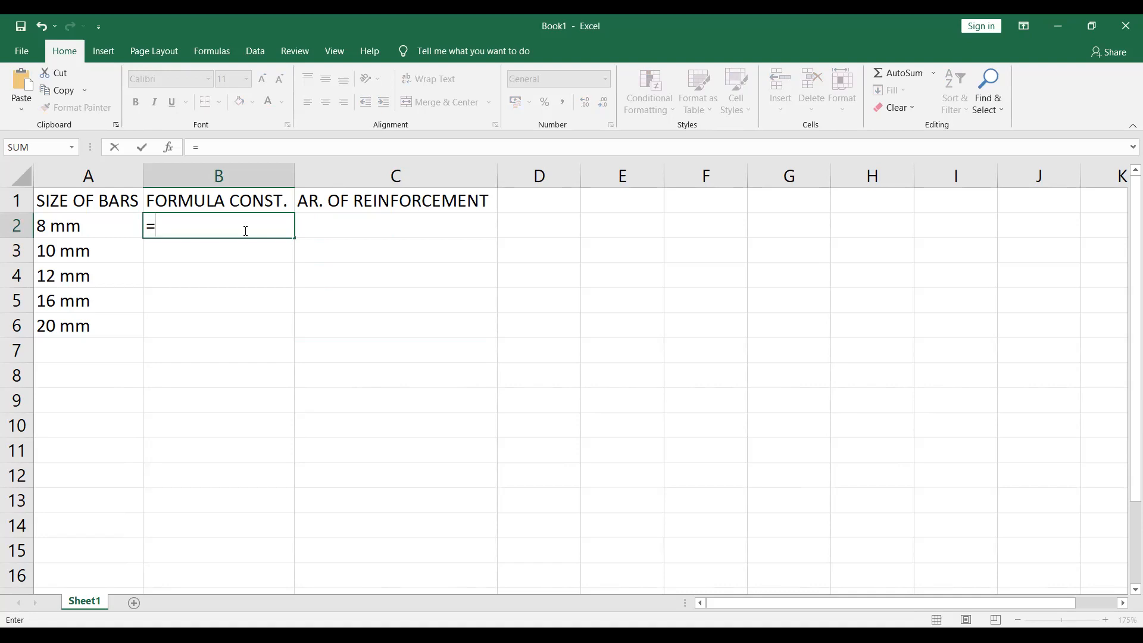
pyautogui.write('(22')
pyautogui.write('/7)')
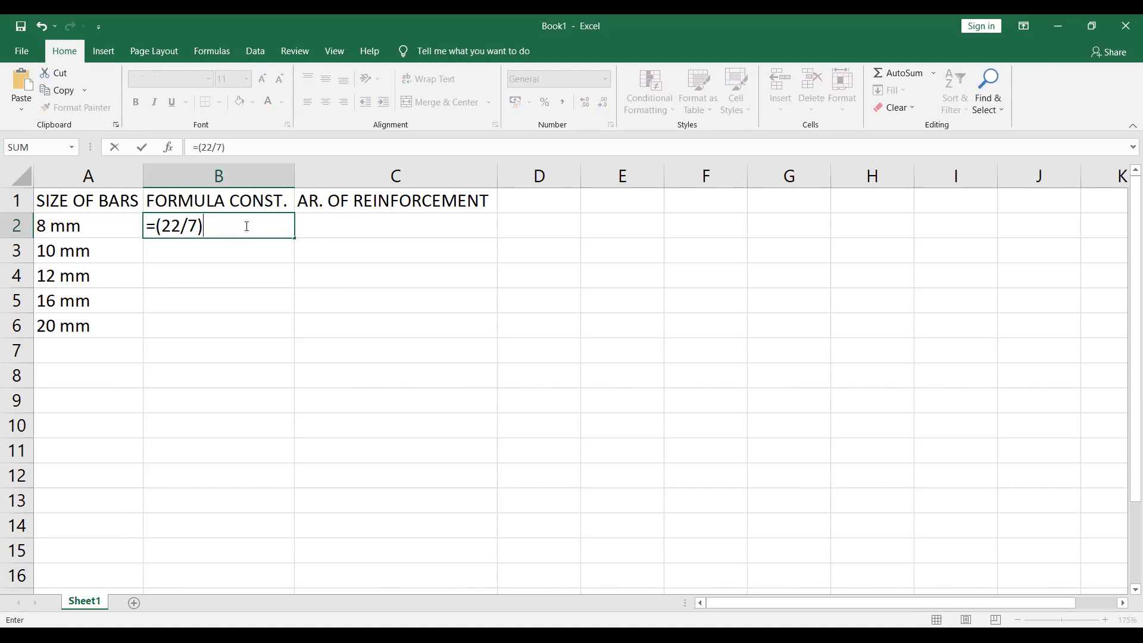
pyautogui.write('*1/4)')
pyautogui.press('Return')
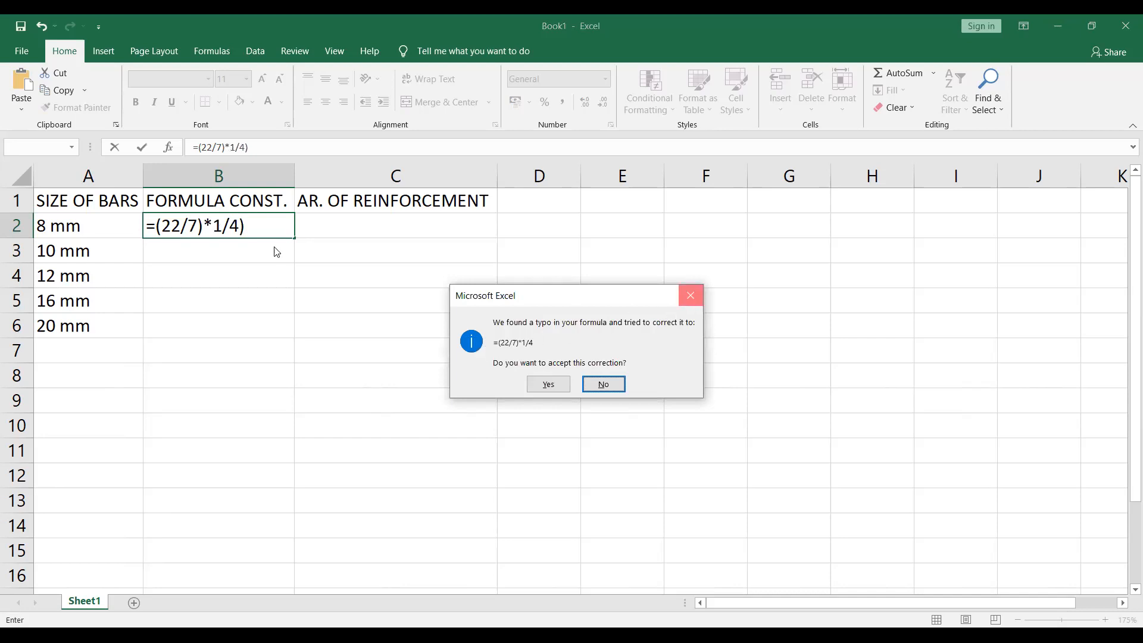
pyautogui.click(691, 296)
pyautogui.click(740, 269)
# - Correct the formula constant in cell B2 to =((22/7)*(1/4))
pyautogui.click(216, 228)
pyautogui.write('(1/4')
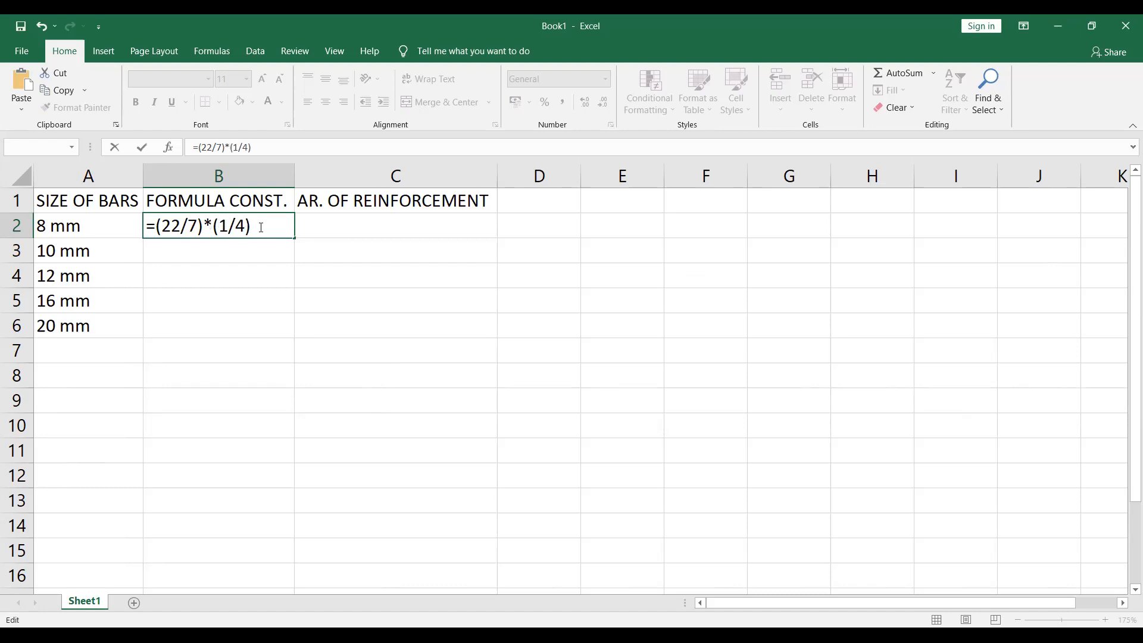
pyautogui.write(')')
pyautogui.click(156, 229)
pyautogui.write('(')
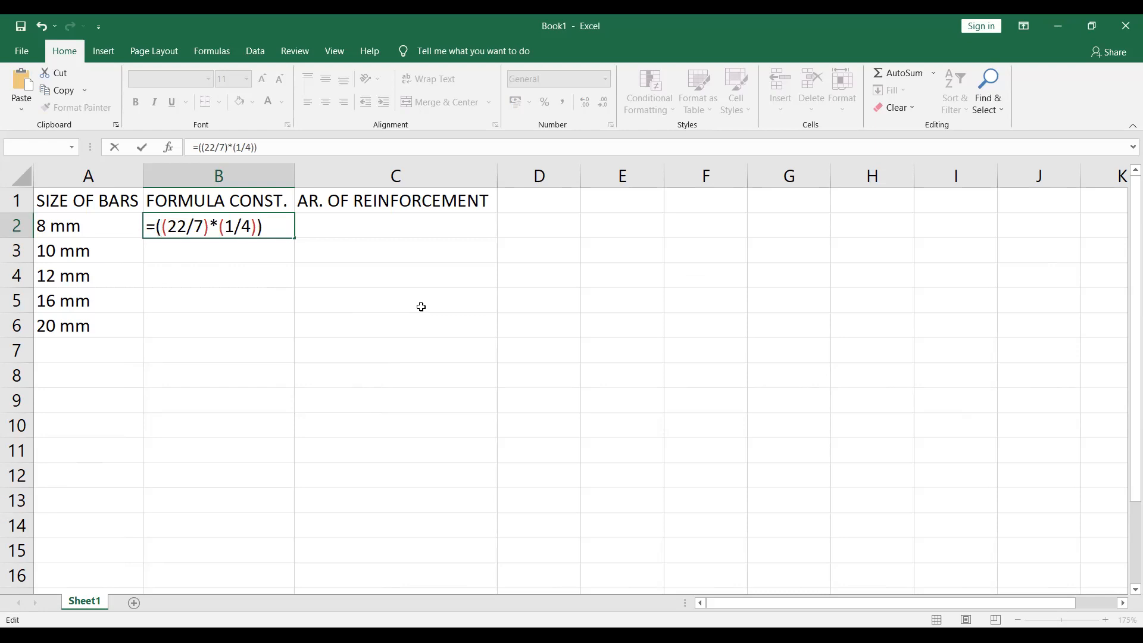
pyautogui.press('Return')
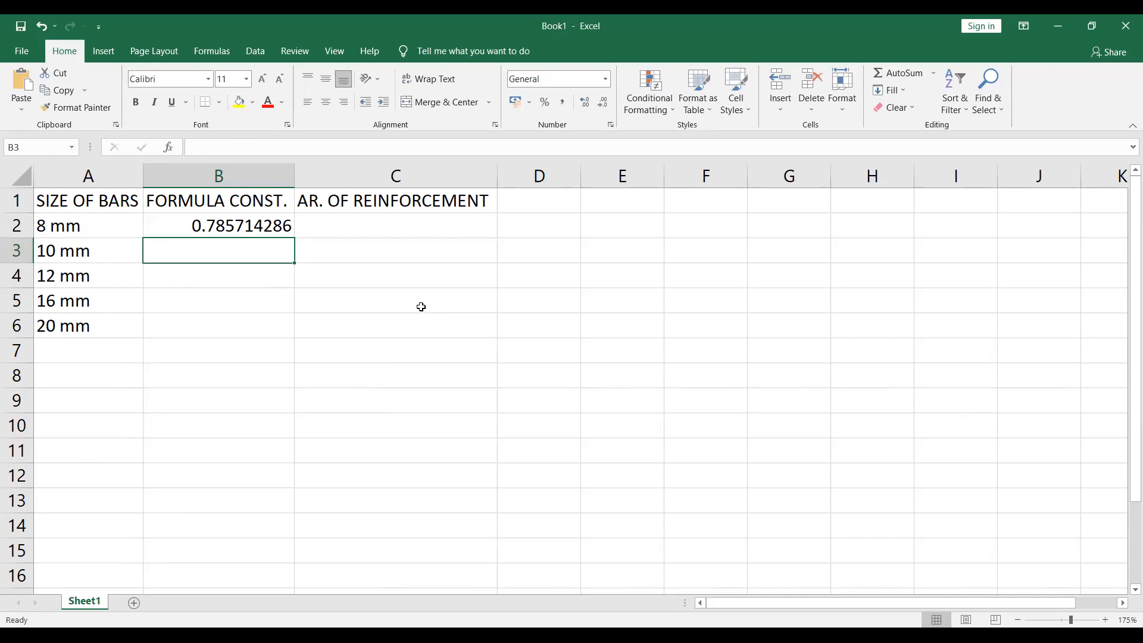
pyautogui.click(209, 230)
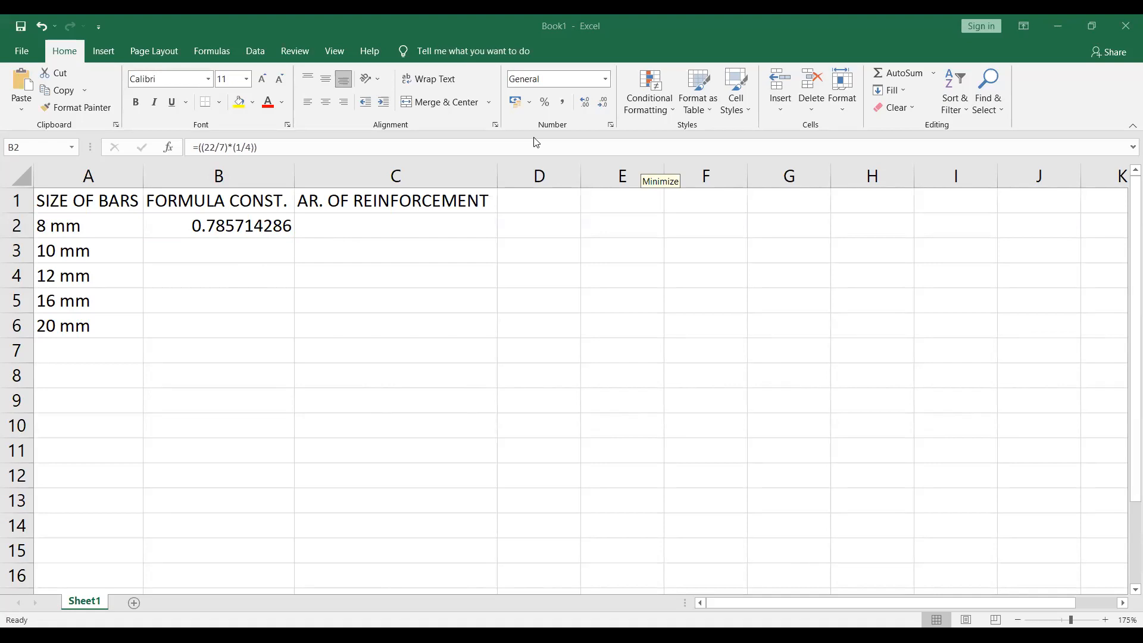
pyautogui.click(237, 252)
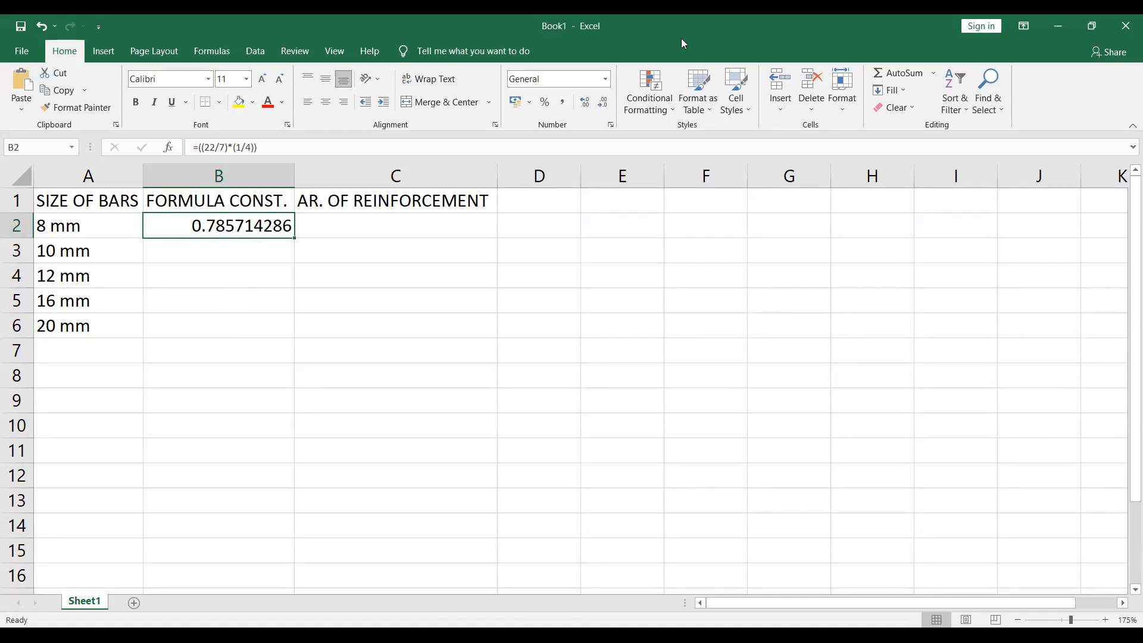
pyautogui.click(613, 123)
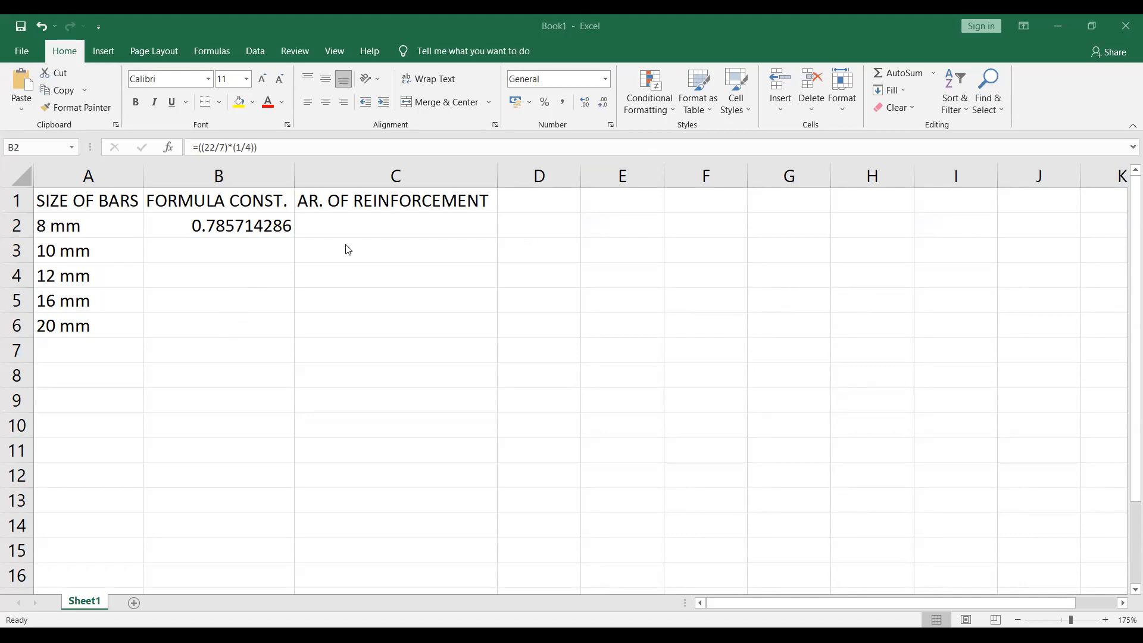
pyautogui.click(309, 242)
pyautogui.click(311, 227)
pyautogui.click(274, 230)
pyautogui.click(255, 242)
pyautogui.click(258, 228)
# - Clear the formula in cell B2 and all contents of the bar size table in A1:C6
pyautogui.click(230, 227)
pyautogui.press('Delete')
pyautogui.moveTo(55, 201); pyautogui.dragTo(473, 317)
pyautogui.press('Delete')
pyautogui.click(252, 395)
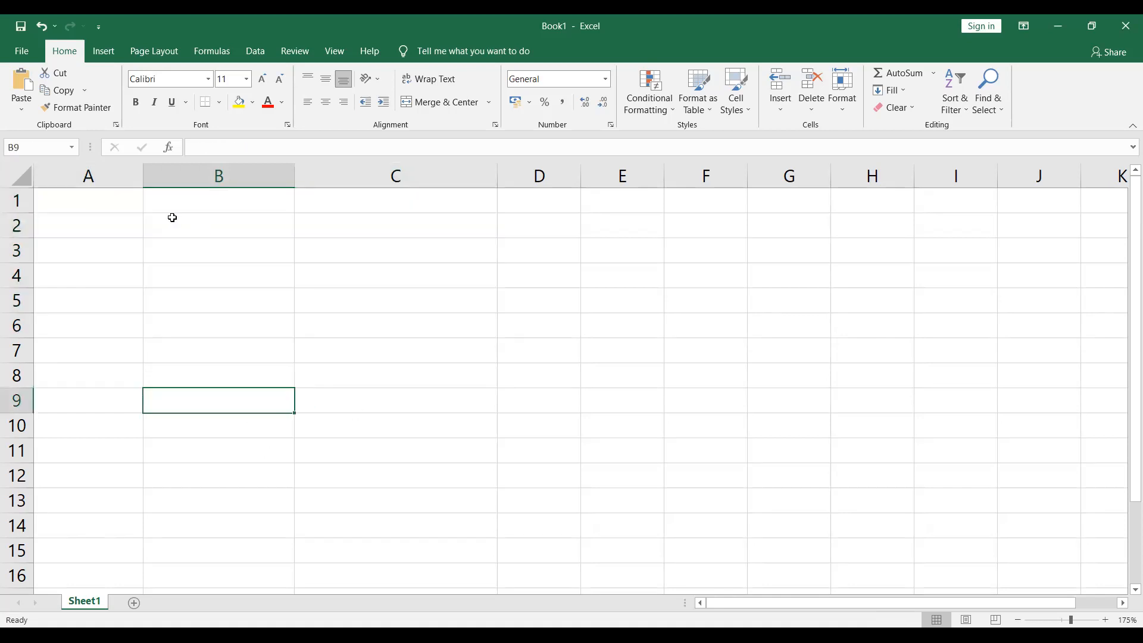
pyautogui.click(87, 209)
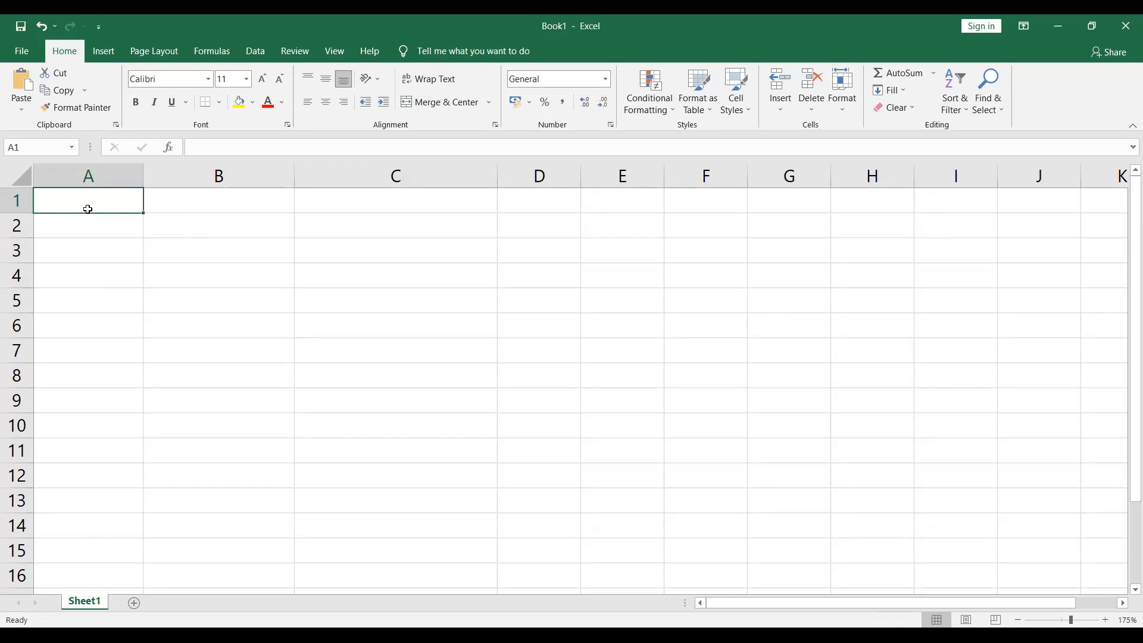
pyautogui.write('S')
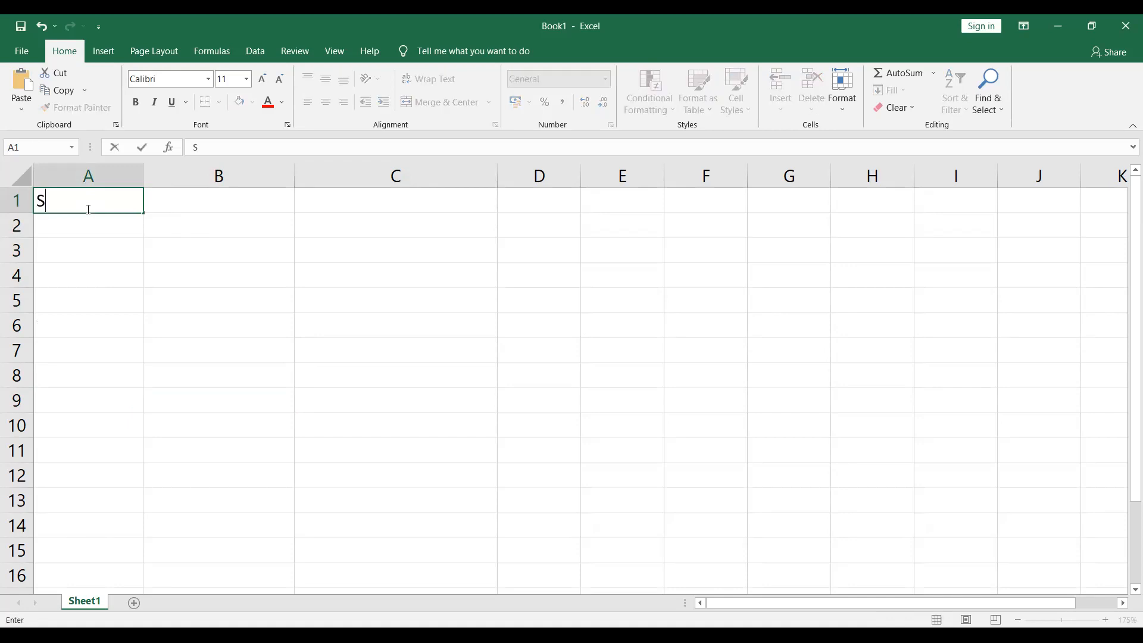
pyautogui.write('IZE OF BAR')
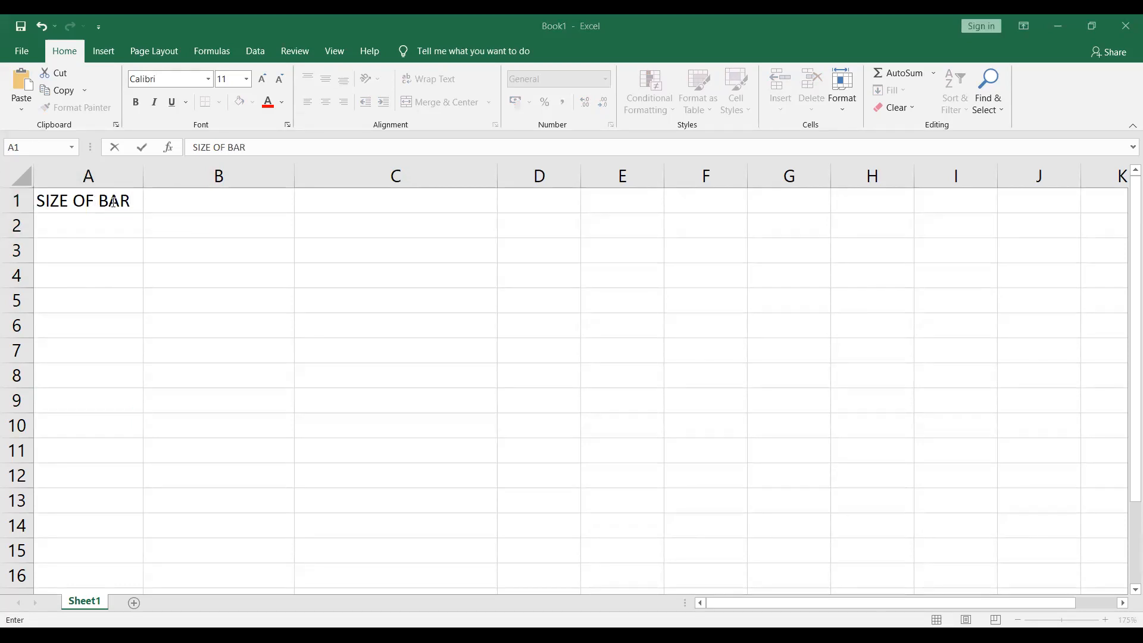
pyautogui.click(113, 201)
pyautogui.press('BackSpace')
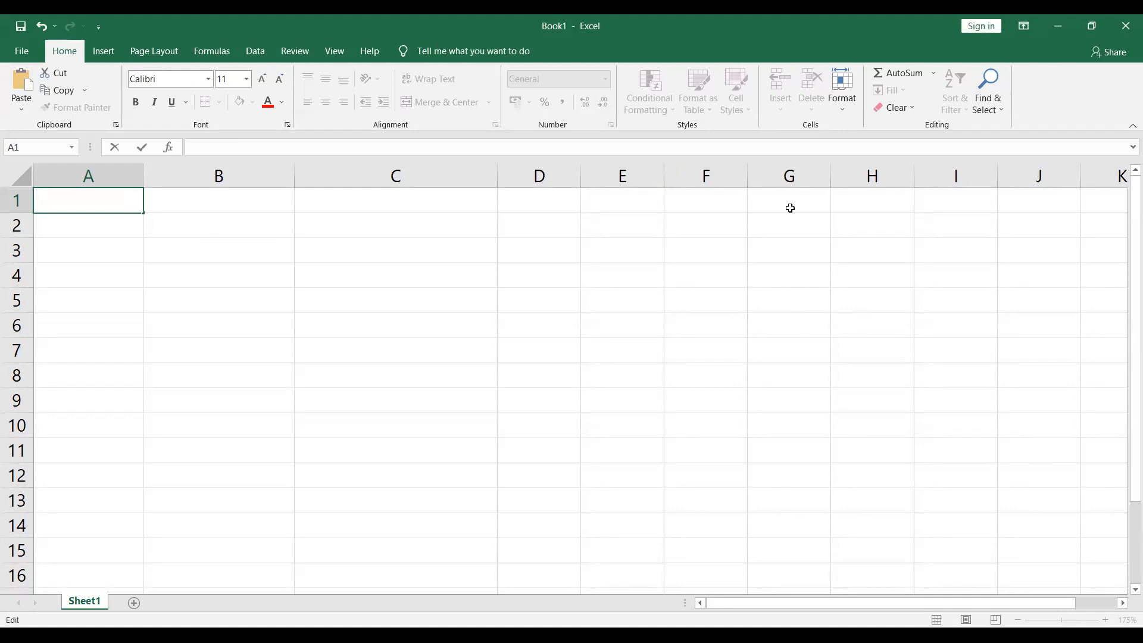
pyautogui.click(56, 188)
pyautogui.click(74, 202)
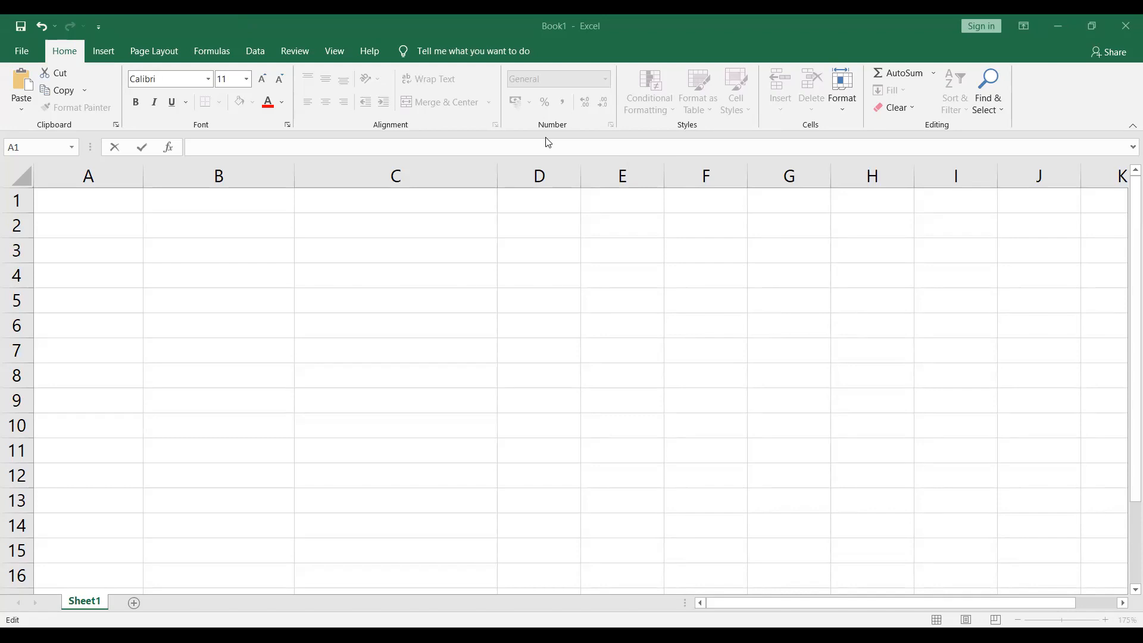
# - Enter the headings SIZE OF BAR in cell A1 and FORMULA CONT. in cell B1
pyautogui.click(91, 197)
pyautogui.write('SIZE OF BAR')
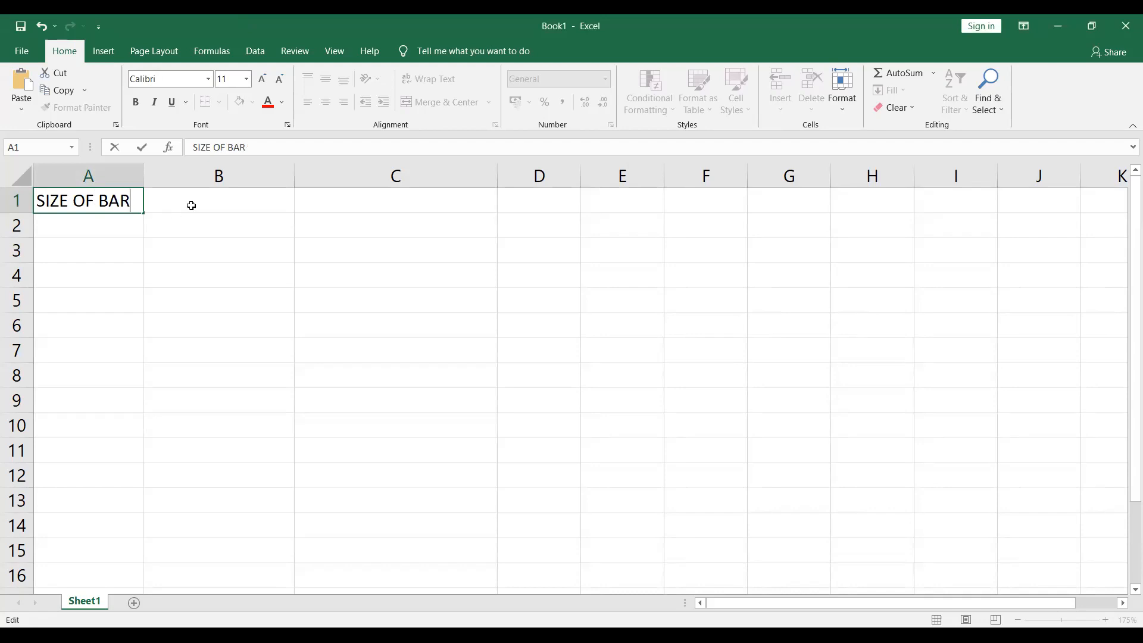
pyautogui.click(191, 205)
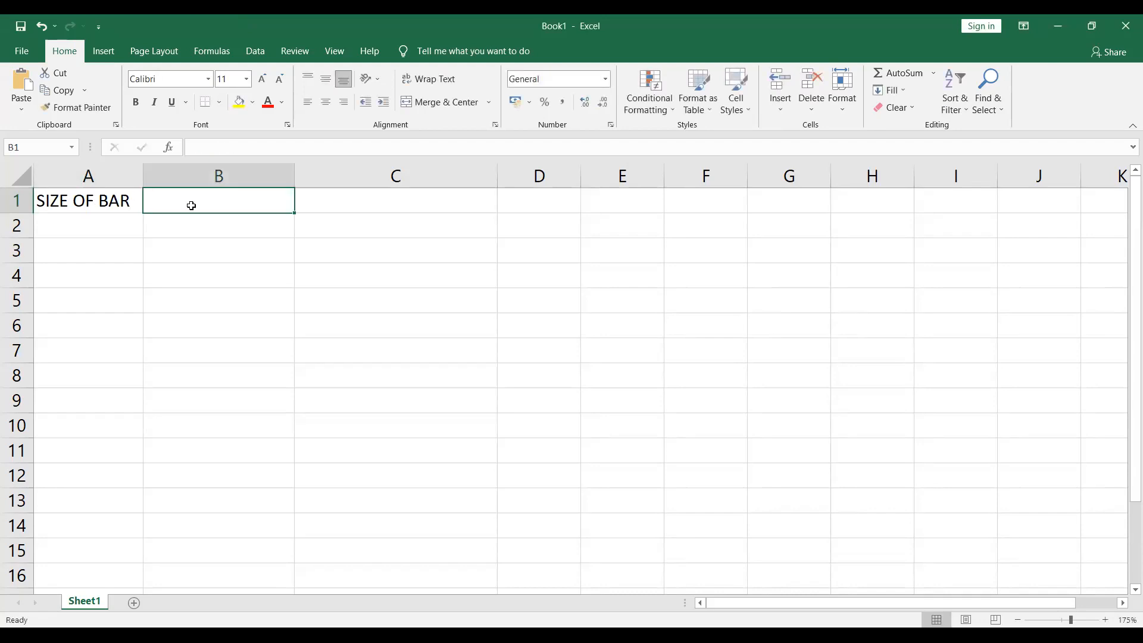
pyautogui.write('FORMU')
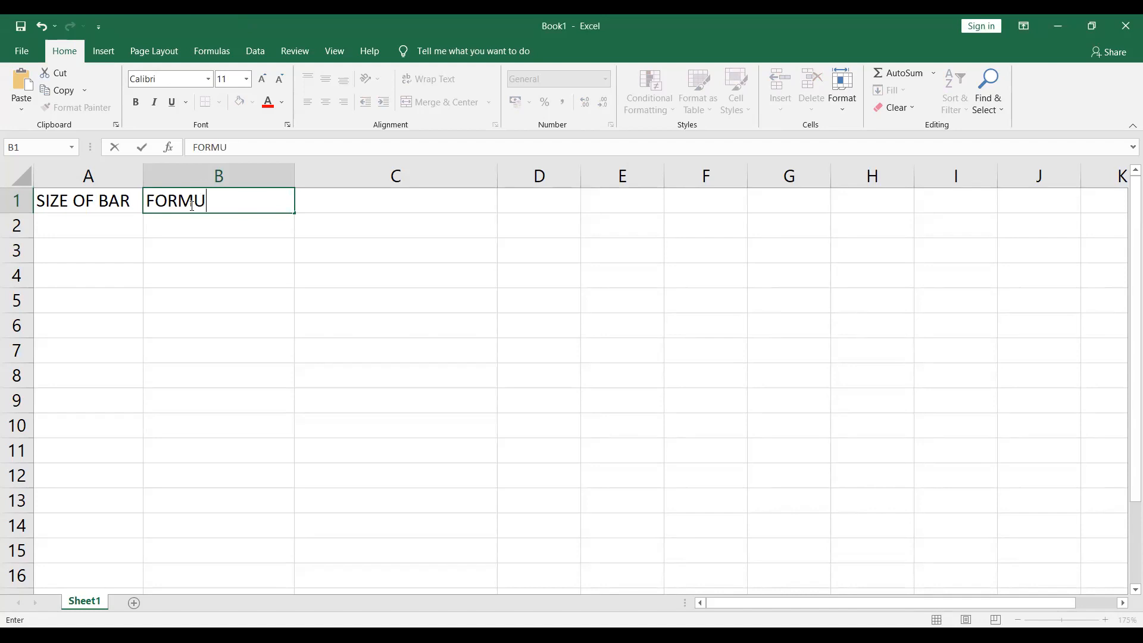
pyautogui.write('LA CON')
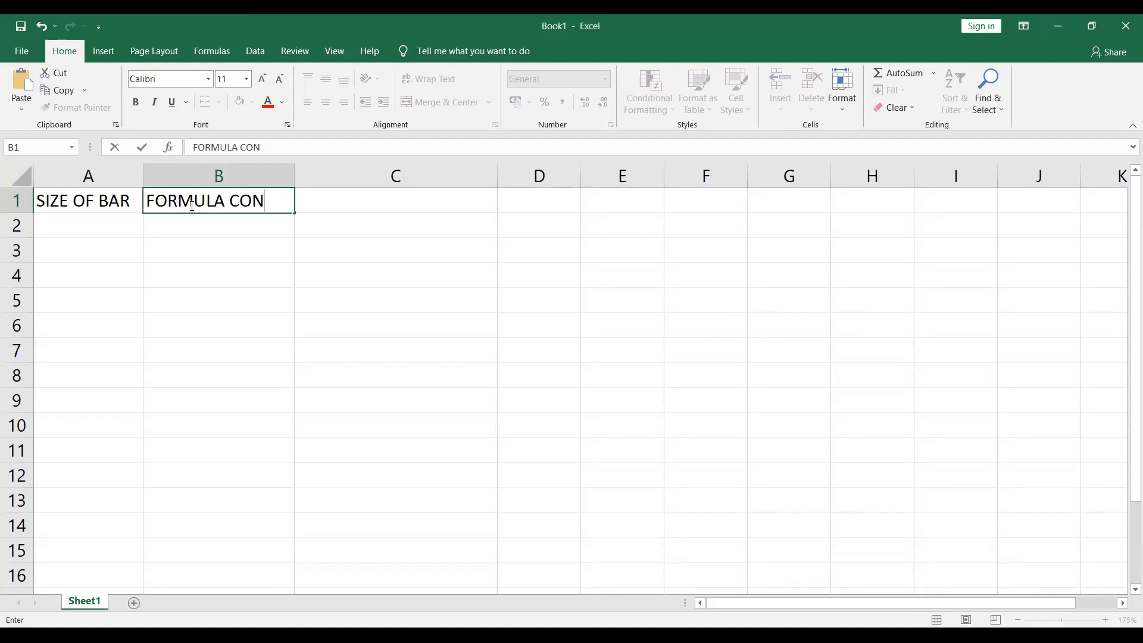
pyautogui.write('T.')
# - Enter the heading AR. OF REINFORCEMENT in cell C1
pyautogui.click(337, 204)
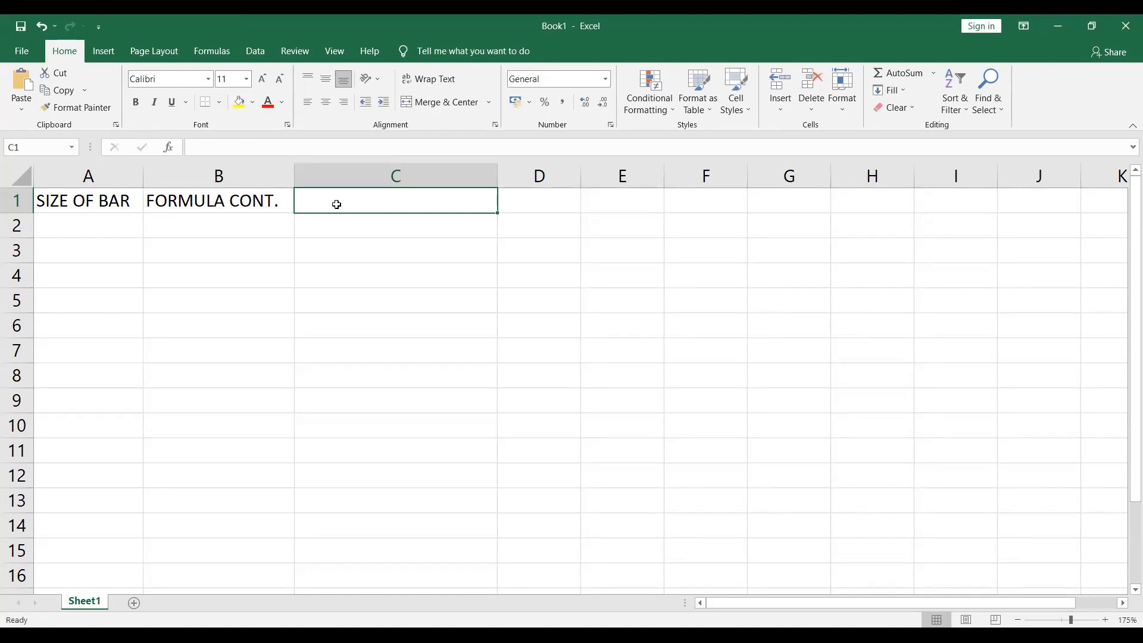
pyautogui.write('FORMU')
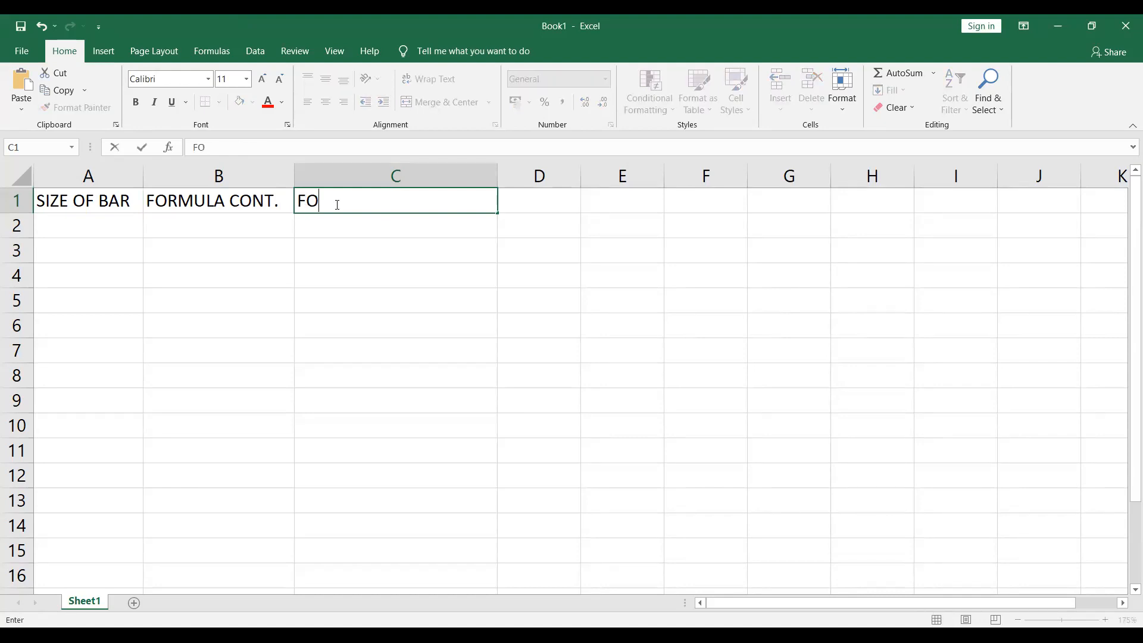
pyautogui.press('BackSpace')
pyautogui.press('BackSpace')
pyautogui.press('BackSpace')
pyautogui.press('BackSpace')
pyautogui.press('BackSpace')
pyautogui.write('AR. OF REIN')
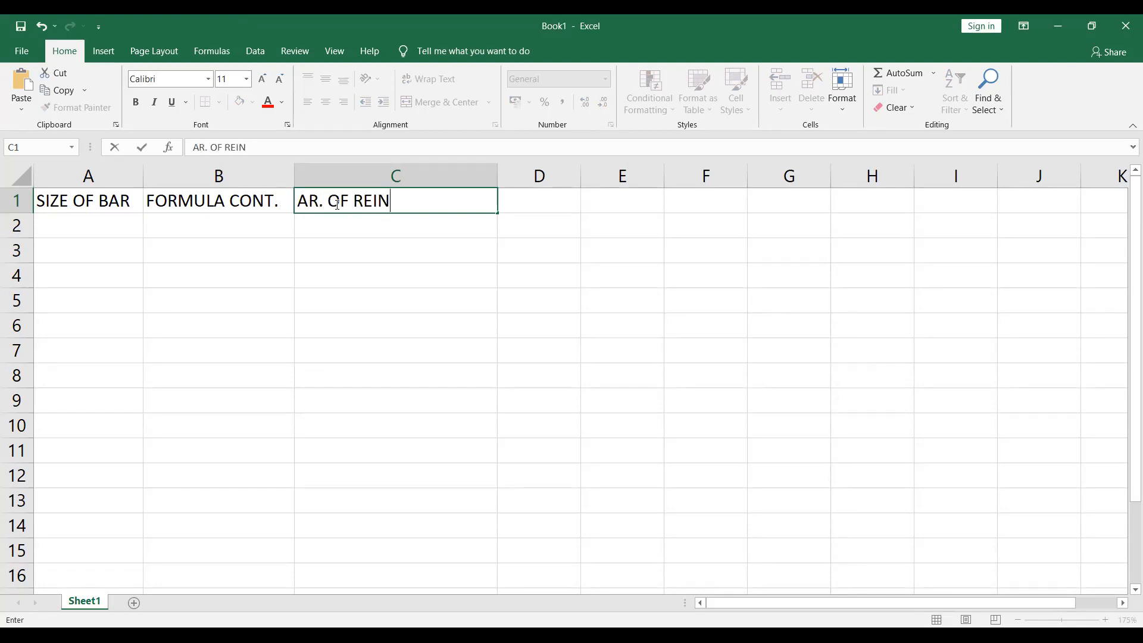
pyautogui.write('FORCEMENT')
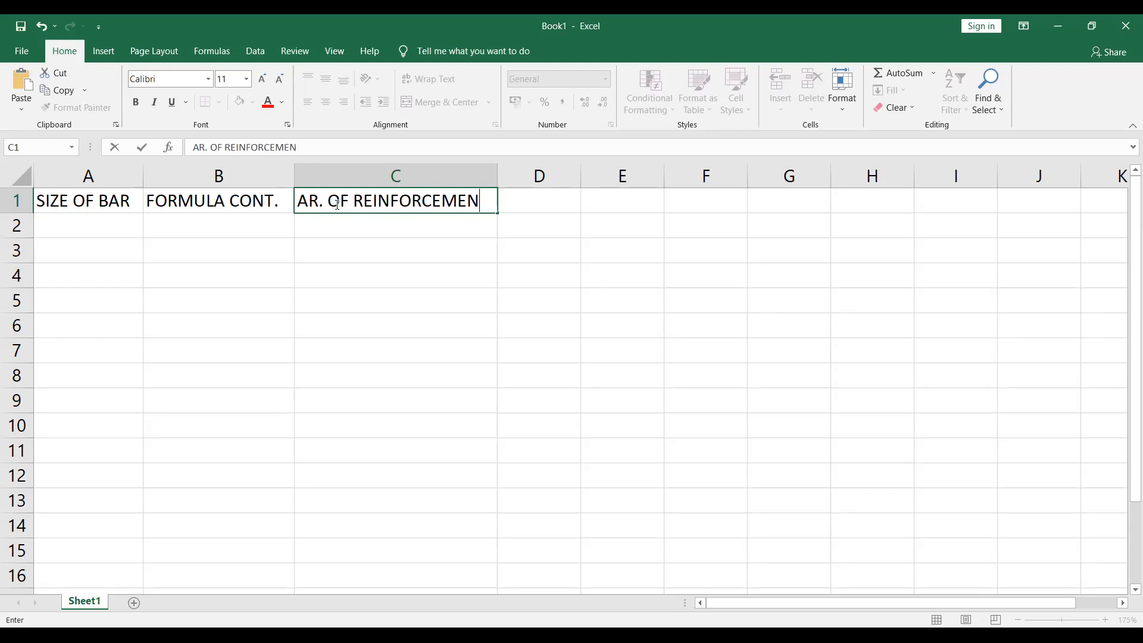
pyautogui.click(337, 267)
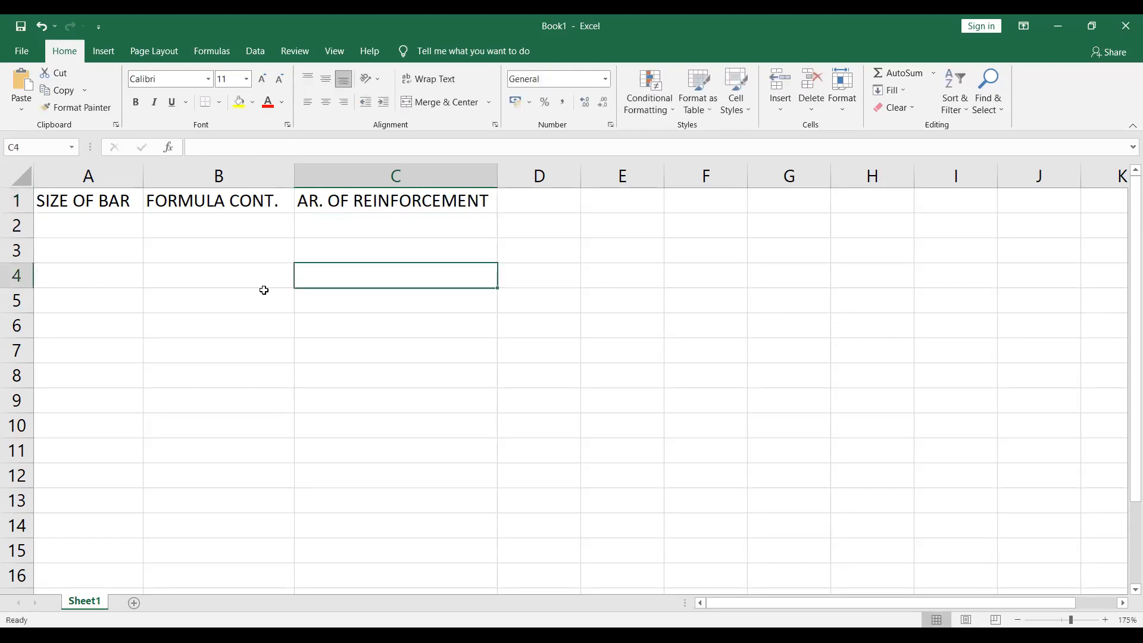
# - List the bar sizes 8 mm, 10 mm, 12 mm, 16 mm and 20 mm in cells A2 to A6
pyautogui.click(101, 218)
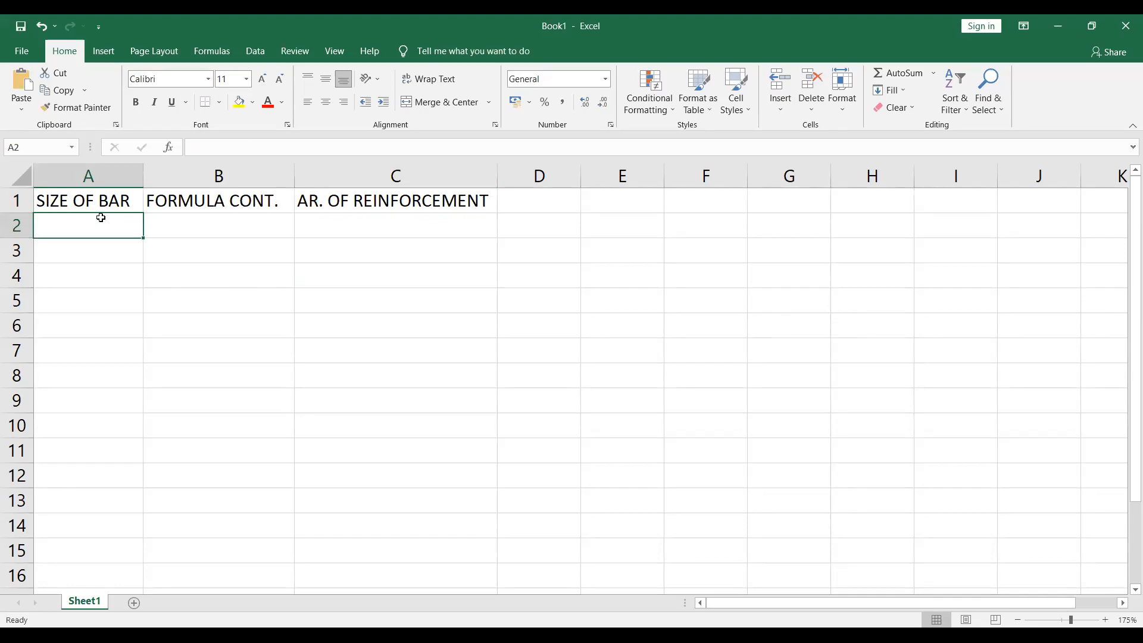
pyautogui.write('8MM')
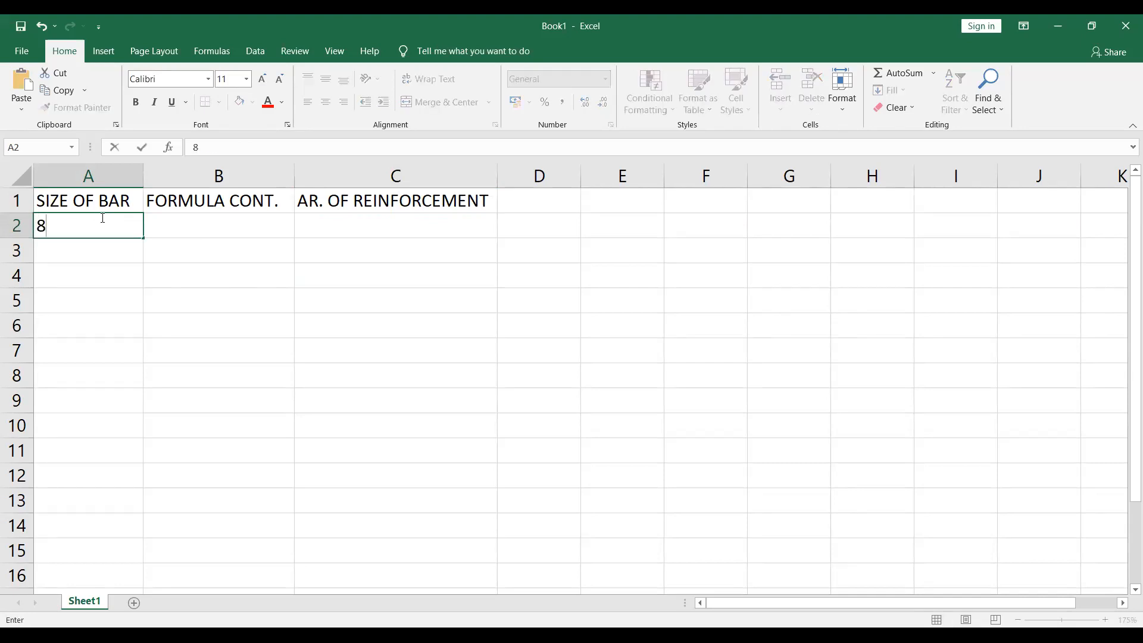
pyautogui.press('BackSpace')
pyautogui.press('BackSpace')
pyautogui.write('mm')
pyautogui.click(107, 250)
pyautogui.write('10 mm')
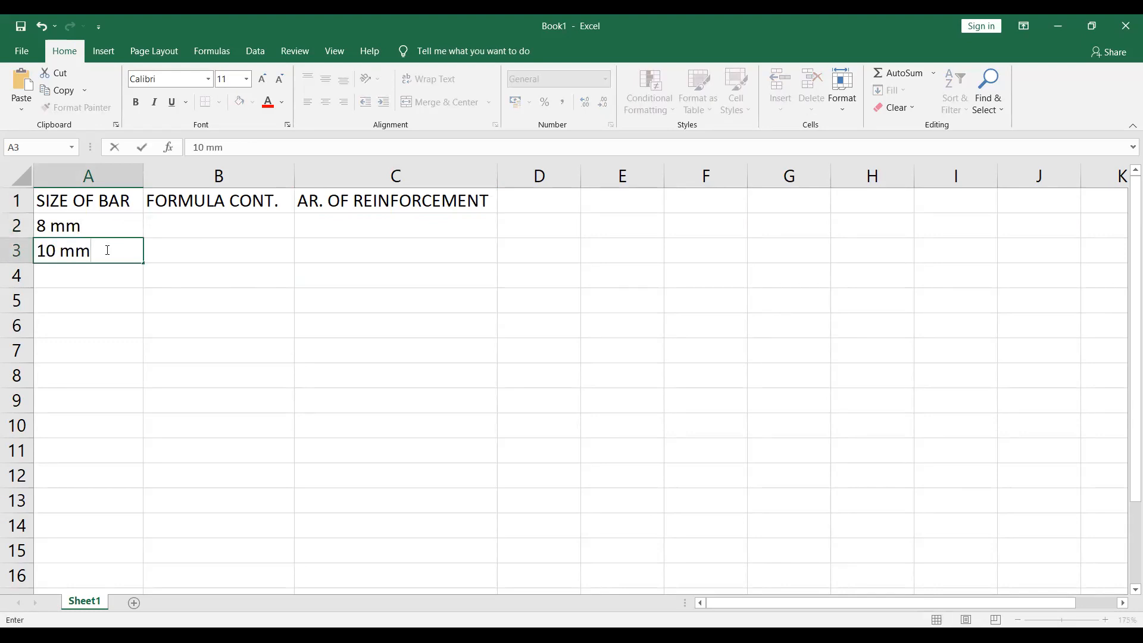
pyautogui.click(78, 275)
pyautogui.write('12 mm')
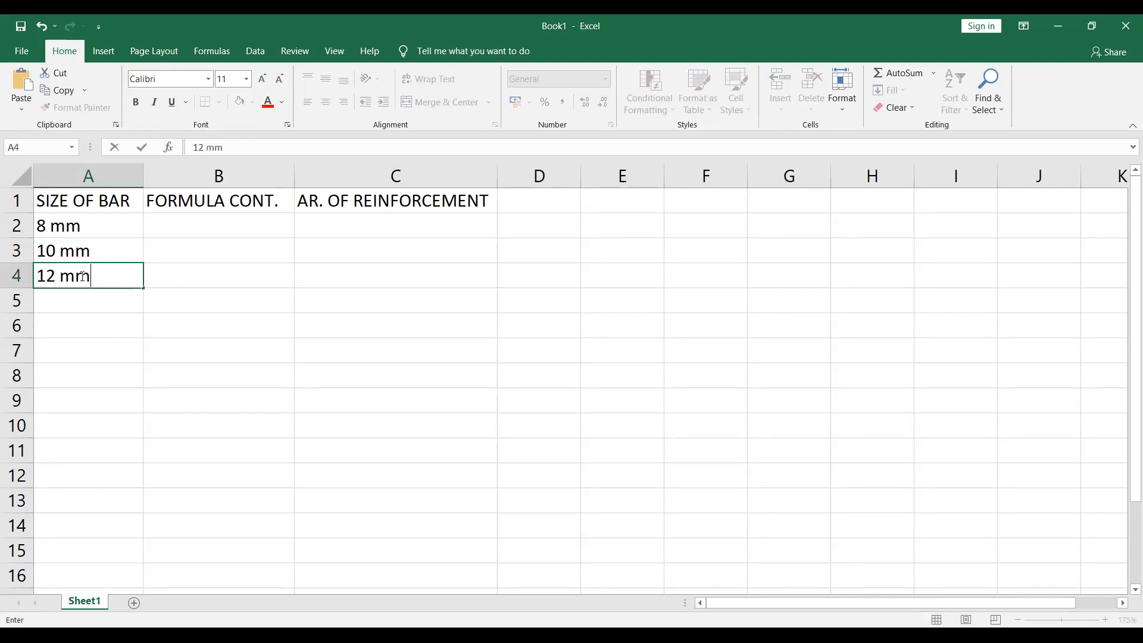
pyautogui.click(91, 299)
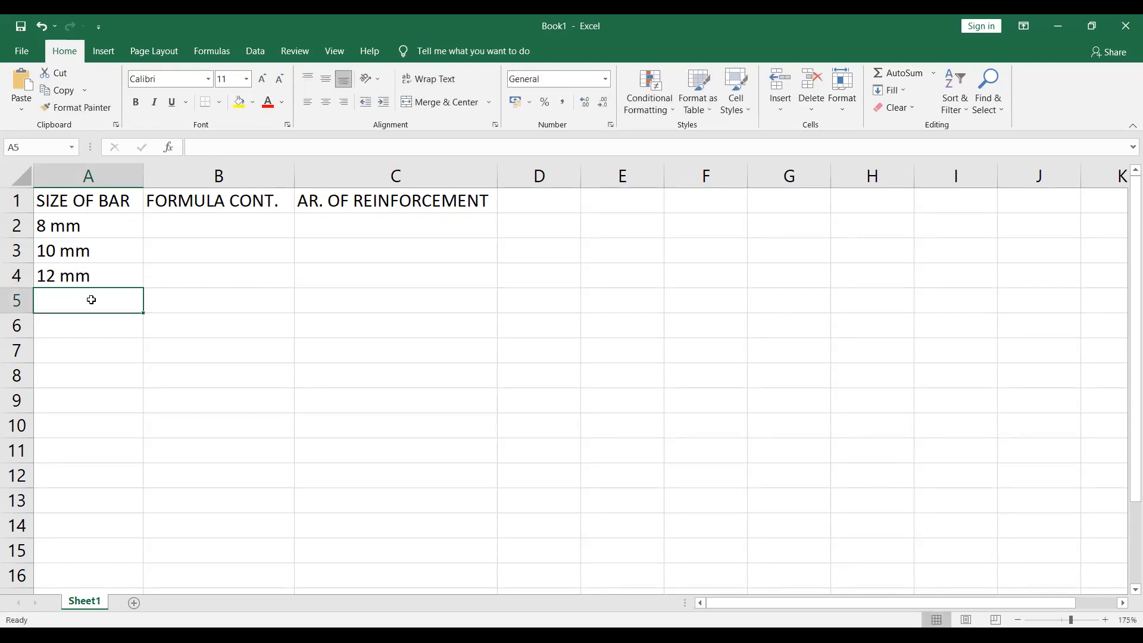
pyautogui.write('16')
pyautogui.write('mm')
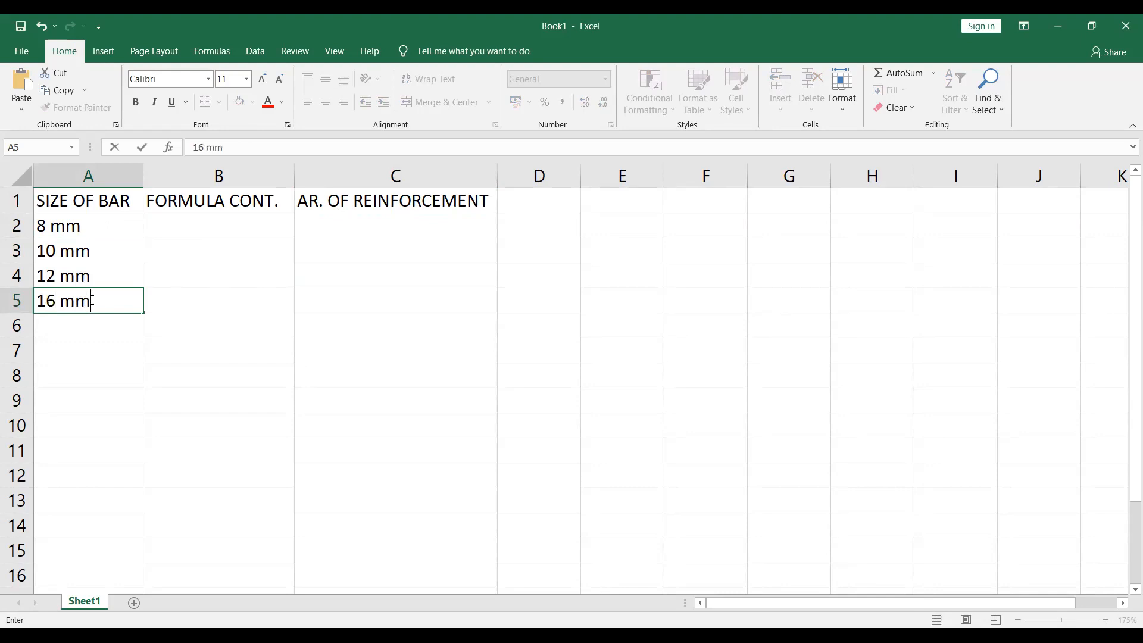
pyautogui.click(104, 325)
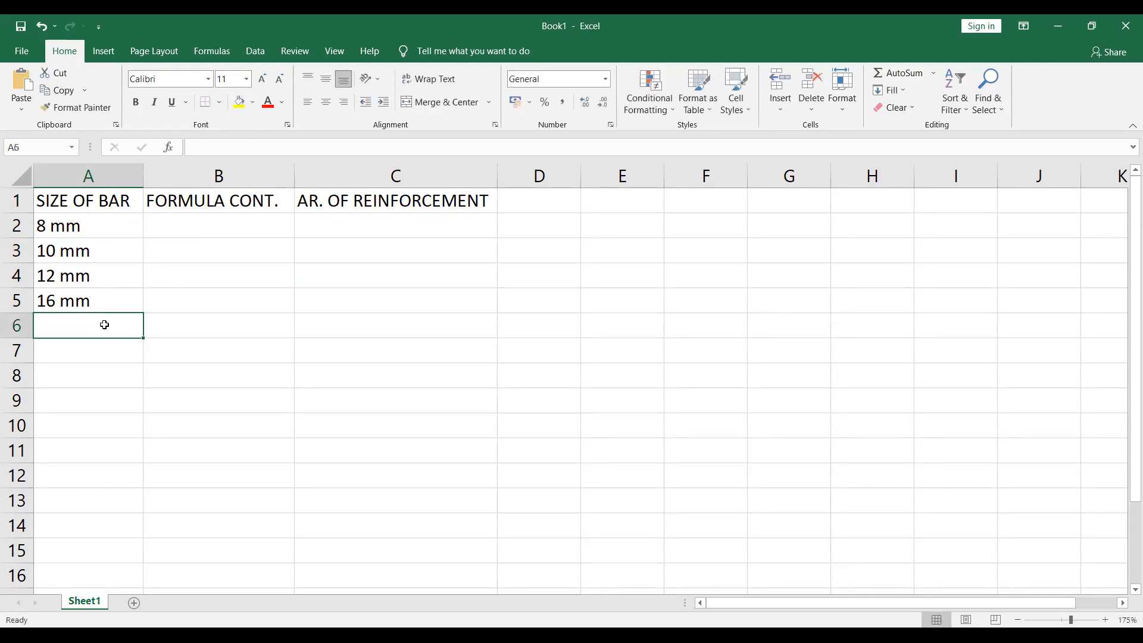
pyautogui.write('20 mm')
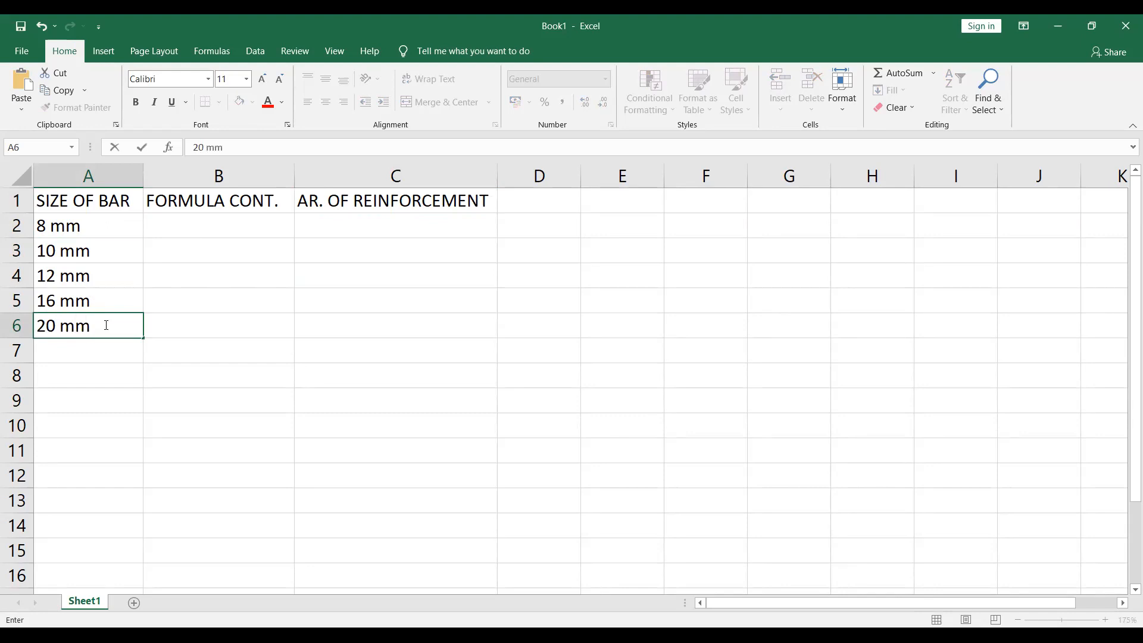
# - Enter the formula constant =((22/7)*(1/4)) in cell B2 for the 8 mm bar
pyautogui.click(262, 222)
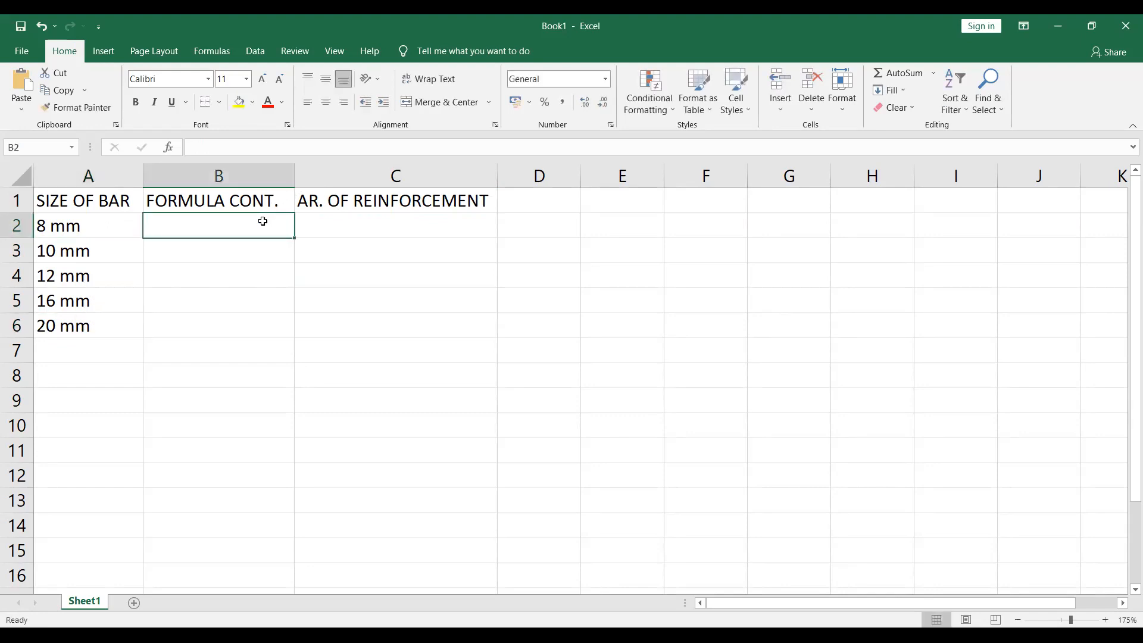
pyautogui.write('=')
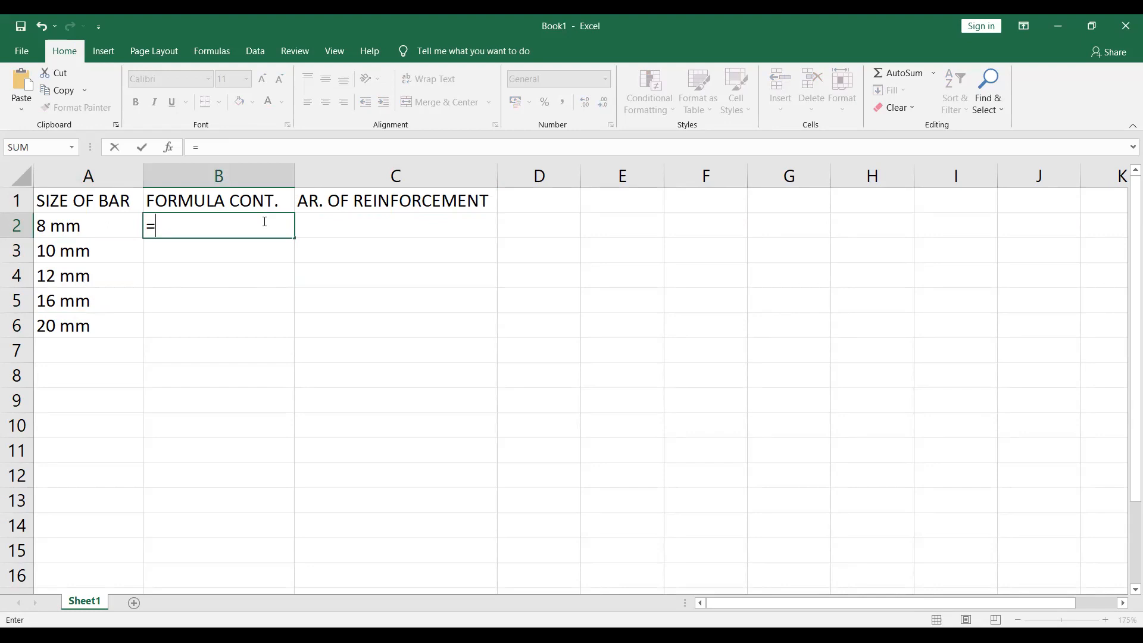
pyautogui.write('((2')
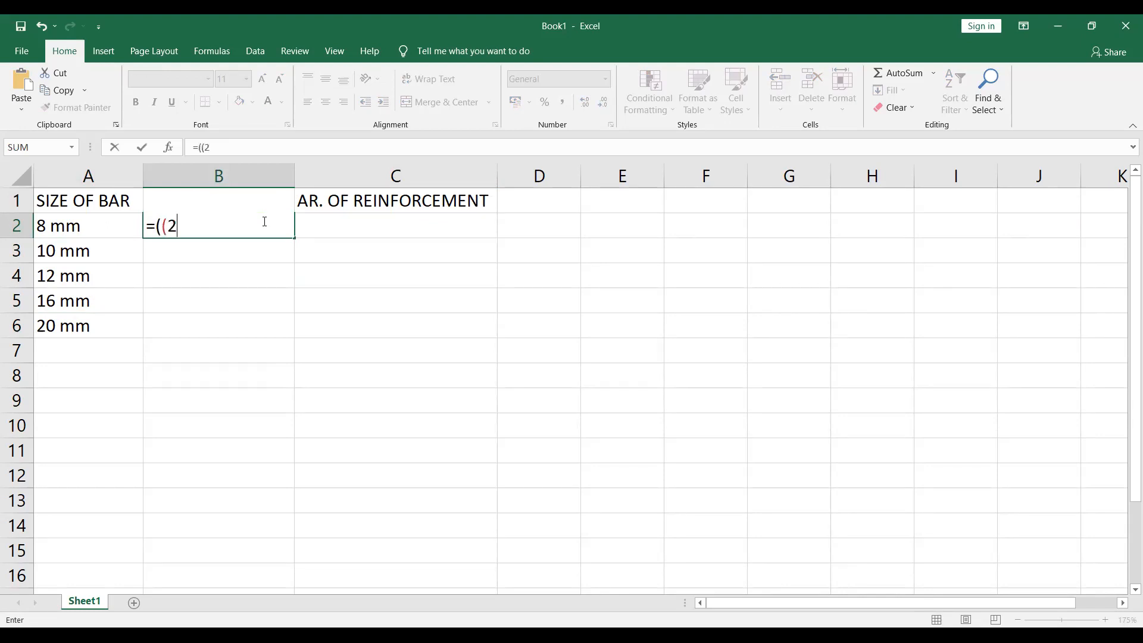
pyautogui.write('2/7)*(1/4)')
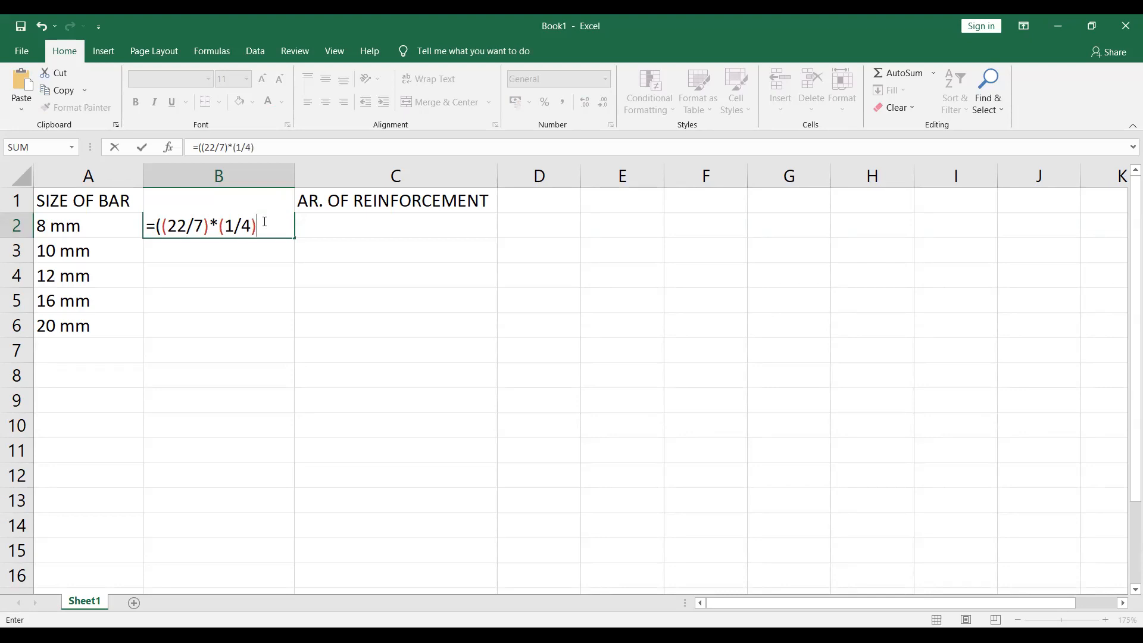
pyautogui.write(')')
pyautogui.press('Return')
pyautogui.scroll(-2, 216, 288)
pyautogui.scroll(2, 216, 288)
pyautogui.click(236, 228)
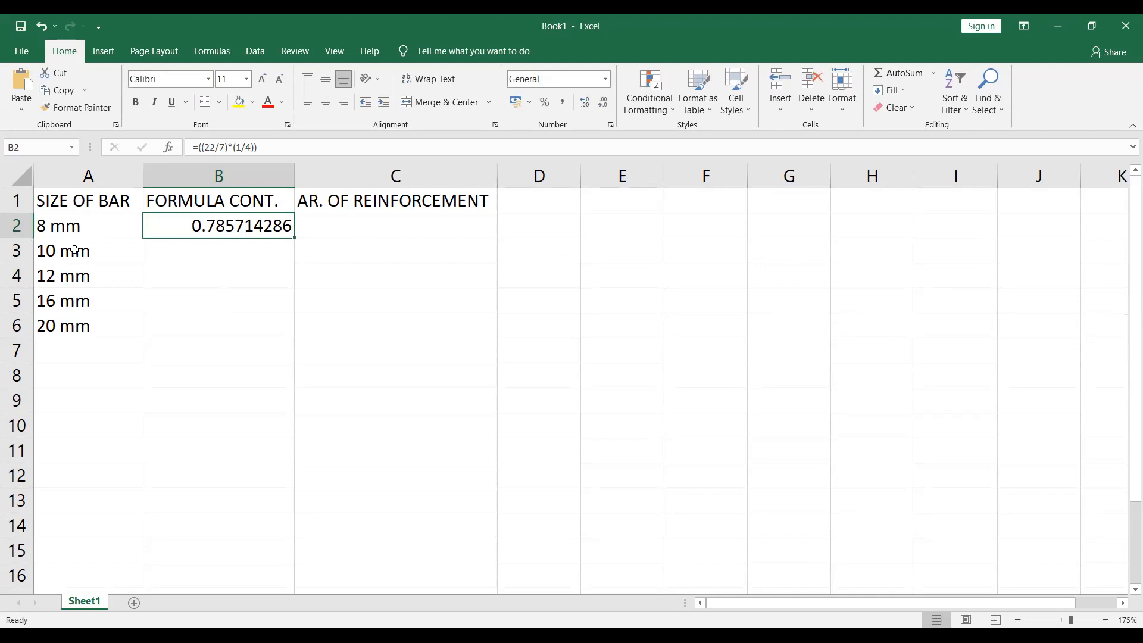
pyautogui.click(364, 223)
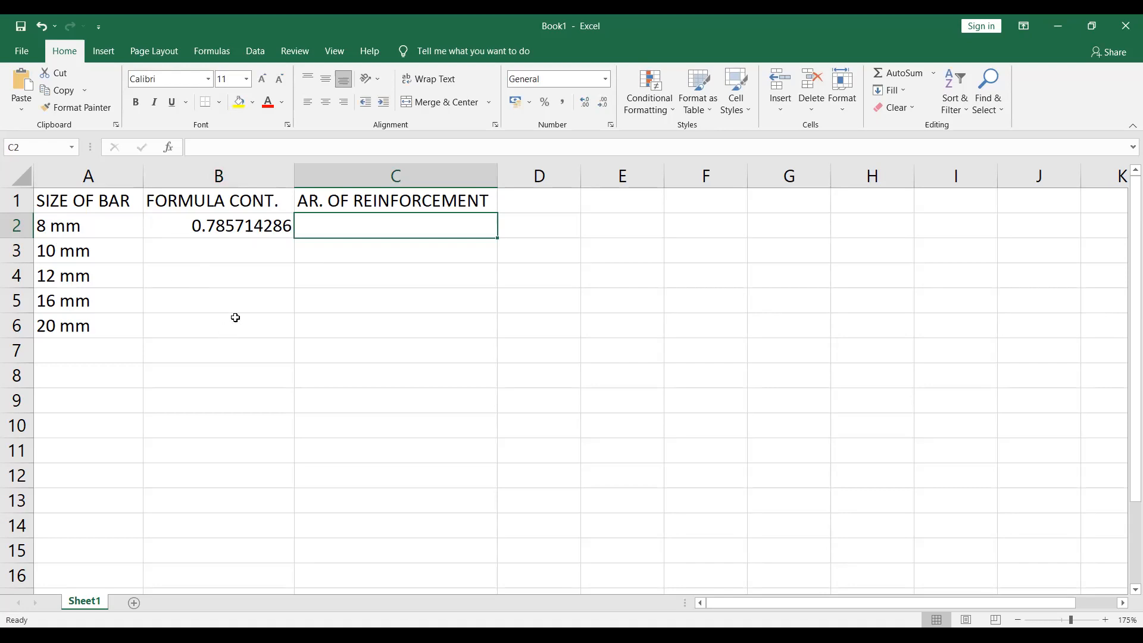
pyautogui.click(223, 230)
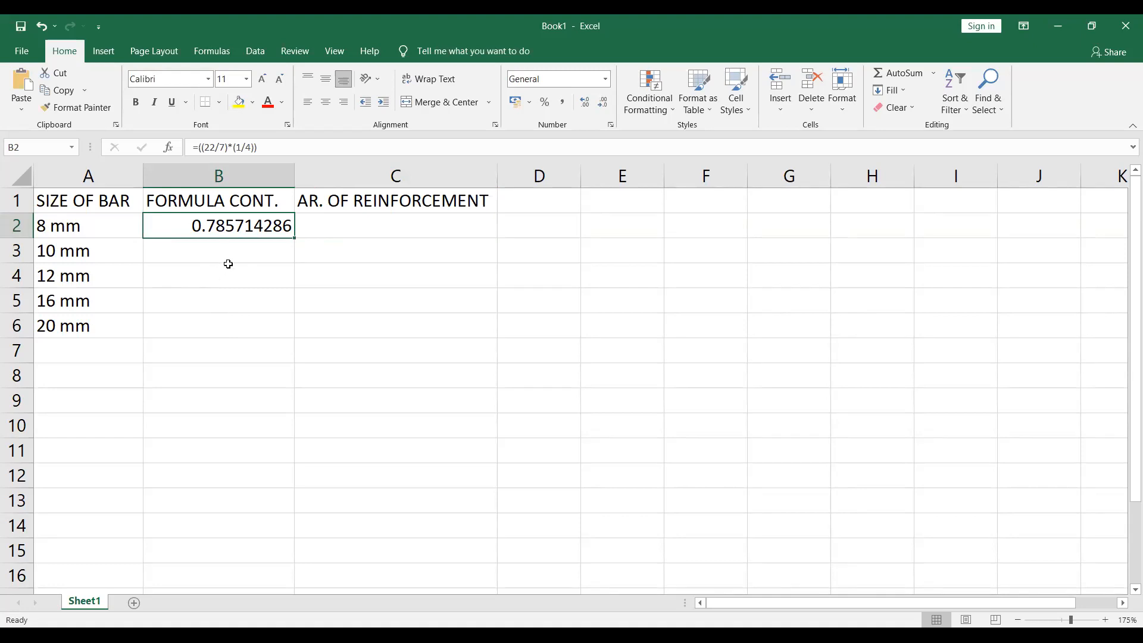
pyautogui.click(324, 228)
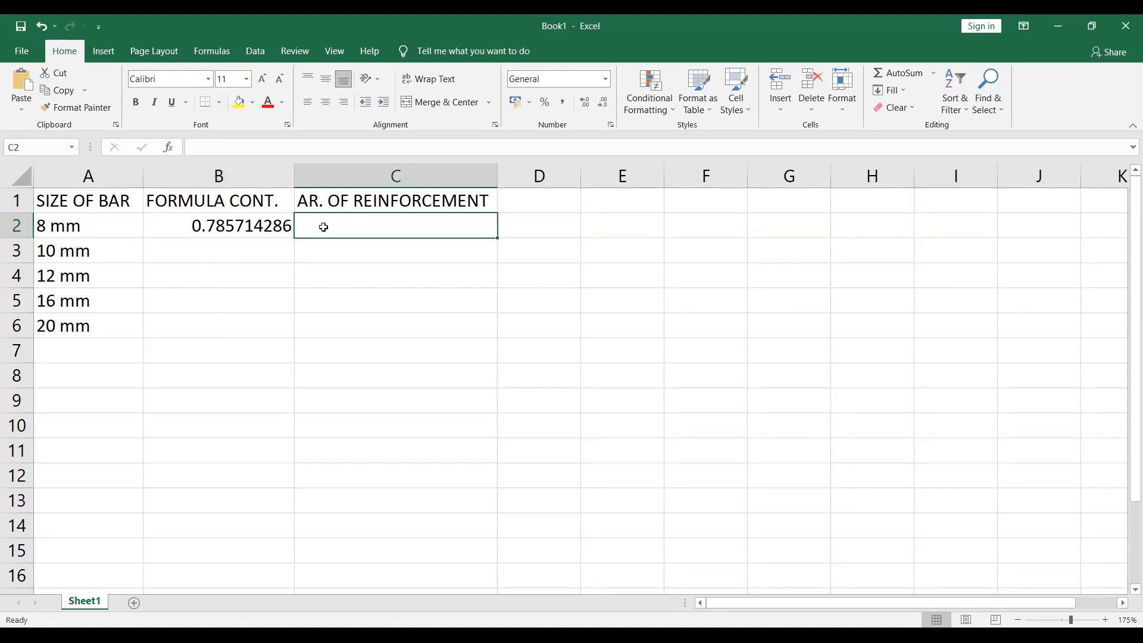
pyautogui.write('=')
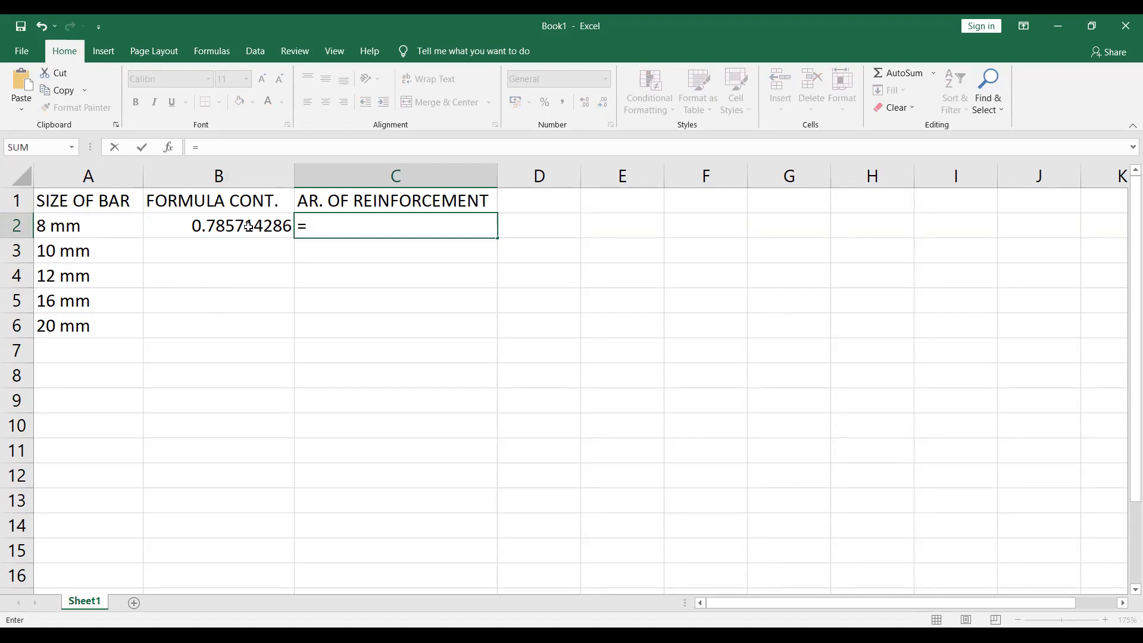
pyautogui.write('(')
pyautogui.click(239, 227)
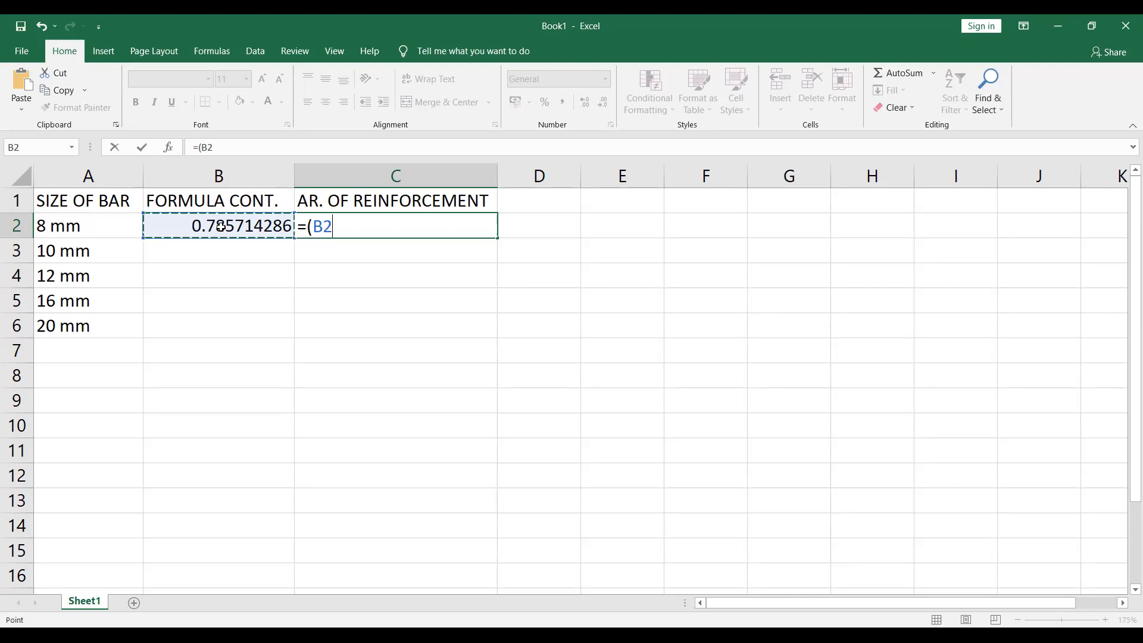
pyautogui.write('*')
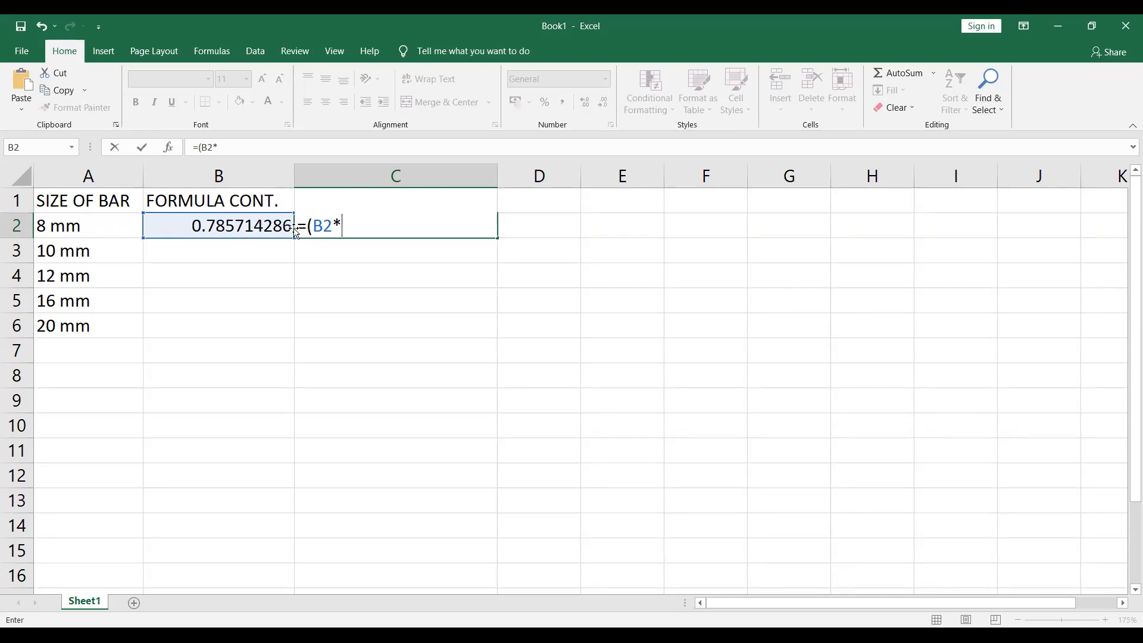
pyautogui.write('8')
pyautogui.press('BackSpace')
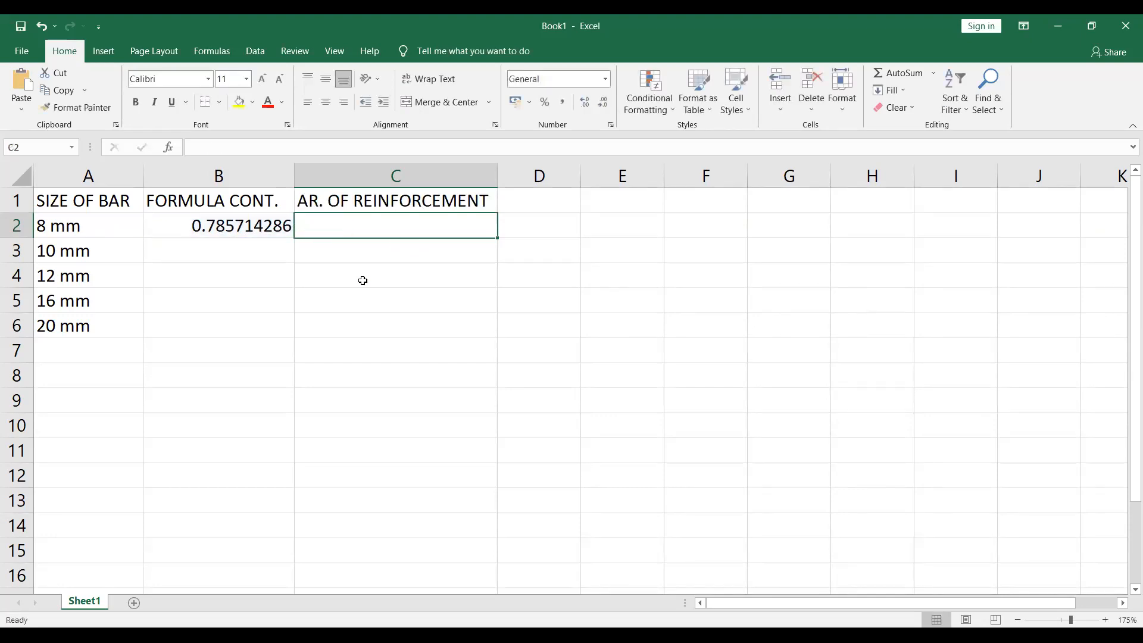
# - Remove the mm unit from the bar sizes in cells A2 to A6, leaving the plain numbers 8, 10, 12, 16 and 20
pyautogui.click(73, 227)
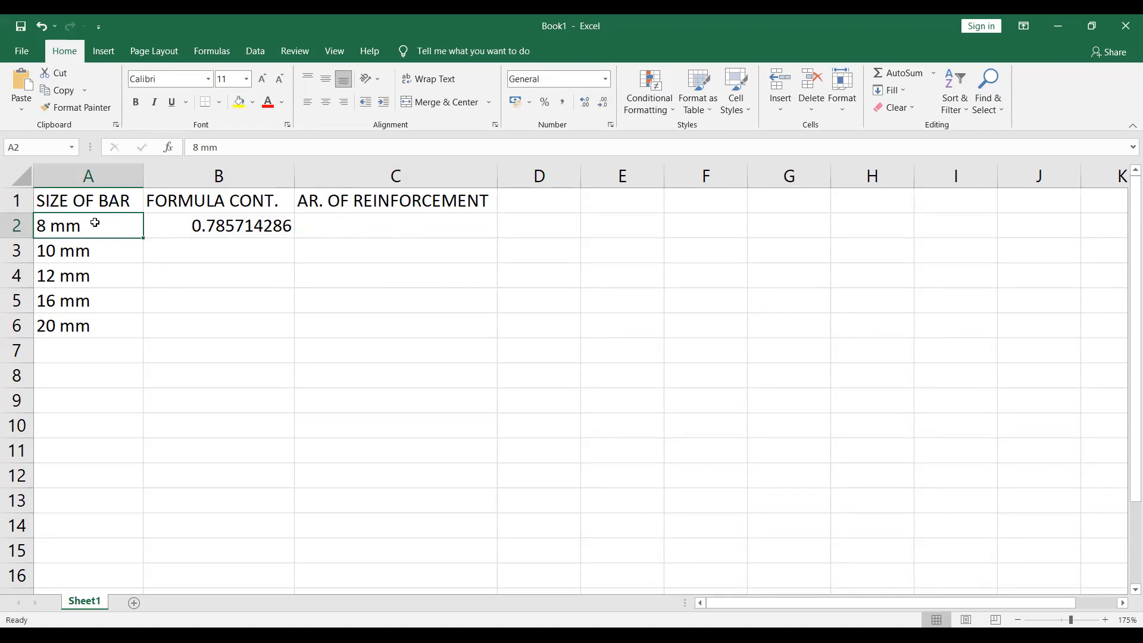
pyautogui.doubleClick(93, 229)
pyautogui.moveTo(94, 228); pyautogui.dragTo(62, 326)
pyautogui.press('BackSpace')
pyautogui.press('Return')
pyautogui.doubleClick(92, 251)
pyautogui.press('BackSpace')
pyautogui.press('Return')
pyautogui.doubleClick(105, 278)
pyautogui.press('BackSpace')
pyautogui.press('Return')
pyautogui.doubleClick(109, 301)
pyautogui.press('BackSpace')
pyautogui.press('Return')
pyautogui.doubleClick(77, 326)
pyautogui.press('BackSpace')
pyautogui.click(175, 394)
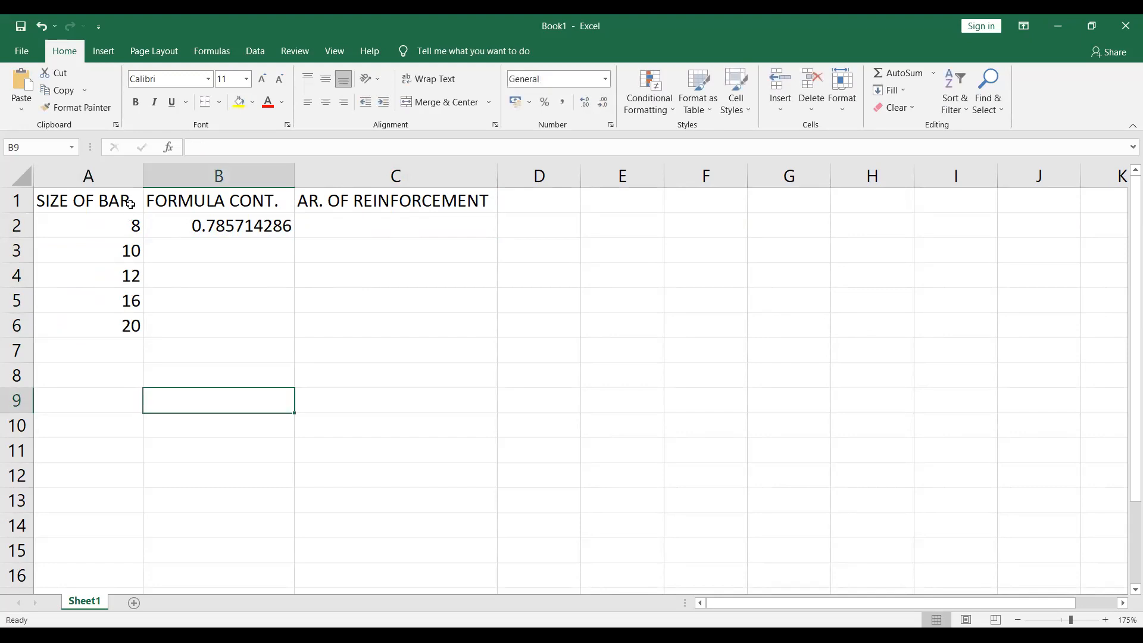
# - Extend the heading in cell A1 to SIZE OF BAR(mm) and fit column A to its width
pyautogui.doubleClick(137, 198)
pyautogui.write('(mm)')
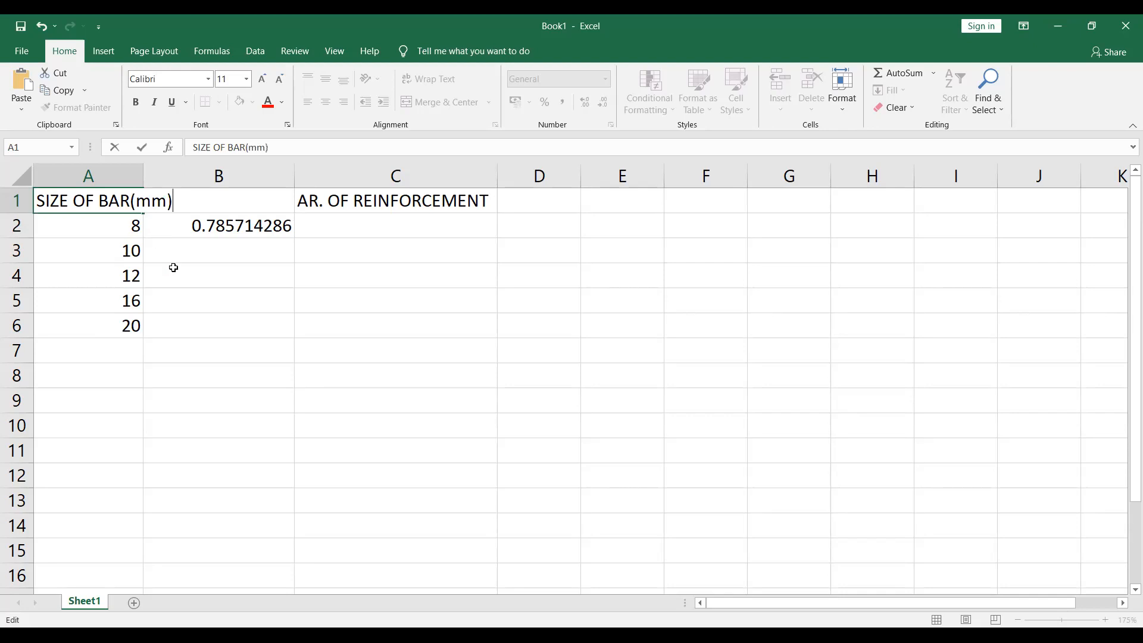
pyautogui.click(211, 345)
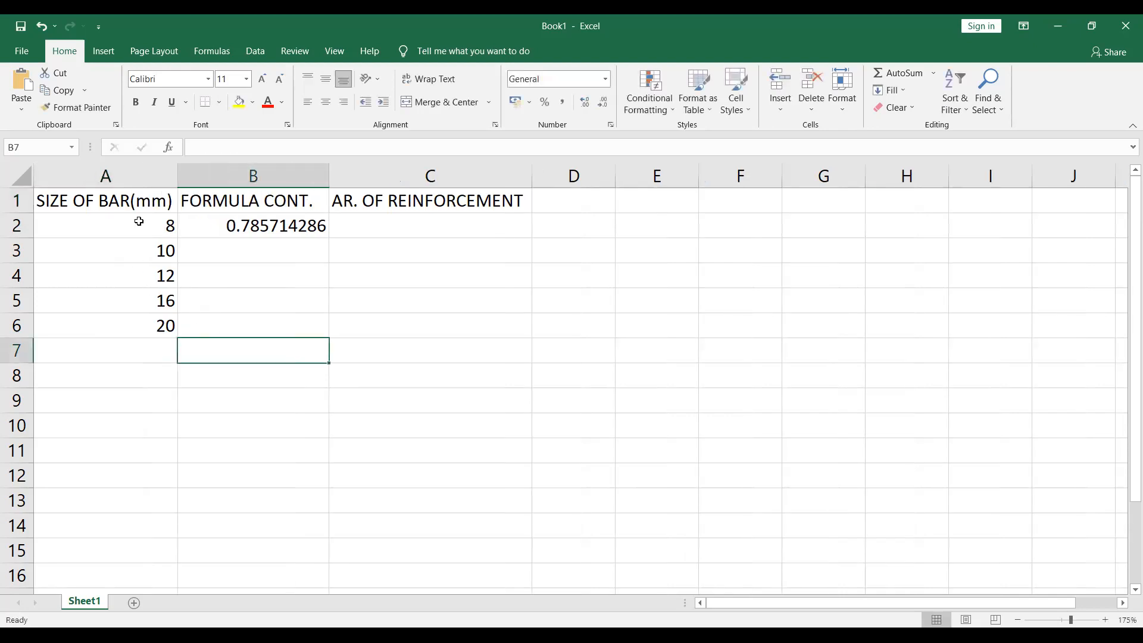
# - Centre the bar sizes horizontally in cells A2 to A6
pyautogui.click(158, 218)
pyautogui.moveTo(162, 240); pyautogui.dragTo(168, 336)
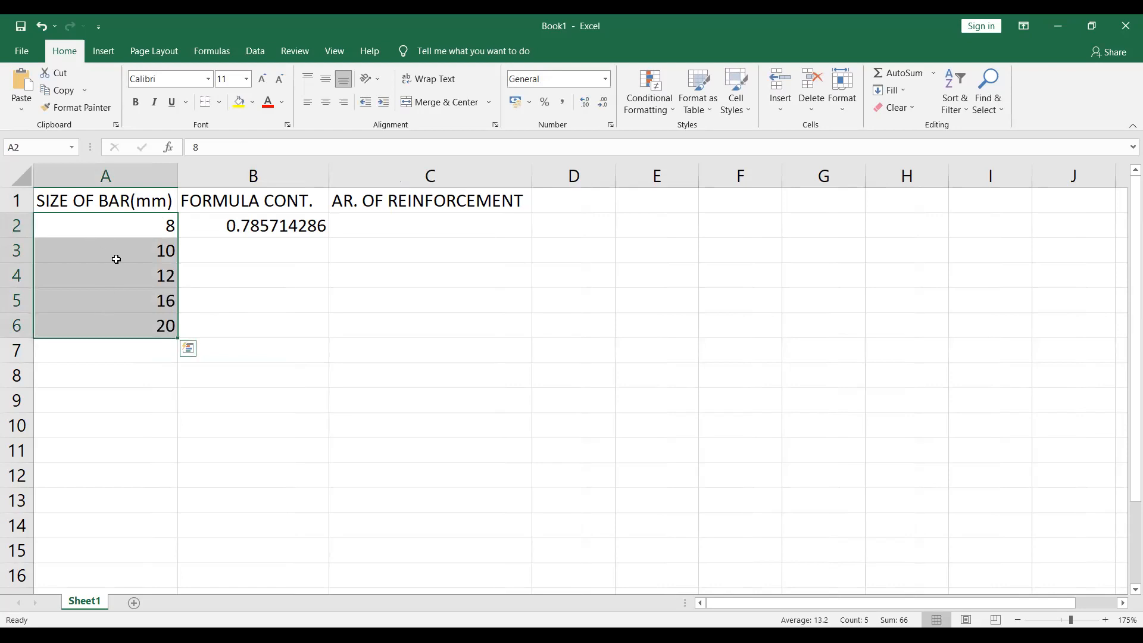
pyautogui.click(326, 106)
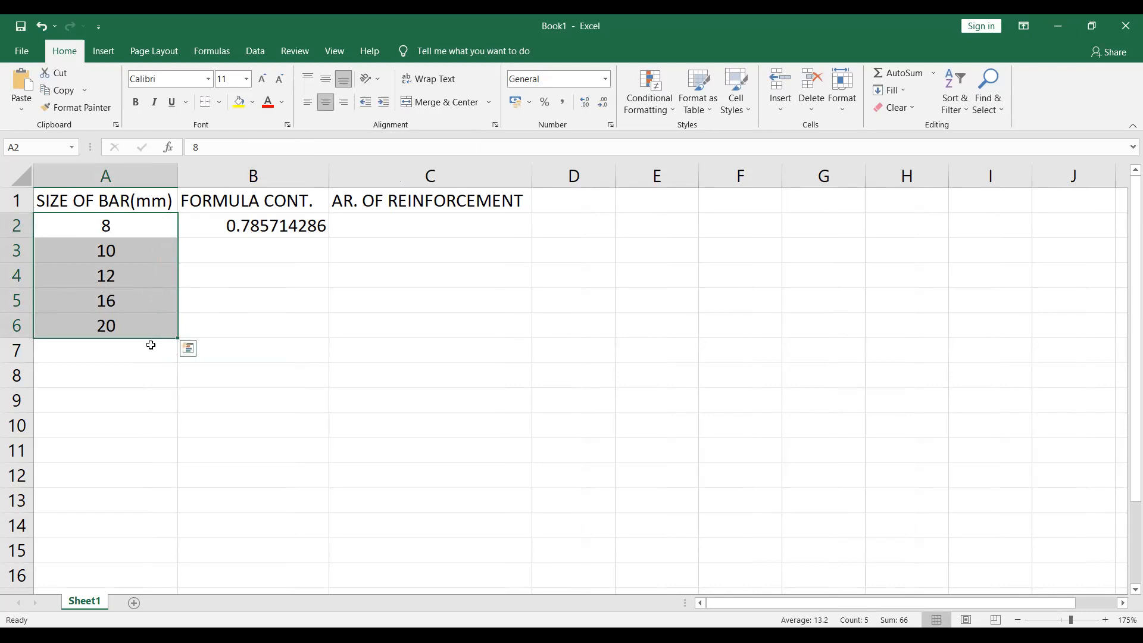
# - Centre the contents of the whole FORMULA CONT. column B horizontally
pyautogui.click(280, 265)
pyautogui.click(283, 227)
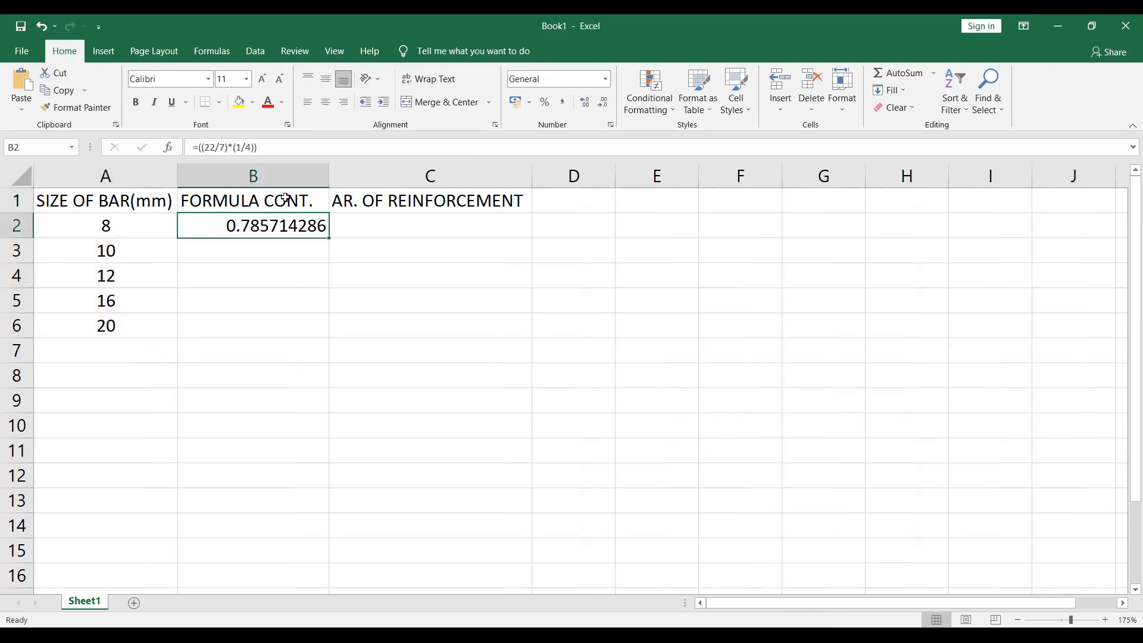
pyautogui.click(290, 175)
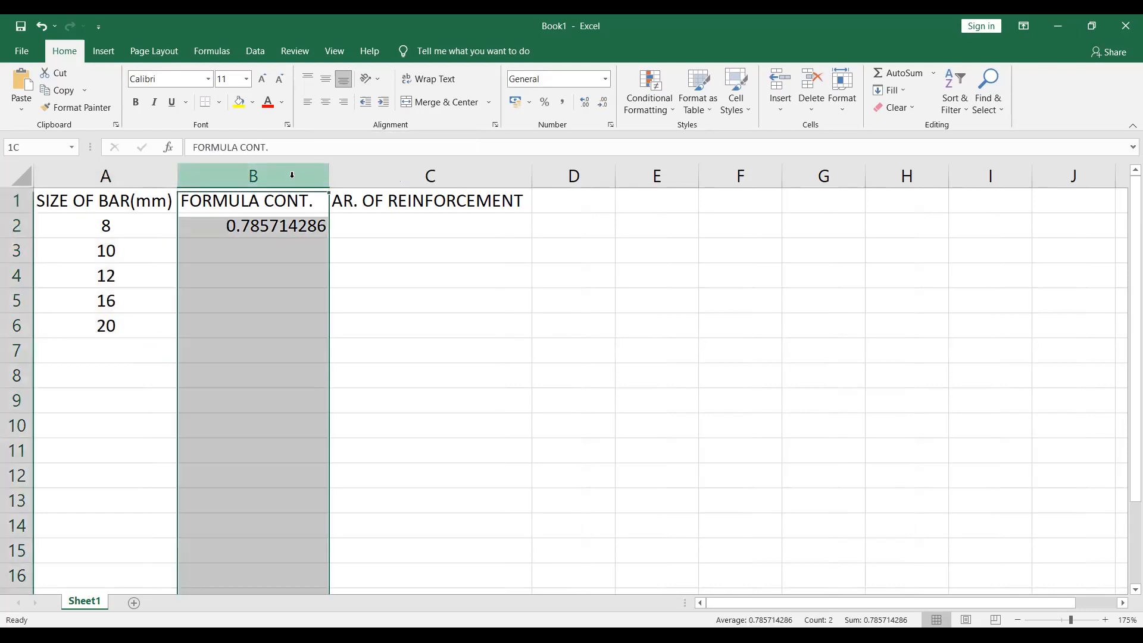
pyautogui.click(326, 103)
pyautogui.click(378, 235)
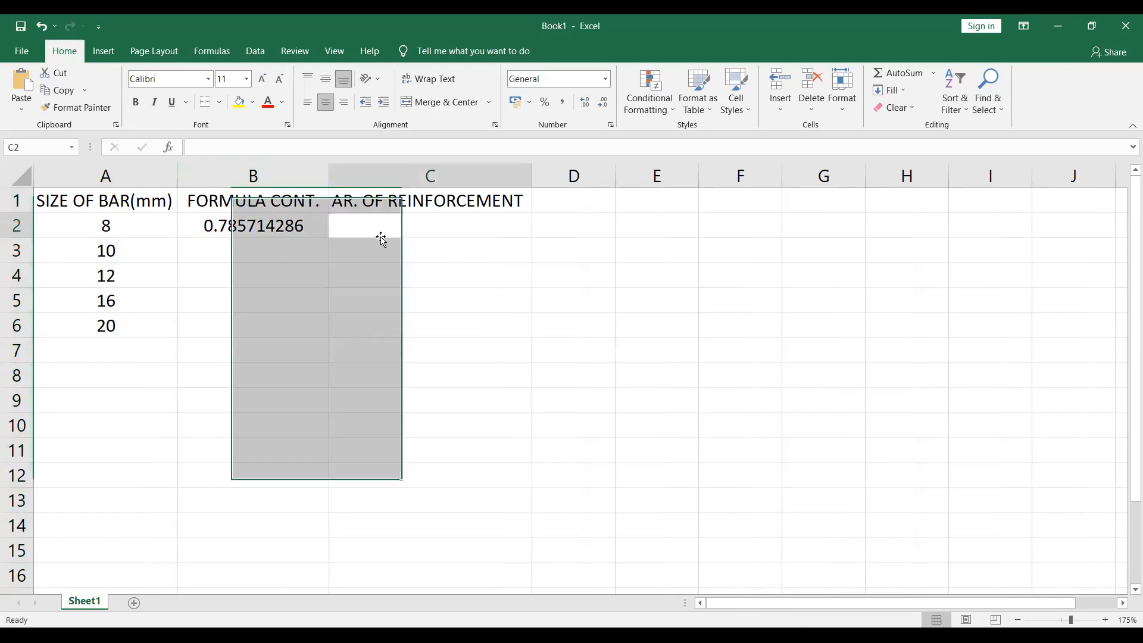
pyautogui.click(408, 207)
pyautogui.click(400, 225)
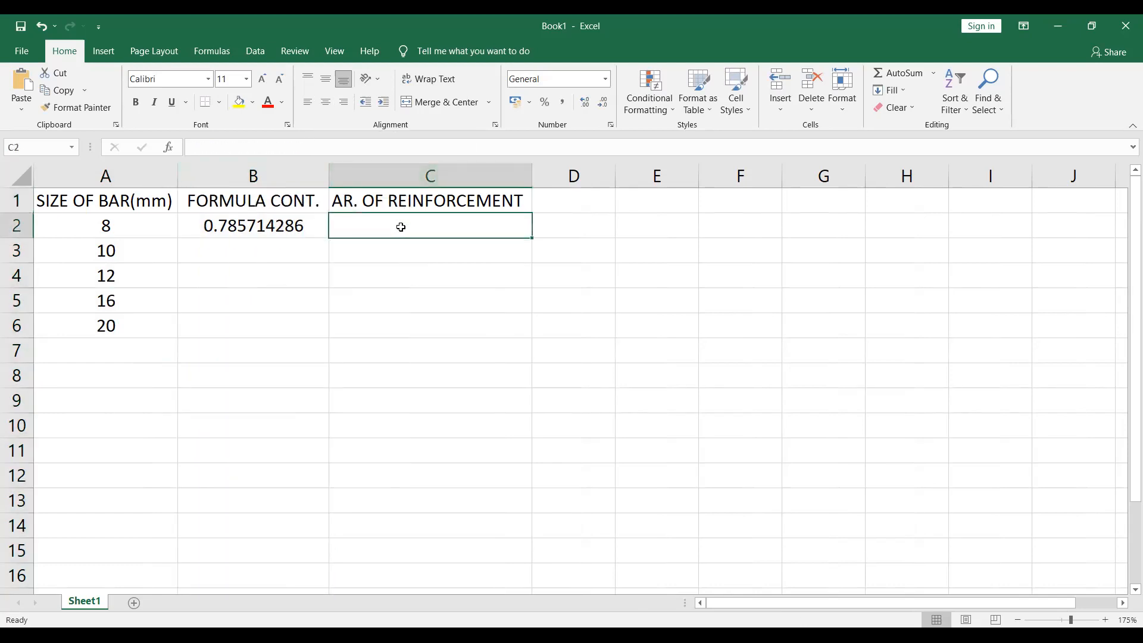
pyautogui.write('=')
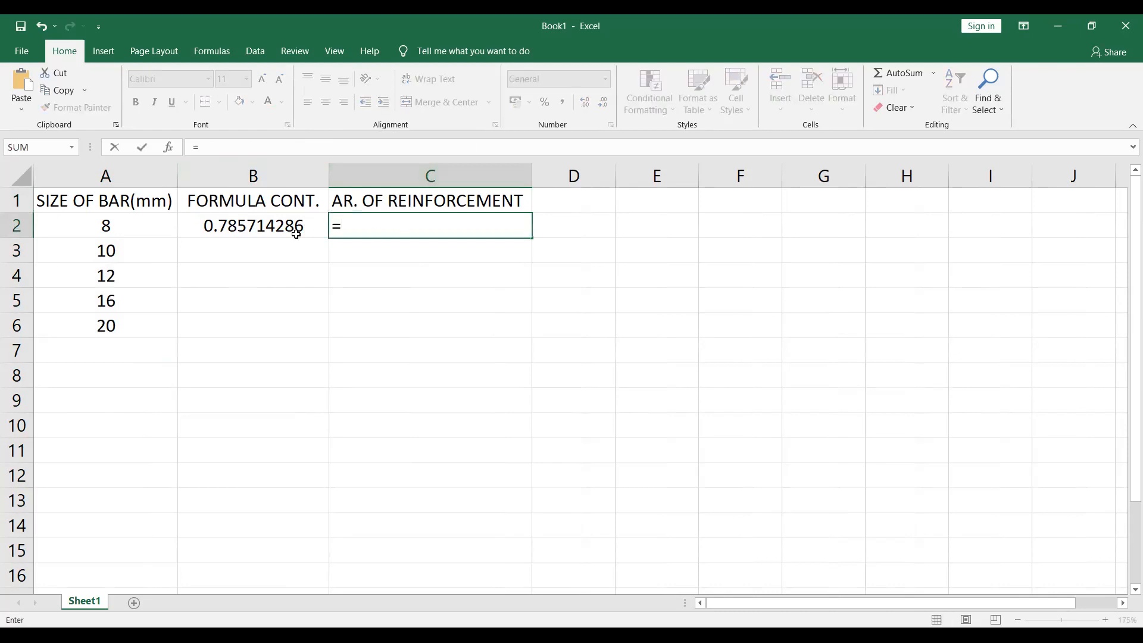
pyautogui.click(274, 230)
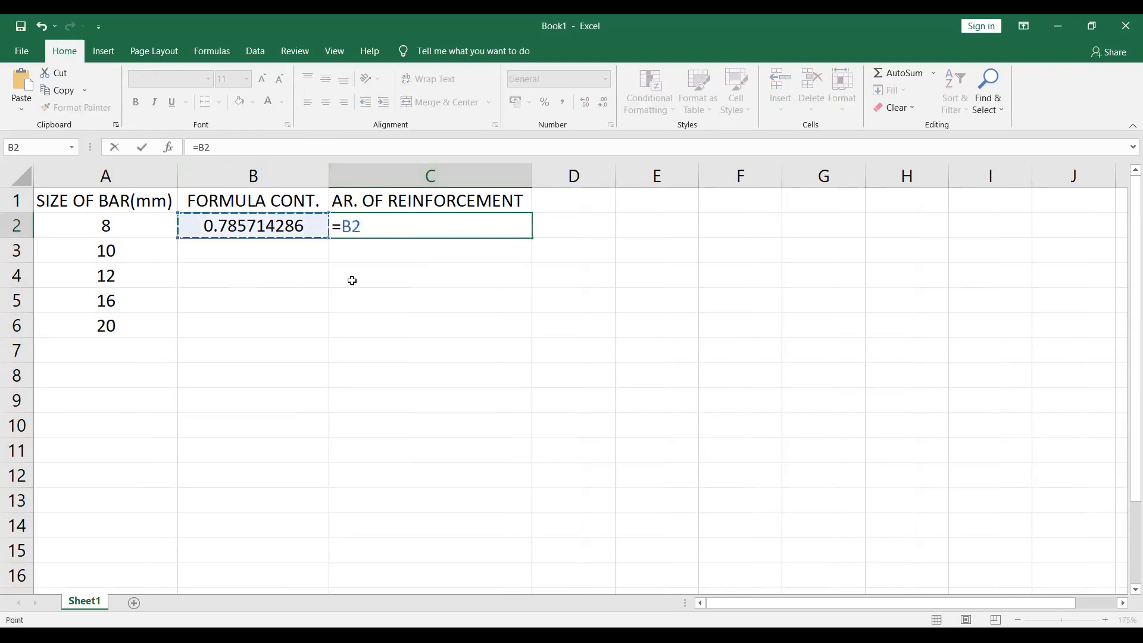
pyautogui.press('Left')
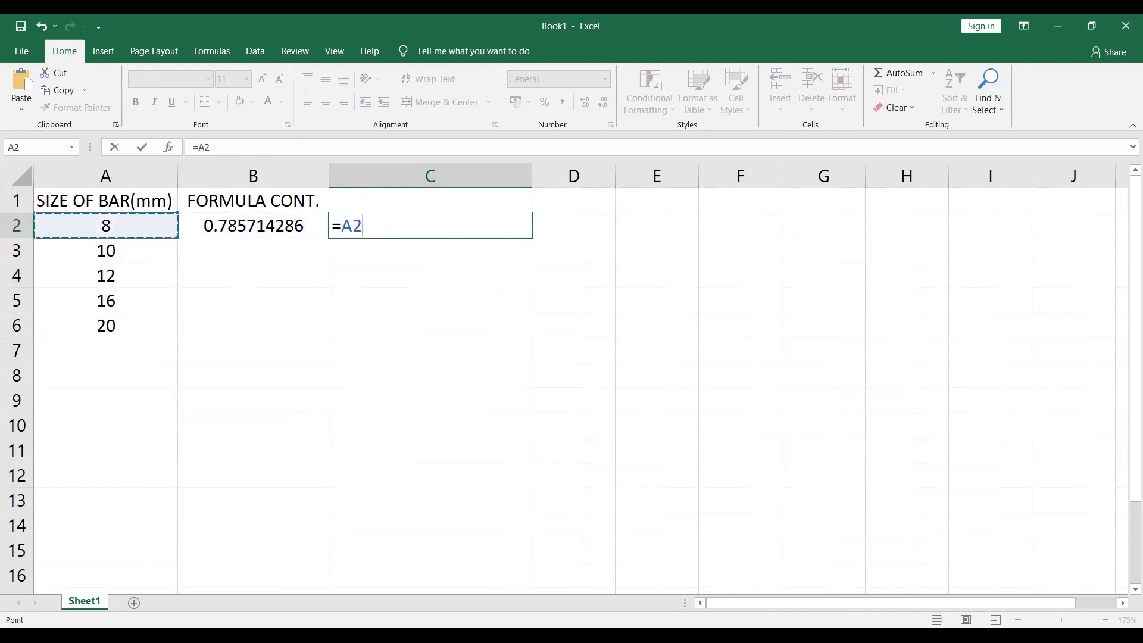
pyautogui.press('Escape')
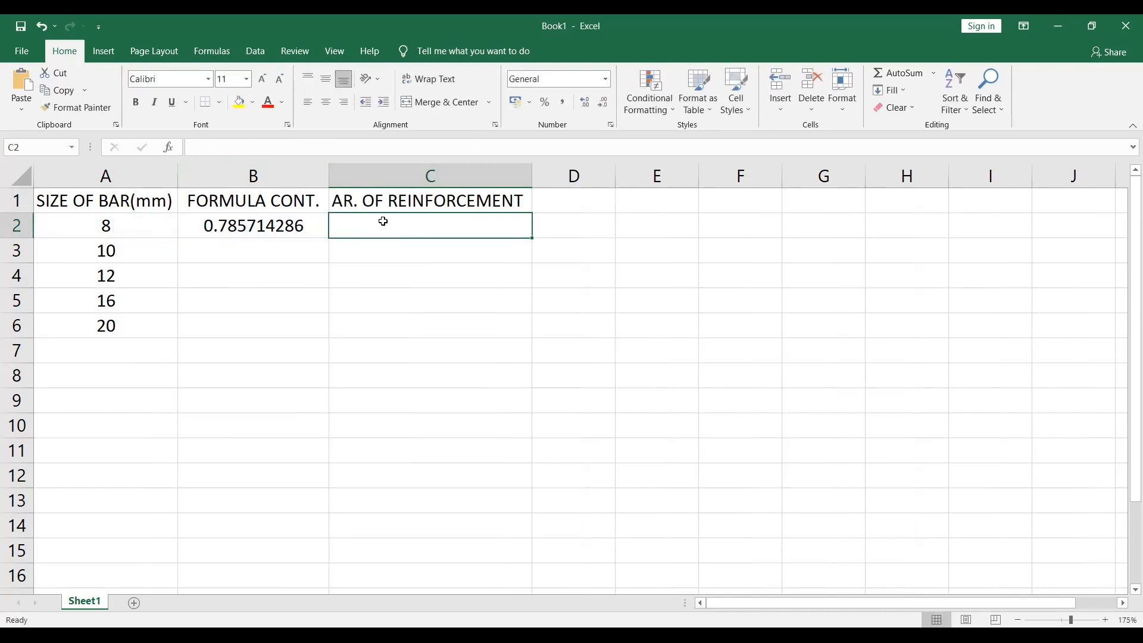
# - Enter the formula =(B2*A2*A2) in cell C2 to calculate the reinforcement area of the 8 mm bar
pyautogui.write('=(')
pyautogui.click(281, 226)
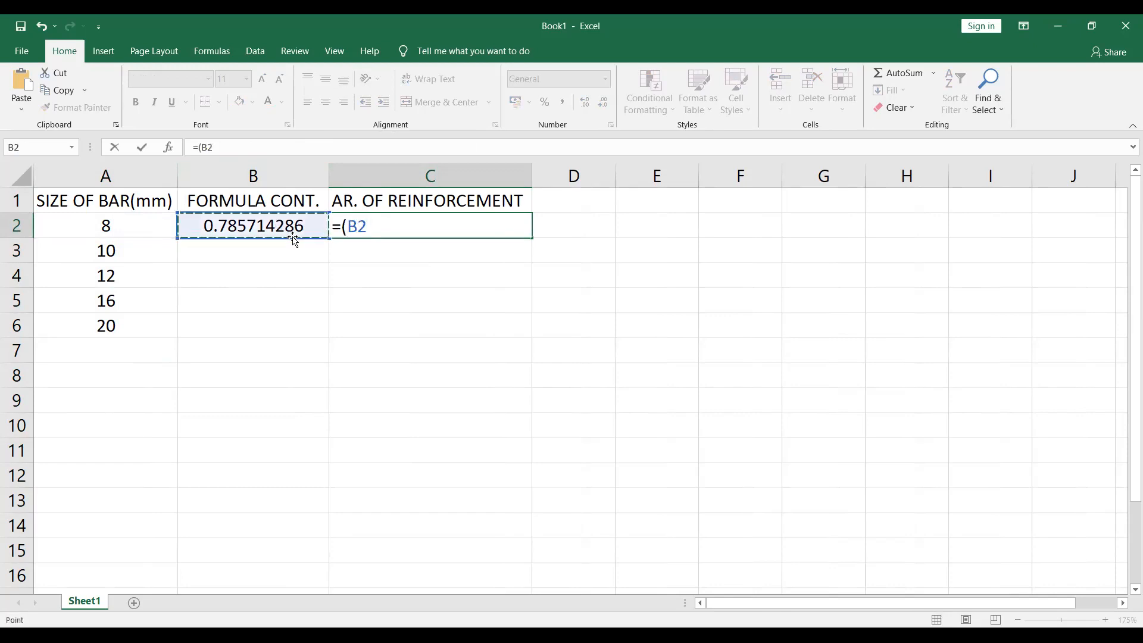
pyautogui.write('*')
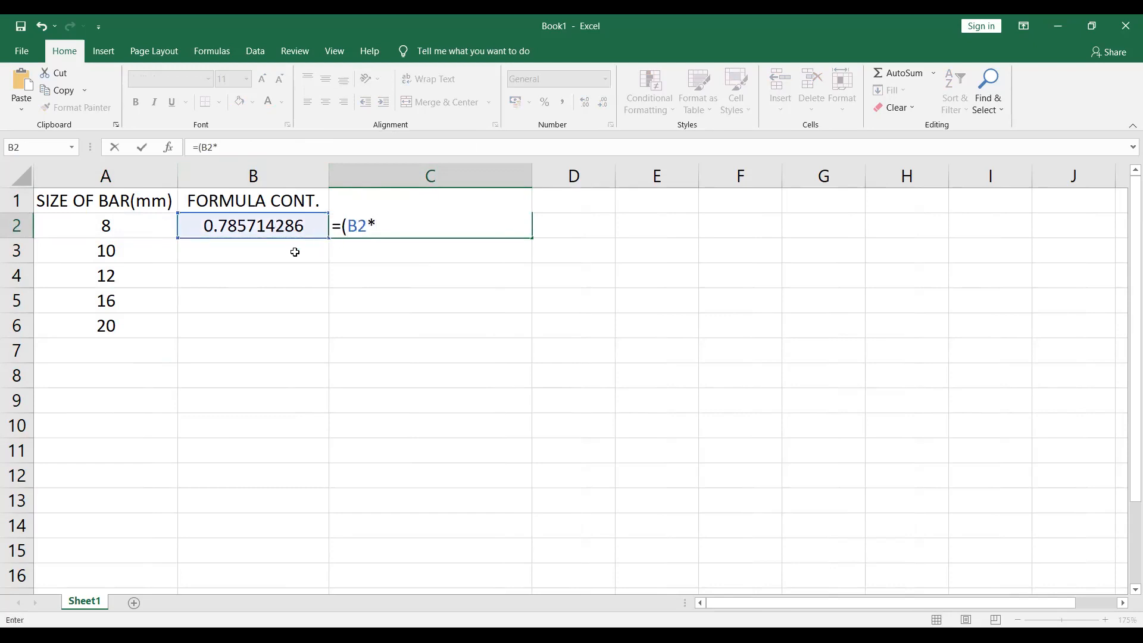
pyautogui.click(168, 224)
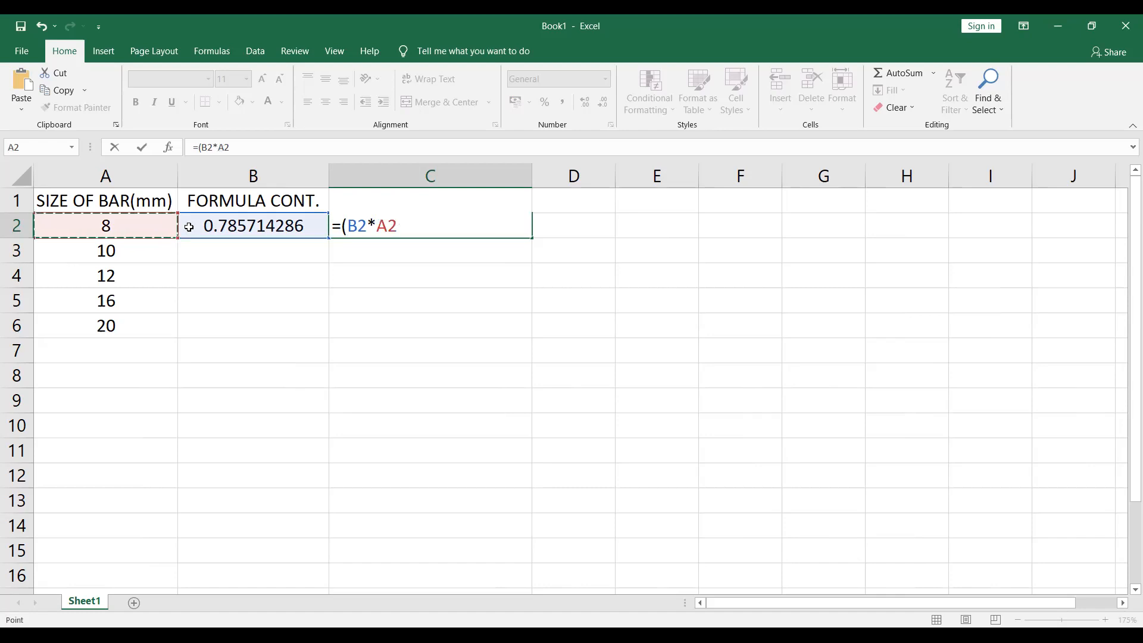
pyautogui.write('*')
pyautogui.click(147, 225)
pyautogui.write(')')
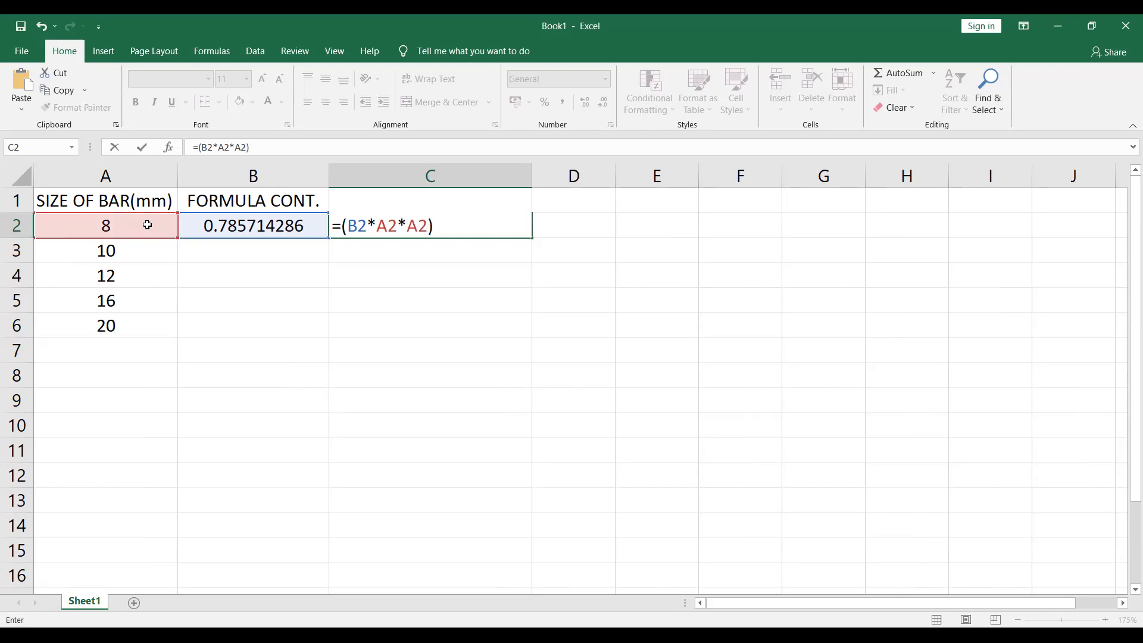
pyautogui.press('Return')
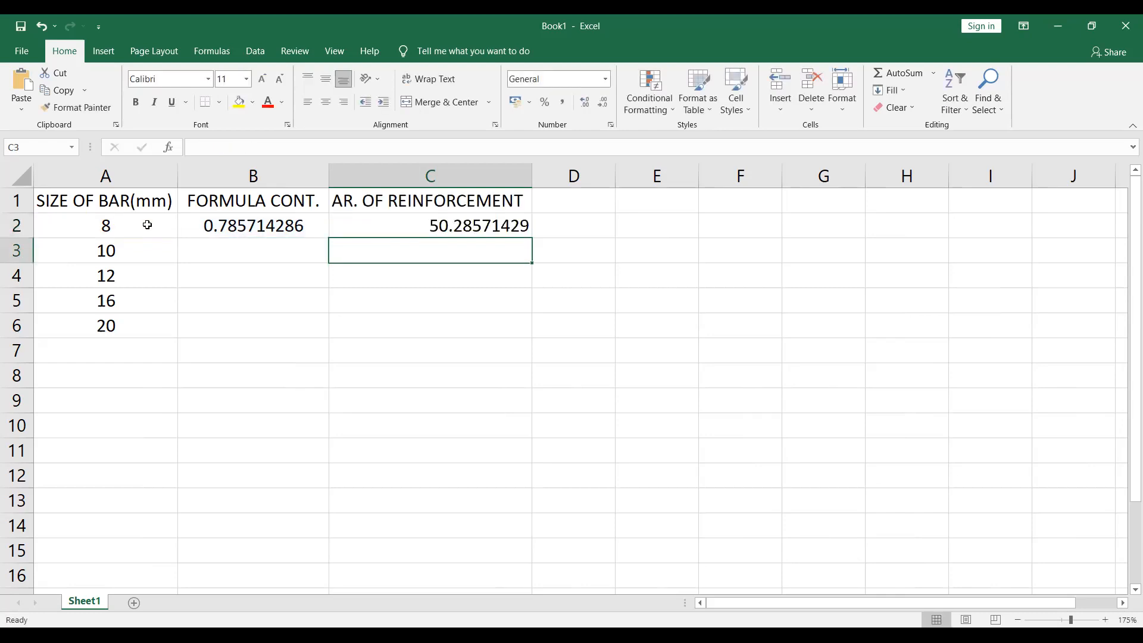
# - Append the unit text "mm sq.)" to the AR. OF REINFORCEMENT heading in cell C1
pyautogui.click(409, 229)
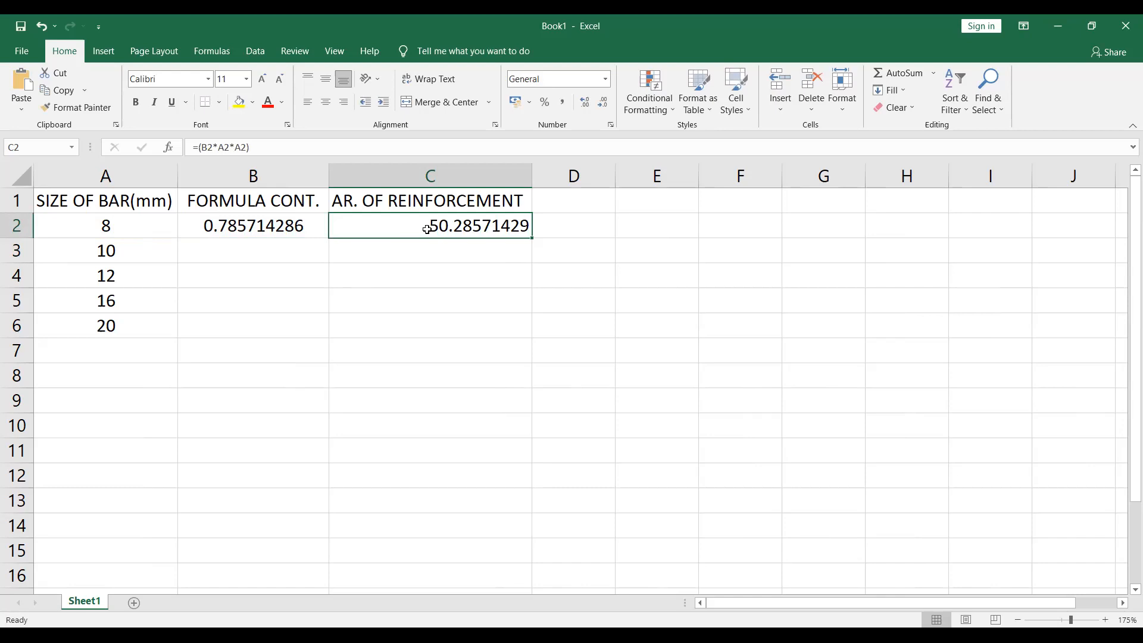
pyautogui.doubleClick(524, 201)
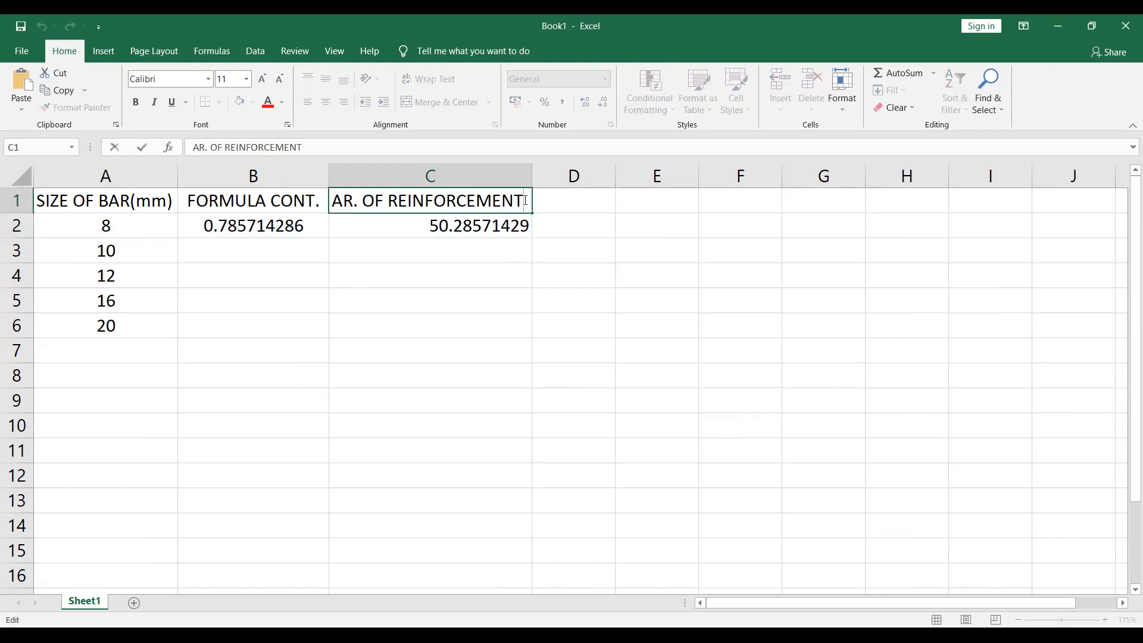
pyautogui.write('mm  sq')
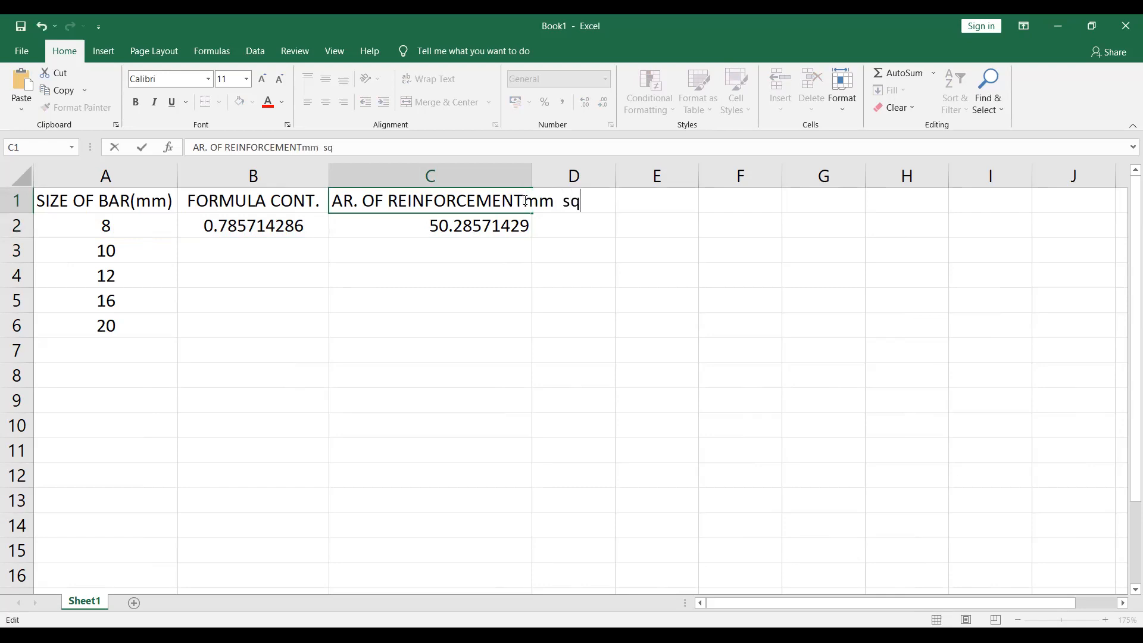
pyautogui.write('.)')
pyautogui.click(569, 292)
# - Centre the contents of column C and fit the column width to its heading
pyautogui.click(485, 173)
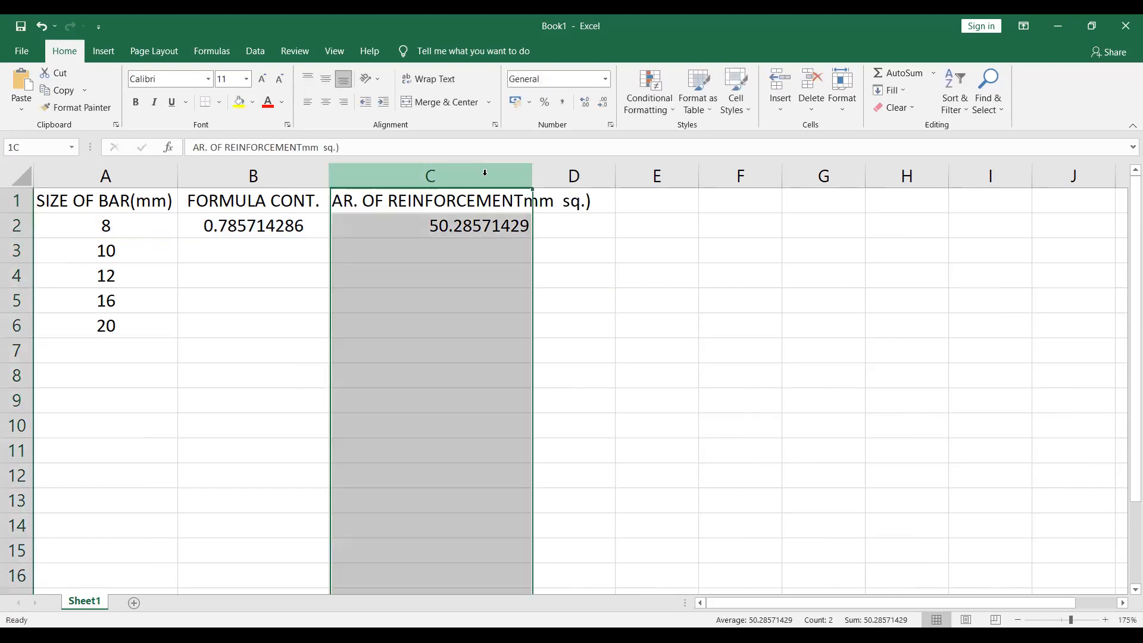
pyautogui.click(326, 102)
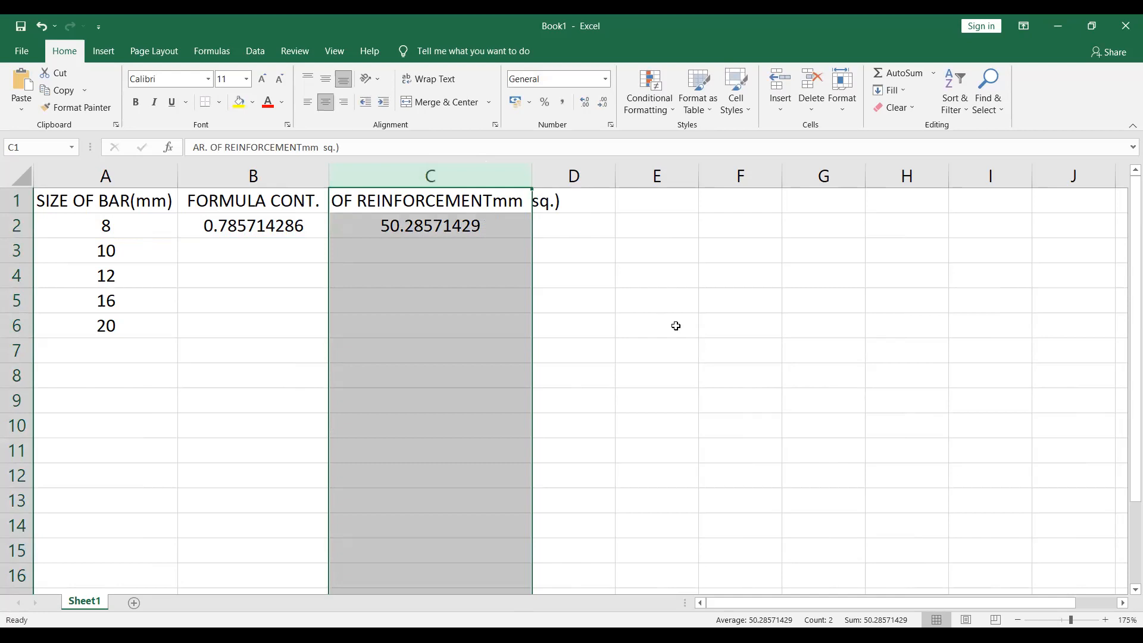
pyautogui.click(676, 325)
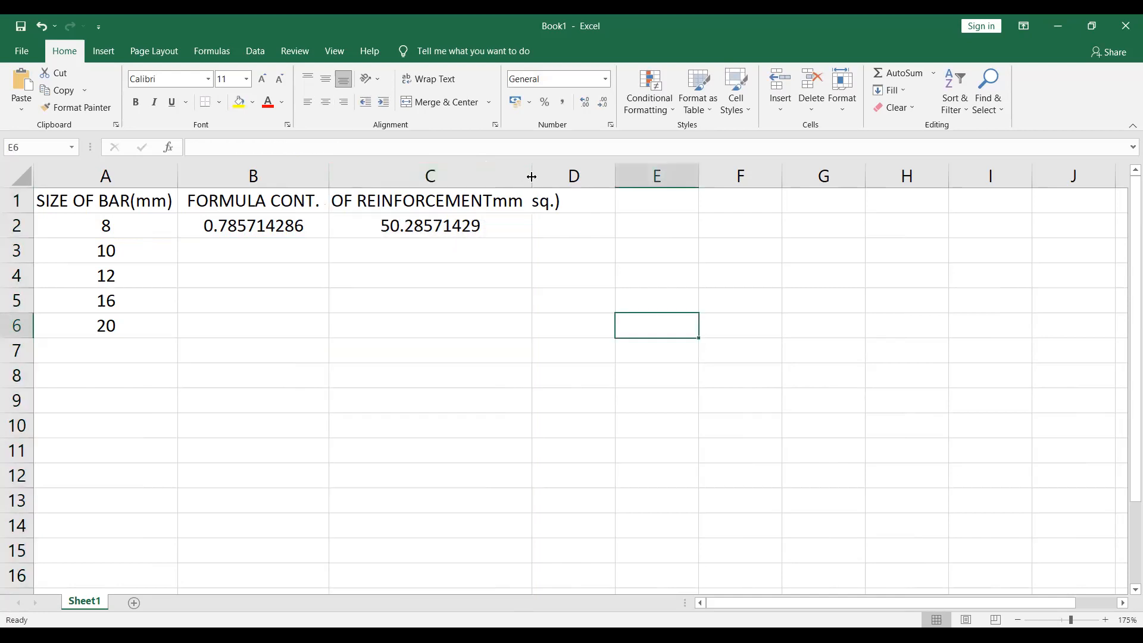
pyautogui.doubleClick(532, 177)
pyautogui.click(536, 272)
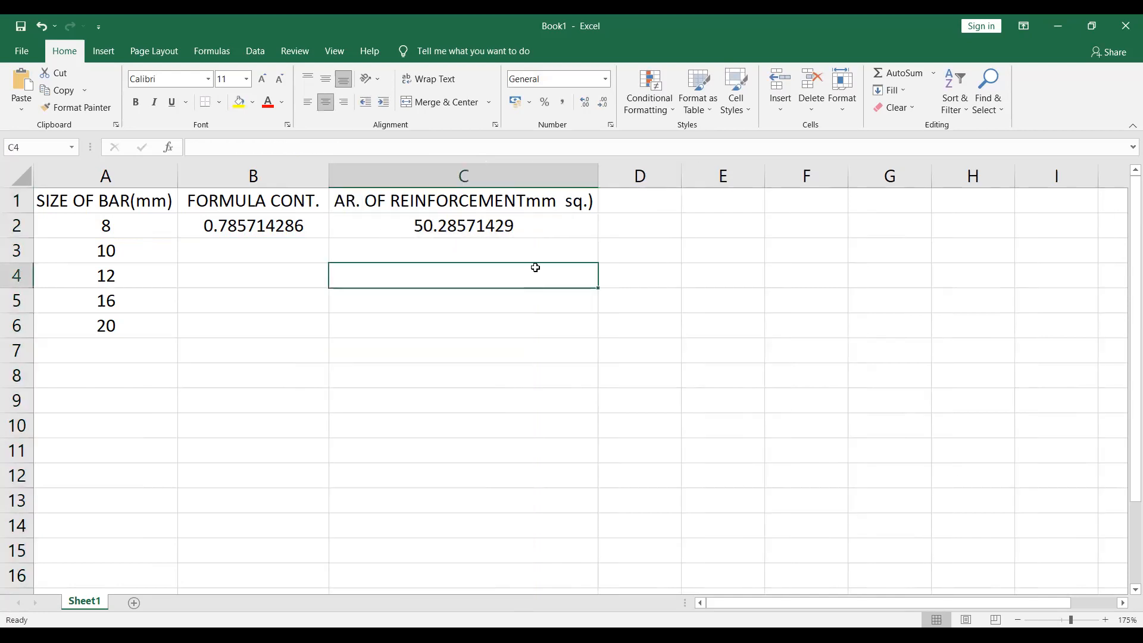
# - Reduce the gap between mm and sq. in the C1 heading to a single space
pyautogui.doubleClick(566, 205)
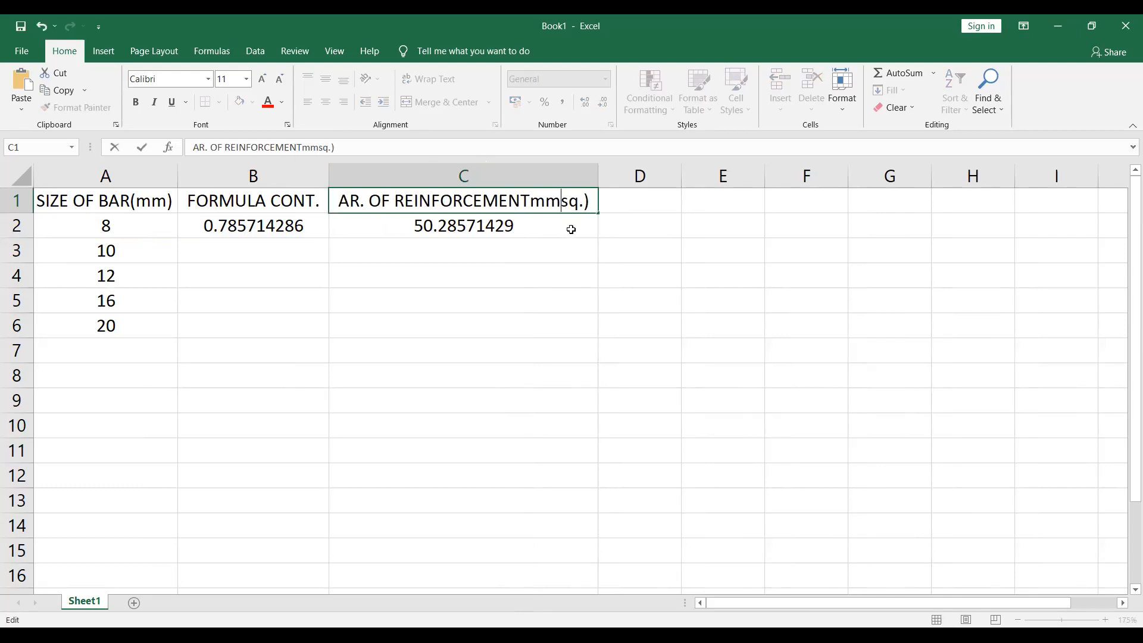
pyautogui.press('BackSpace')
pyautogui.press('Return')
pyautogui.click(592, 276)
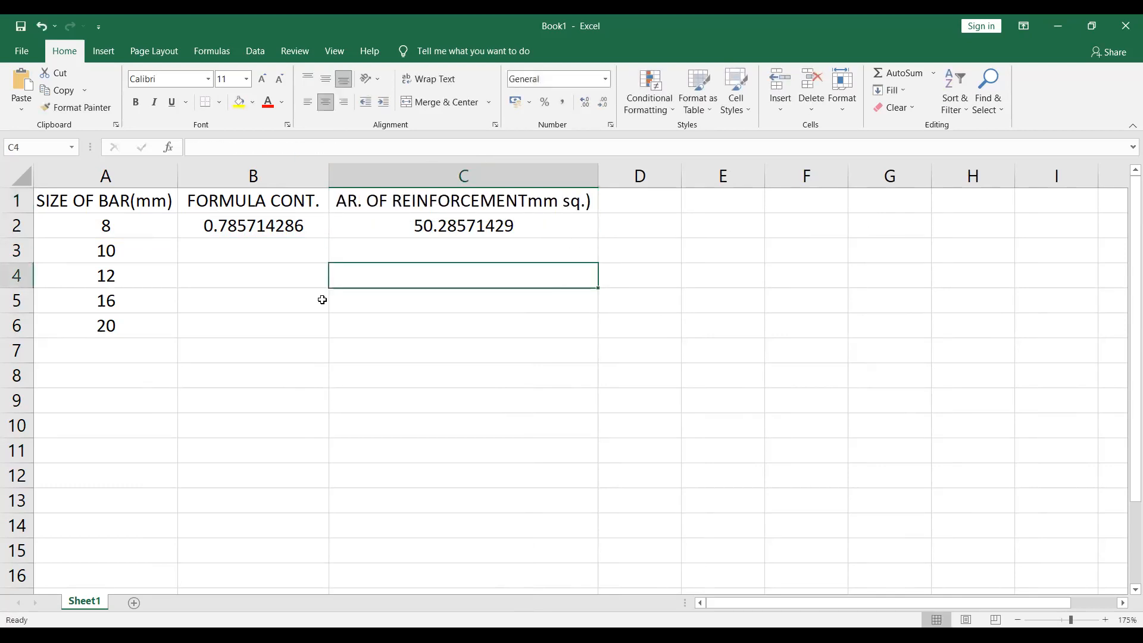
pyautogui.click(195, 255)
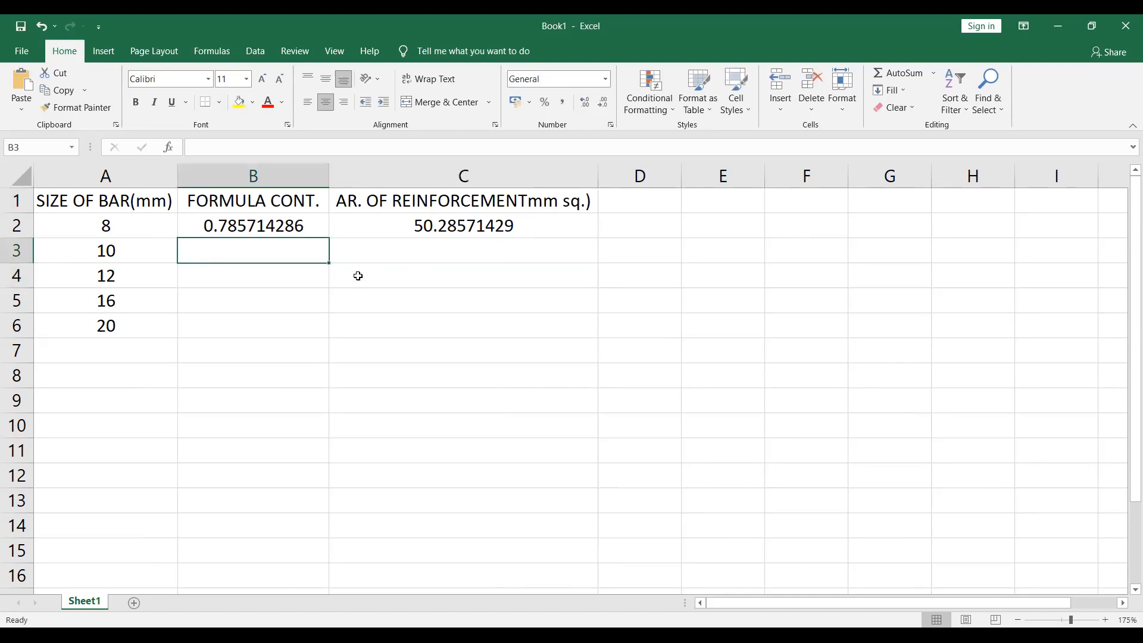
pyautogui.click(346, 252)
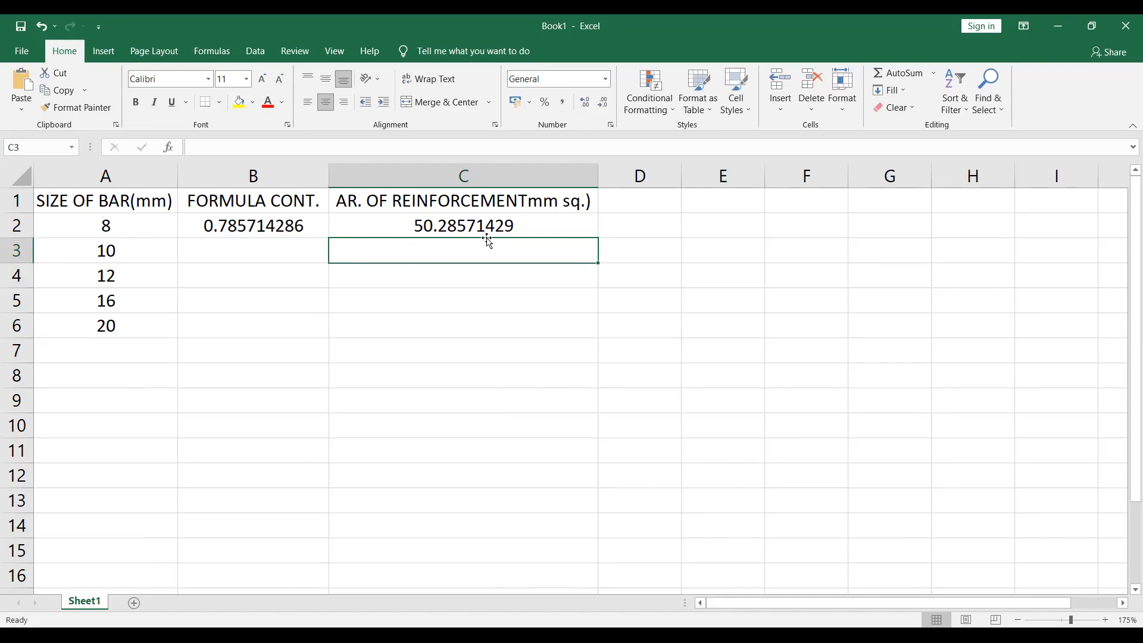
pyautogui.click(466, 231)
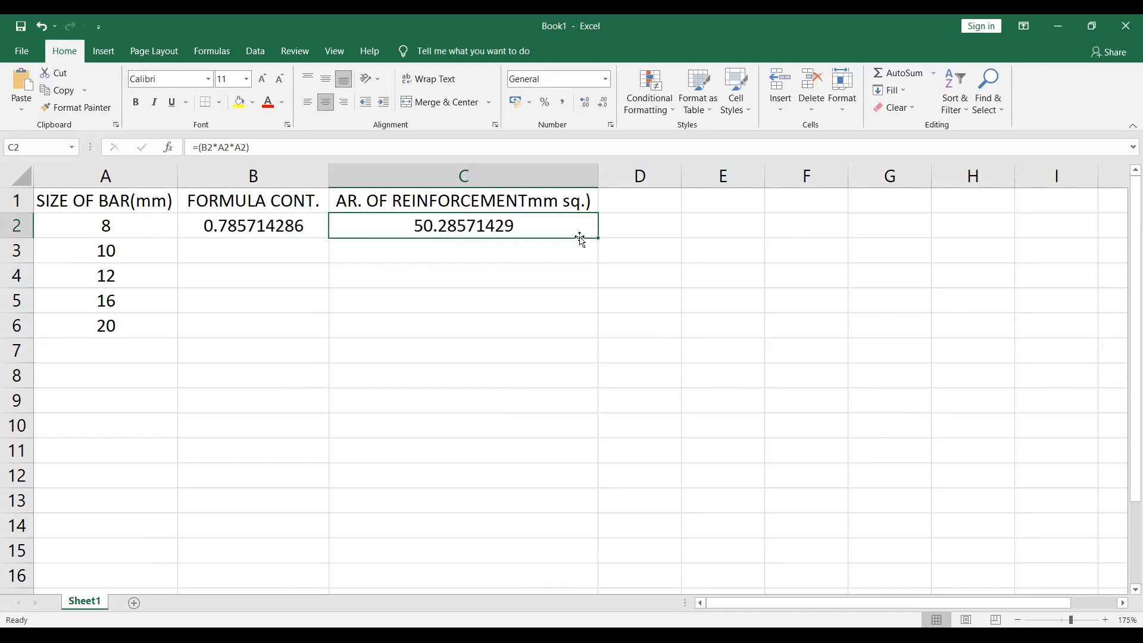
# - Enter the formula =(B2*A3*A3) in cell C3 to calculate the reinforcement area of the 10 mm bar
pyautogui.click(403, 254)
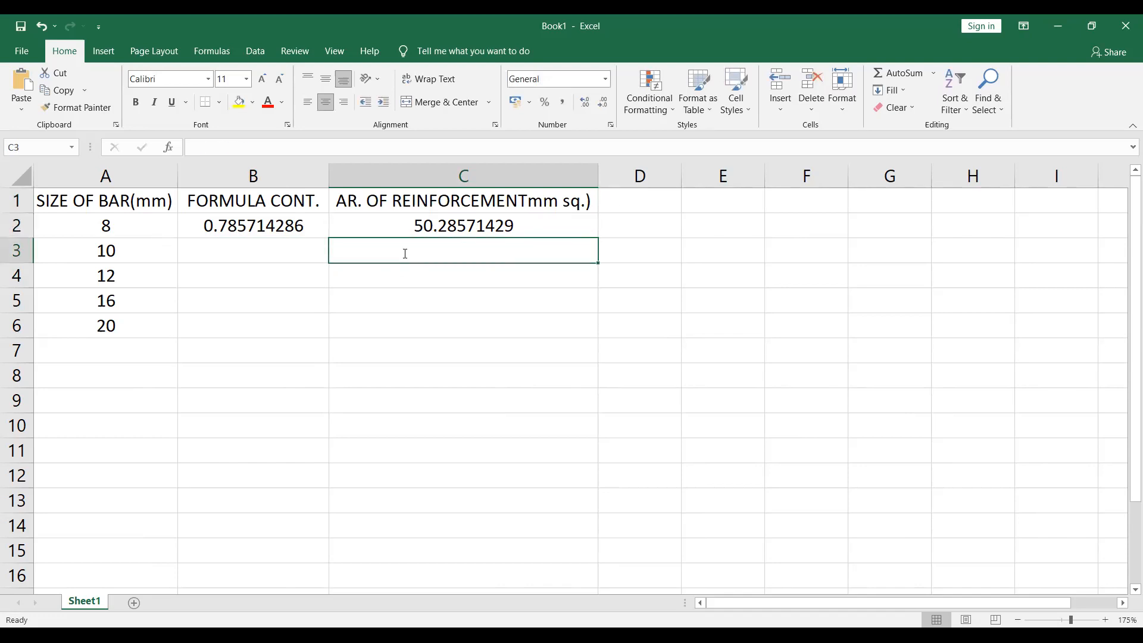
pyautogui.write('=')
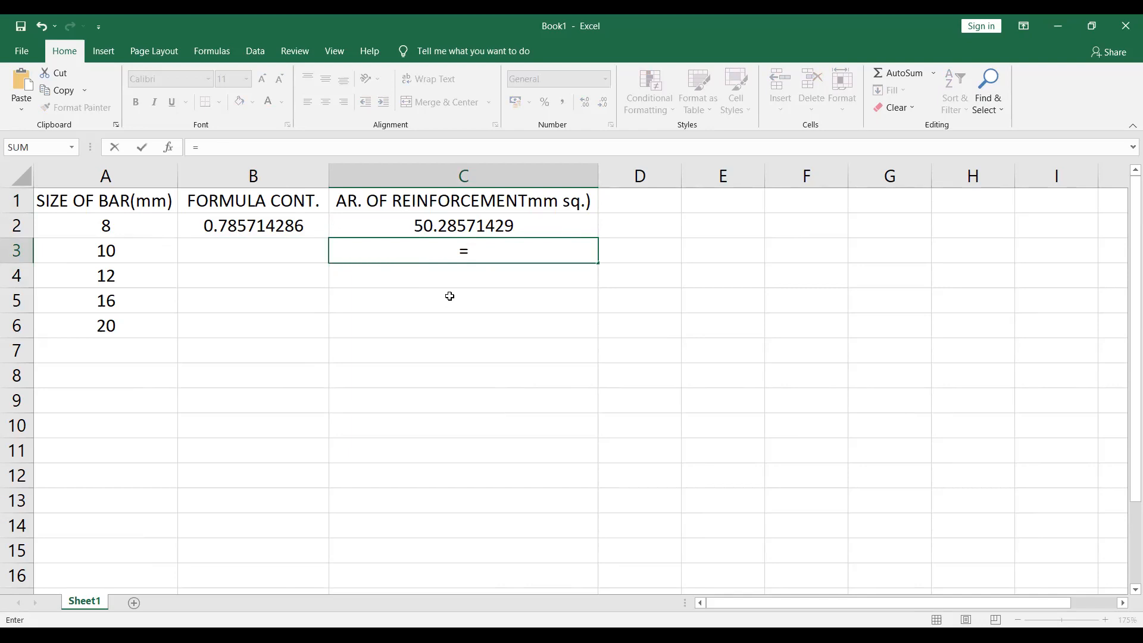
pyautogui.write('(')
pyautogui.click(273, 229)
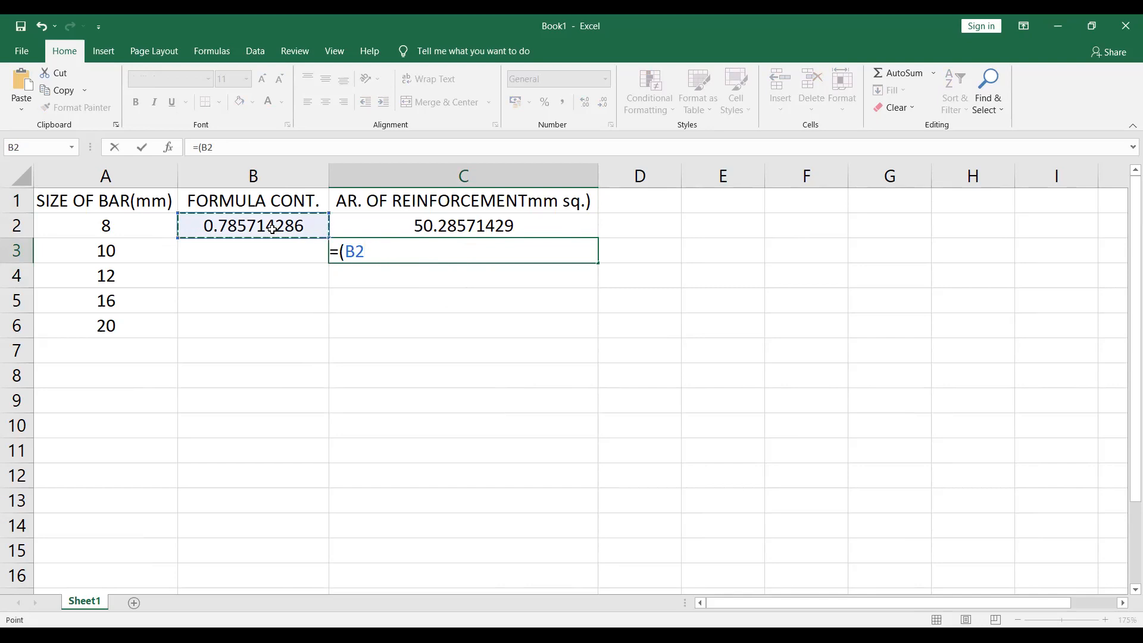
pyautogui.write('*')
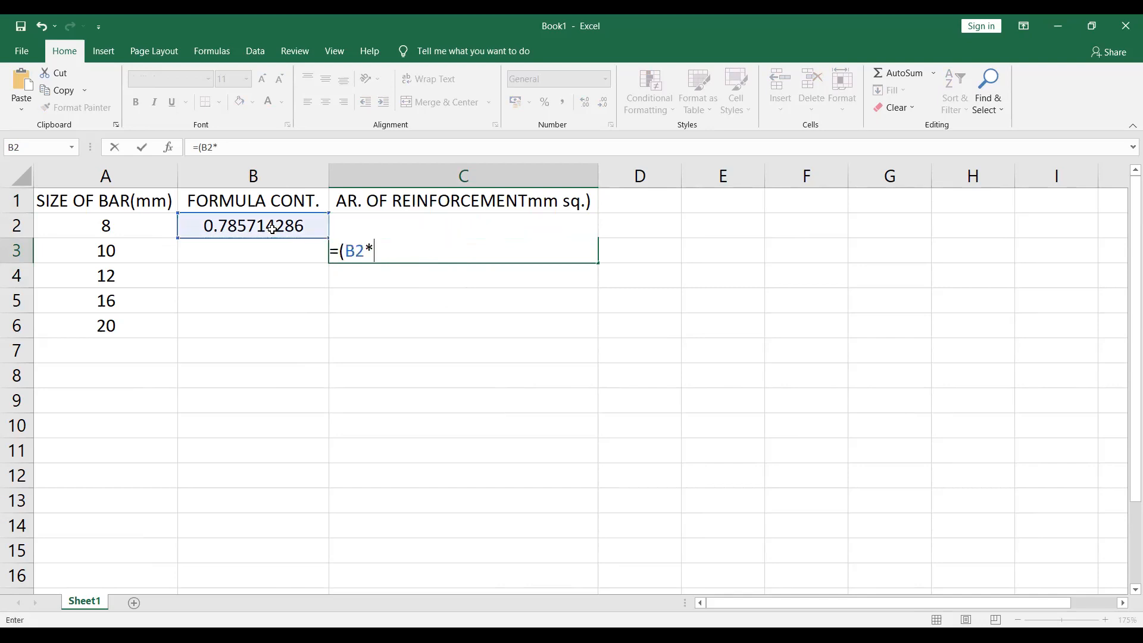
pyautogui.click(143, 250)
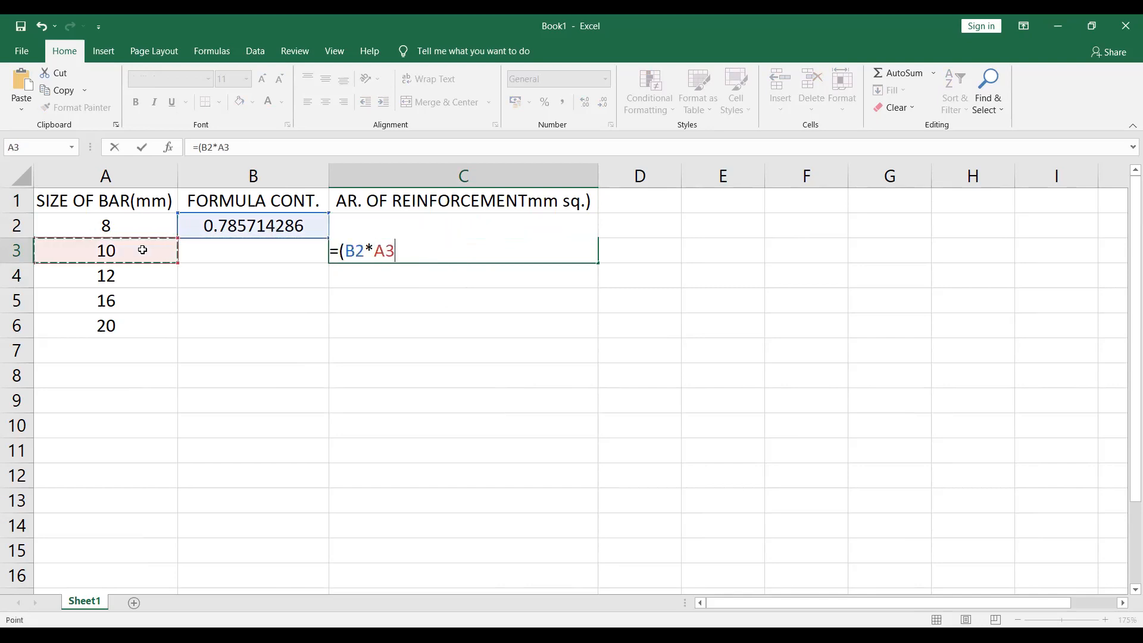
pyautogui.write('*')
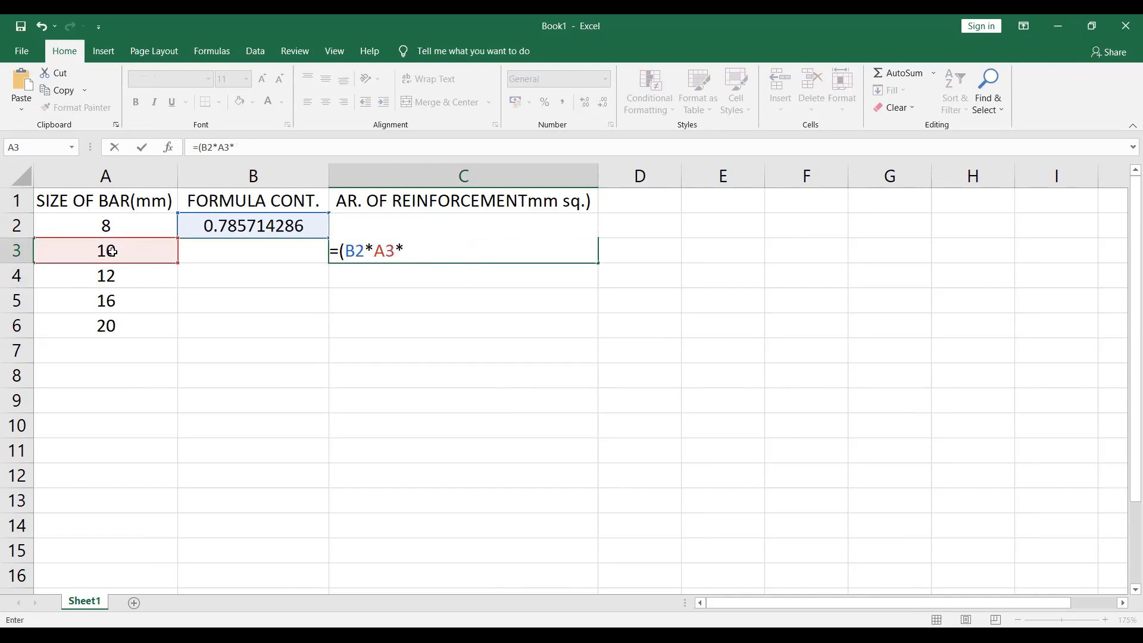
pyautogui.click(113, 251)
pyautogui.write(')')
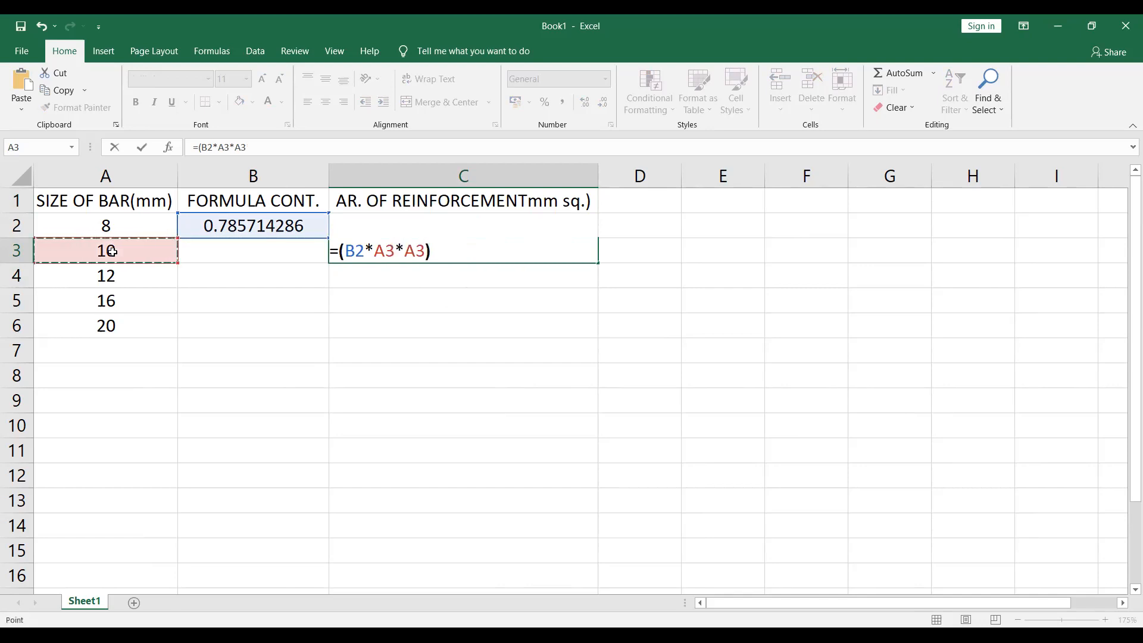
pyautogui.press('Return')
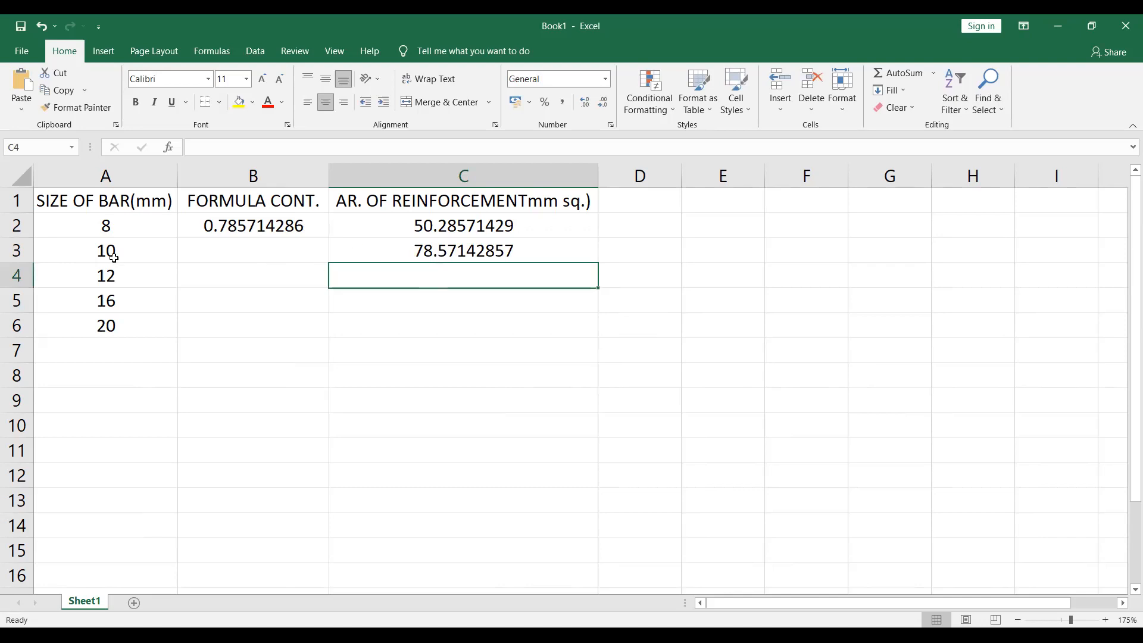
# - Insert the missing opening bracket before "mm sq.)" in the AR. OF REINFORCEMENT heading in cell C1
pyautogui.click(388, 231)
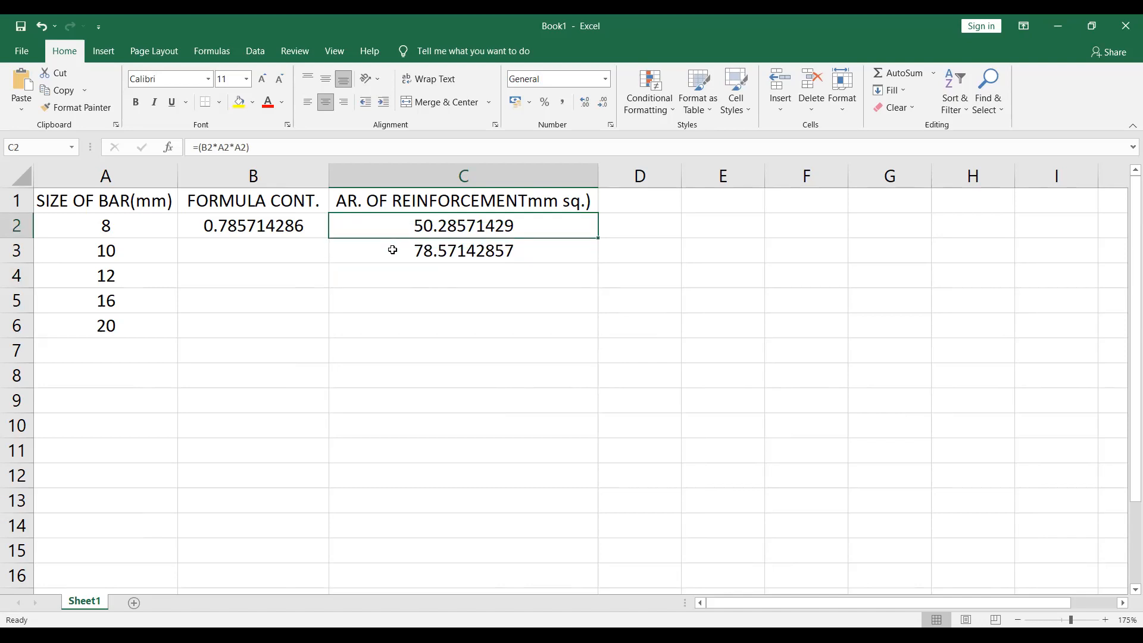
pyautogui.doubleClick(529, 200)
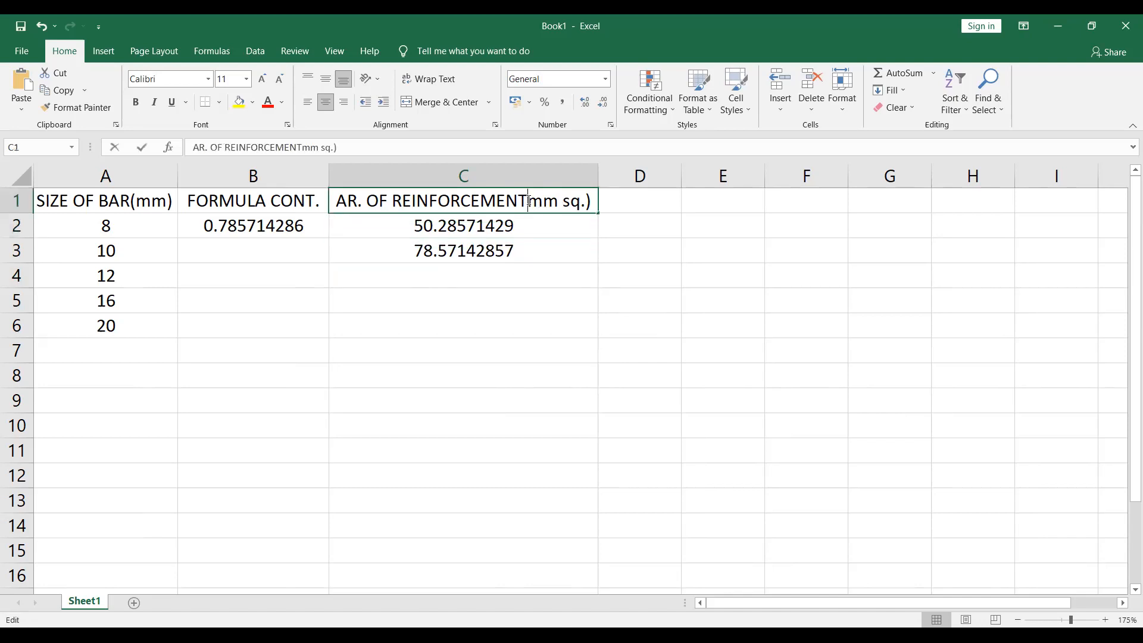
pyautogui.write('(')
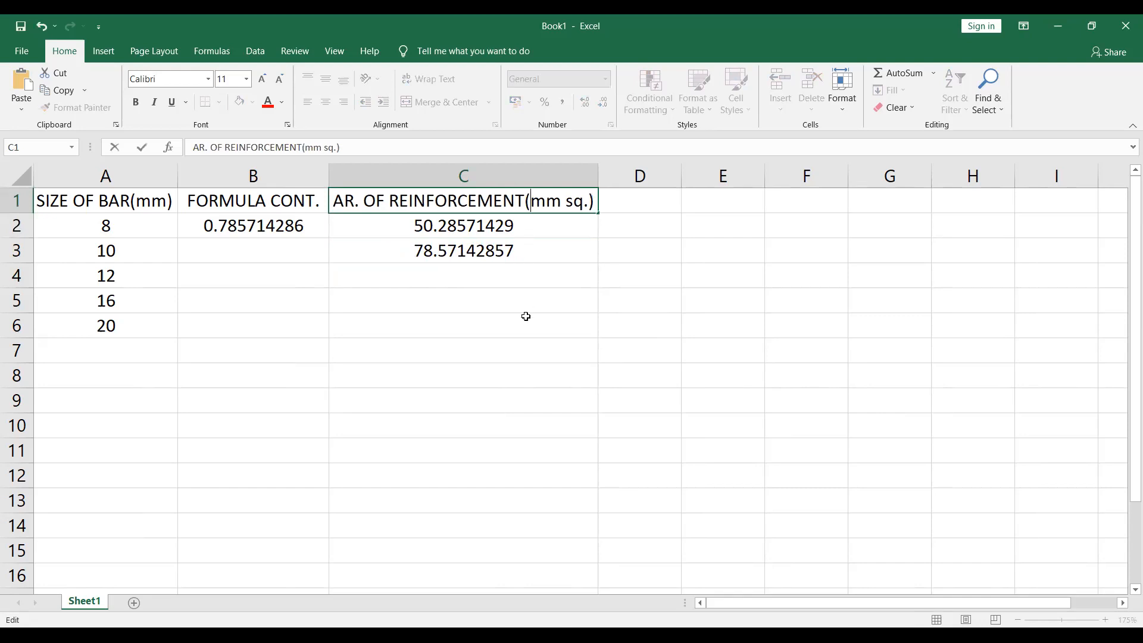
pyautogui.click(554, 267)
pyautogui.click(427, 255)
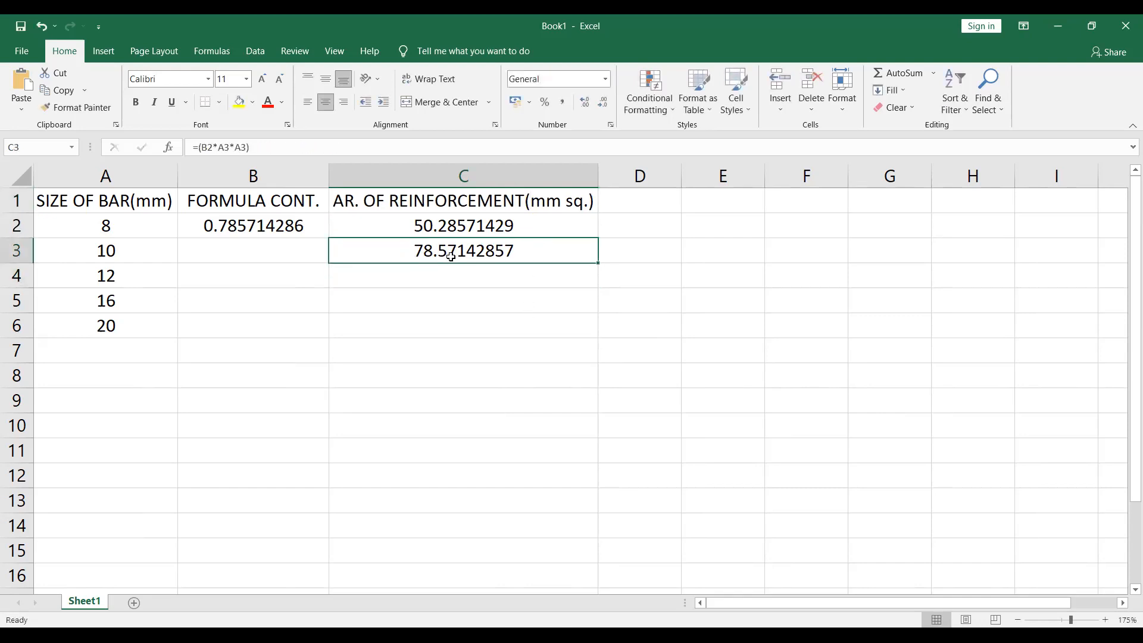
# - Enter the formula =(B2*A4*A4) in cell C4 to calculate the reinforcement area of the 12 mm bar
pyautogui.click(147, 279)
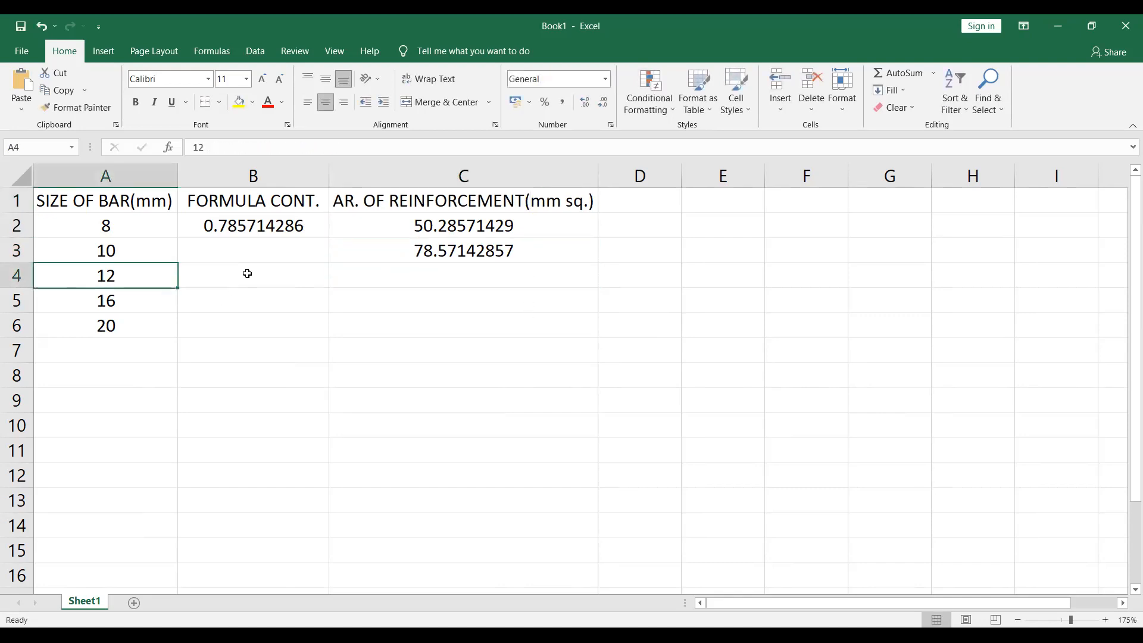
pyautogui.click(389, 272)
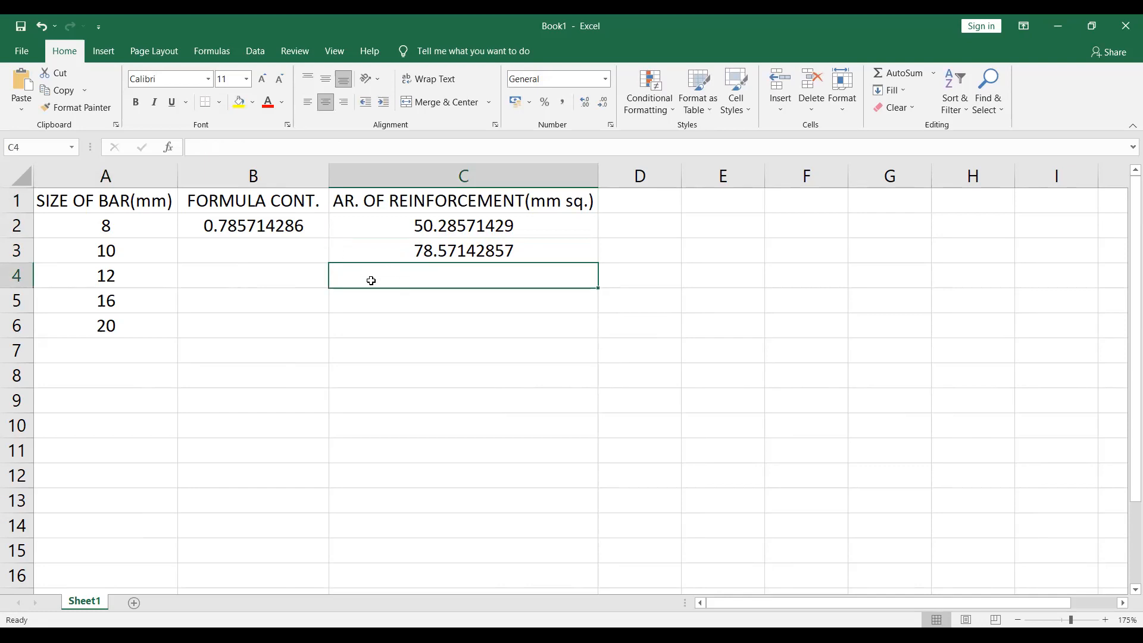
pyautogui.write('=')
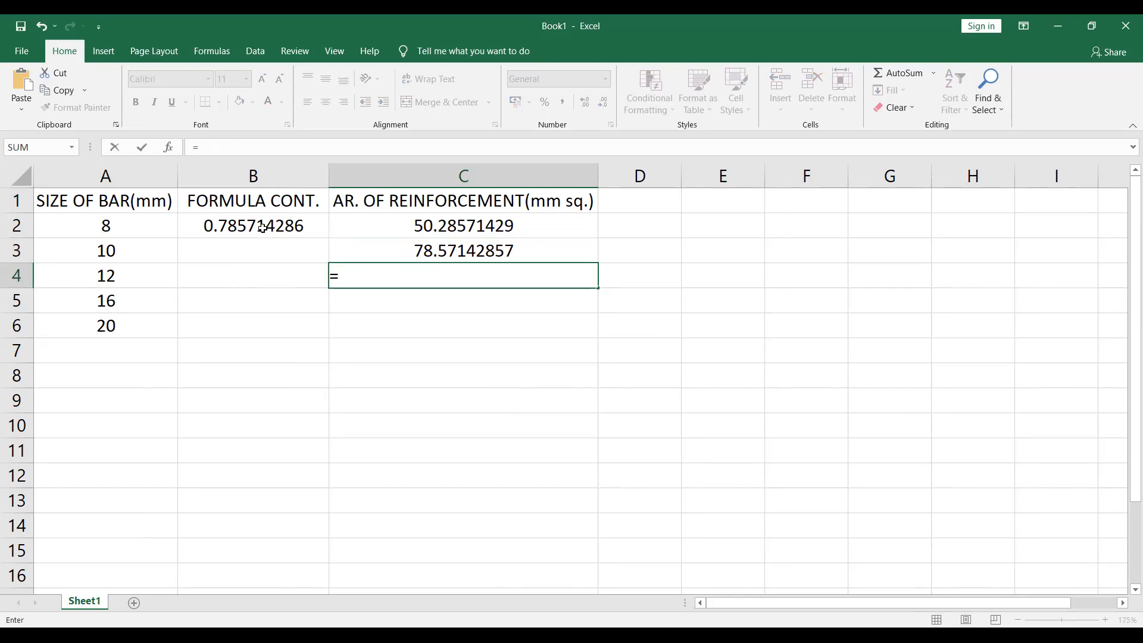
pyautogui.write('(')
pyautogui.click(239, 228)
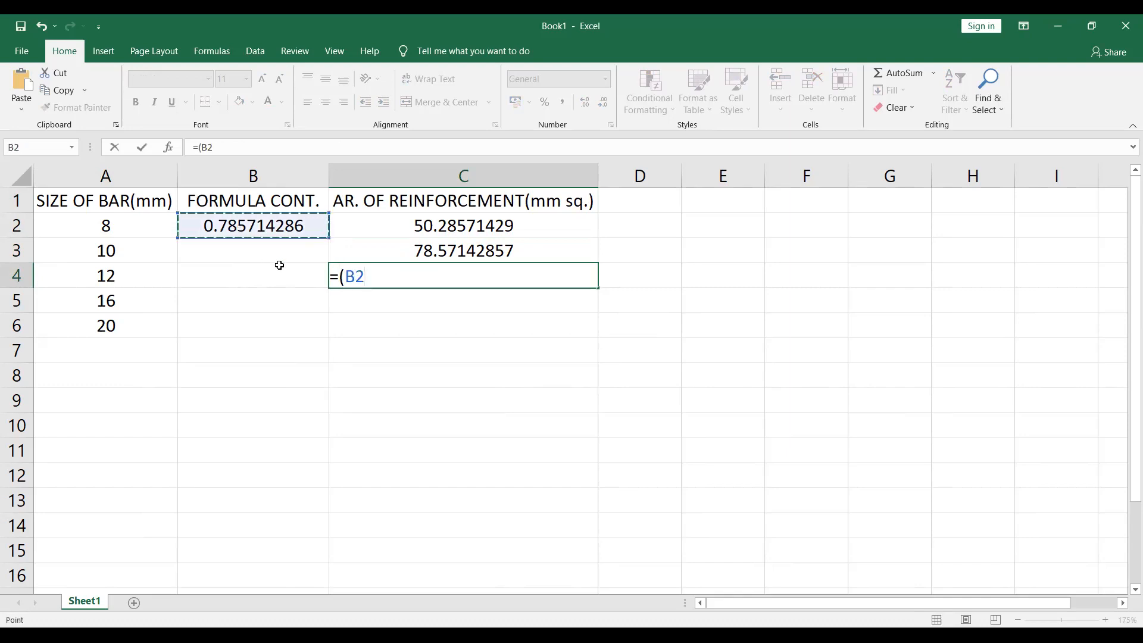
pyautogui.write('*')
pyautogui.click(145, 275)
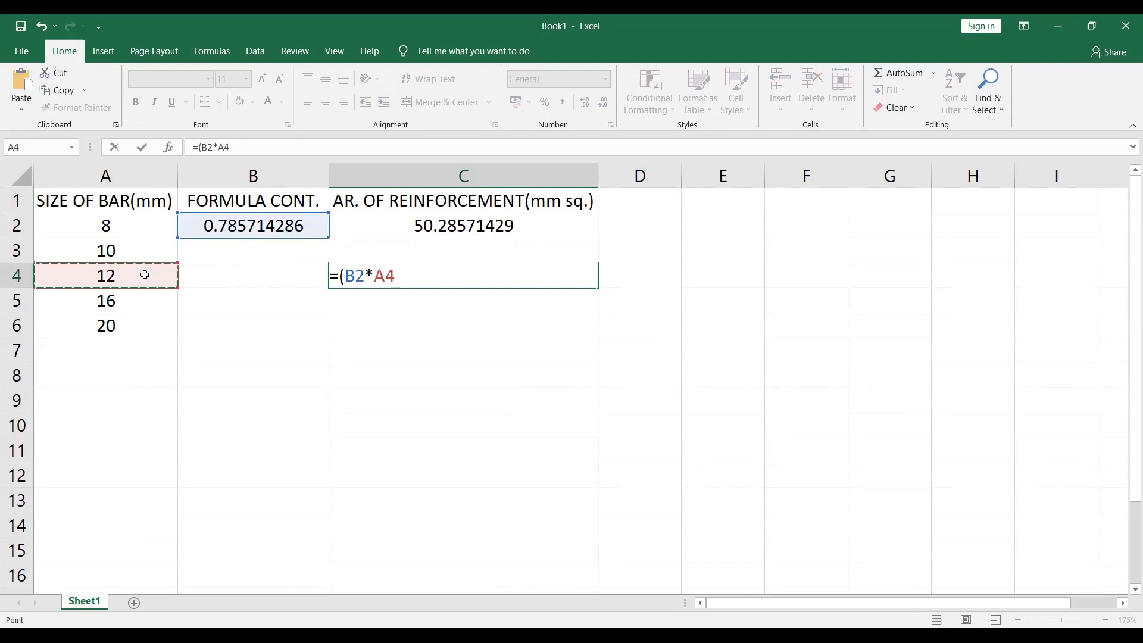
pyautogui.write('*')
pyautogui.click(119, 274)
pyautogui.write(')')
pyautogui.press('Return')
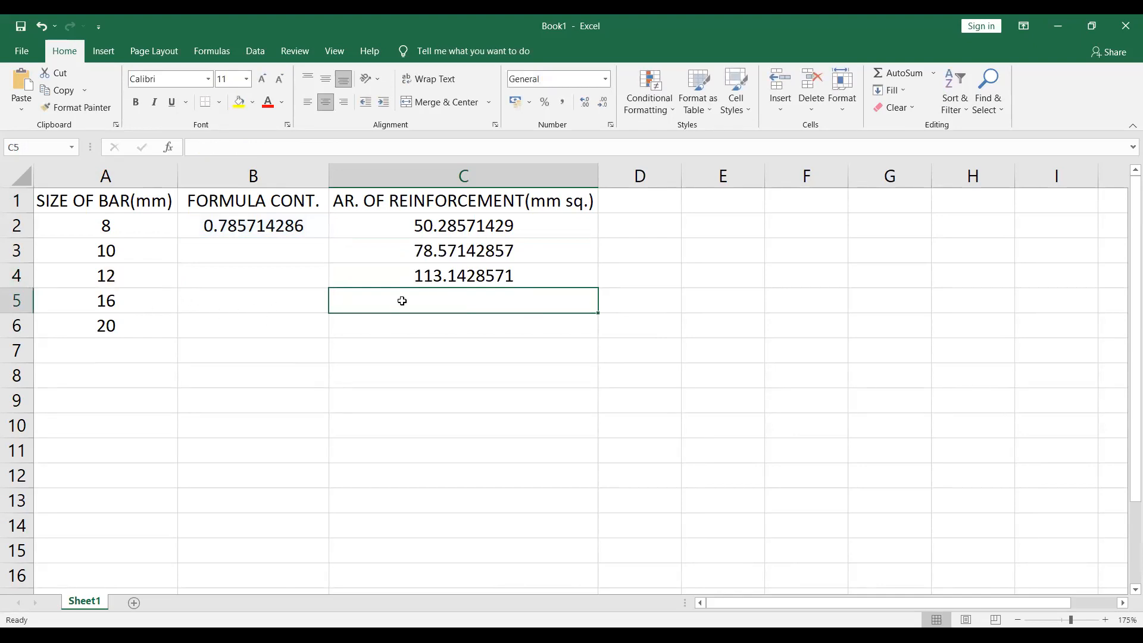
# - Enter the formula =(B2*A5*A5) in cell C5 to calculate the reinforcement area of the 16 mm bar
pyautogui.write('=(')
pyautogui.click(227, 223)
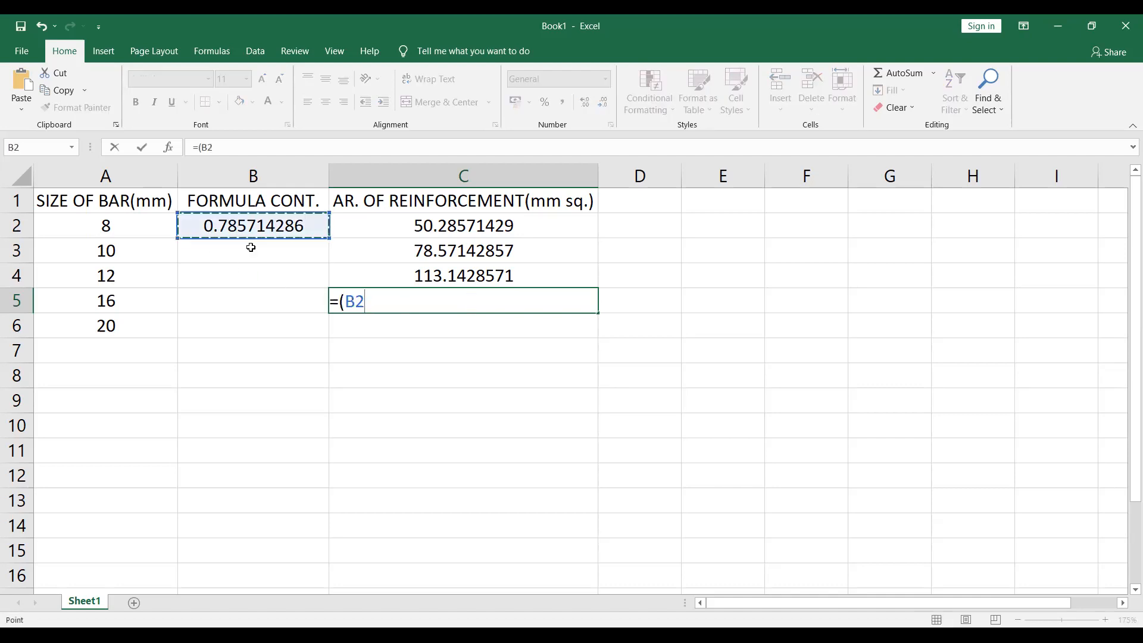
pyautogui.write('*')
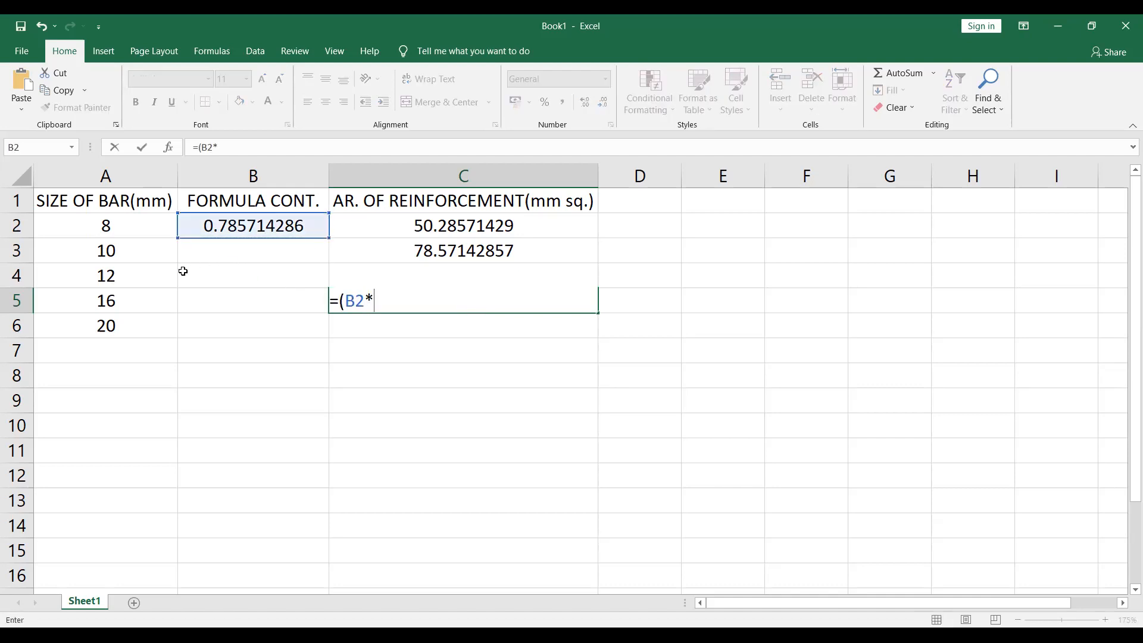
pyautogui.click(149, 304)
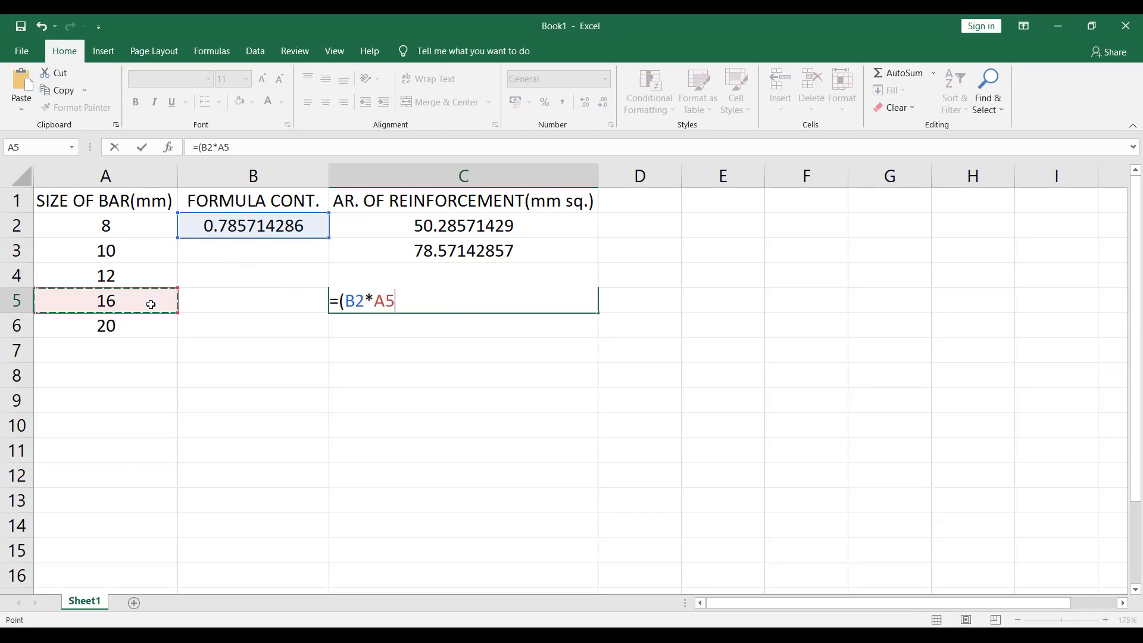
pyautogui.write('*')
pyautogui.click(130, 298)
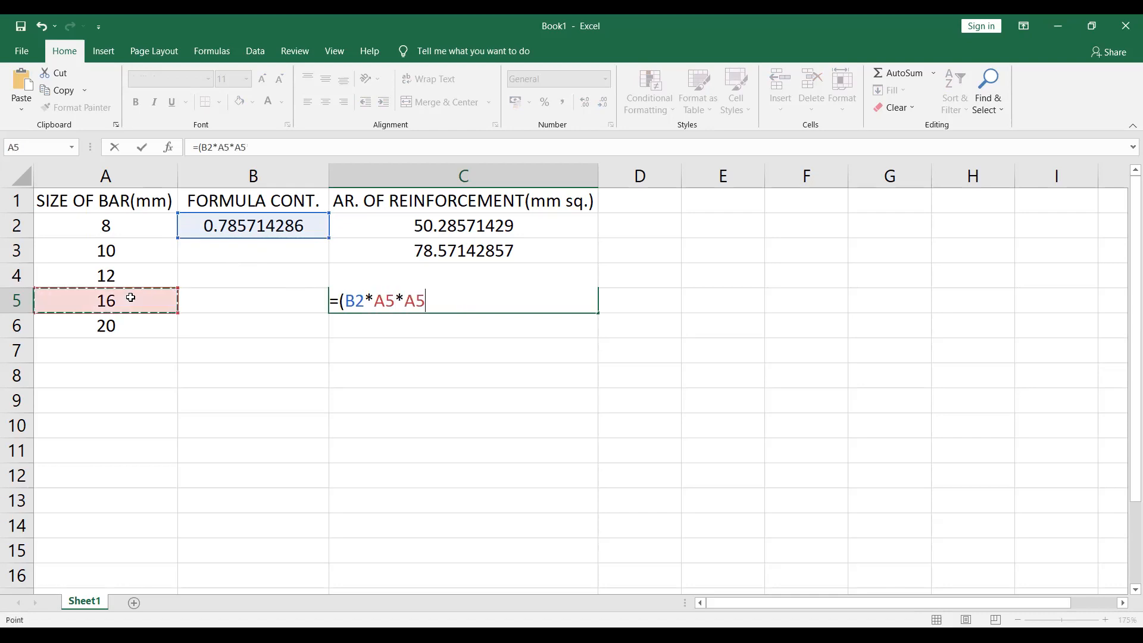
pyautogui.write(')')
pyautogui.press('Return')
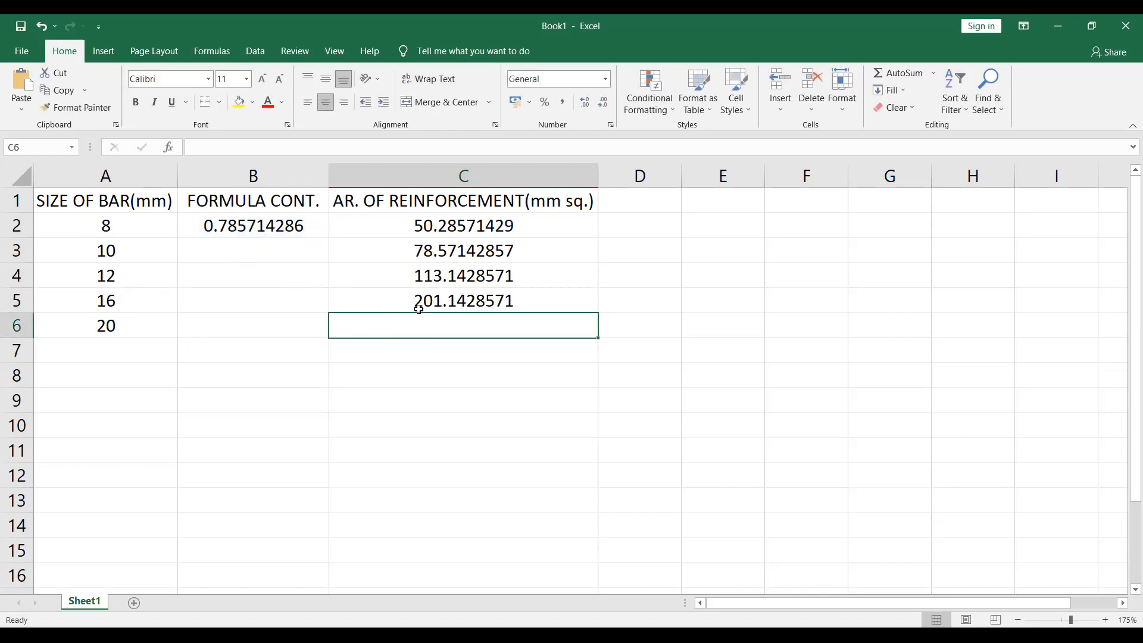
# - Enter the formula =(B2*A6*A6) in cell C6 to calculate the reinforcement area of the 20 mm bar
pyautogui.write('=(')
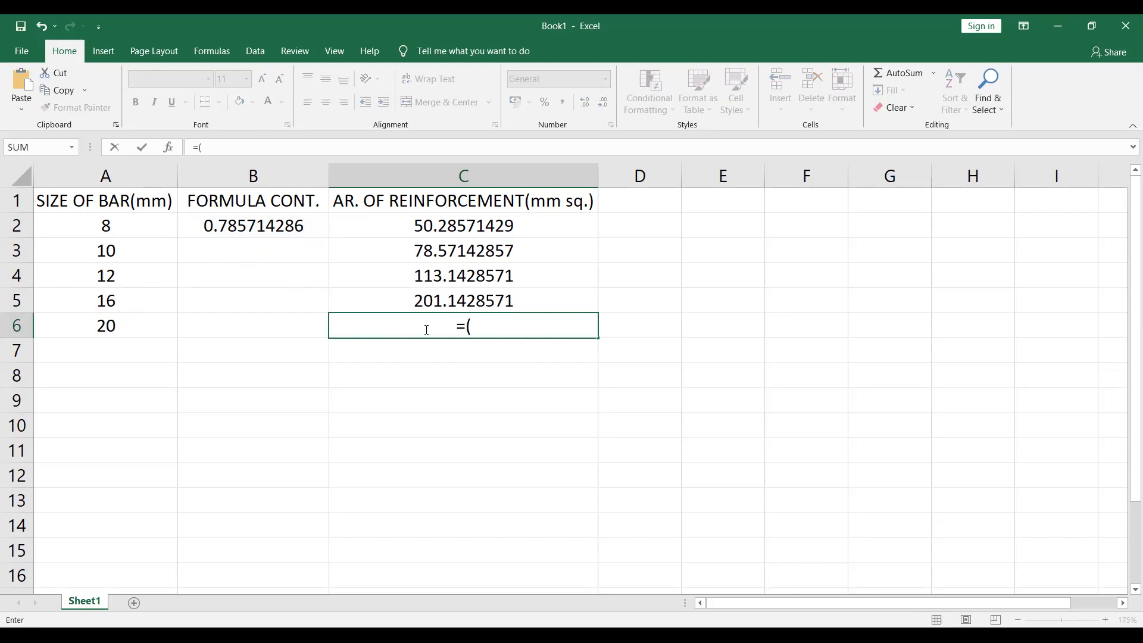
pyautogui.click(259, 226)
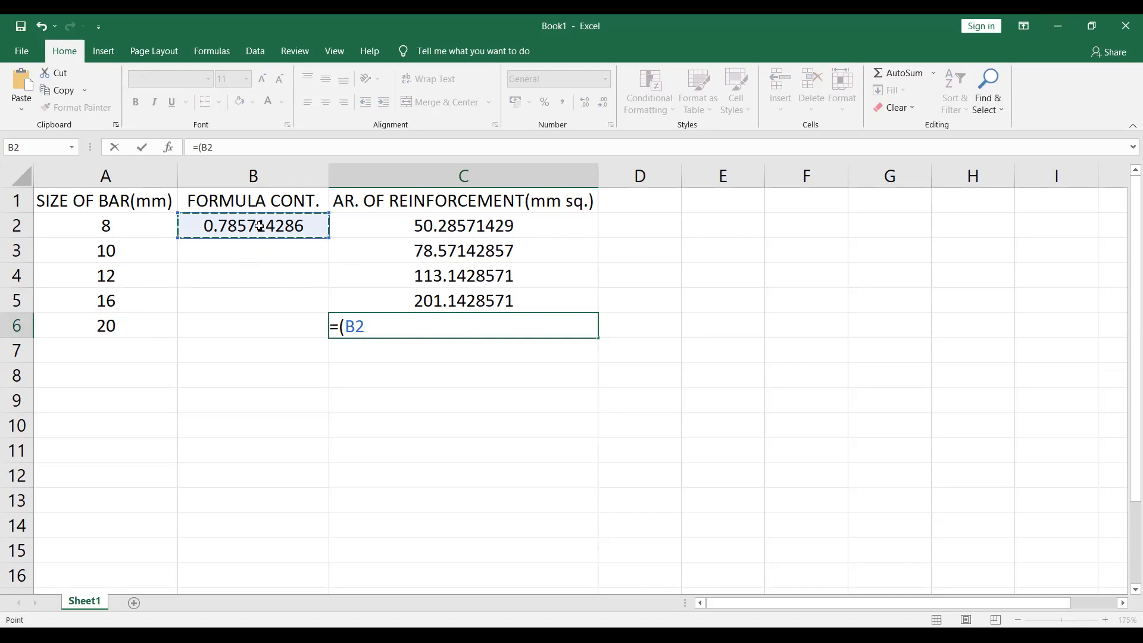
pyautogui.write('*')
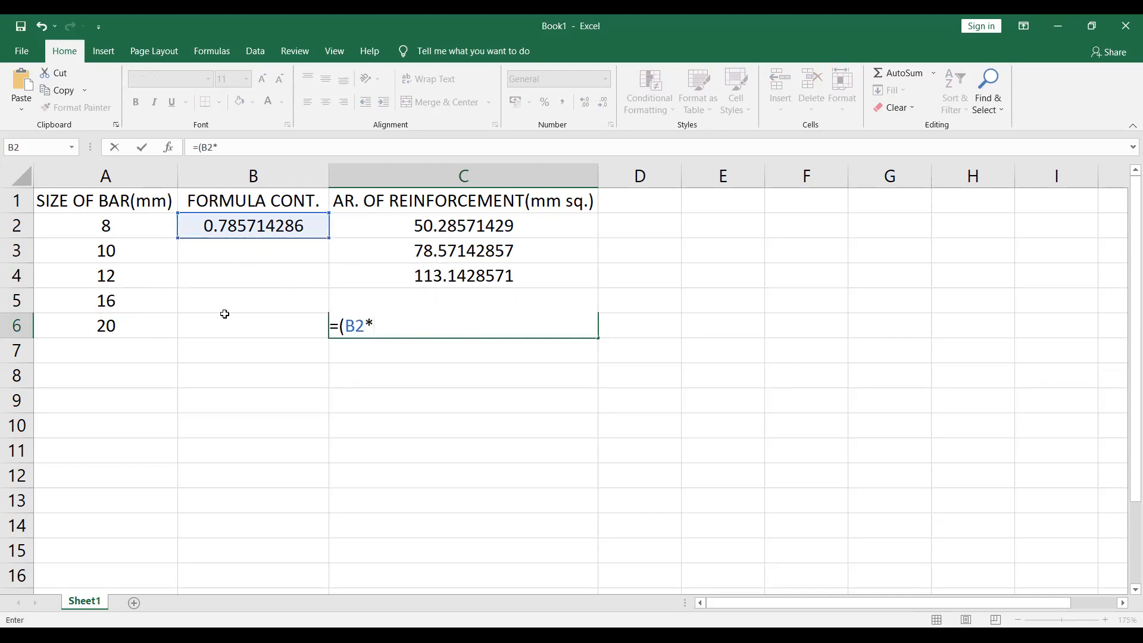
pyautogui.click(149, 331)
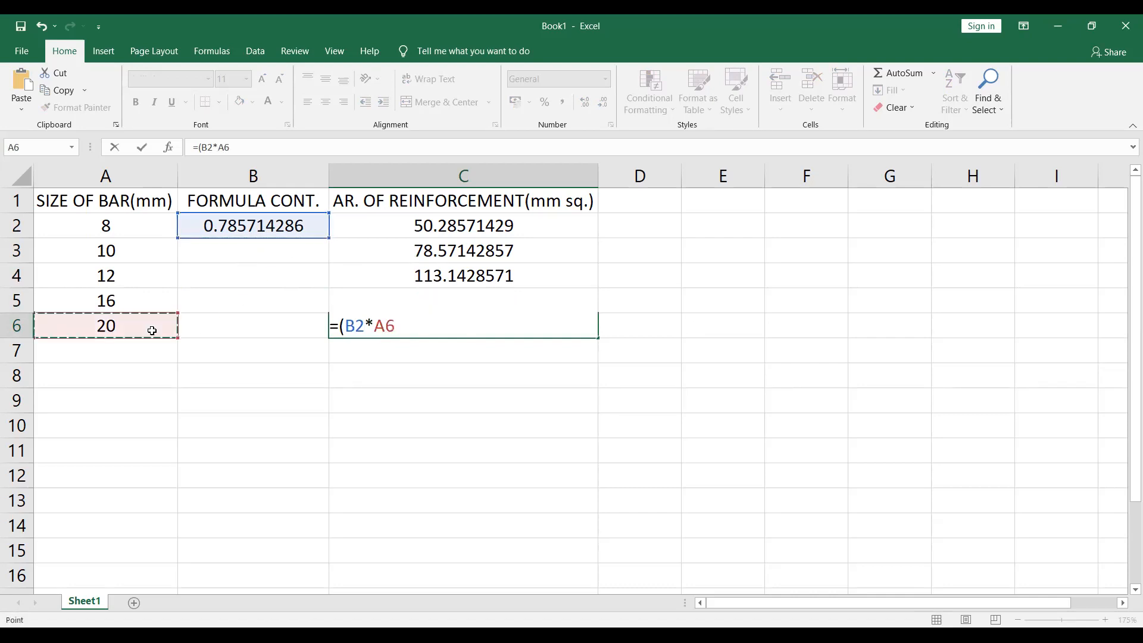
pyautogui.write('*')
pyautogui.click(127, 330)
pyautogui.write(')')
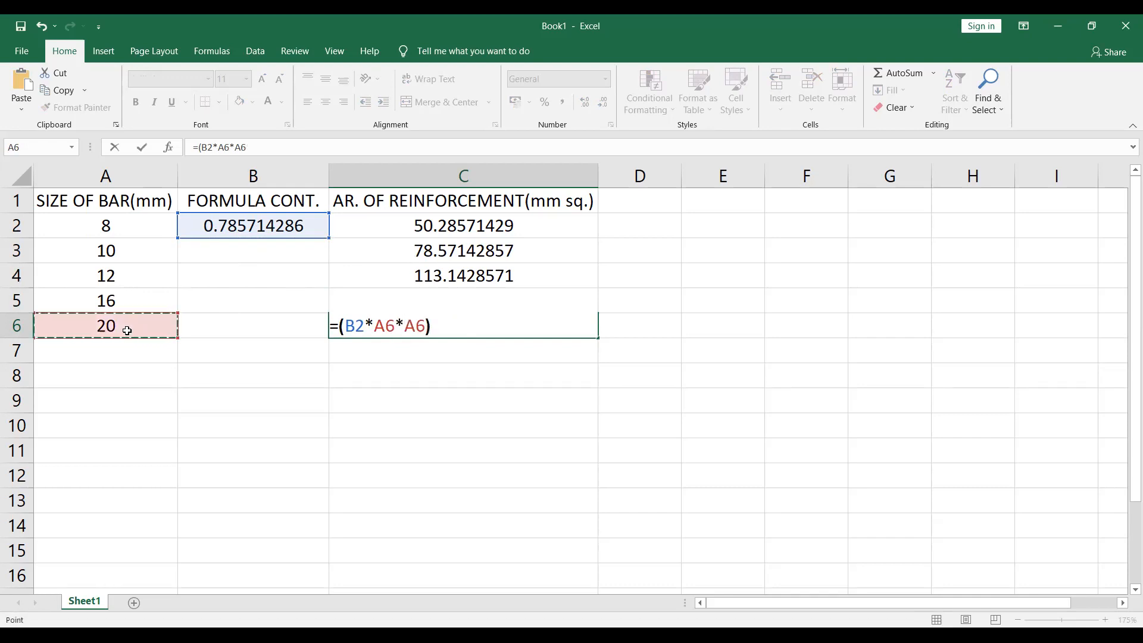
pyautogui.press('Return')
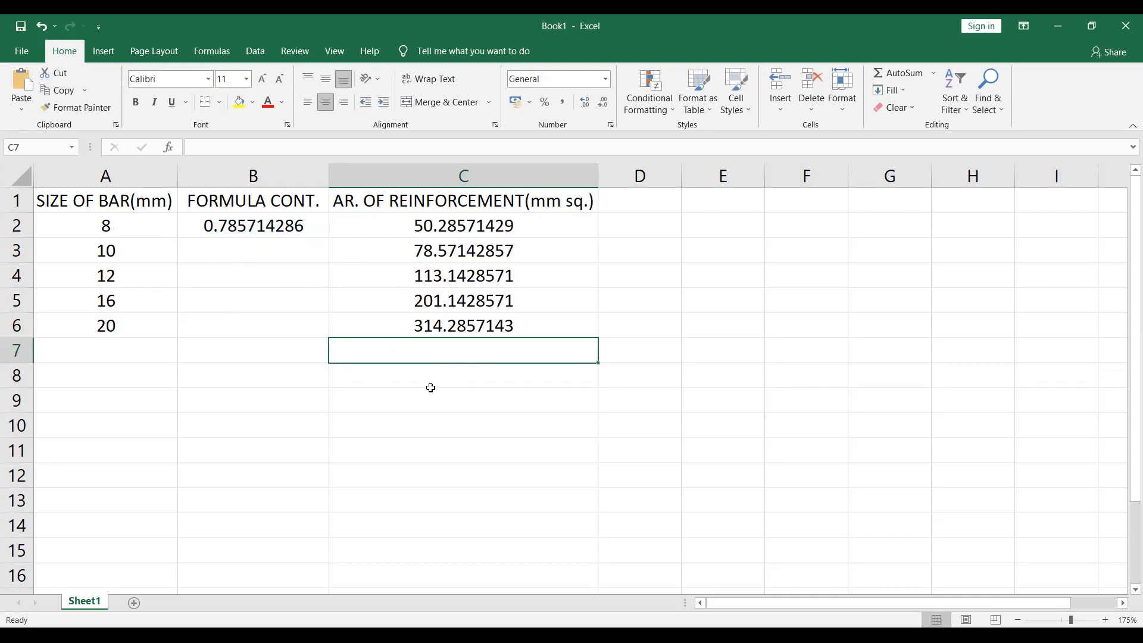
pyautogui.keyDown('ctrl'); pyautogui.scroll(-2, 393, 388); pyautogui.keyUp('ctrl')
pyautogui.keyDown('ctrl'); pyautogui.scroll(-3, 380, 354); pyautogui.keyUp('ctrl')
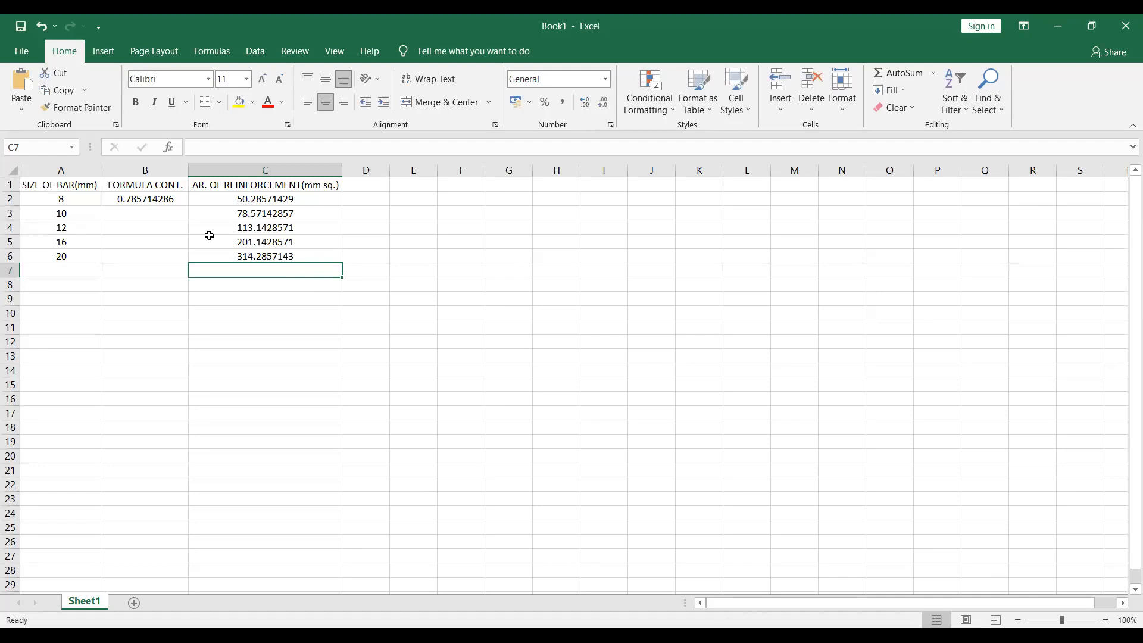
pyautogui.keyDown('ctrl'); pyautogui.scroll(1, 209, 236); pyautogui.keyUp('ctrl')
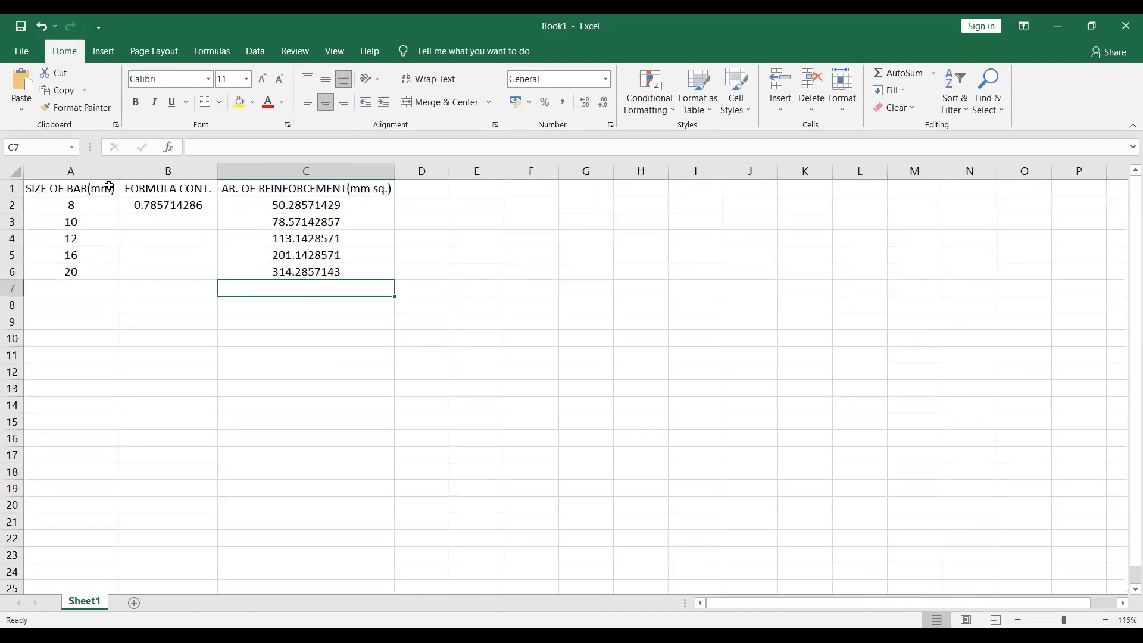
pyautogui.moveTo(362, 199); pyautogui.dragTo(368, 268)
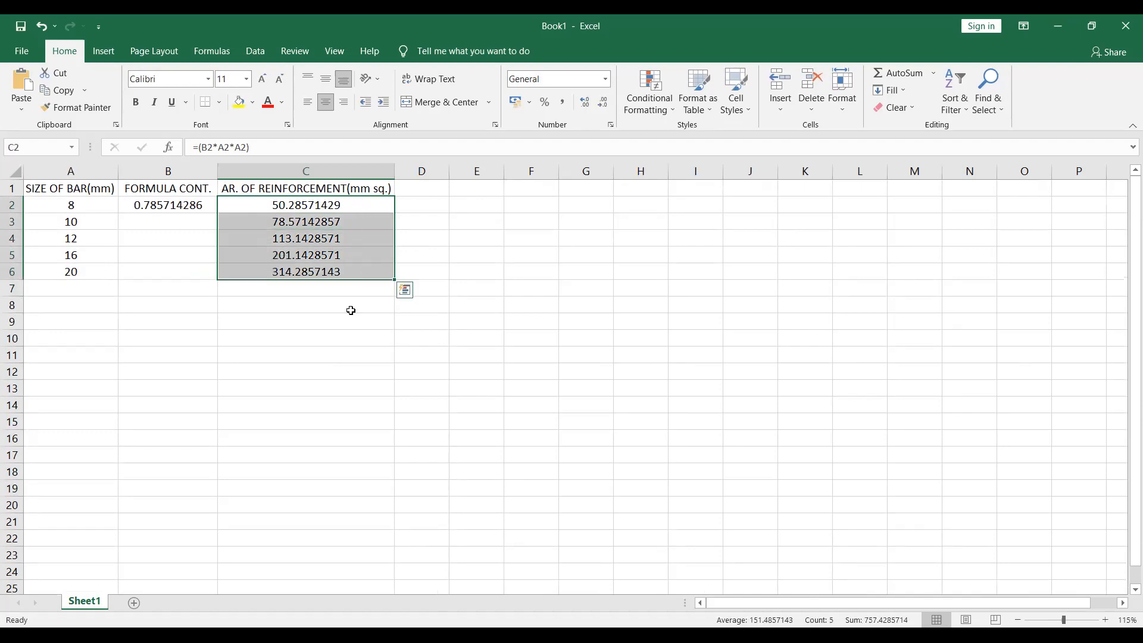
pyautogui.click(351, 331)
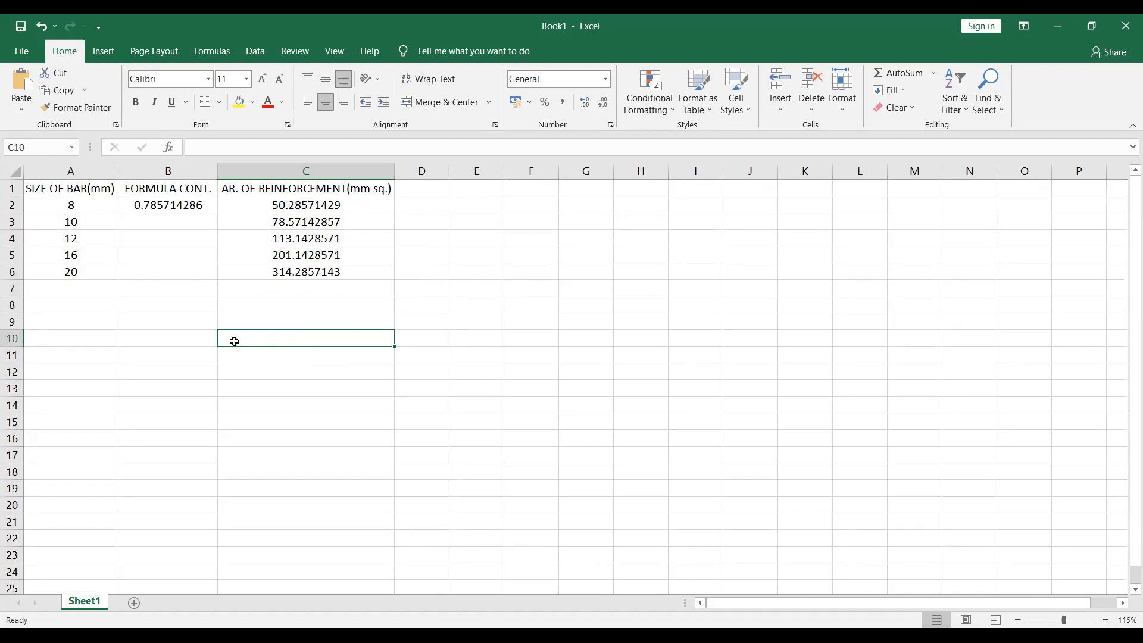
# - Enter the label C1 in cell E5 and the value 1093 beside it in cell F5
pyautogui.click(470, 256)
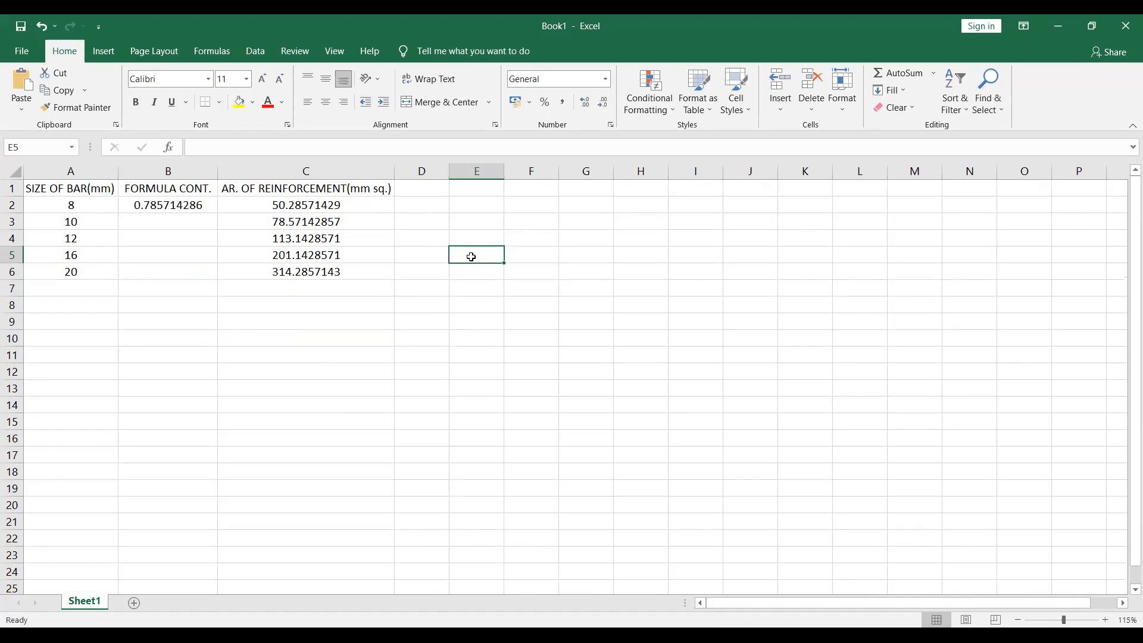
pyautogui.write('c1')
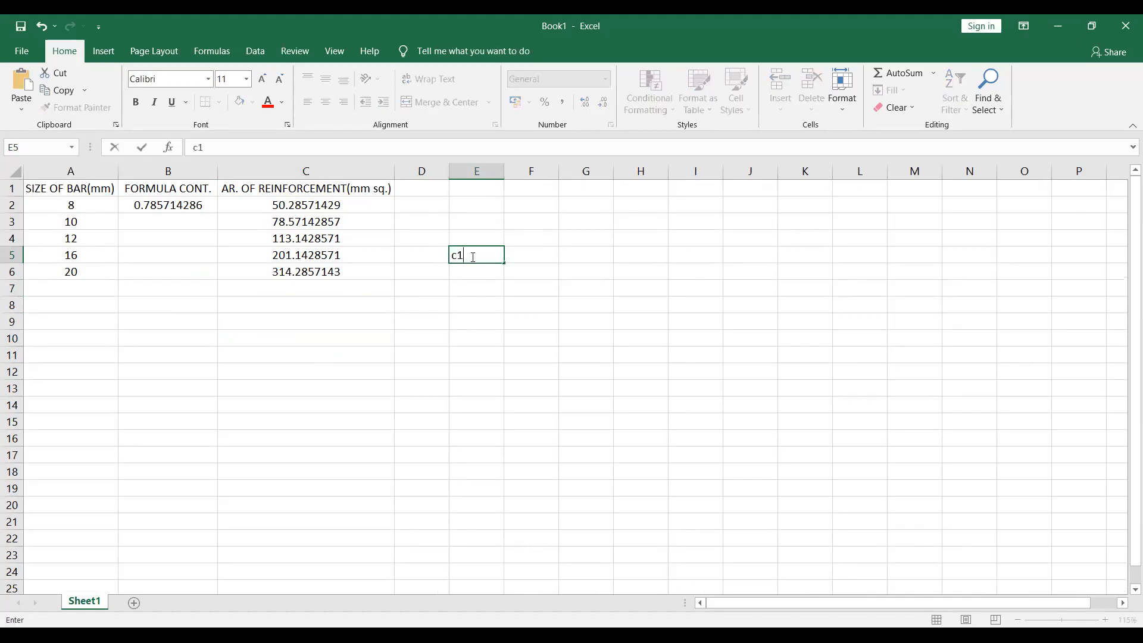
pyautogui.press('BackSpace')
pyautogui.press('BackSpace')
pyautogui.write('C1')
pyautogui.click(538, 252)
pyautogui.write('1093')
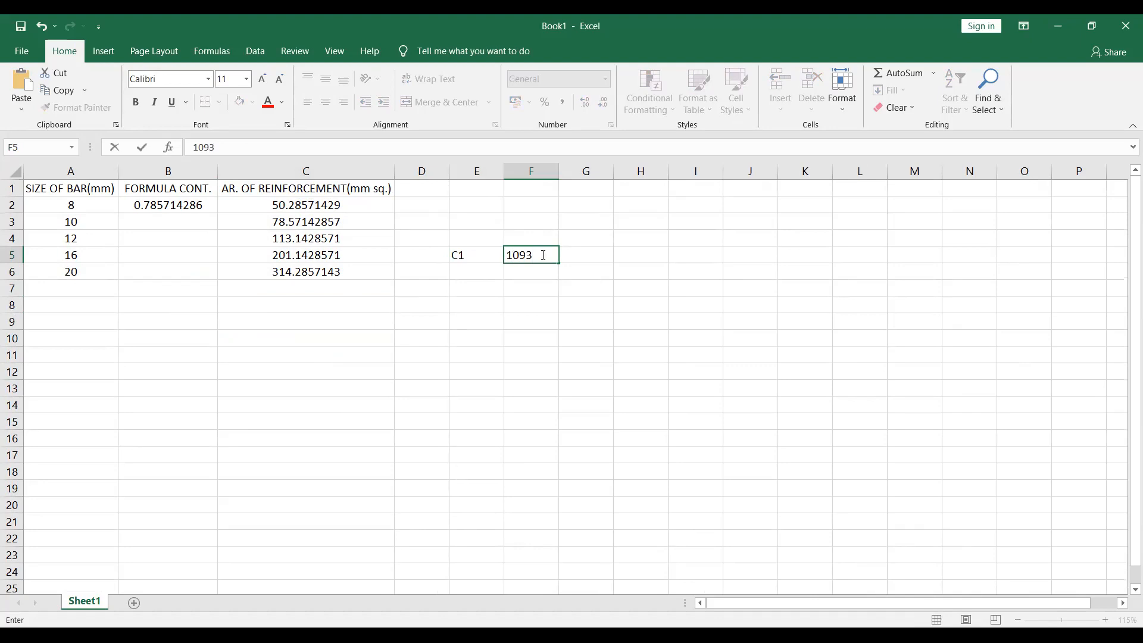
pyautogui.click(547, 293)
pyautogui.click(548, 256)
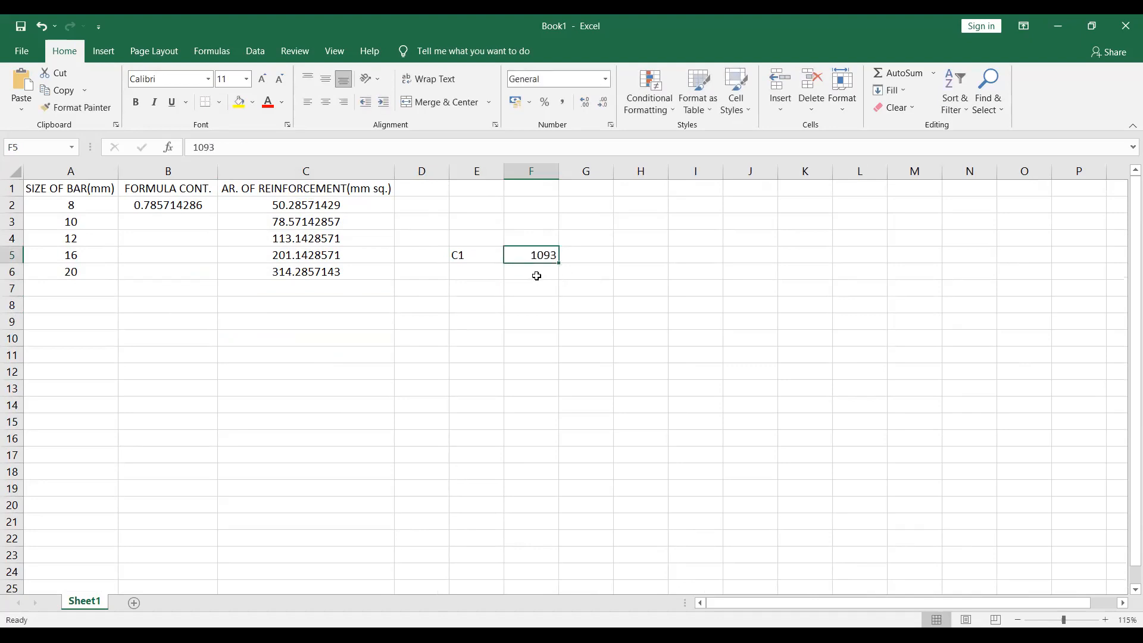
# - Enter the value 1048 in cell F6, below the 1093 entry
pyautogui.click(537, 276)
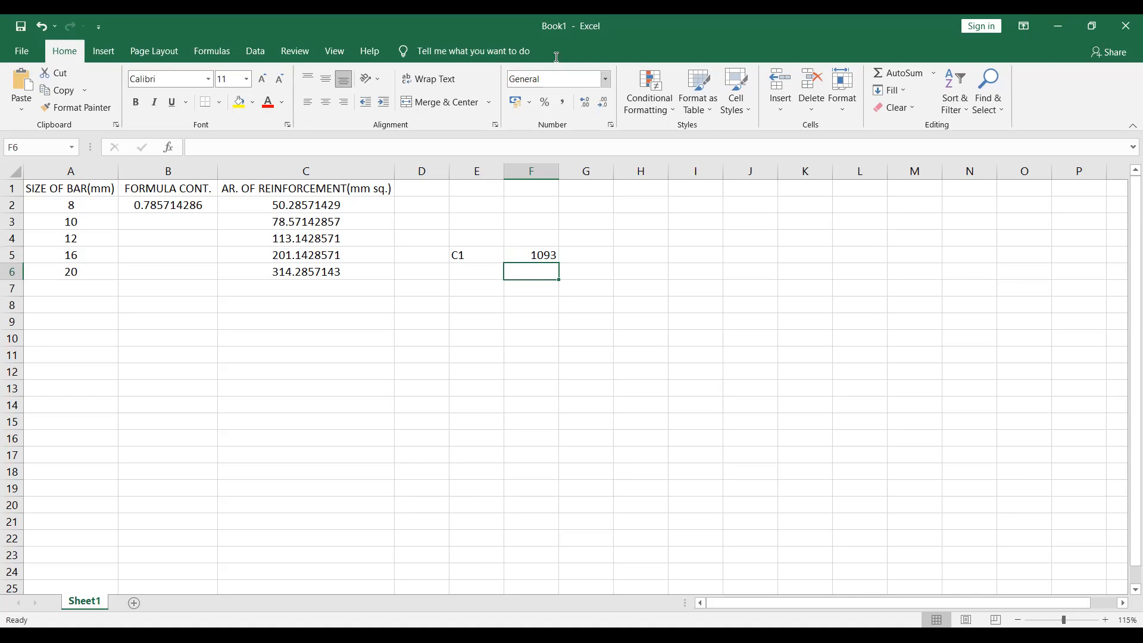
pyautogui.click(518, 64)
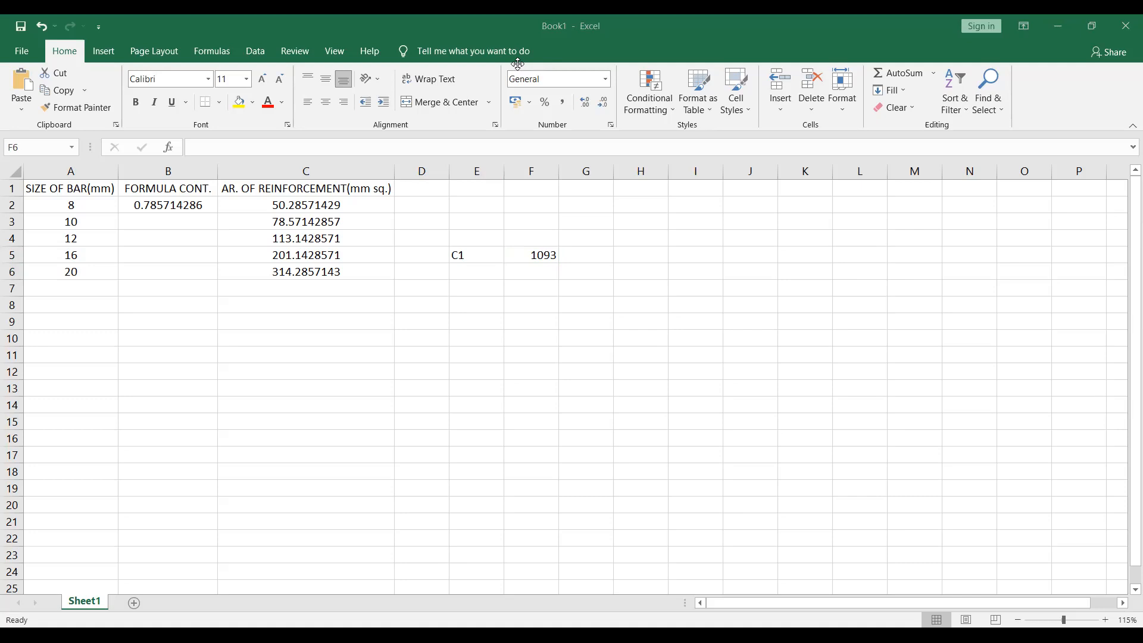
pyautogui.click(534, 273)
pyautogui.write('1048')
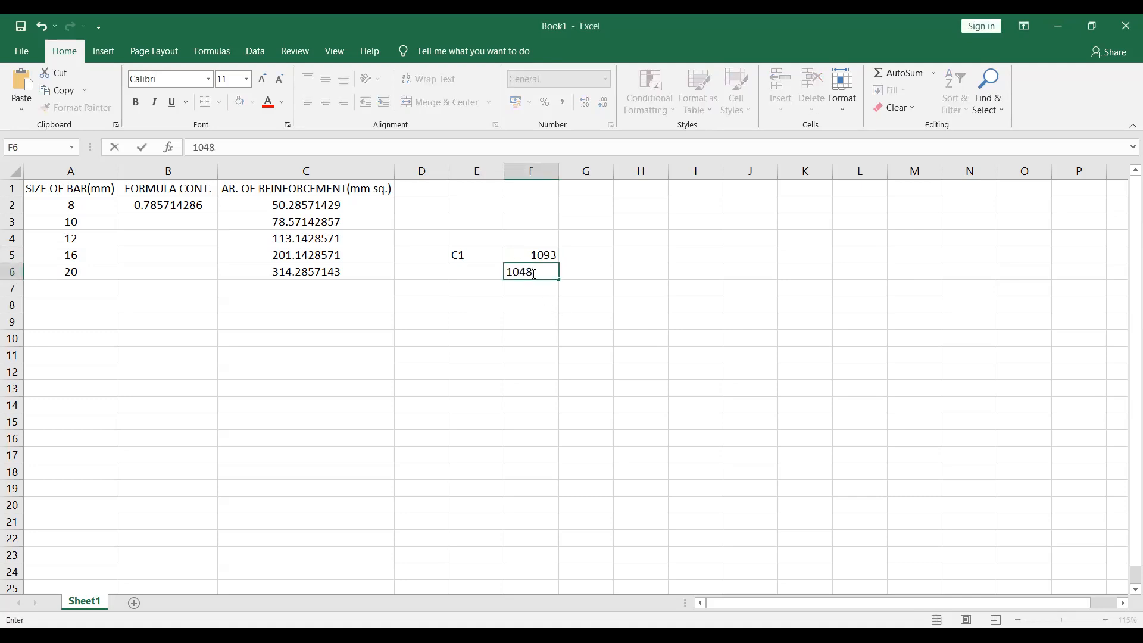
pyautogui.click(543, 304)
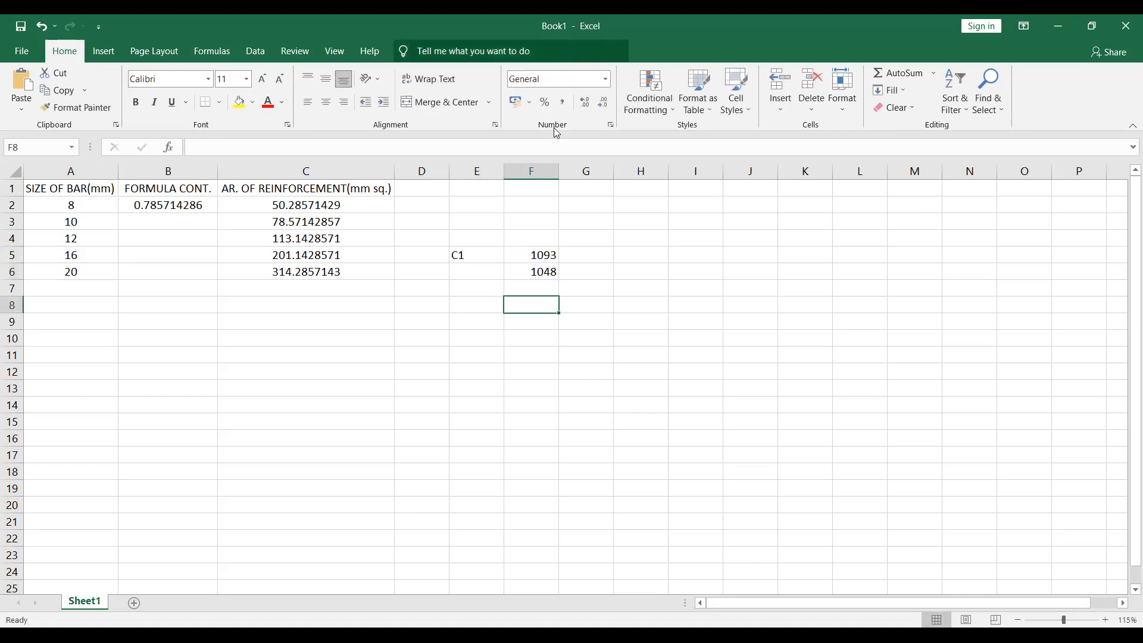
# - Compare the 8 mm bar's size and reinforcement area with the C1 value in cell F5
pyautogui.hotkey('alt', 'Tab')
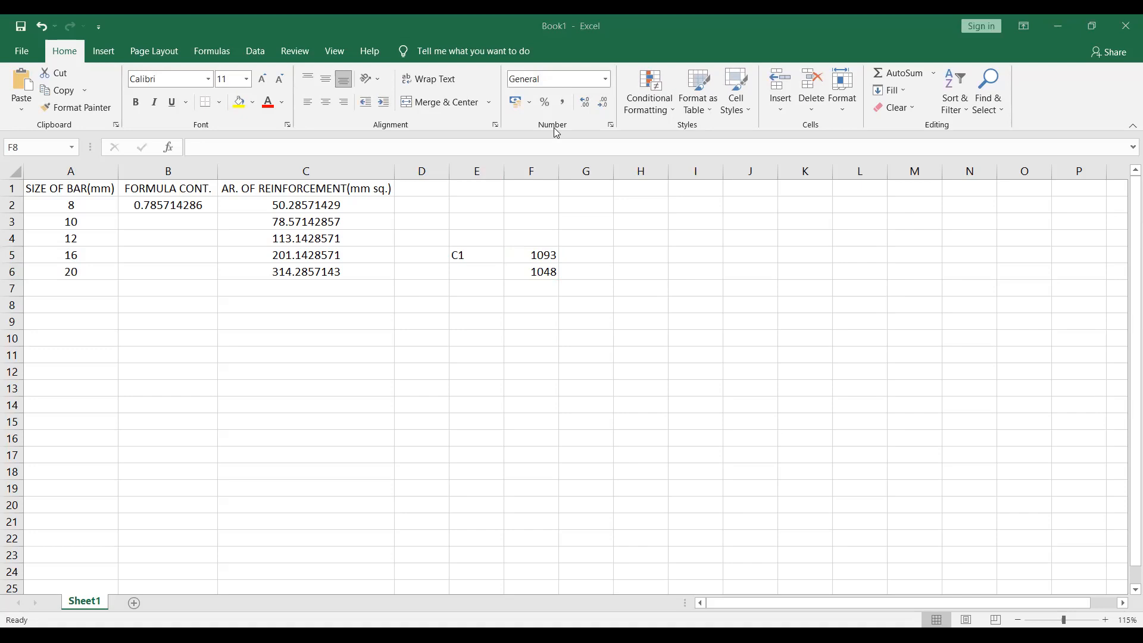
pyautogui.click(593, 269)
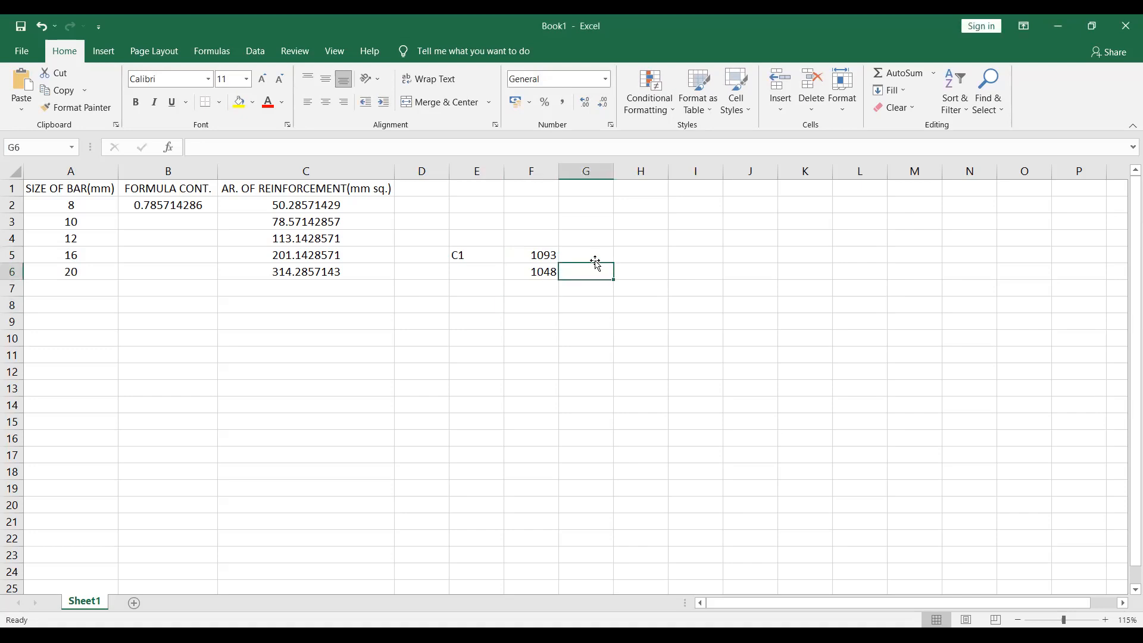
pyautogui.click(595, 258)
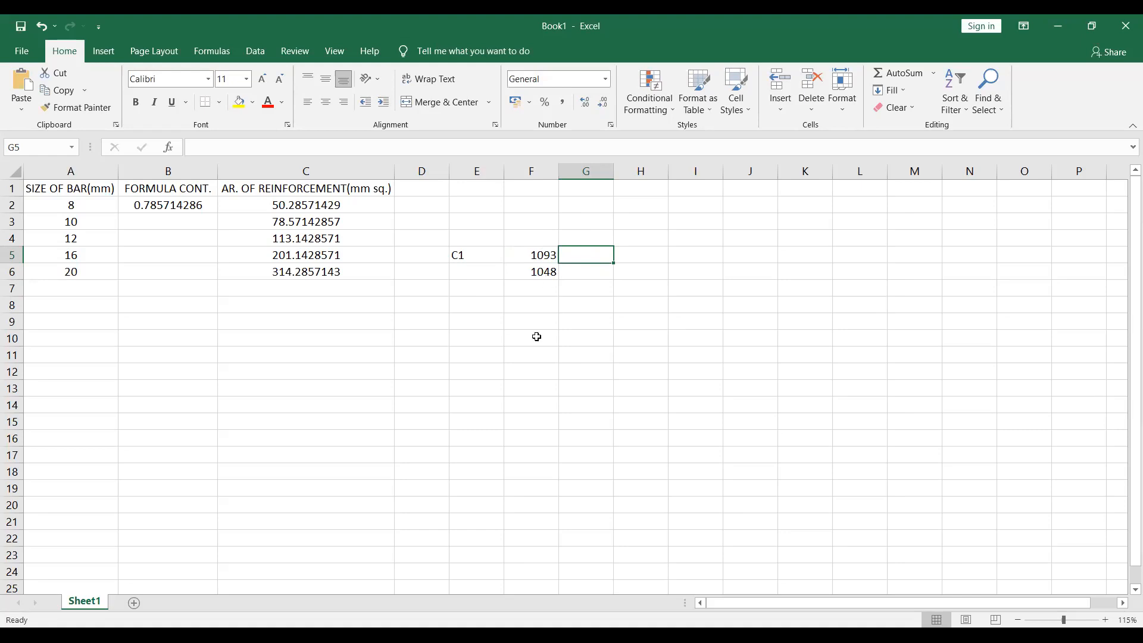
pyautogui.click(82, 209)
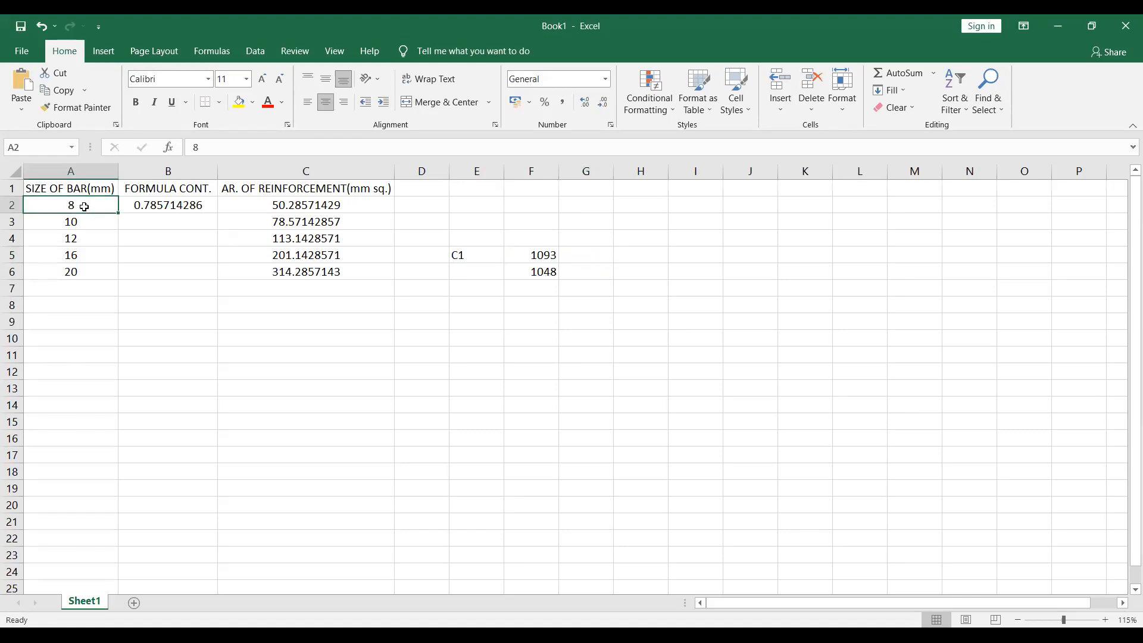
pyautogui.click(270, 207)
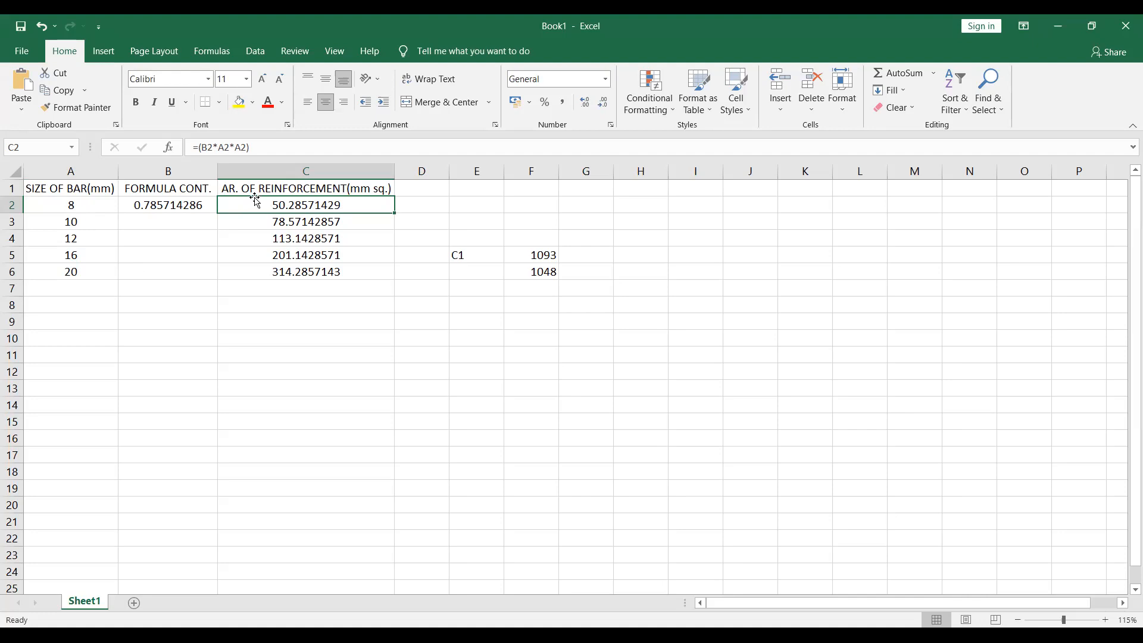
pyautogui.click(548, 253)
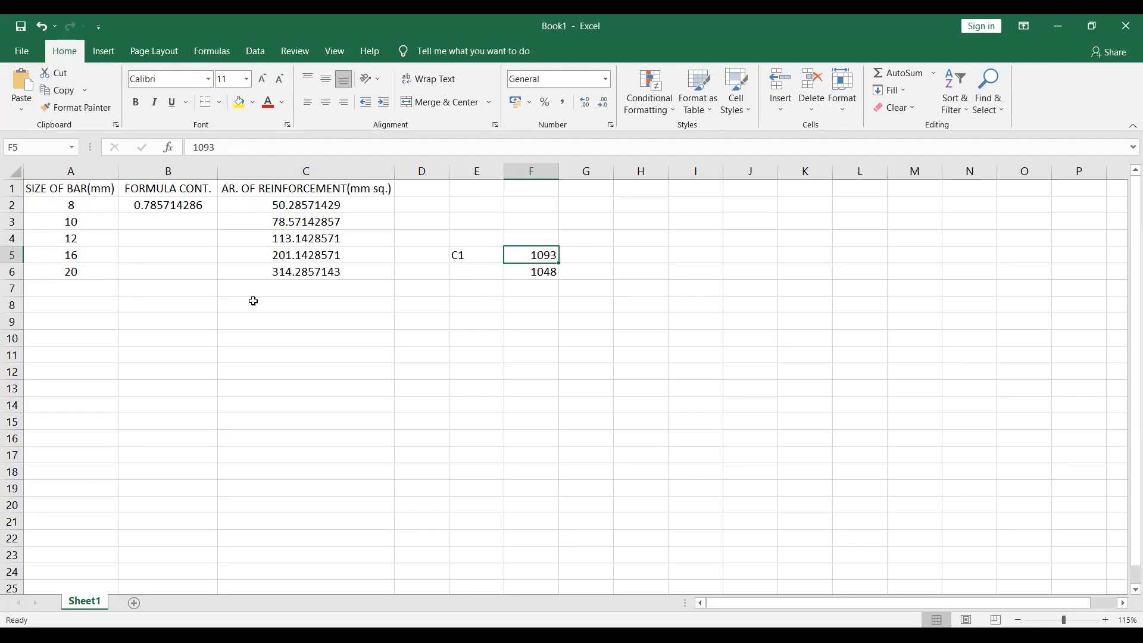
pyautogui.click(83, 205)
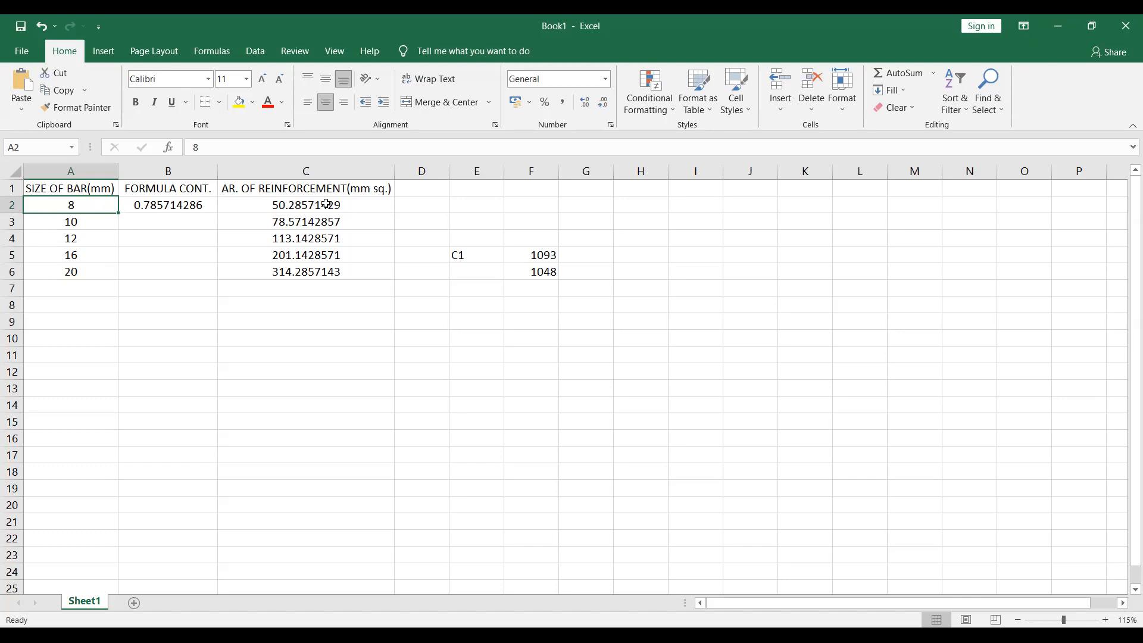
pyautogui.click(270, 205)
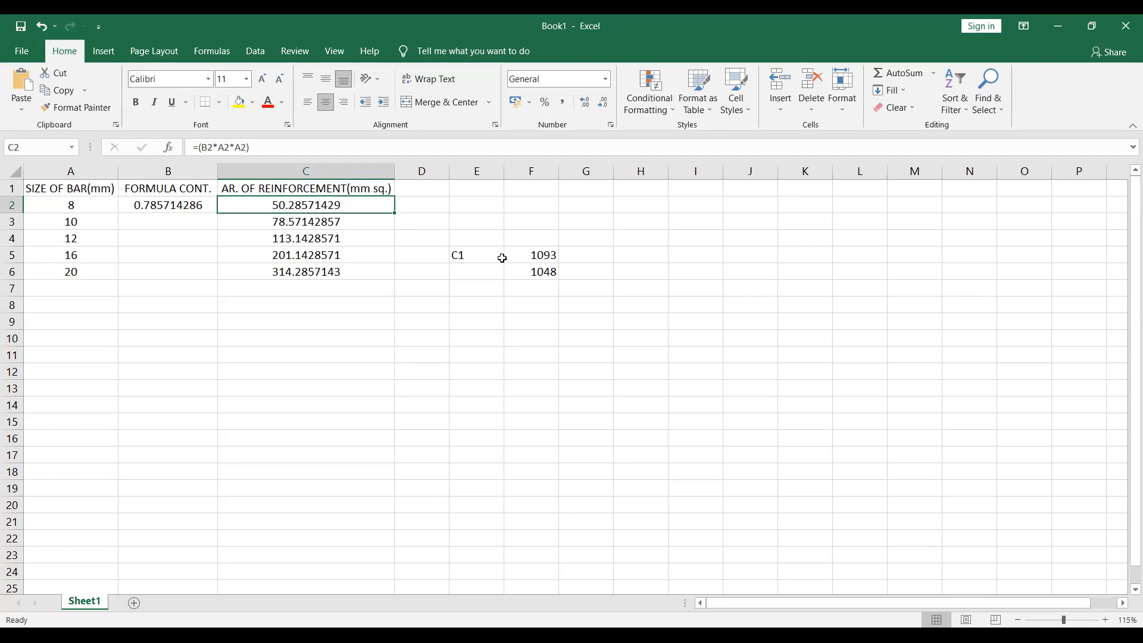
pyautogui.click(525, 255)
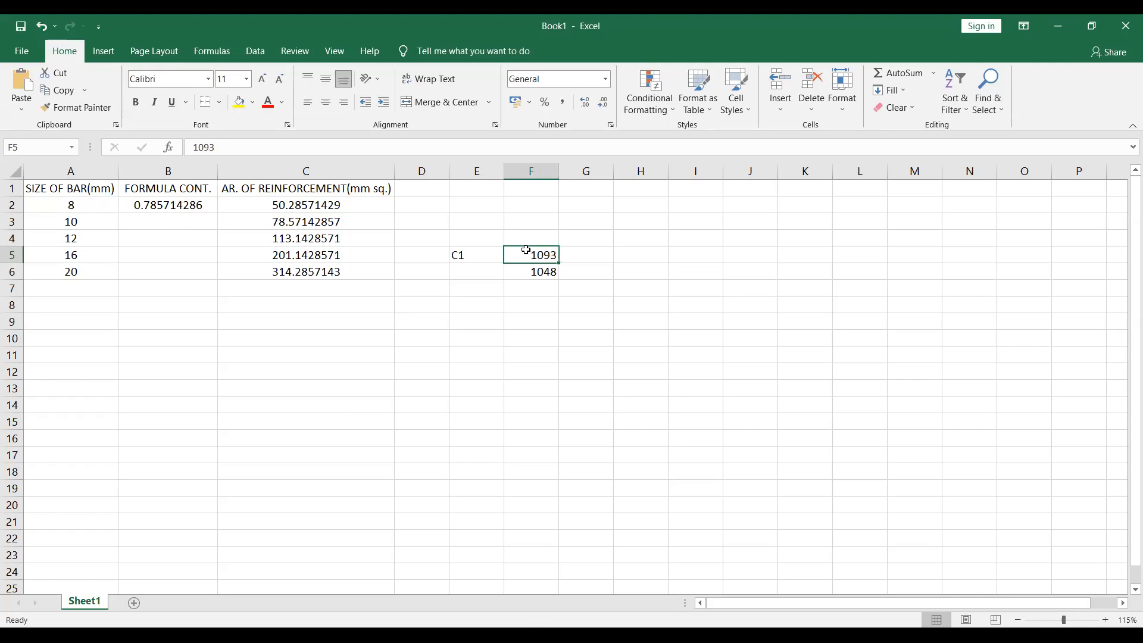
pyautogui.click(83, 208)
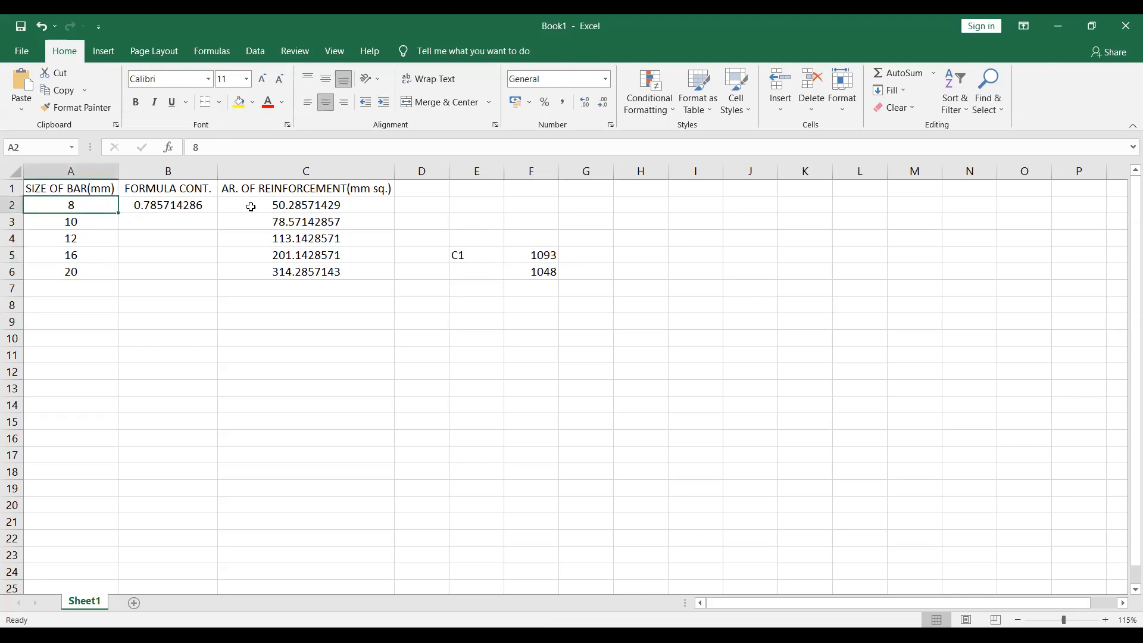
pyautogui.click(543, 255)
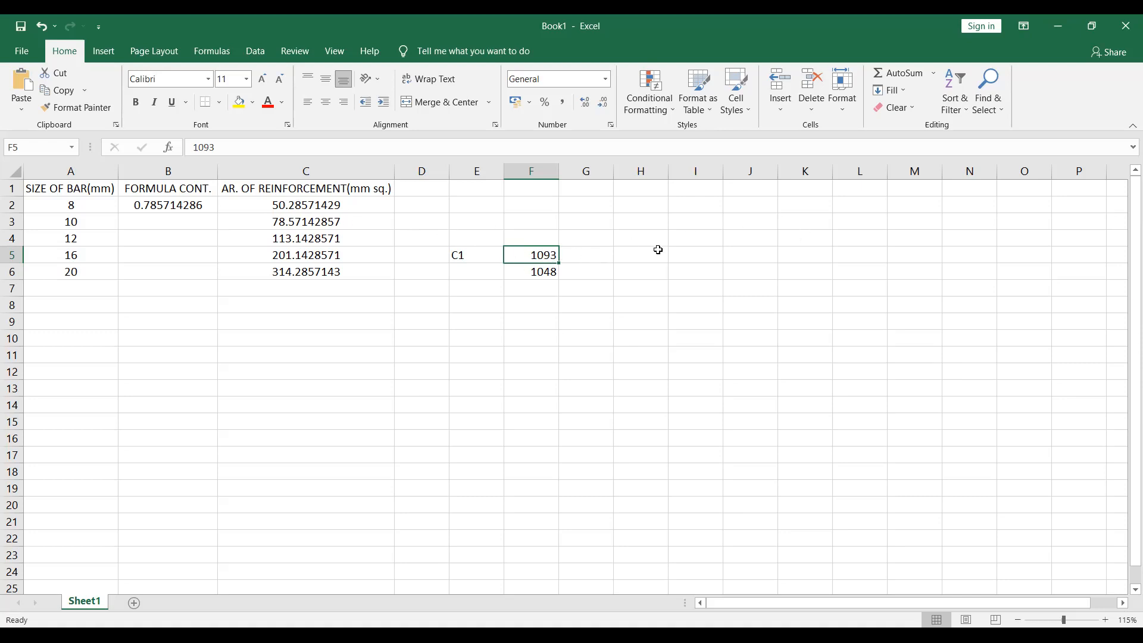
pyautogui.click(602, 257)
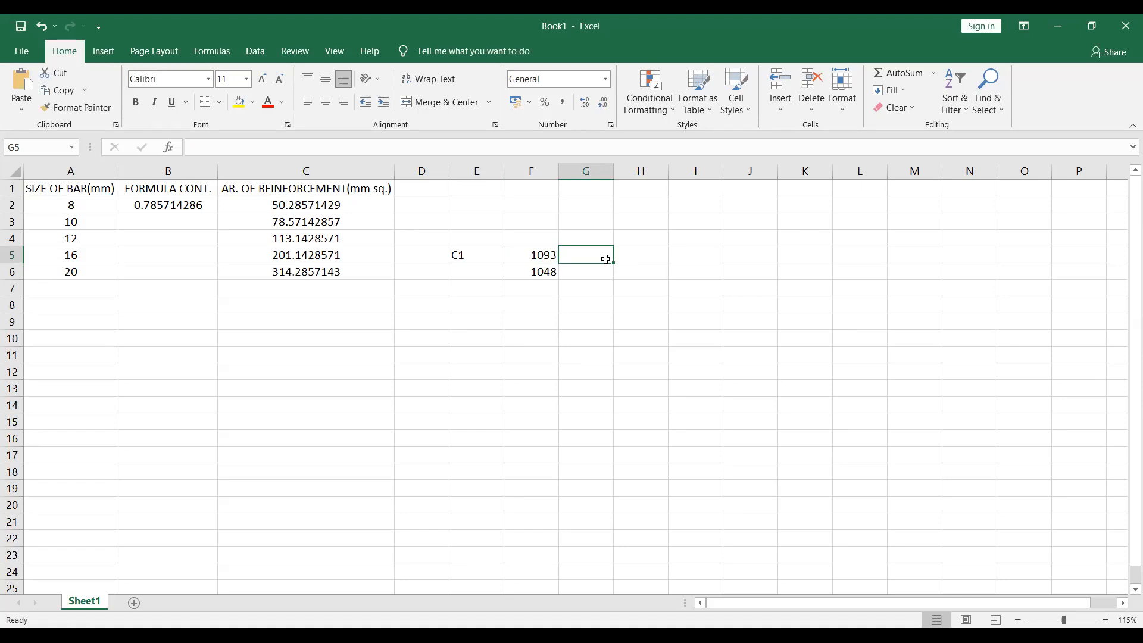
# - Examine the 10, 12 and 16 mm bar sizes and their reinforcement areas against the C1 entry in row 5
pyautogui.click(84, 226)
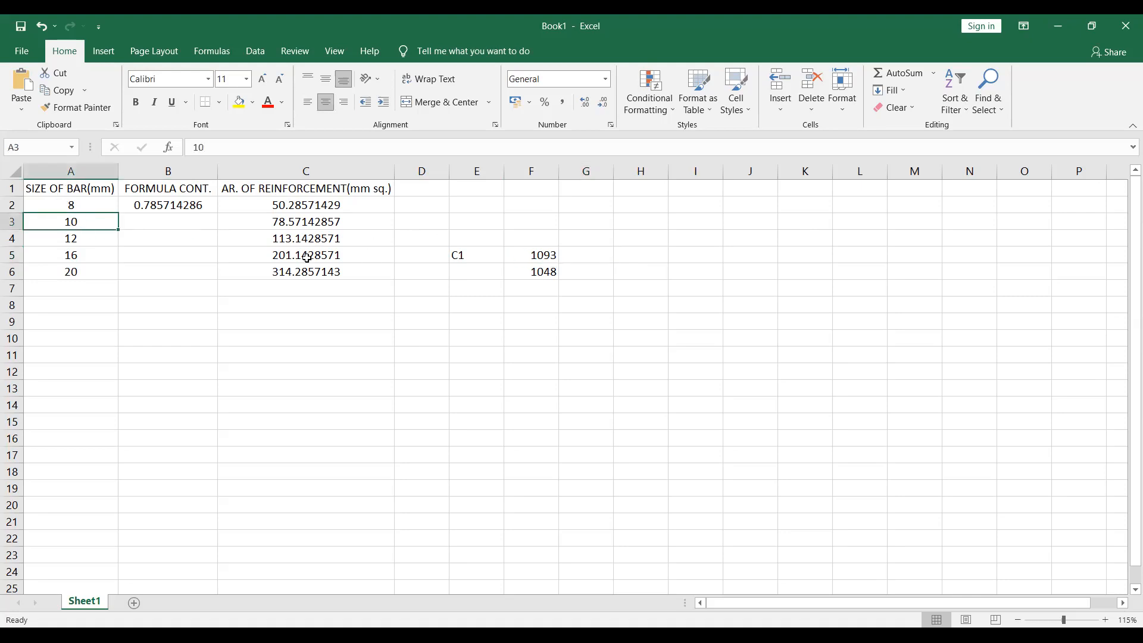
pyautogui.click(303, 224)
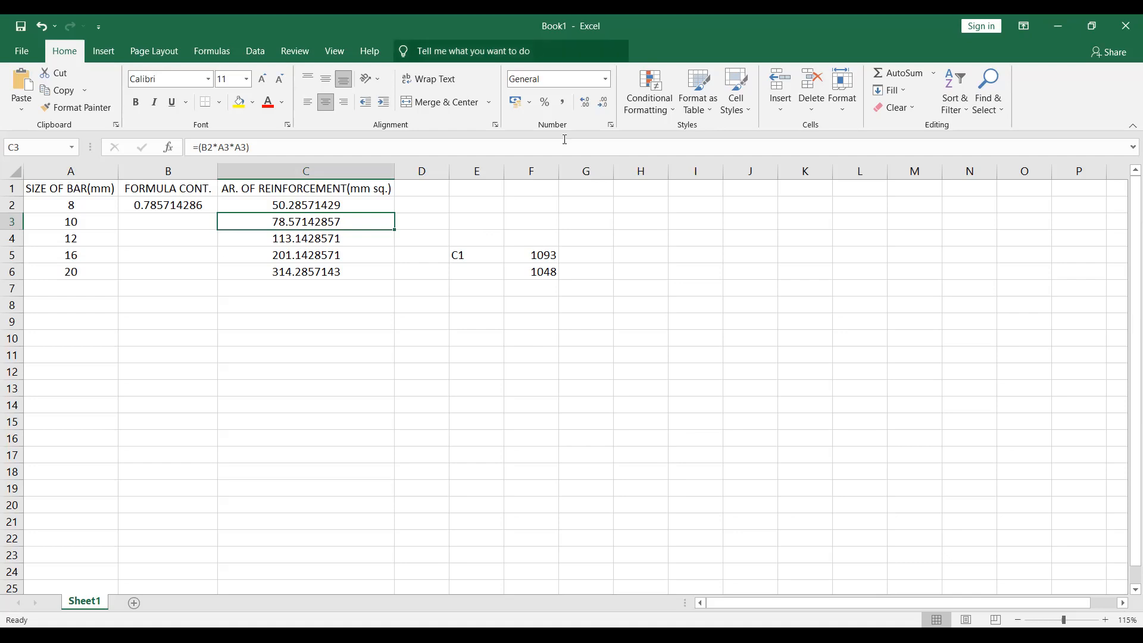
pyautogui.hotkey('alt', 'Tab')
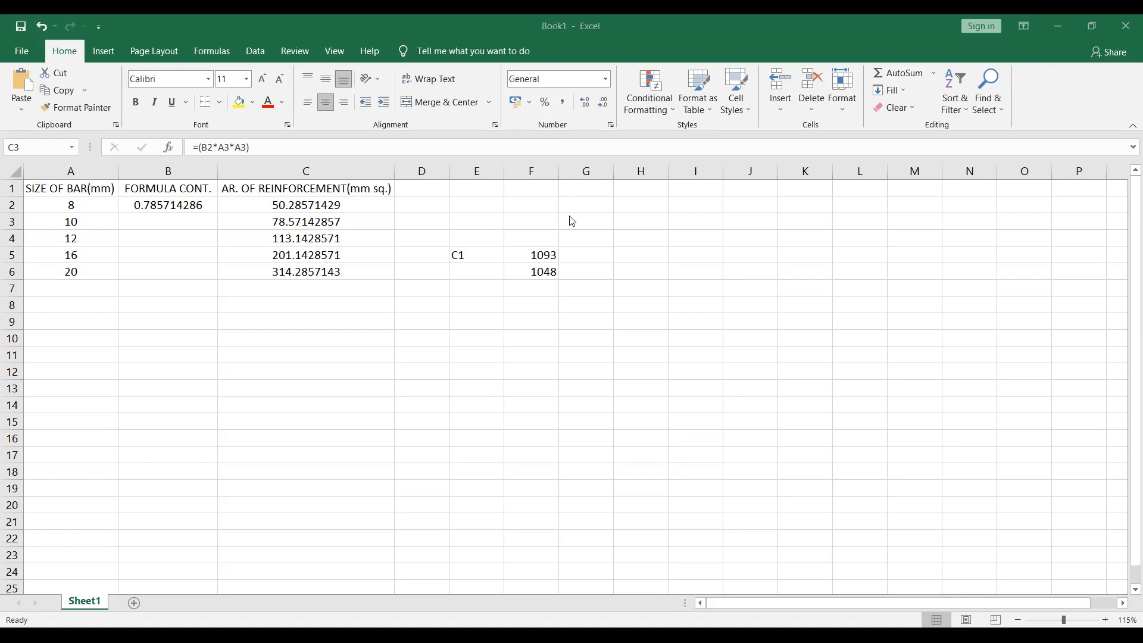
pyautogui.hotkey('alt', 'Tab')
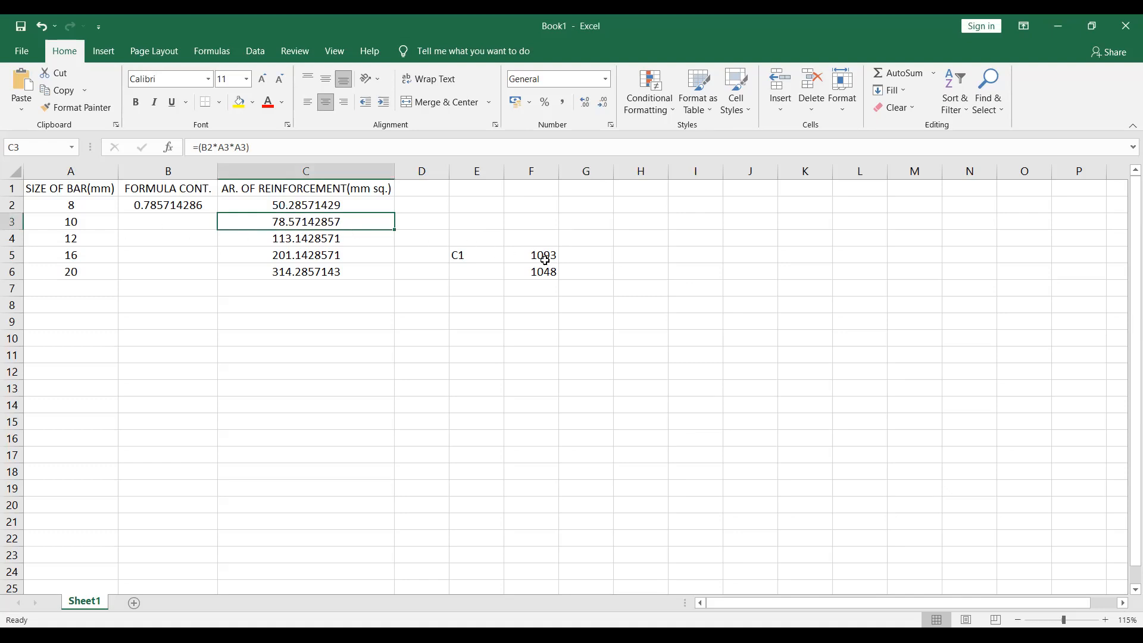
pyautogui.click(581, 255)
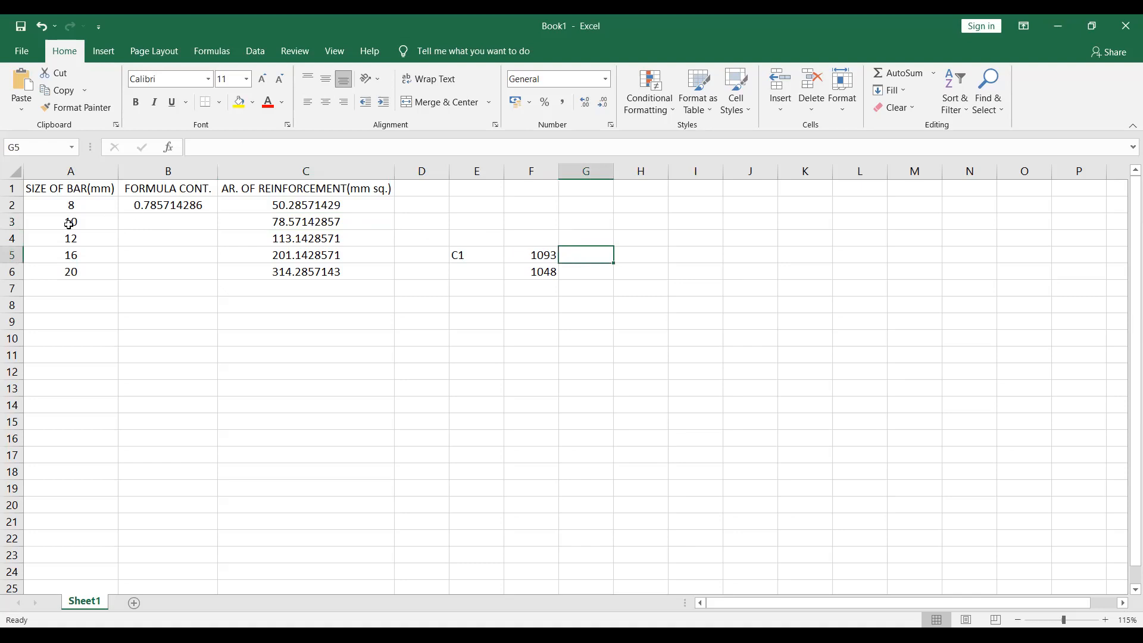
pyautogui.click(85, 241)
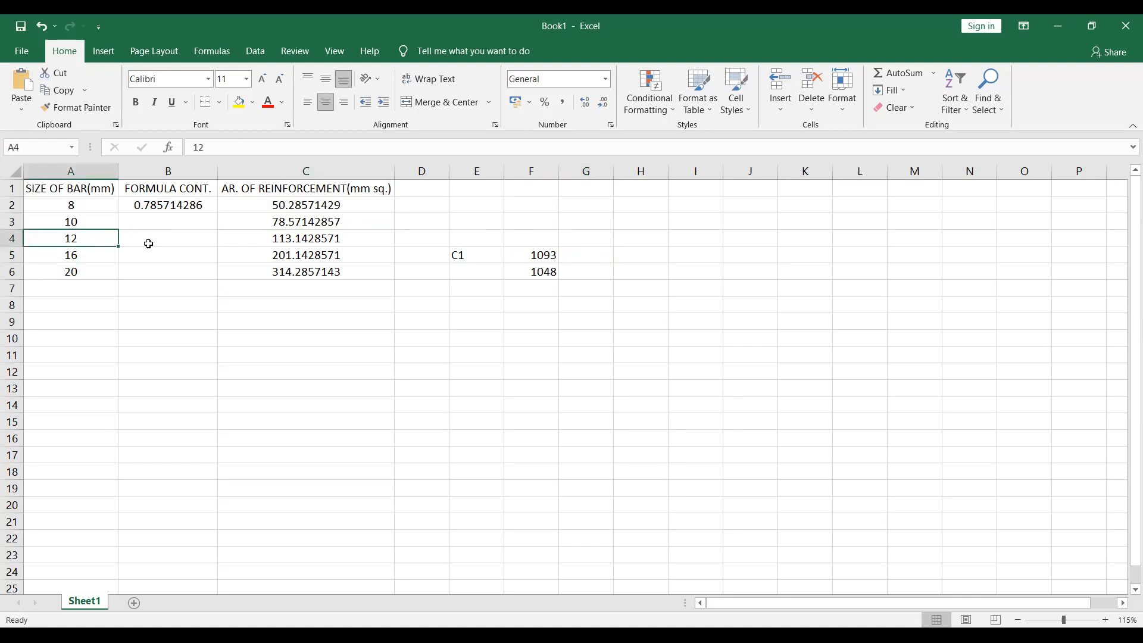
pyautogui.click(336, 238)
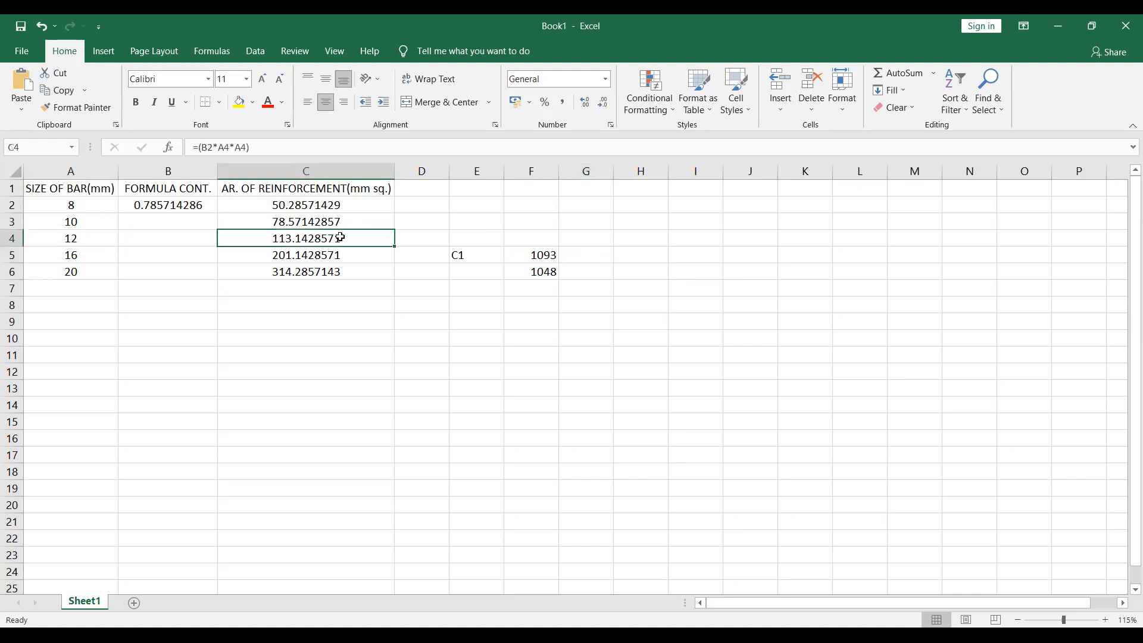
pyautogui.click(582, 255)
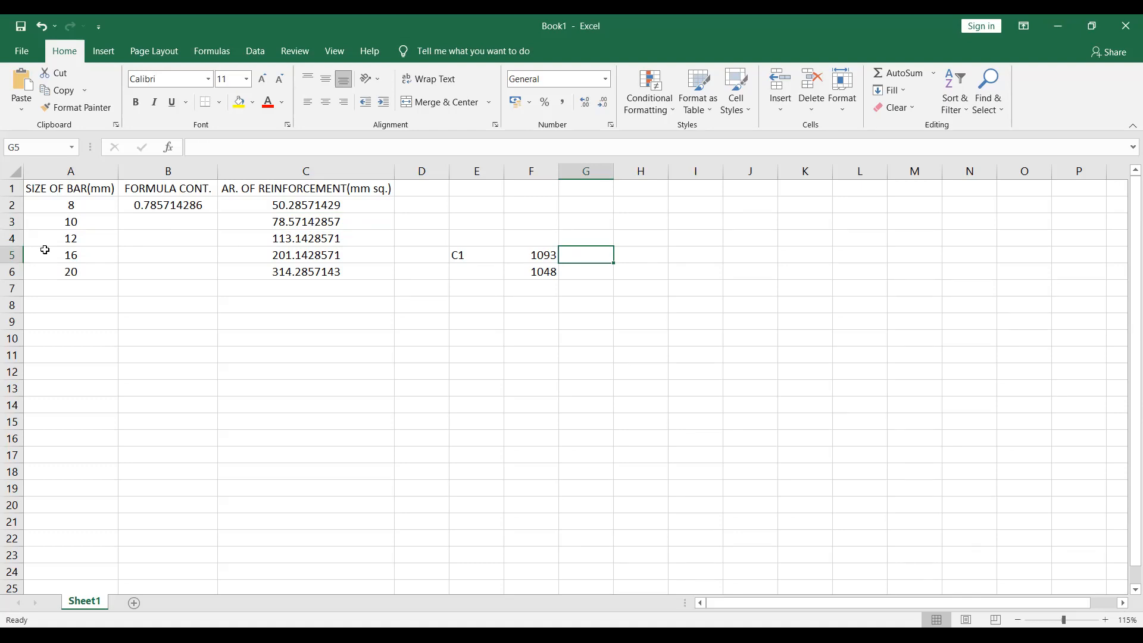
pyautogui.click(70, 256)
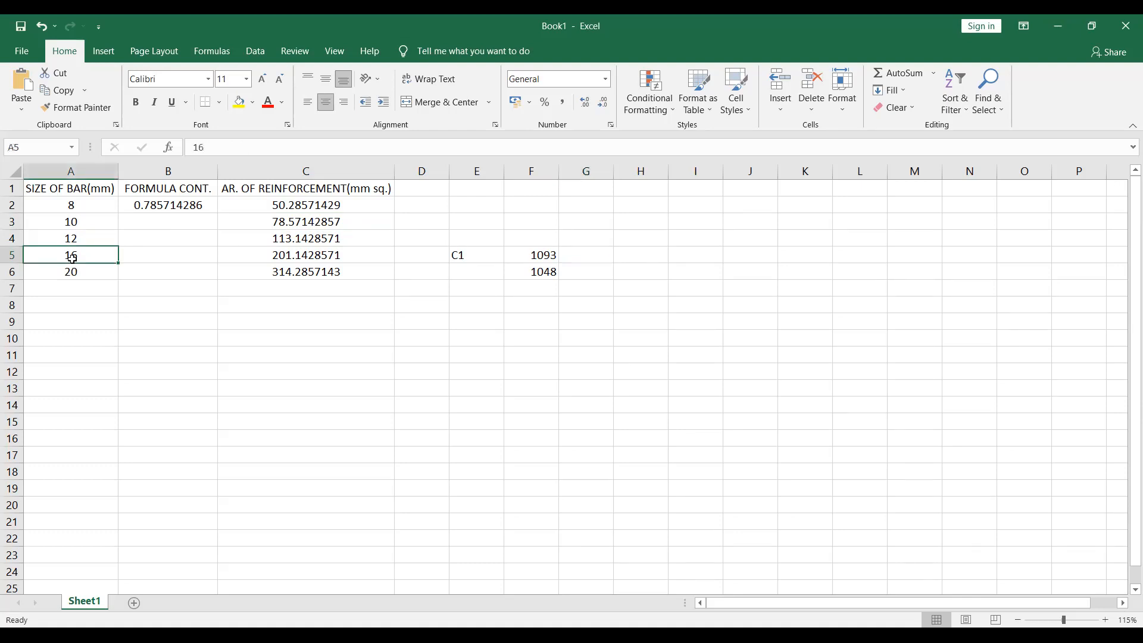
pyautogui.click(591, 256)
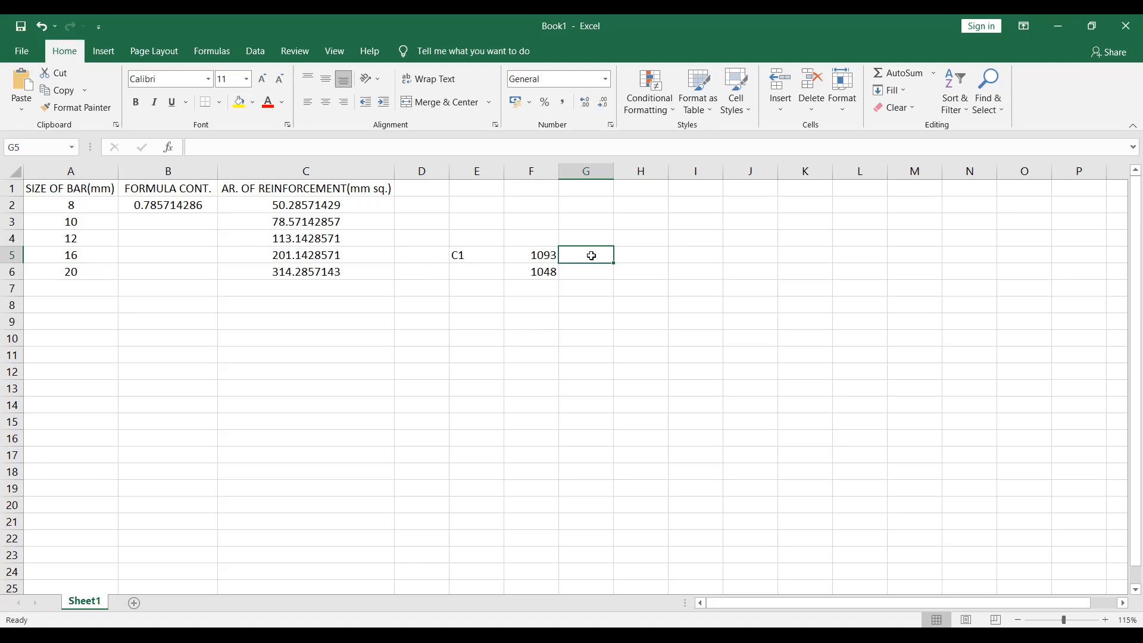
# - Enter the size 300x250 in cell D5, beside the C1 label
pyautogui.click(438, 255)
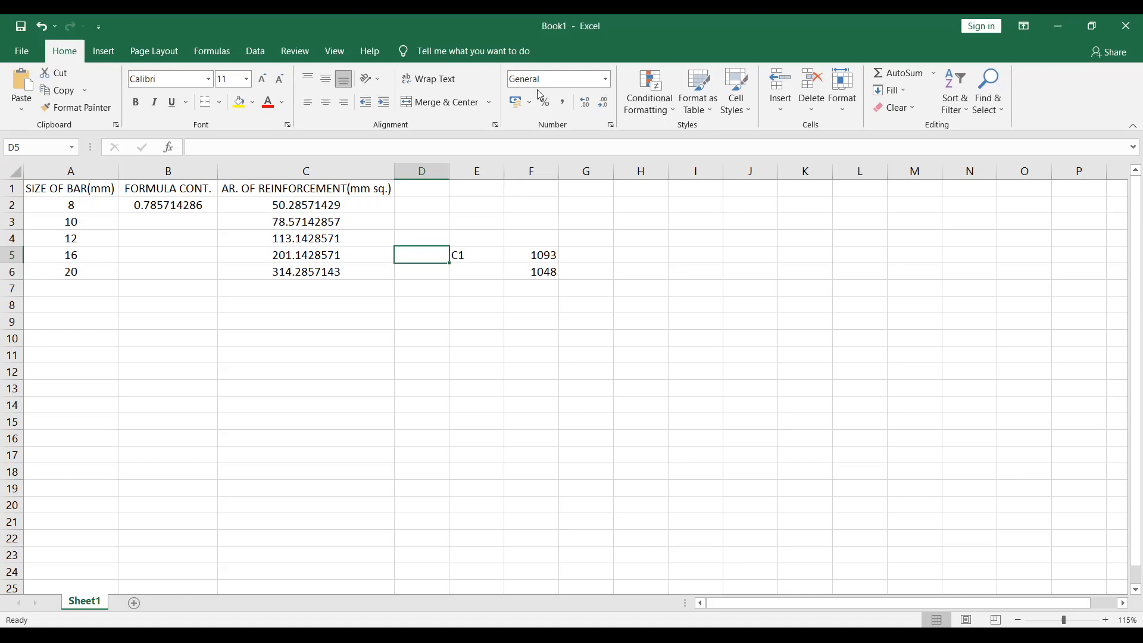
pyautogui.hotkey('alt', 'Tab')
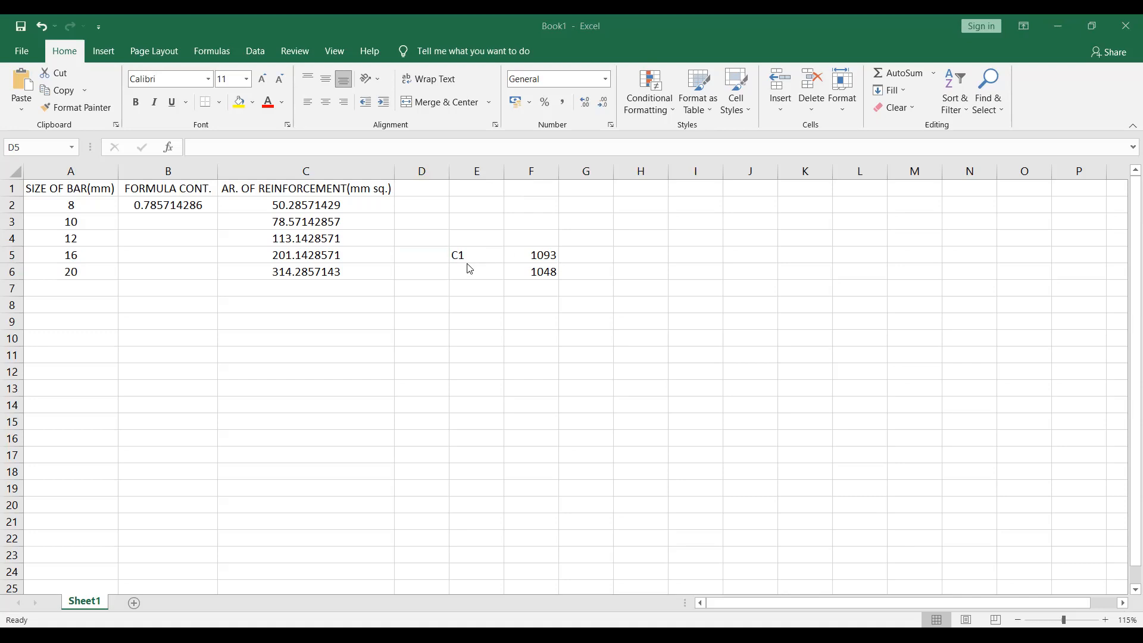
pyautogui.doubleClick(430, 256)
pyautogui.write('300x')
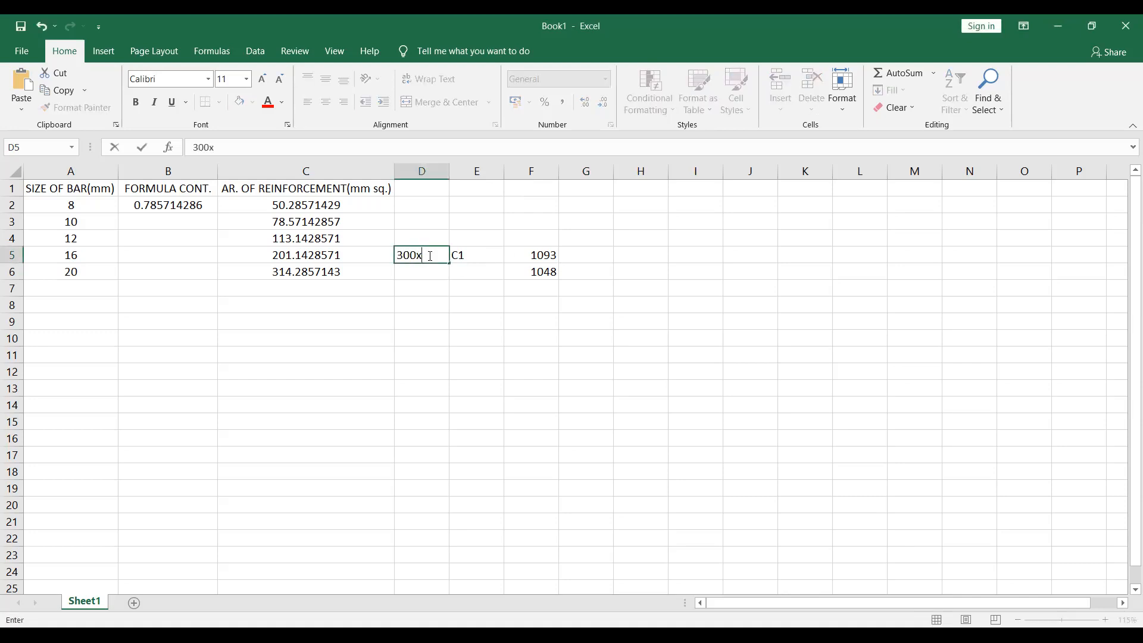
pyautogui.write('250')
pyautogui.click(423, 322)
pyautogui.click(411, 256)
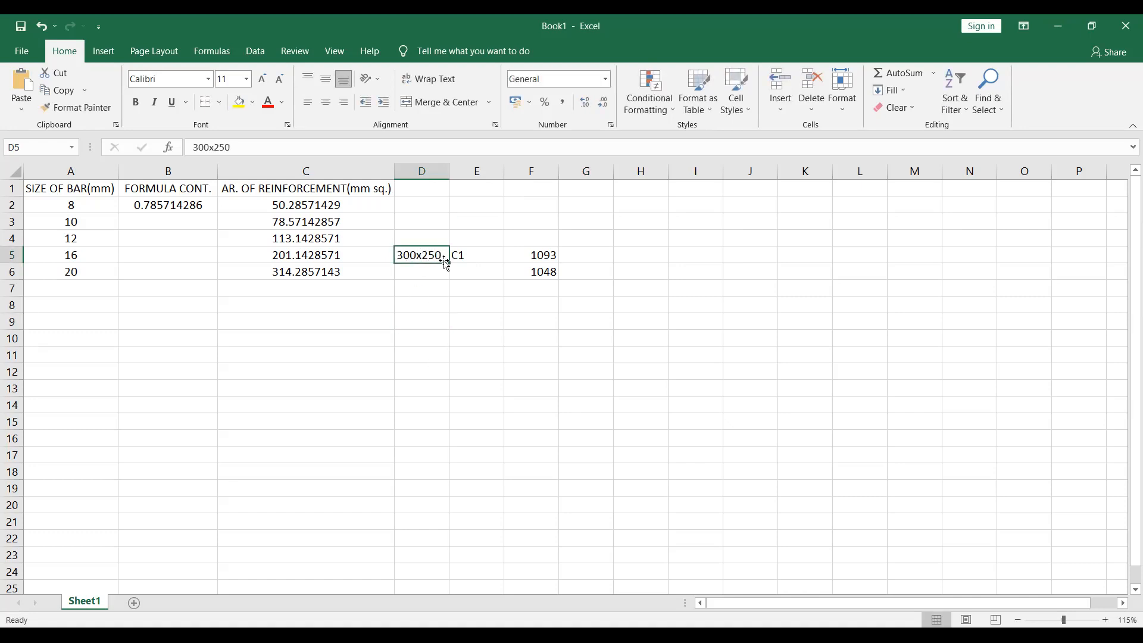
pyautogui.click(594, 255)
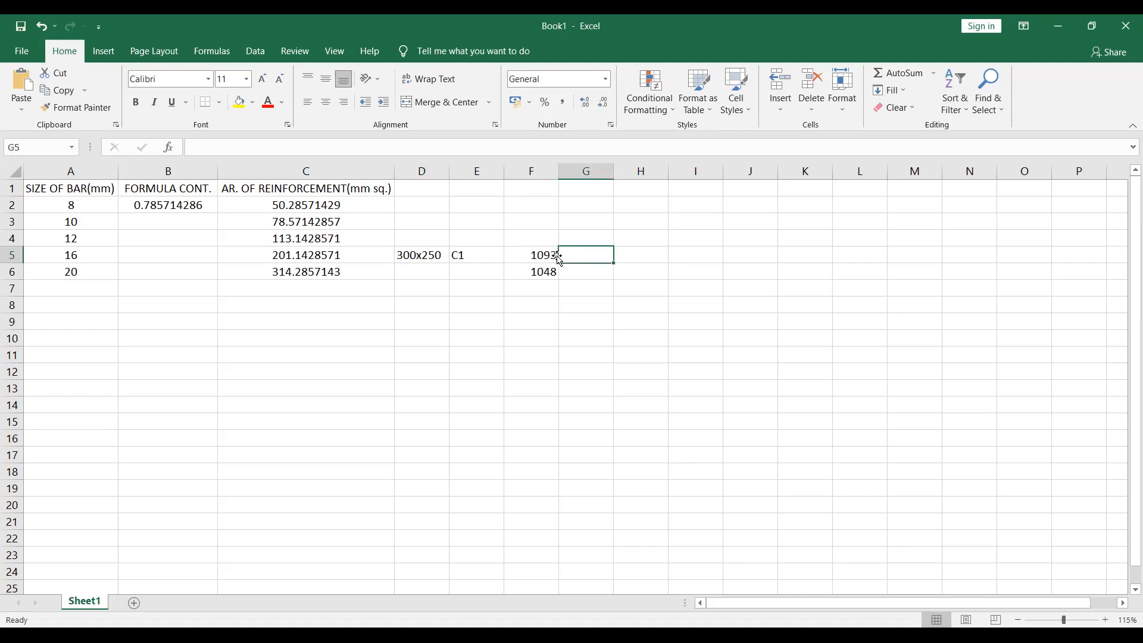
# - Enter the bar choice 6-16T in cell G5, beside the 1093 value of the C1 row
pyautogui.write('6-16t')
pyautogui.click(610, 324)
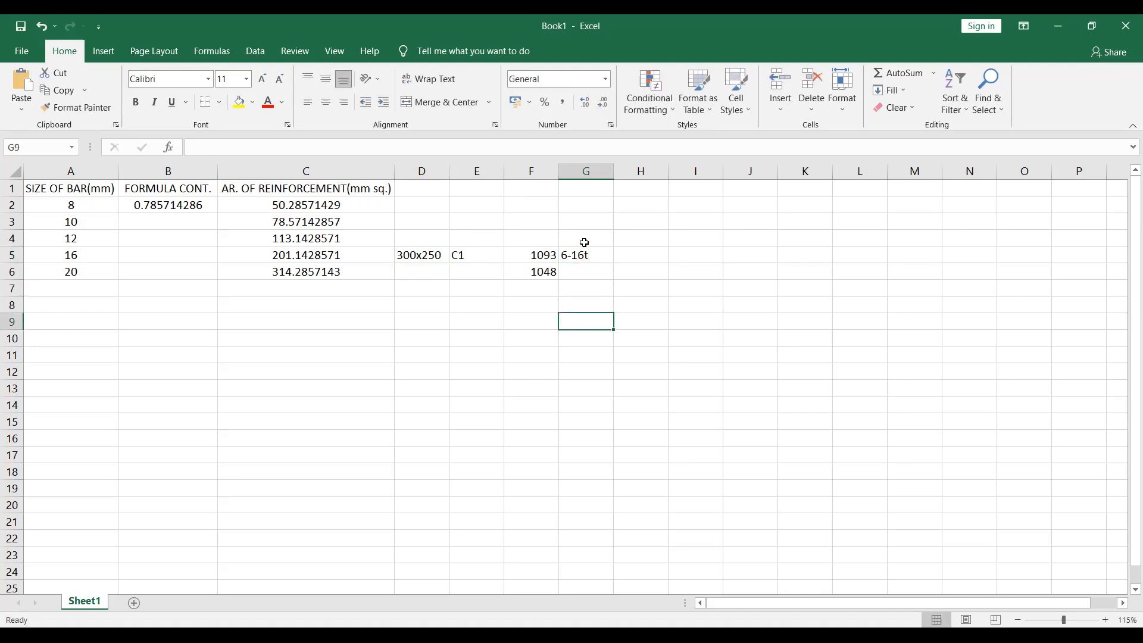
pyautogui.doubleClick(596, 255)
pyautogui.write('t')
pyautogui.press('BackSpace')
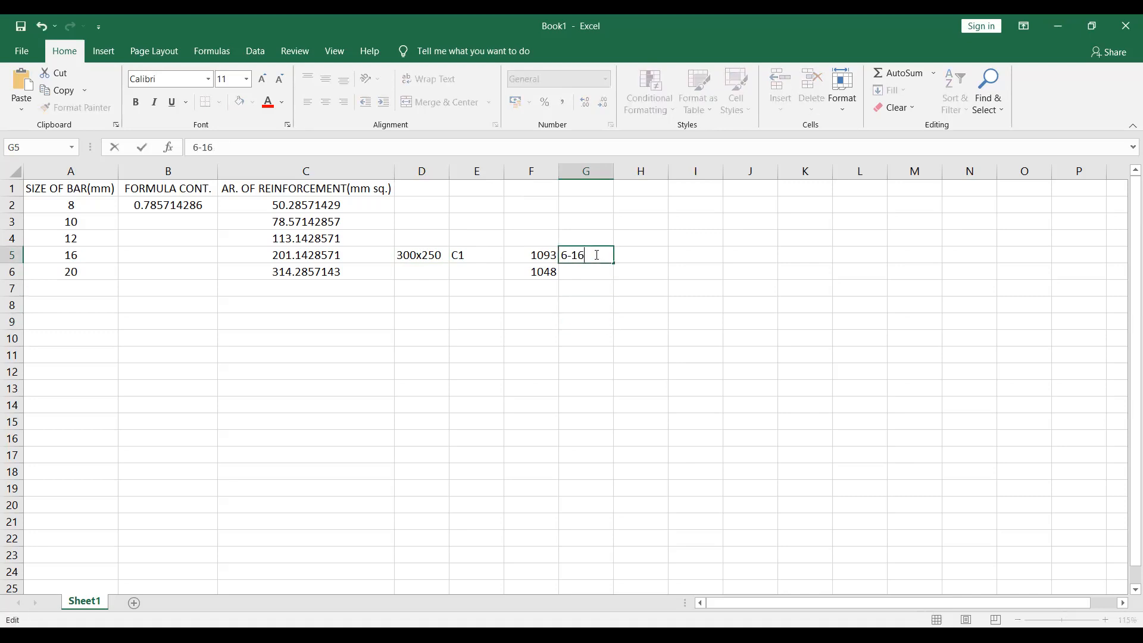
pyautogui.write('T')
pyautogui.press('Return')
pyautogui.click(596, 255)
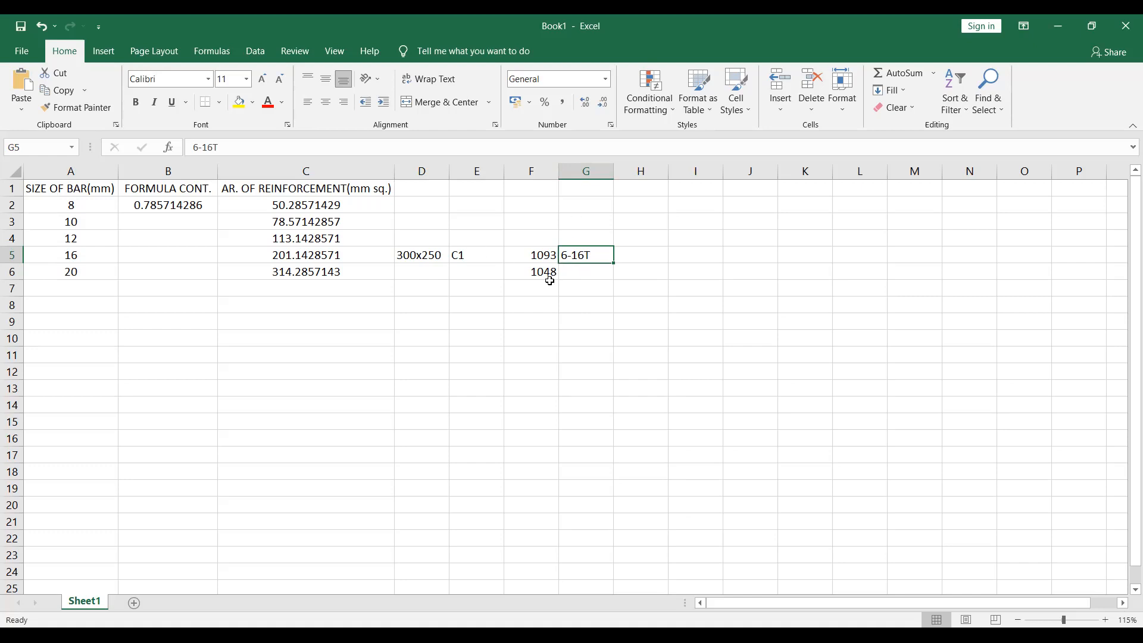
# - Enter the bar choice 6-16T in cell G6, beside the 1048 value
pyautogui.click(495, 269)
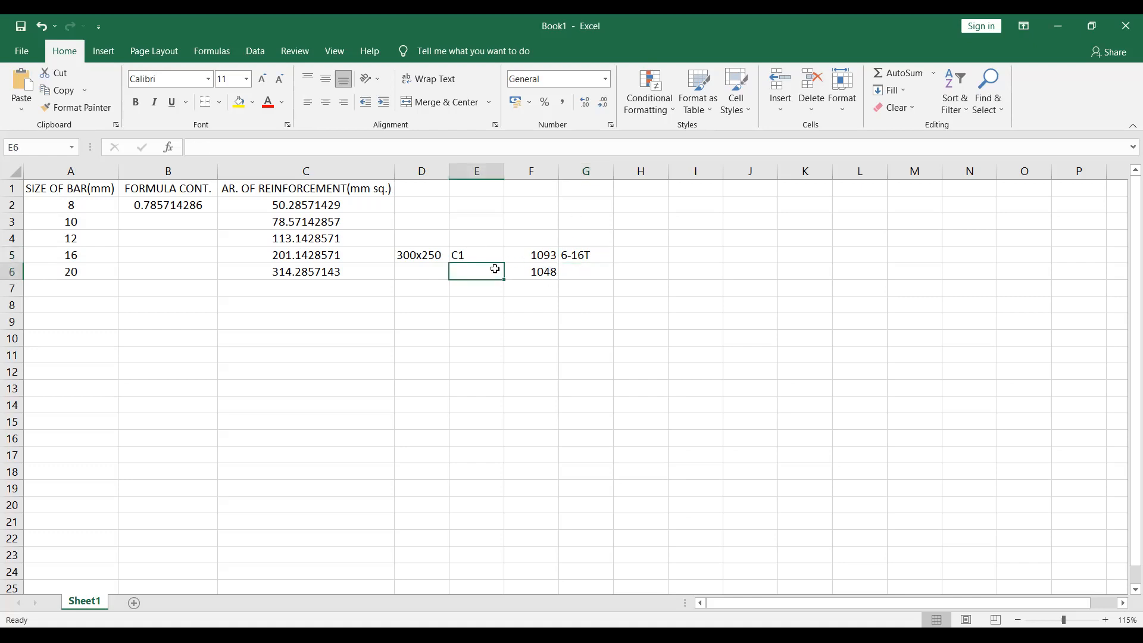
pyautogui.click(534, 273)
pyautogui.click(577, 271)
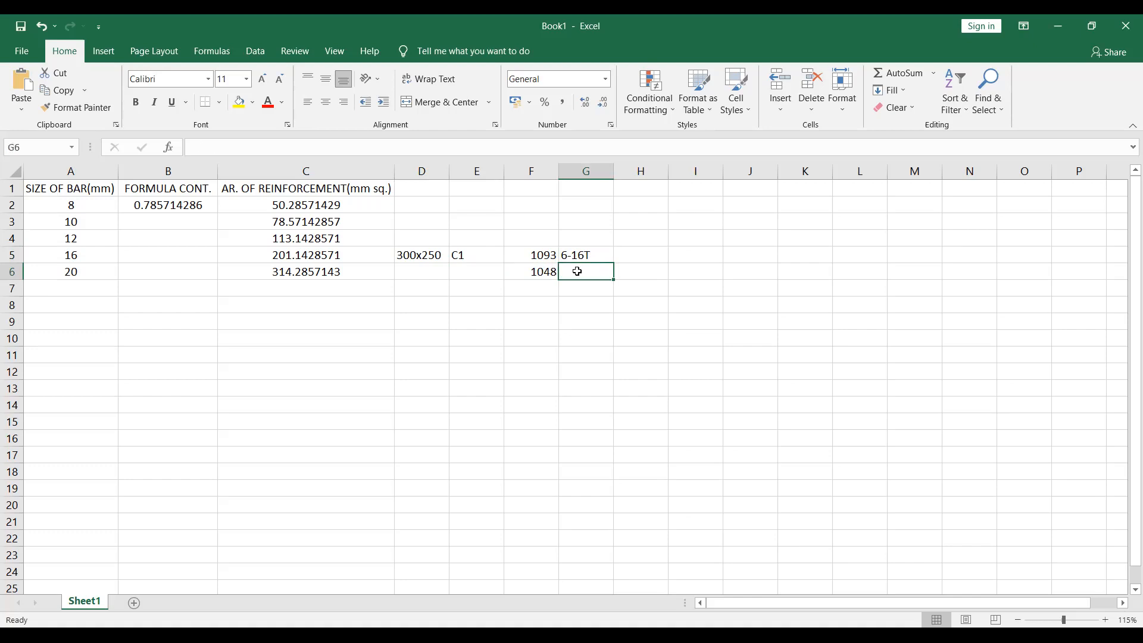
pyautogui.write('6-16t')
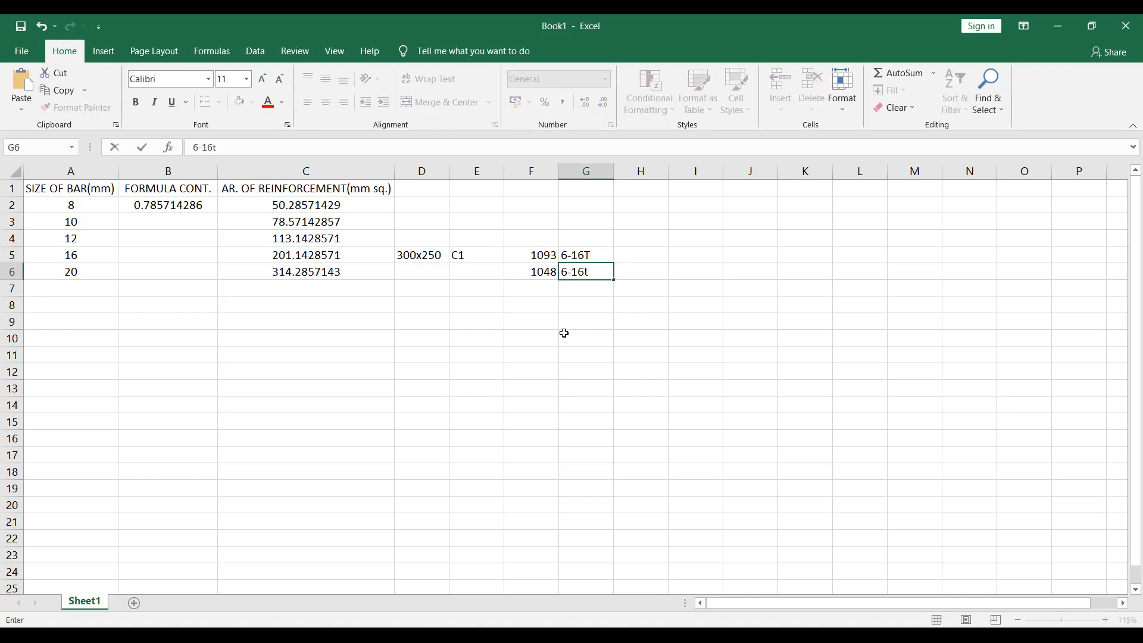
pyautogui.click(565, 334)
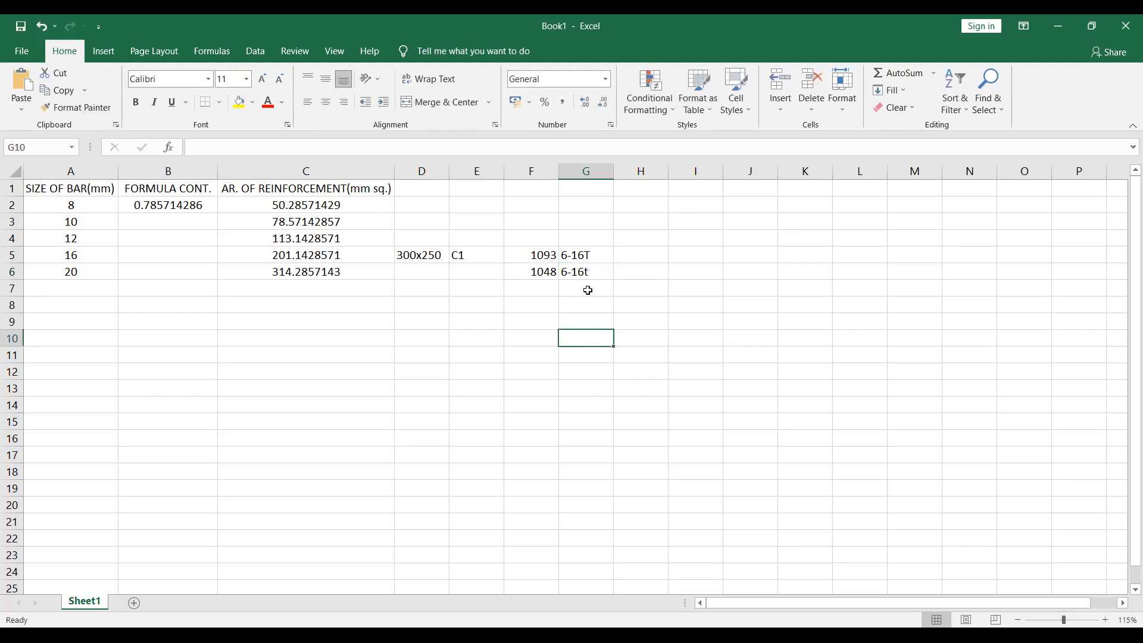
pyautogui.doubleClick(596, 270)
pyautogui.press('BackSpace')
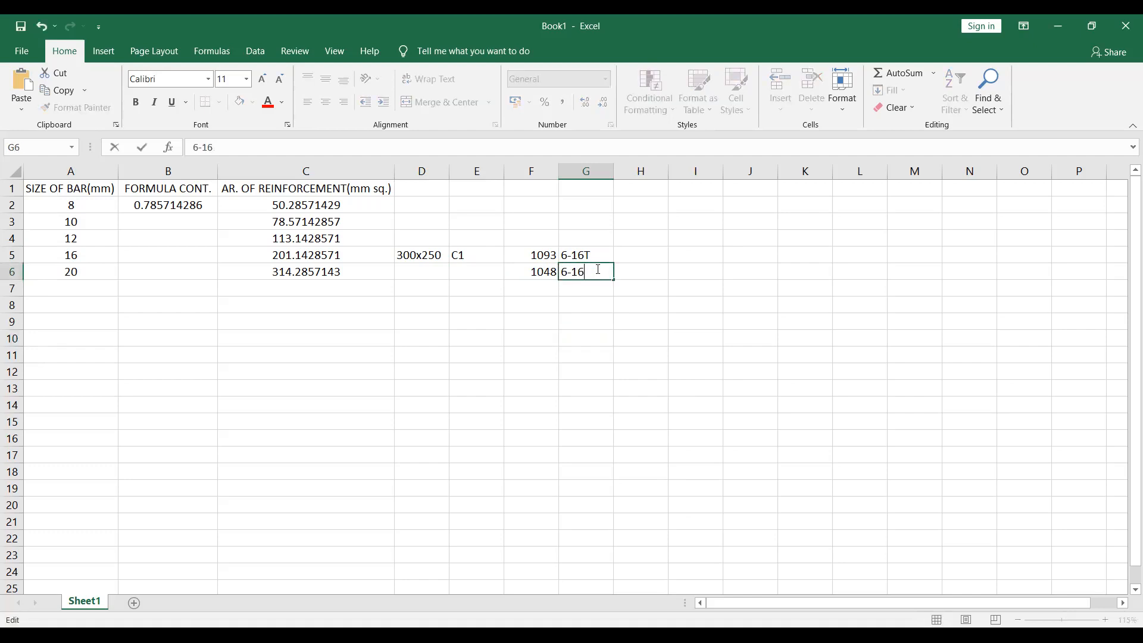
pyautogui.click(610, 328)
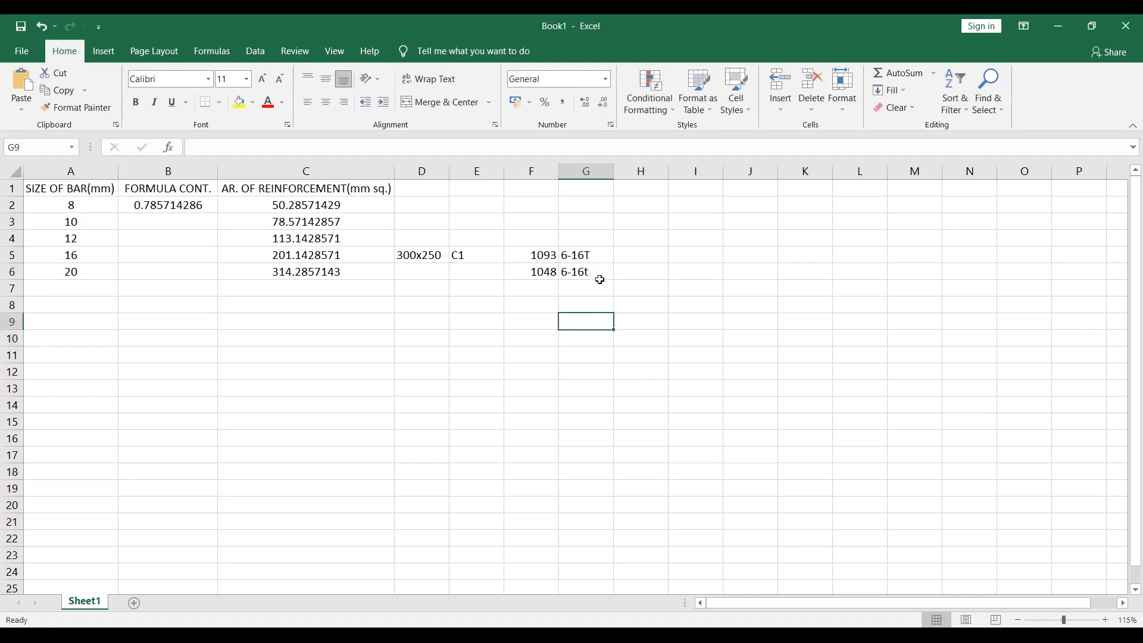
pyautogui.press('BackSpace')
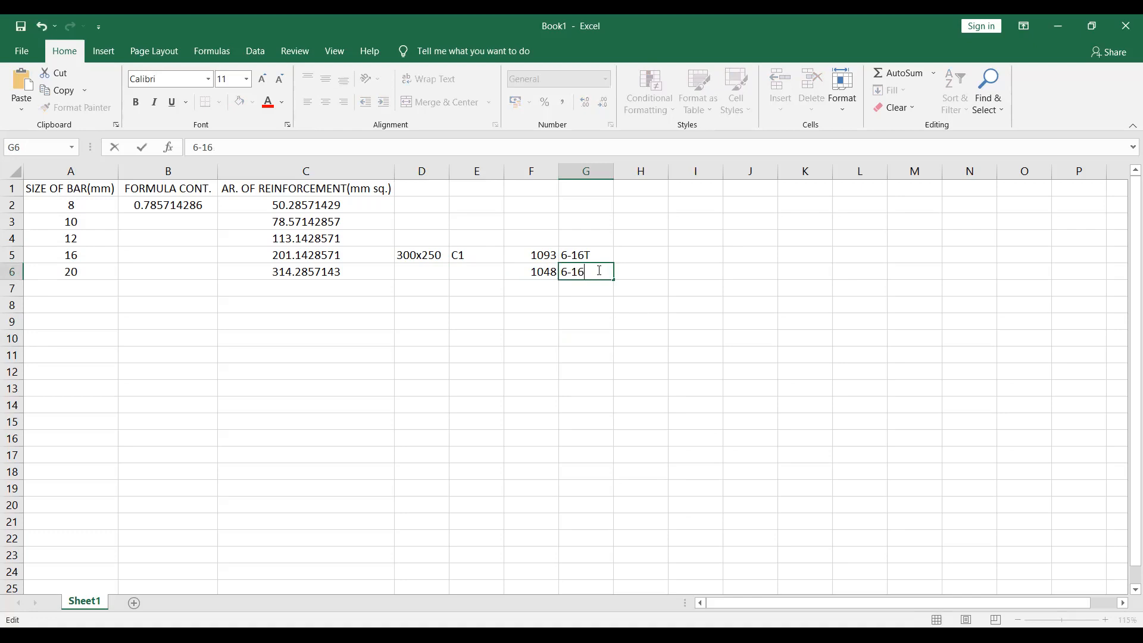
pyautogui.click(596, 309)
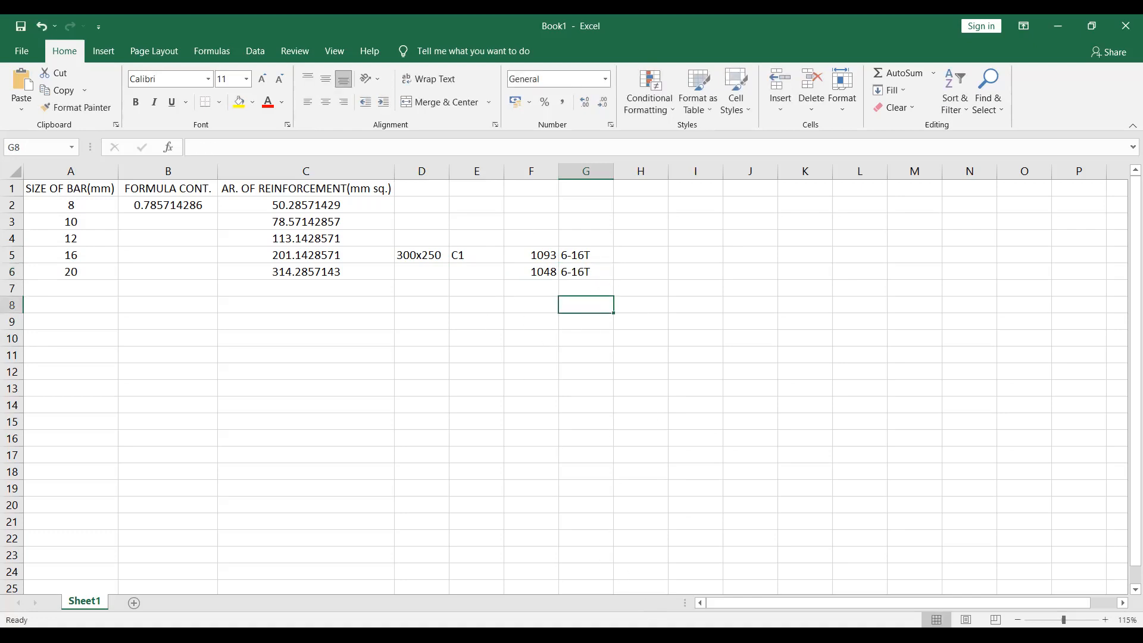
# - Switch to the BEAM LAYOUT & COORDINATES drawing in AutoCAD and bring up an empty area beside the sheet frame
pyautogui.click(646, 636)
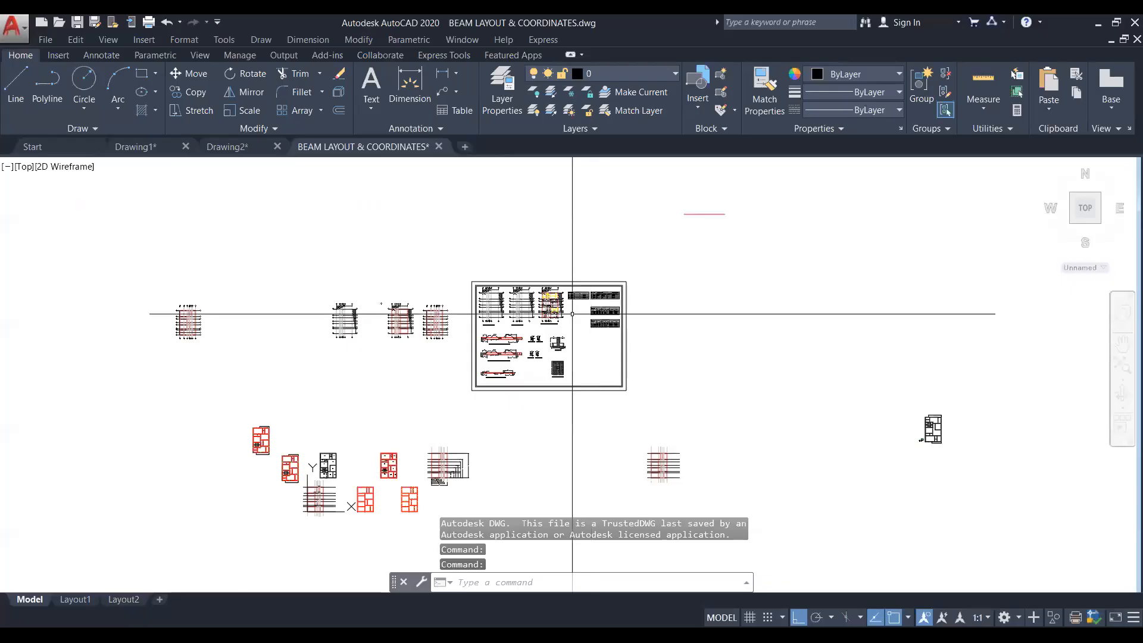
pyautogui.scroll(8, 568, 317)
pyautogui.moveTo(567, 319); pyautogui.dragTo(572, 406, button='middle')
pyautogui.scroll(-2, 602, 336)
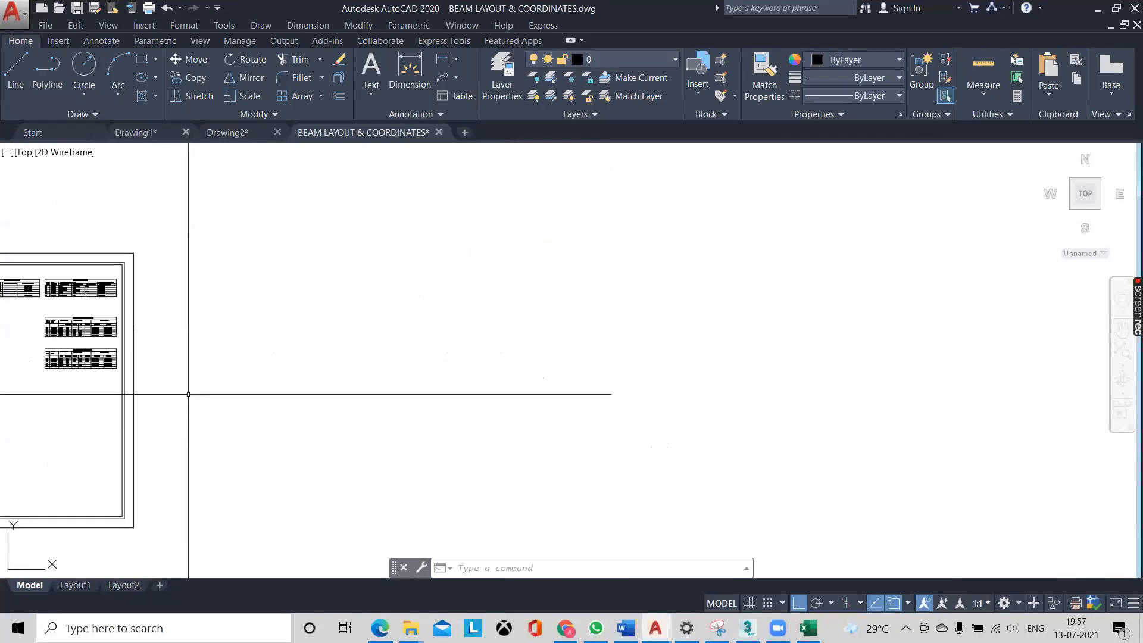
pyautogui.scroll(3, 186, 390)
pyautogui.moveTo(391, 271); pyautogui.dragTo(464, 419, button='middle')
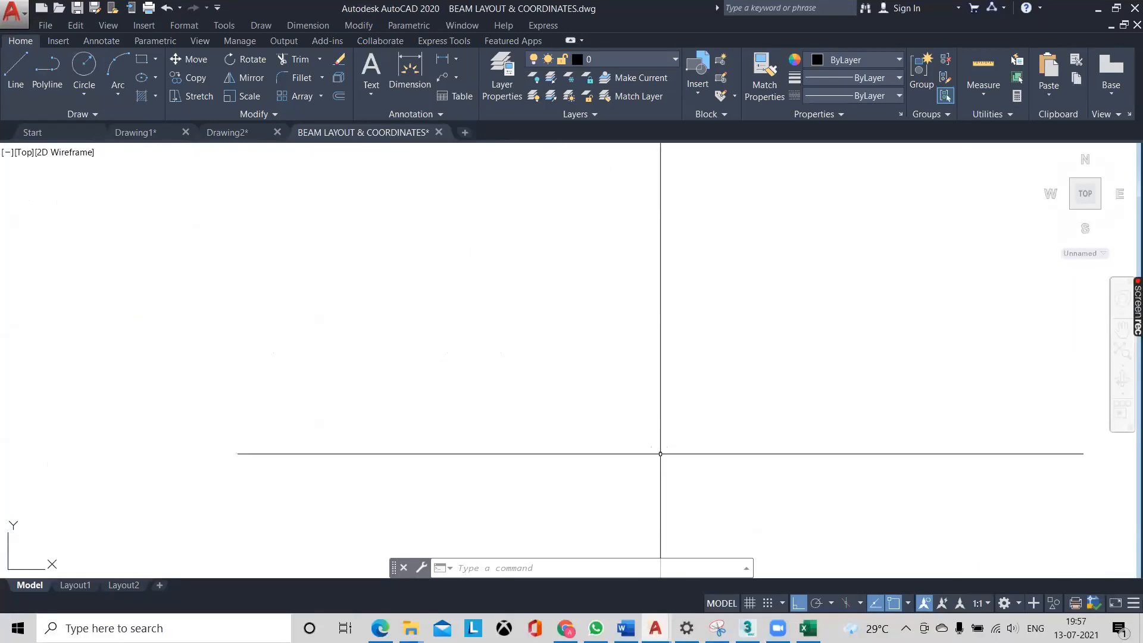
pyautogui.click(804, 589)
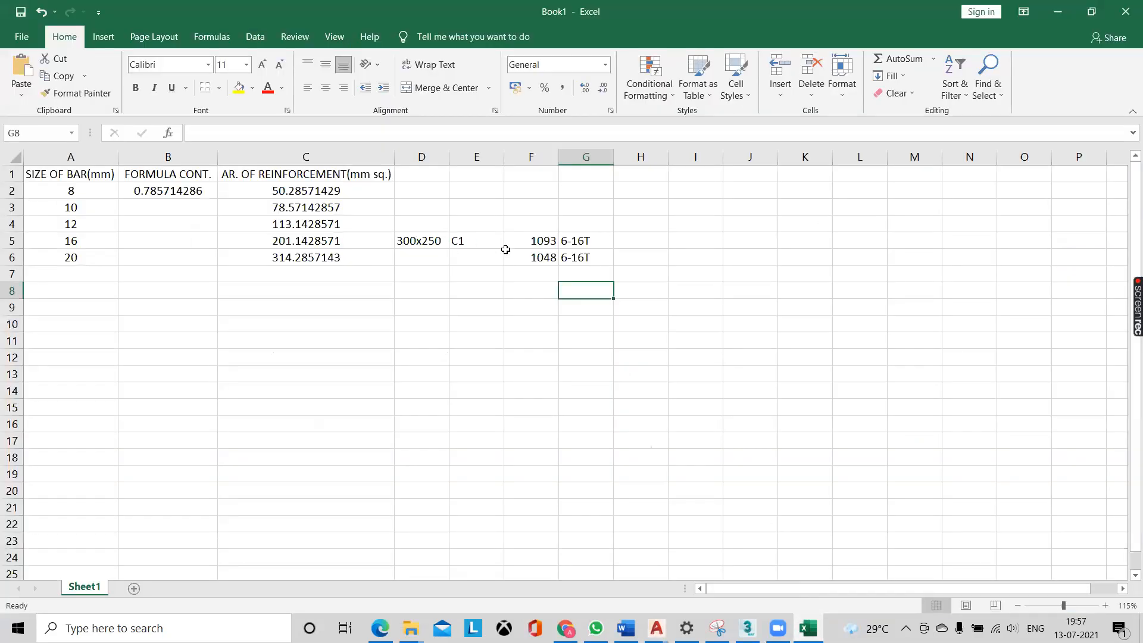
pyautogui.click(1055, 18)
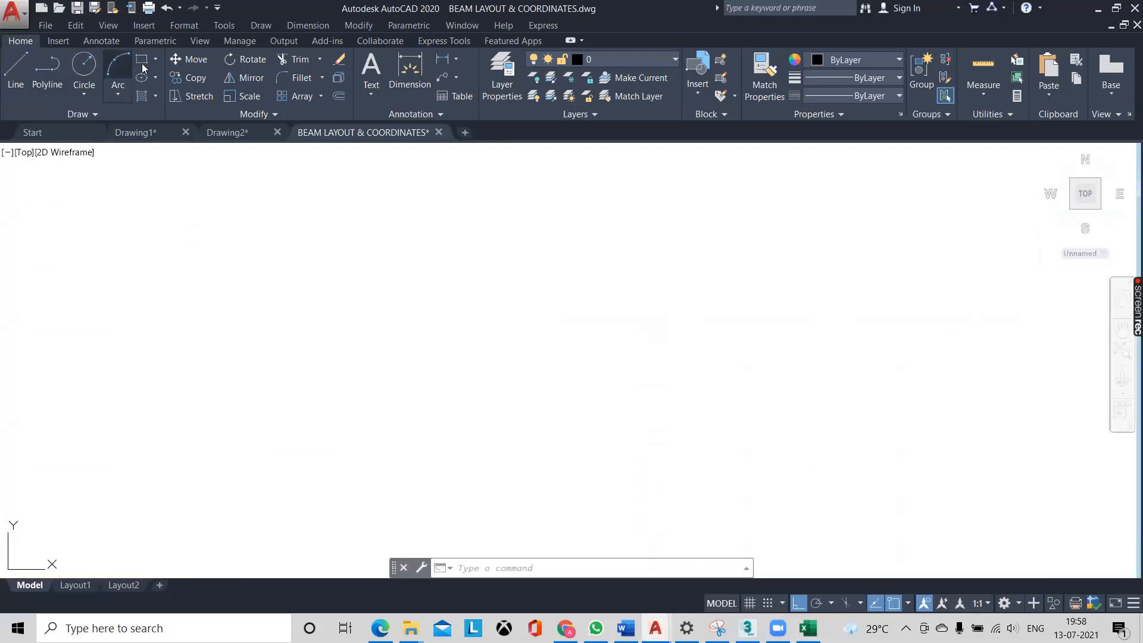
# - Draw the column outline in the empty area as a rectangle with length 300 and width 250
pyautogui.click(142, 63)
pyautogui.click(481, 290)
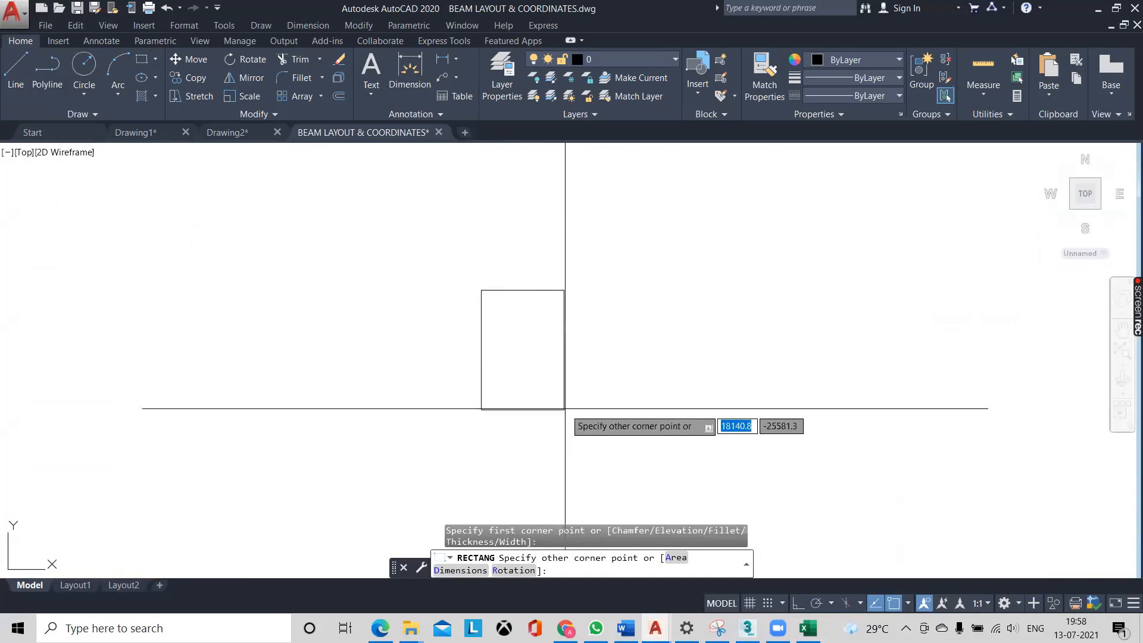
pyautogui.click(467, 570)
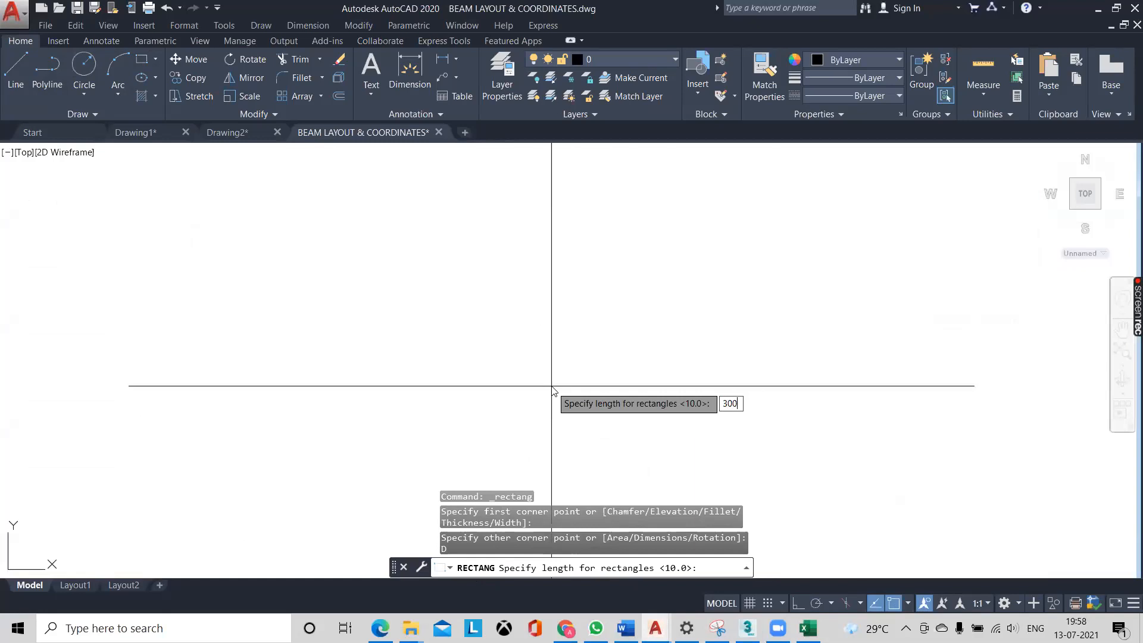
pyautogui.press('Return')
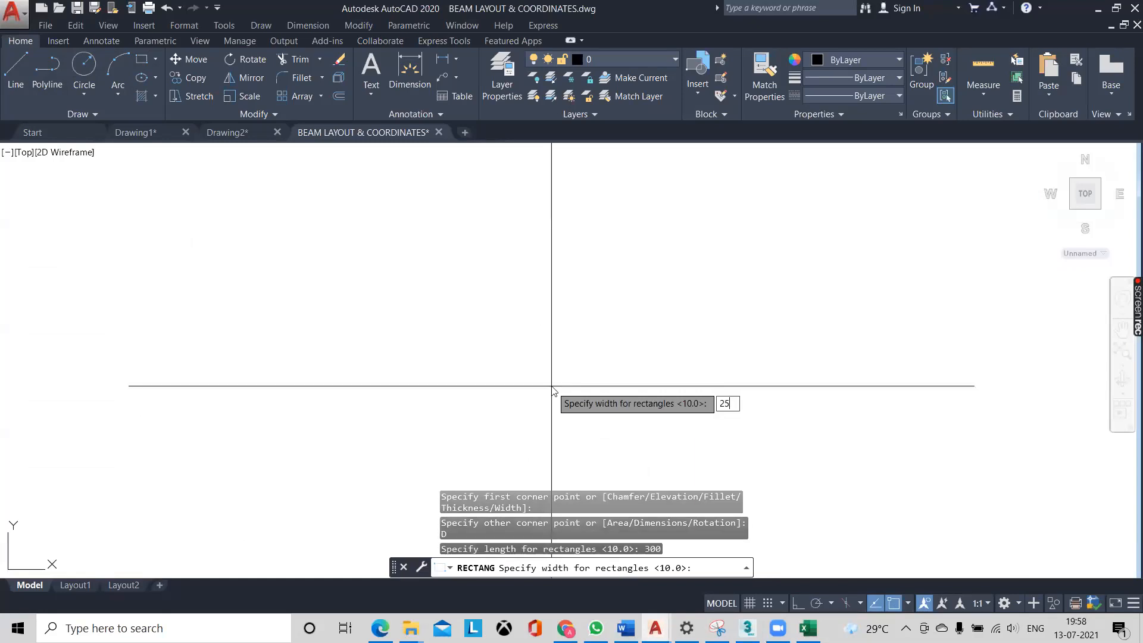
pyautogui.write('0')
pyautogui.press('Return')
pyautogui.click(458, 303)
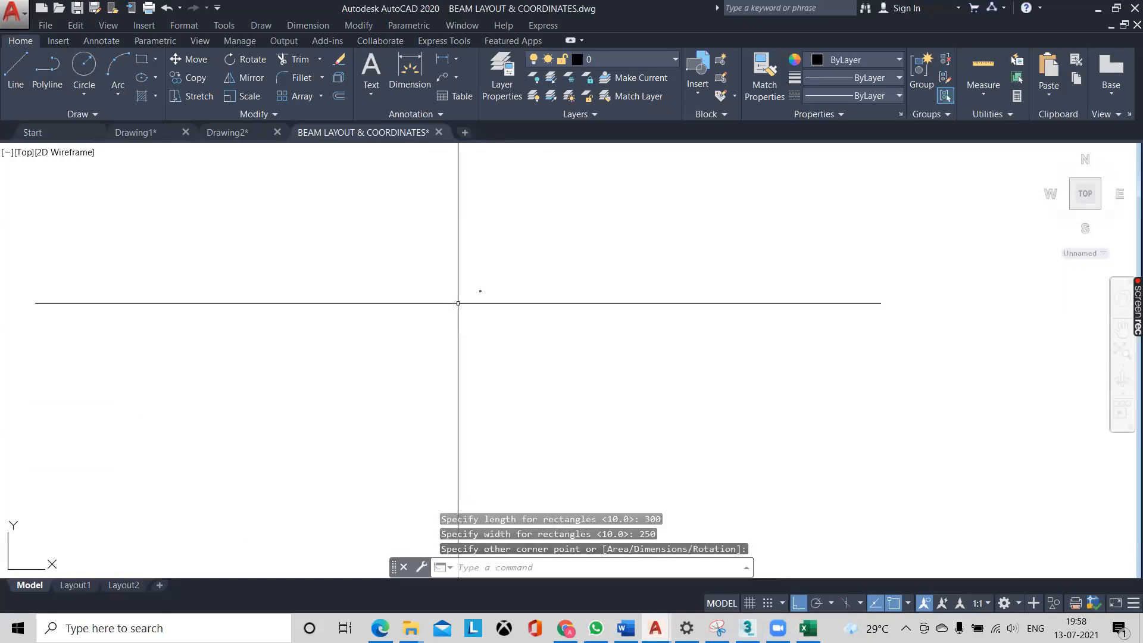
# - Add a linear dimension above the rectangle's top edge to show the column's length
pyautogui.scroll(10, 551, 291)
pyautogui.moveTo(494, 300); pyautogui.dragTo(527, 327, button='middle')
pyautogui.click(442, 60)
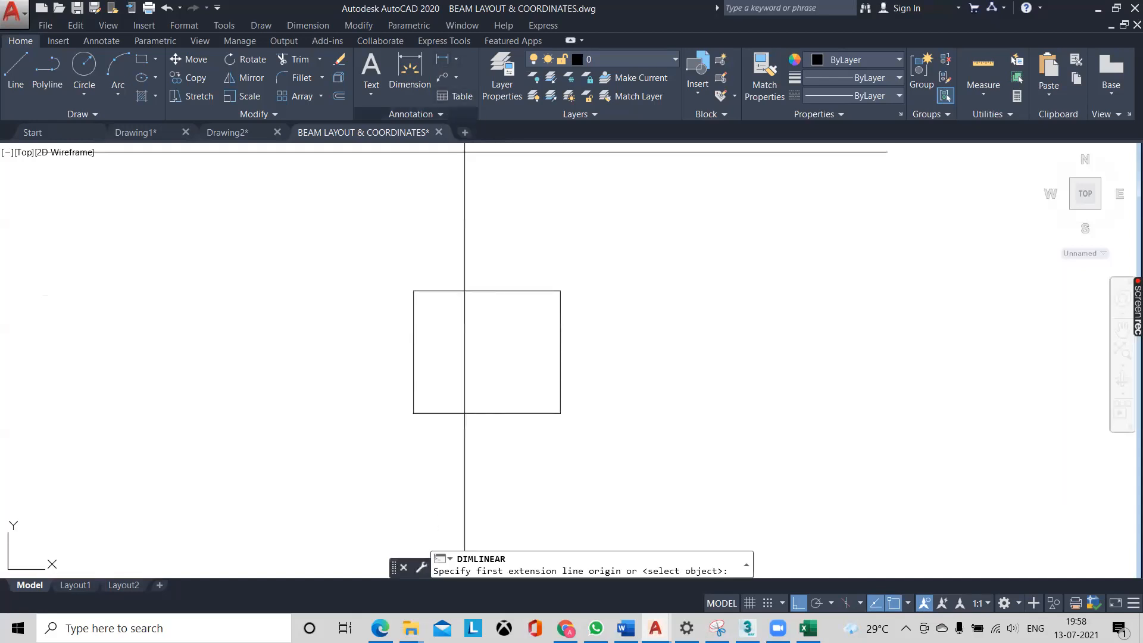
pyautogui.click(560, 291)
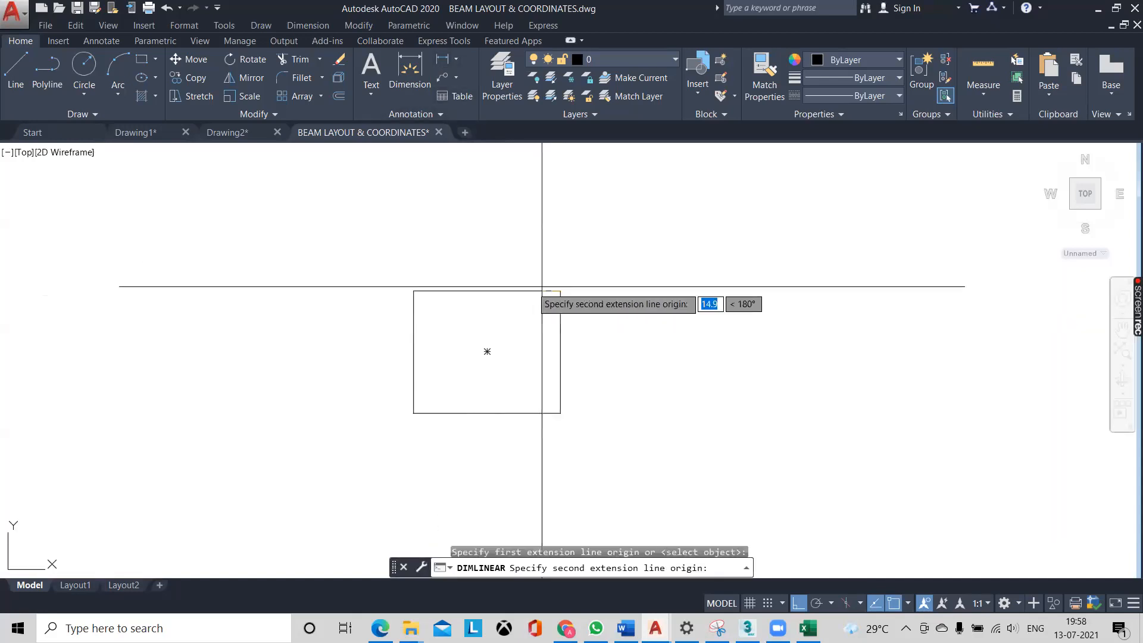
pyautogui.click(419, 291)
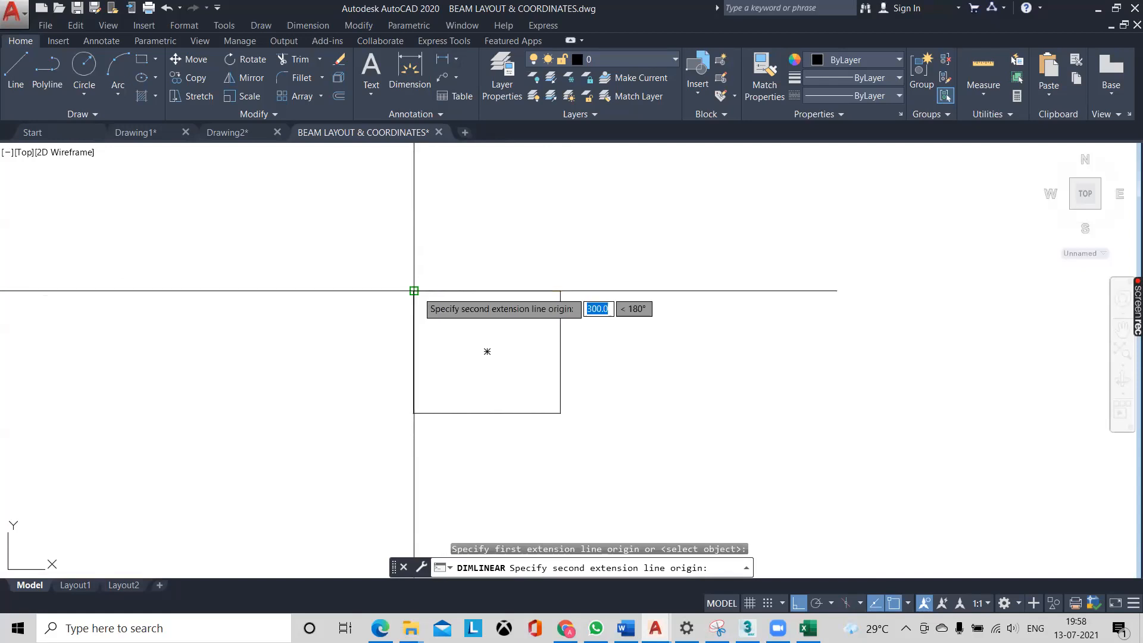
pyautogui.click(451, 253)
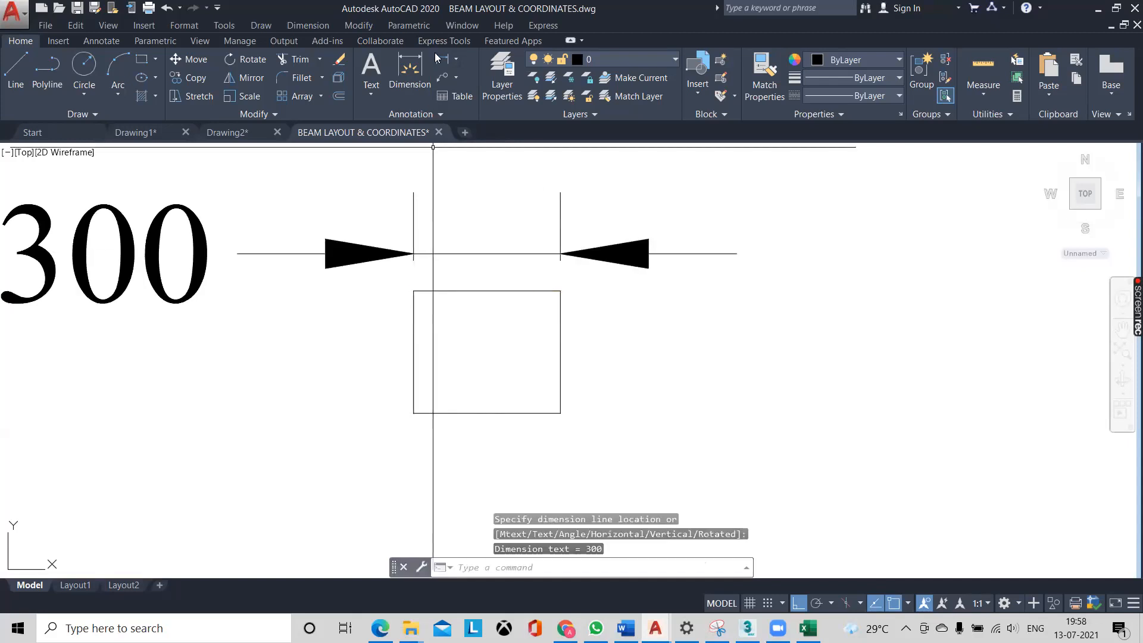
# - Add a vertical linear dimension beside the rectangle's right edge to show the column's width
pyautogui.click(441, 61)
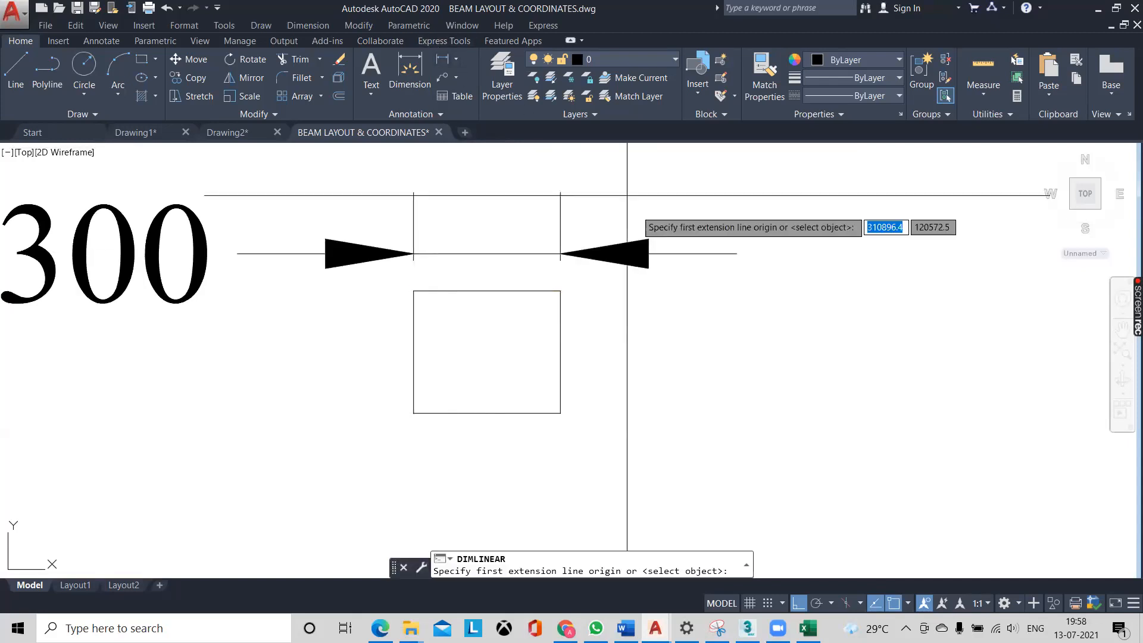
pyautogui.click(560, 291)
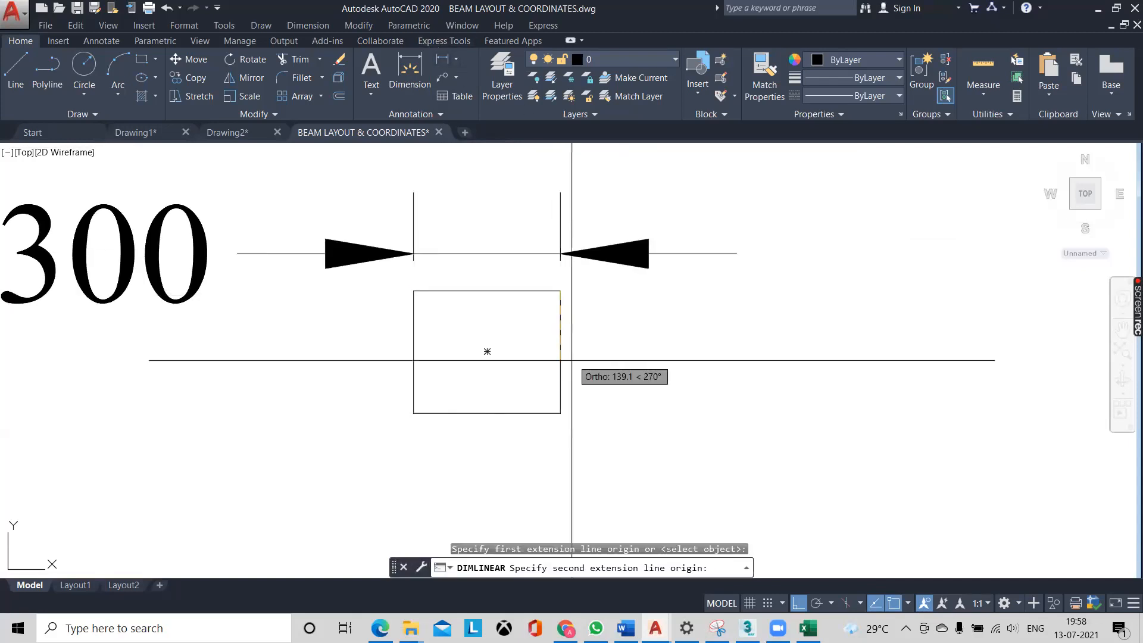
pyautogui.click(561, 413)
pyautogui.click(756, 370)
pyautogui.scroll(-2, 685, 352)
pyautogui.moveTo(686, 350); pyautogui.dragTo(645, 571, button='middle')
pyautogui.scroll(4, 576, 467)
pyautogui.moveTo(577, 467); pyautogui.dragTo(533, 343, button='middle')
pyautogui.scroll(-5, 516, 380)
pyautogui.moveTo(571, 447); pyautogui.dragTo(610, 433, button='middle')
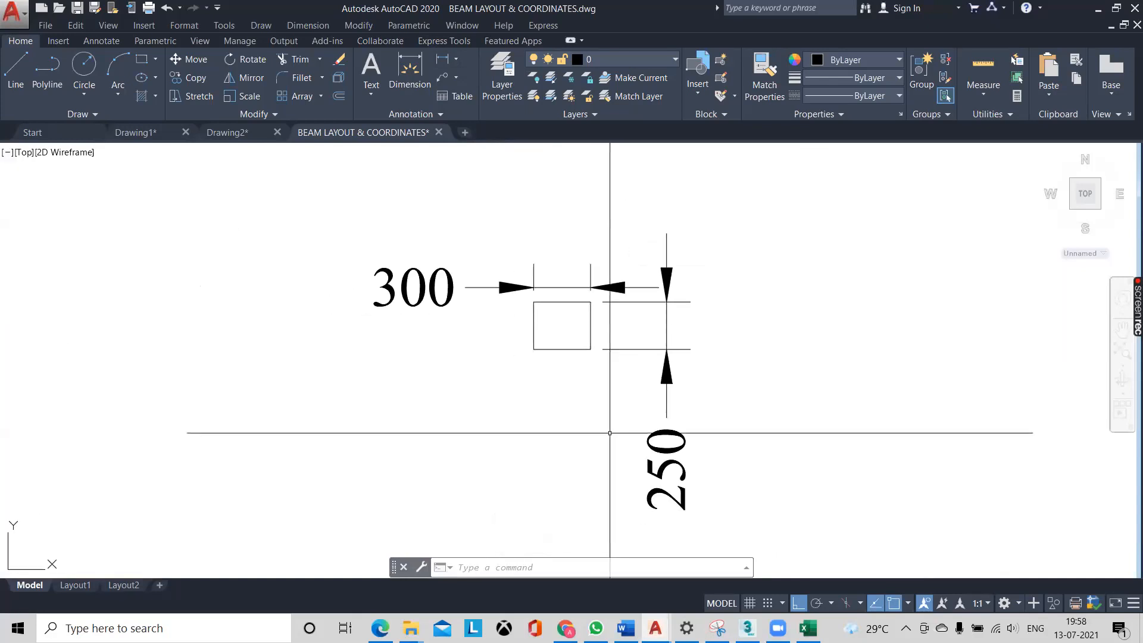
pyautogui.click(674, 461)
pyautogui.press('Escape')
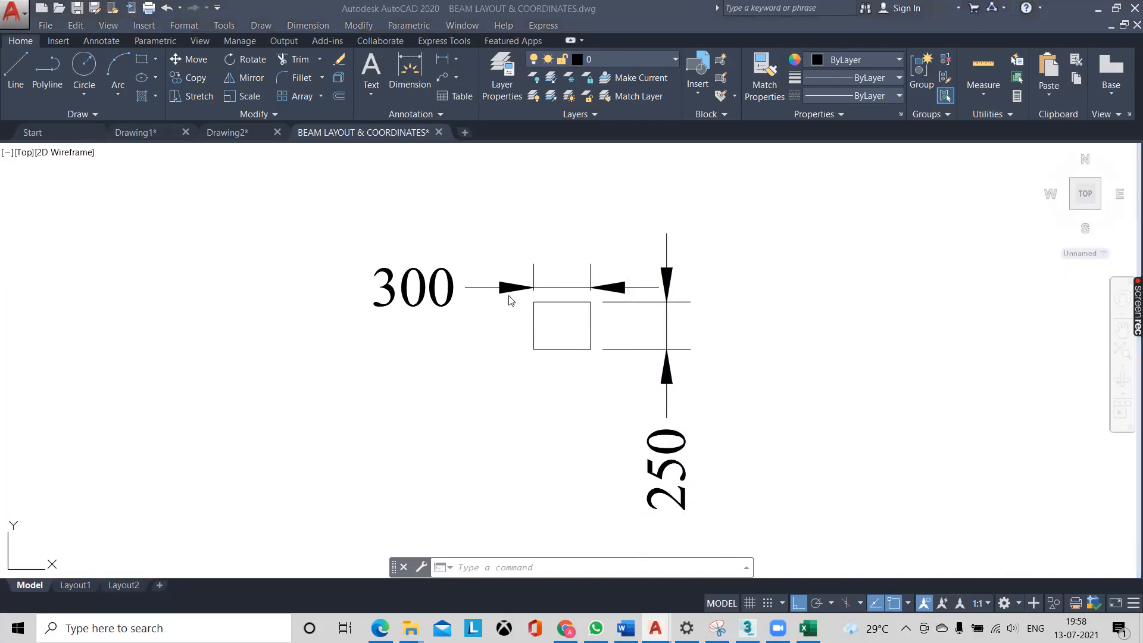
pyautogui.scroll(3, 565, 312)
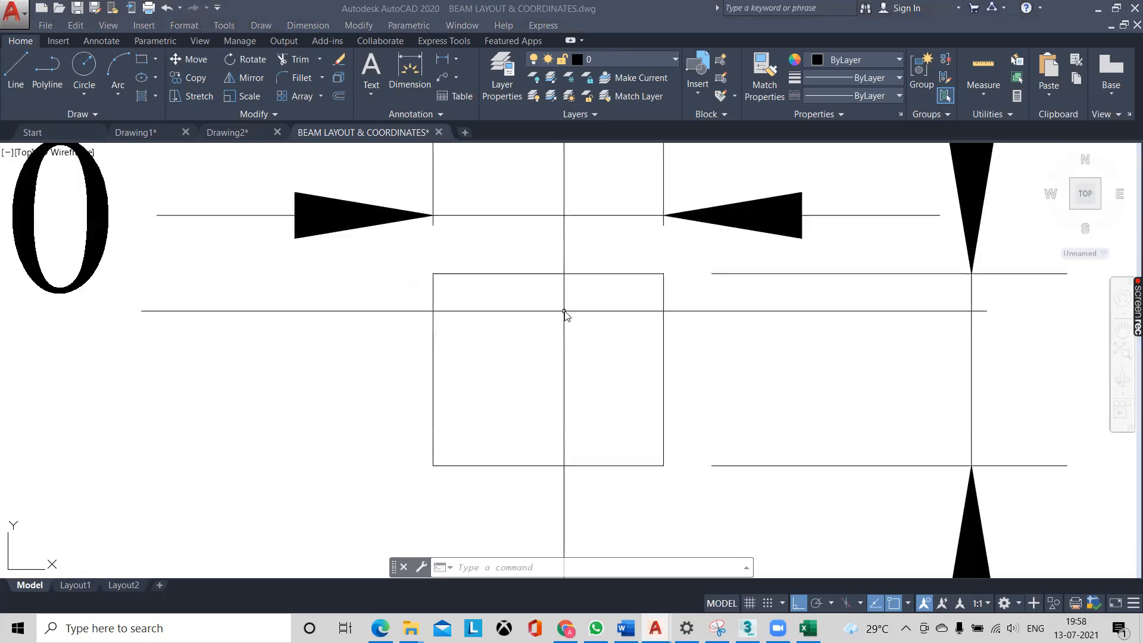
pyautogui.scroll(-2, 564, 312)
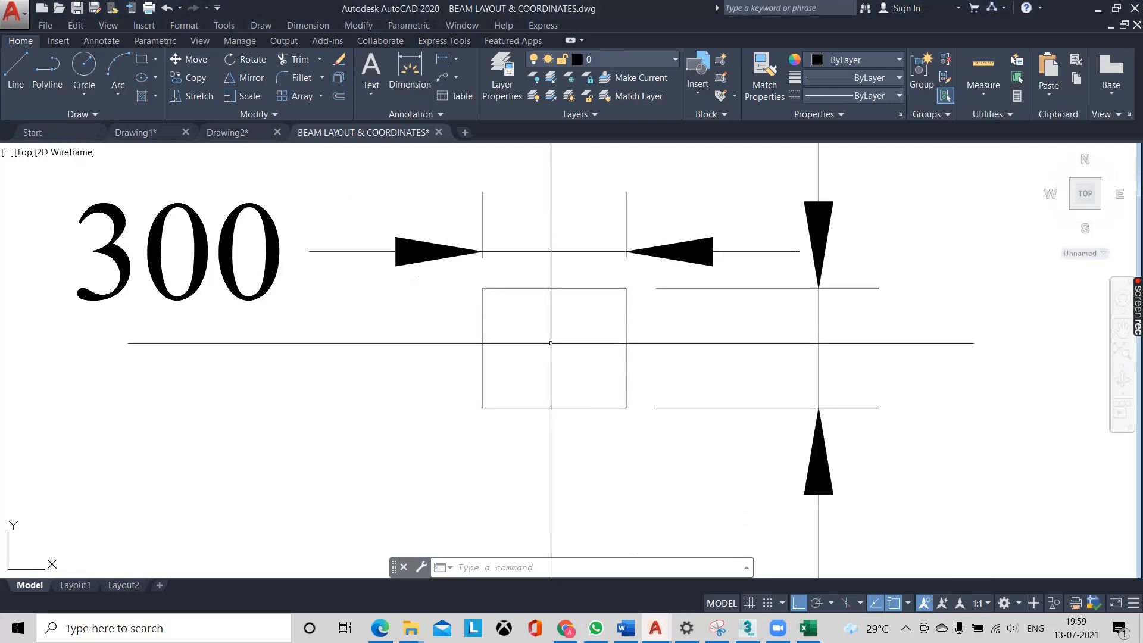
pyautogui.write('o')
pyautogui.press('Return')
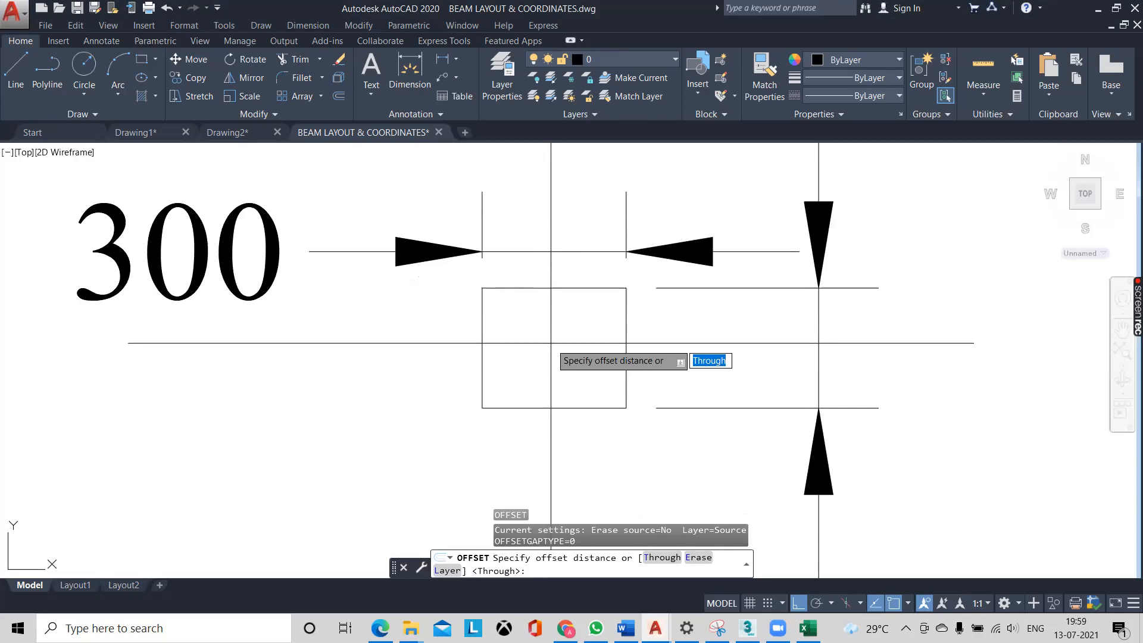
pyautogui.press('Escape')
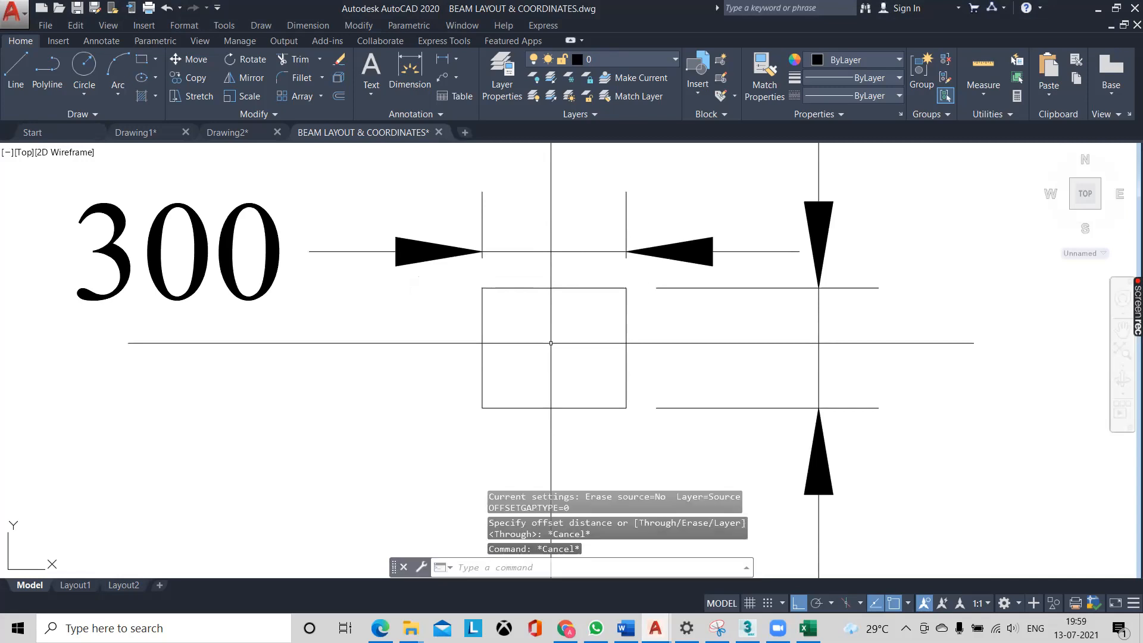
# - Offset the column rectangle inward by 40 to form the inner outline
pyautogui.press('Return')
pyautogui.write('40')
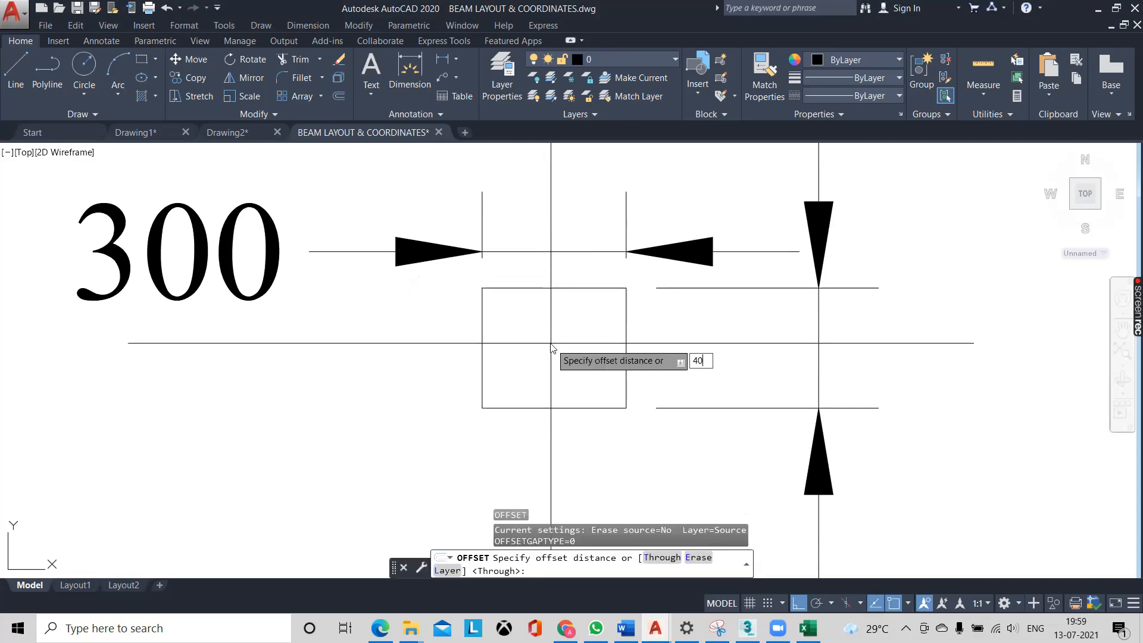
pyautogui.press('Return')
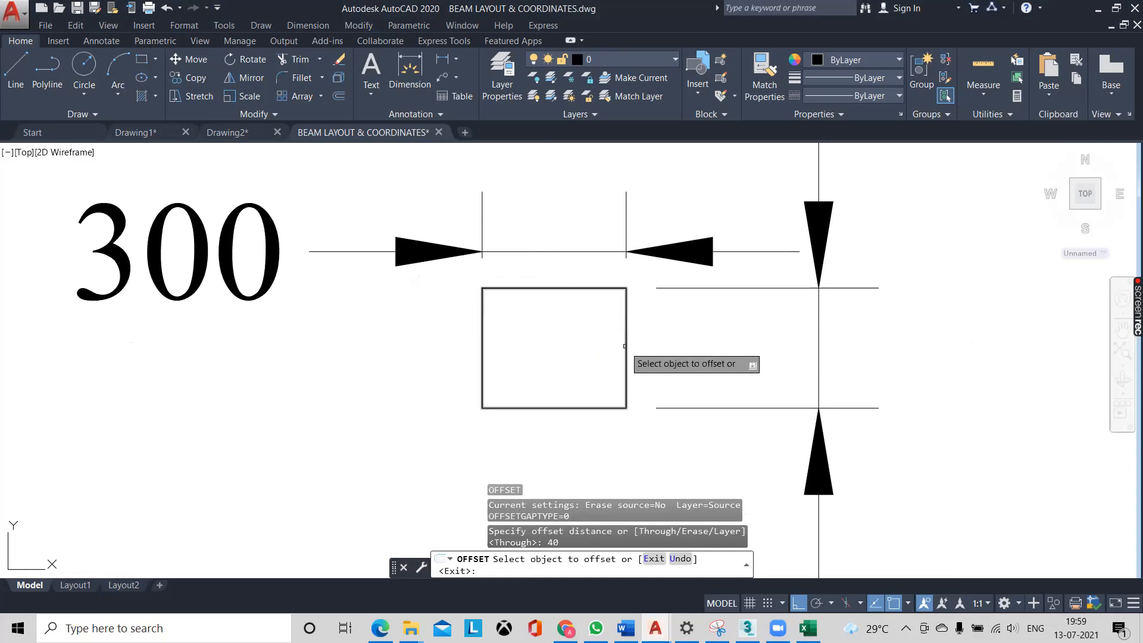
pyautogui.click(626, 352)
pyautogui.click(578, 348)
pyautogui.scroll(2, 583, 356)
pyautogui.press('Escape')
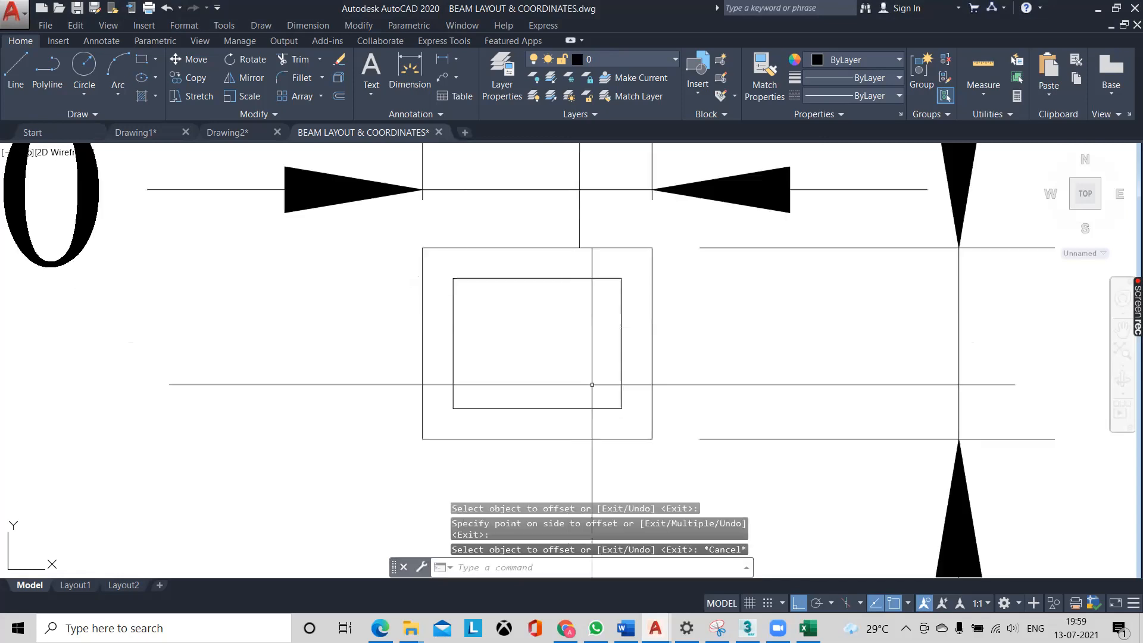
# - Draw a reinforcement bar circle with a radius of 8 in the empty area beside the column section
pyautogui.moveTo(483, 327); pyautogui.dragTo(501, 342, button='middle')
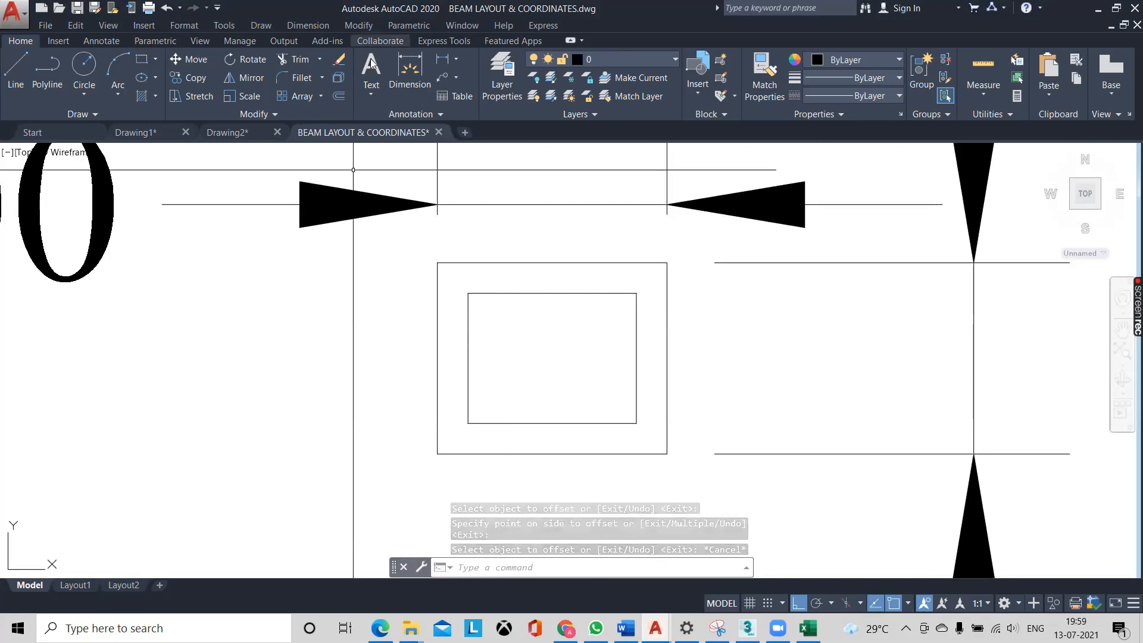
pyautogui.click(85, 89)
pyautogui.click(278, 382)
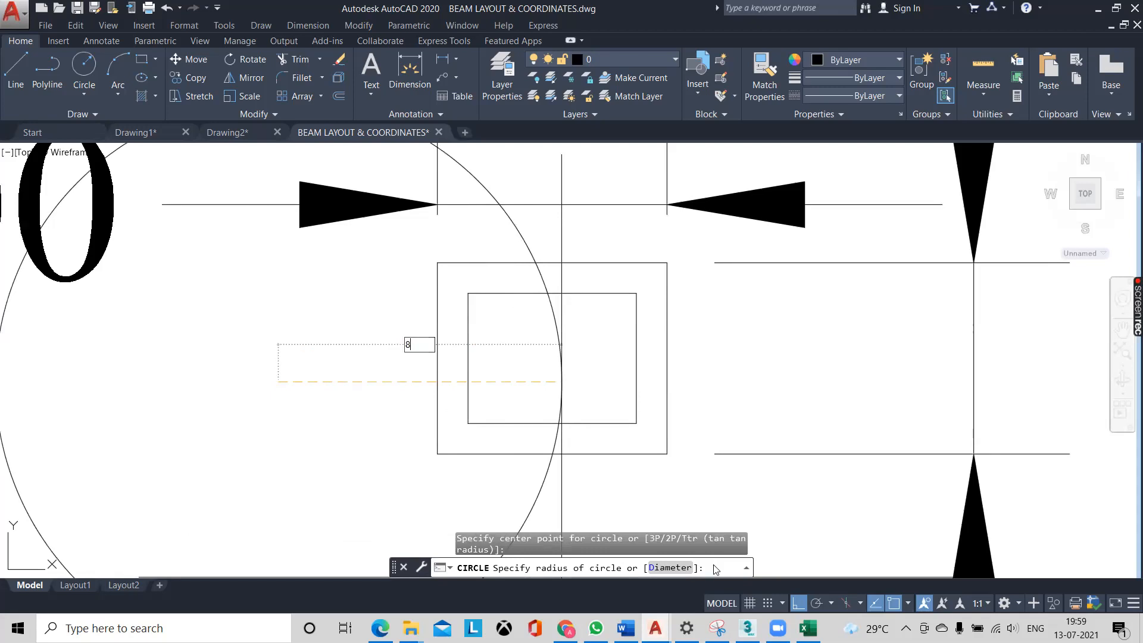
pyautogui.write('8')
pyautogui.press('Return')
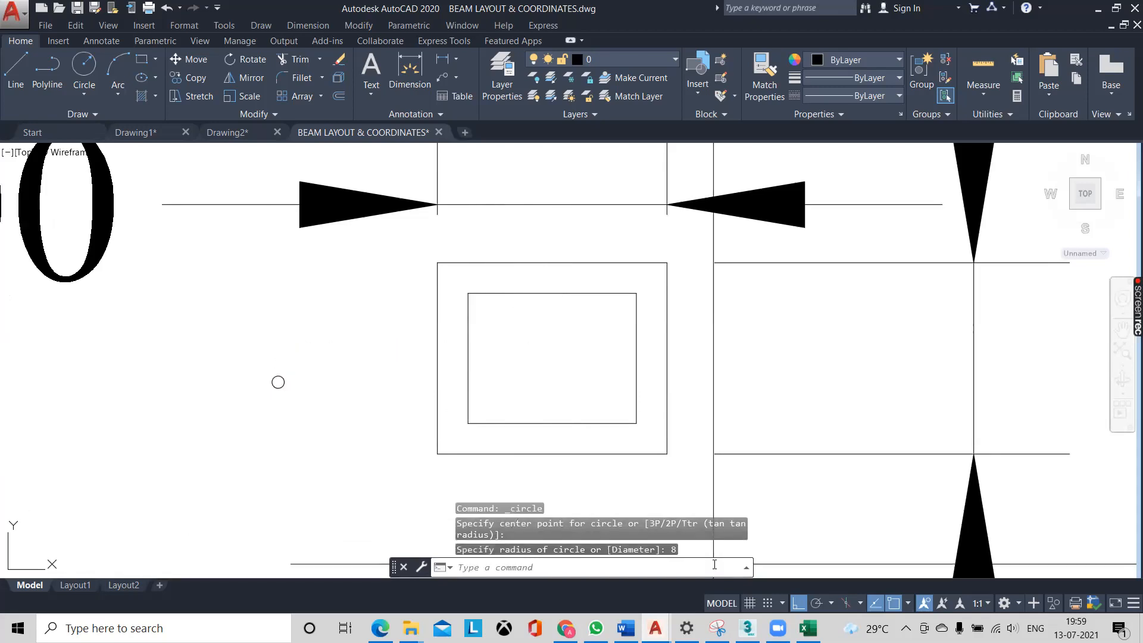
# - Copy the bar circle by its top quadrant onto the inner rectangle's top edge near the upper-left corner
pyautogui.scroll(3, 260, 378)
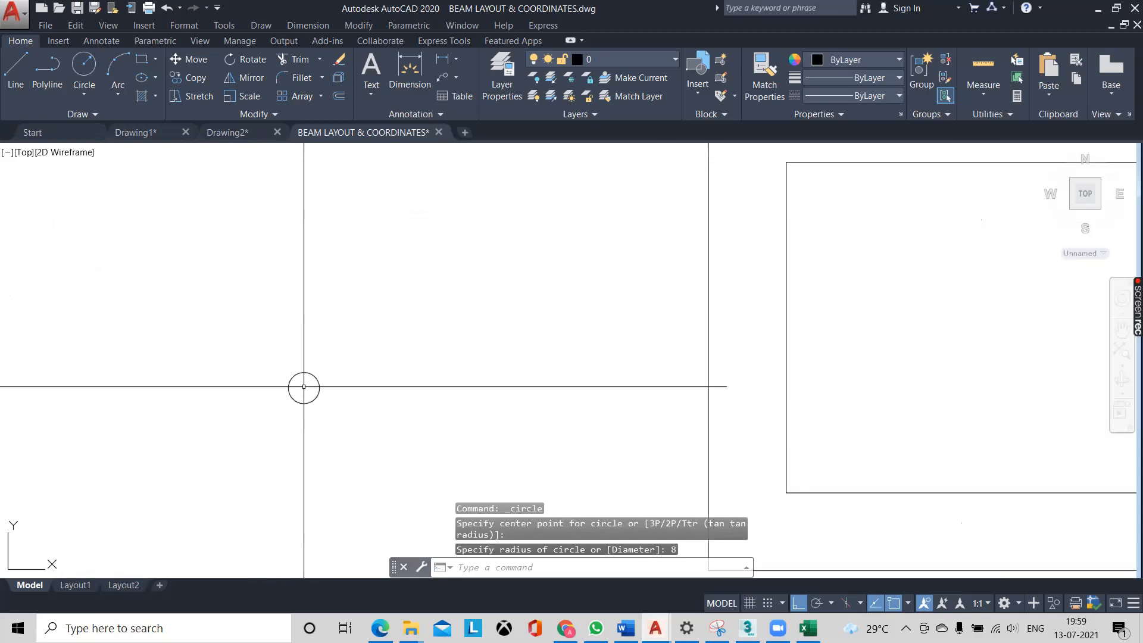
pyautogui.press('Escape')
pyautogui.click(322, 427)
pyautogui.click(276, 353)
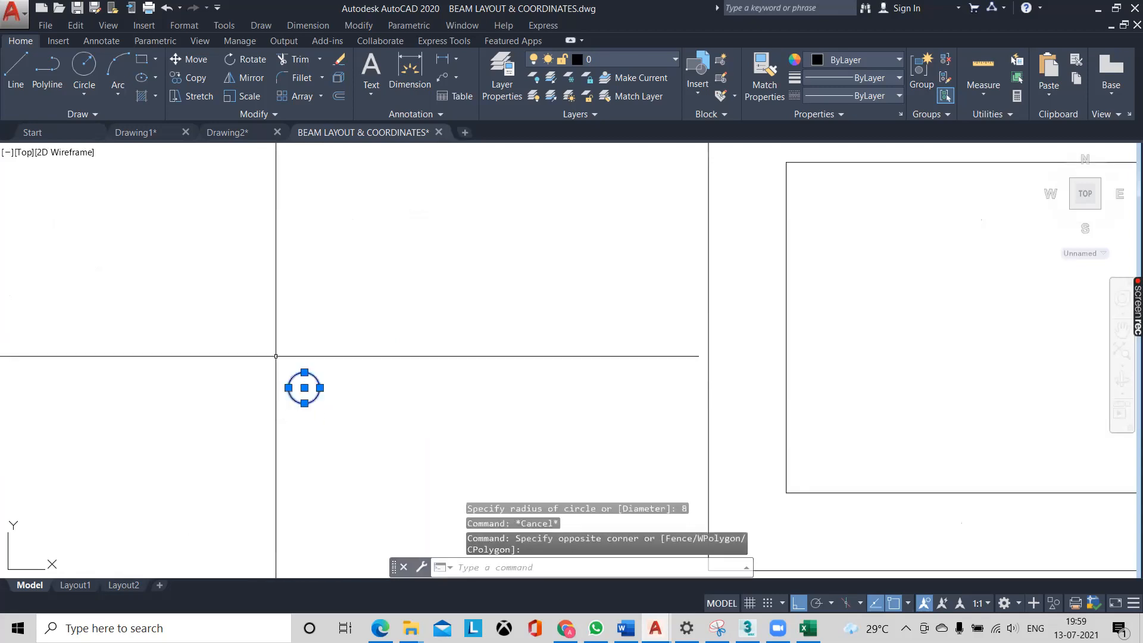
pyautogui.rightClick(277, 353)
pyautogui.click(328, 138)
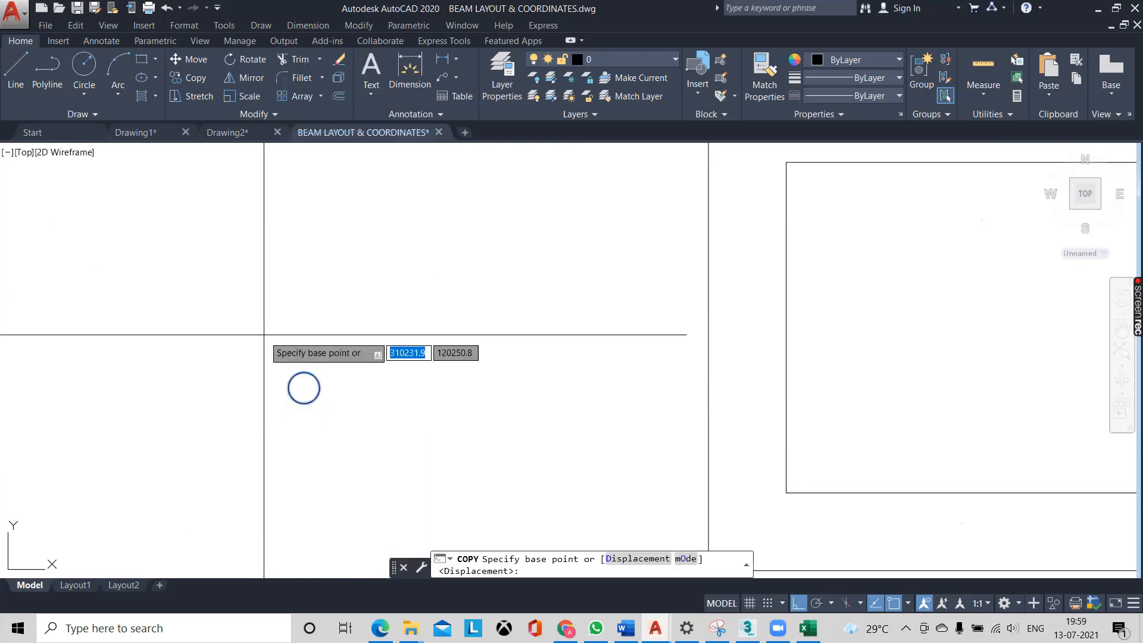
pyautogui.click(305, 372)
pyautogui.scroll(-5, 305, 373)
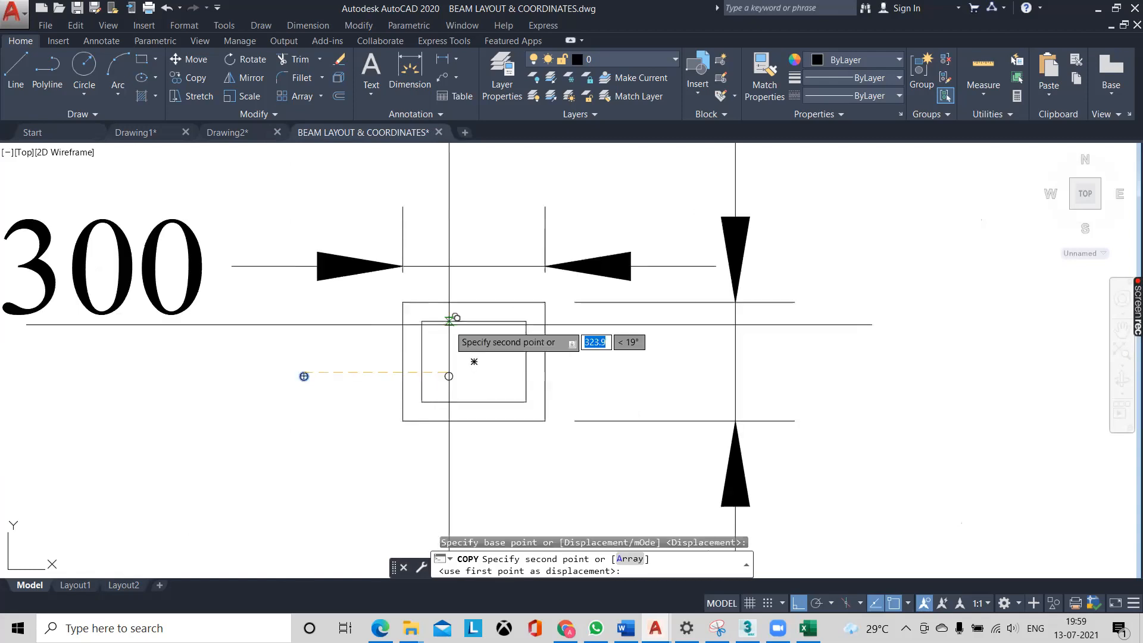
pyautogui.scroll(8, 443, 319)
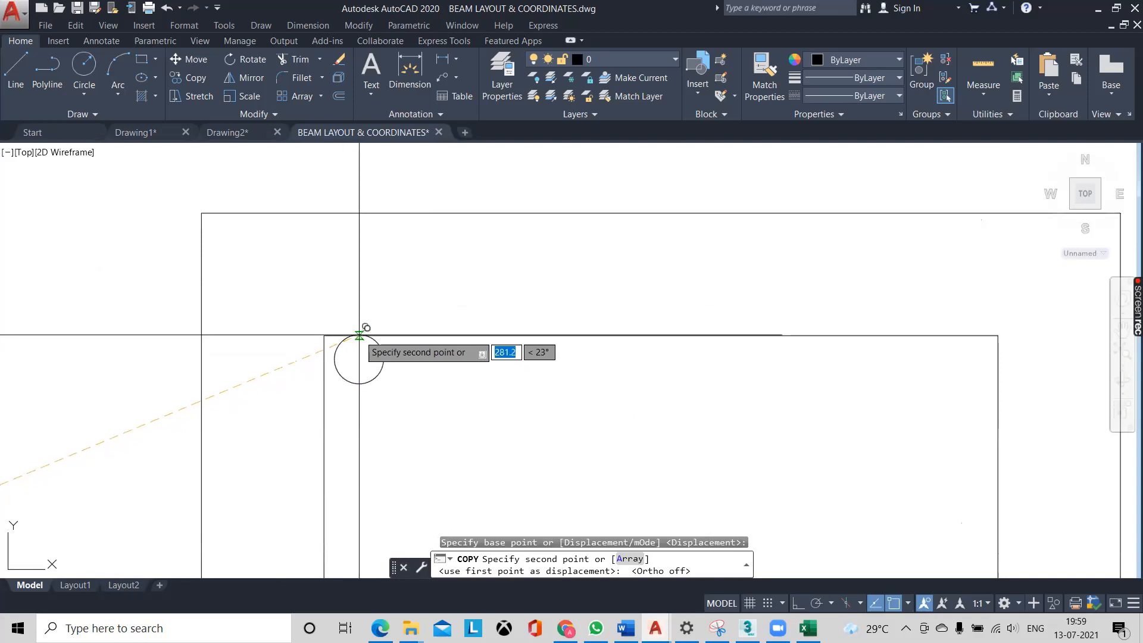
pyautogui.click(359, 336)
pyautogui.press('Escape')
# - Move the copied bar circle horizontally so it also touches the inner rectangle's left edge
pyautogui.scroll(4, 352, 364)
pyautogui.moveTo(340, 345); pyautogui.dragTo(358, 359, button='middle')
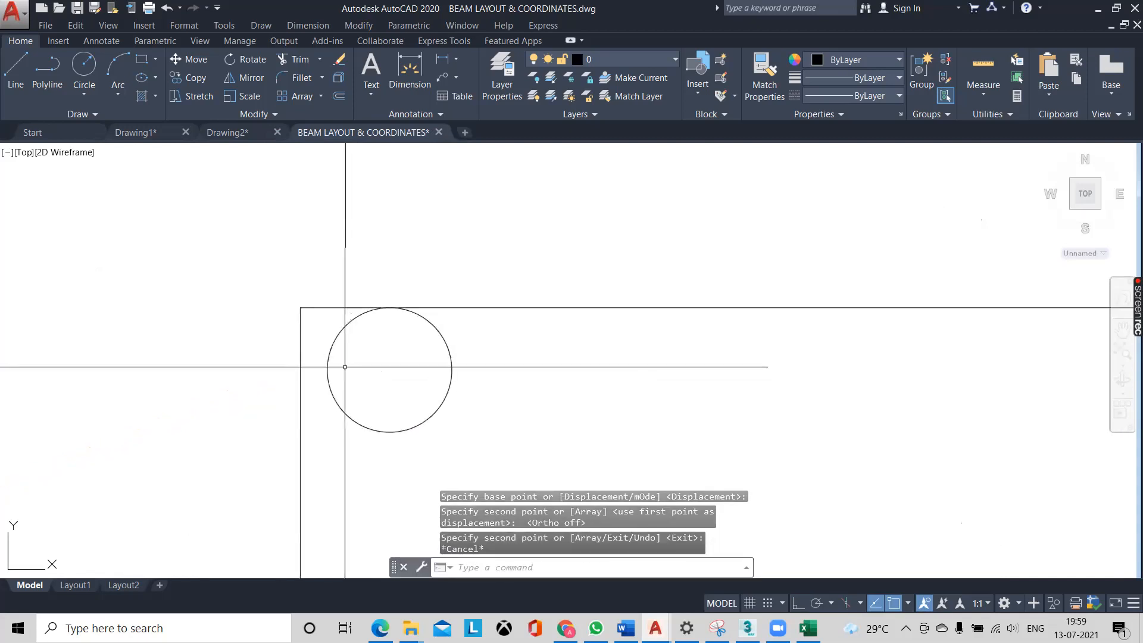
pyautogui.click(344, 367)
pyautogui.click(321, 348)
pyautogui.rightClick(315, 370)
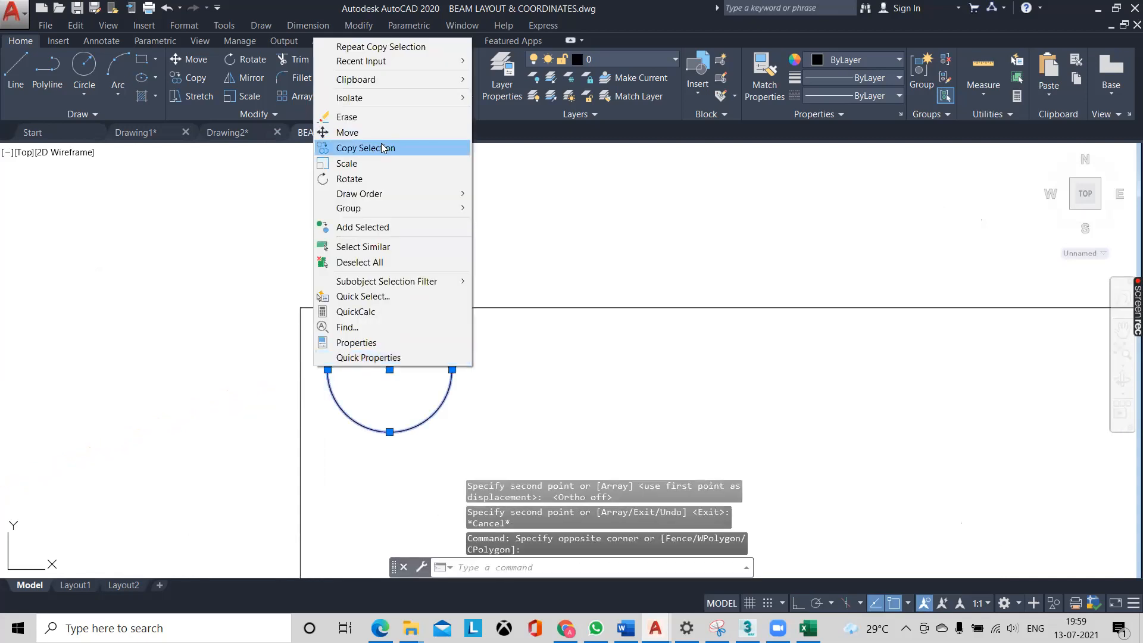
pyautogui.click(378, 131)
pyautogui.click(327, 369)
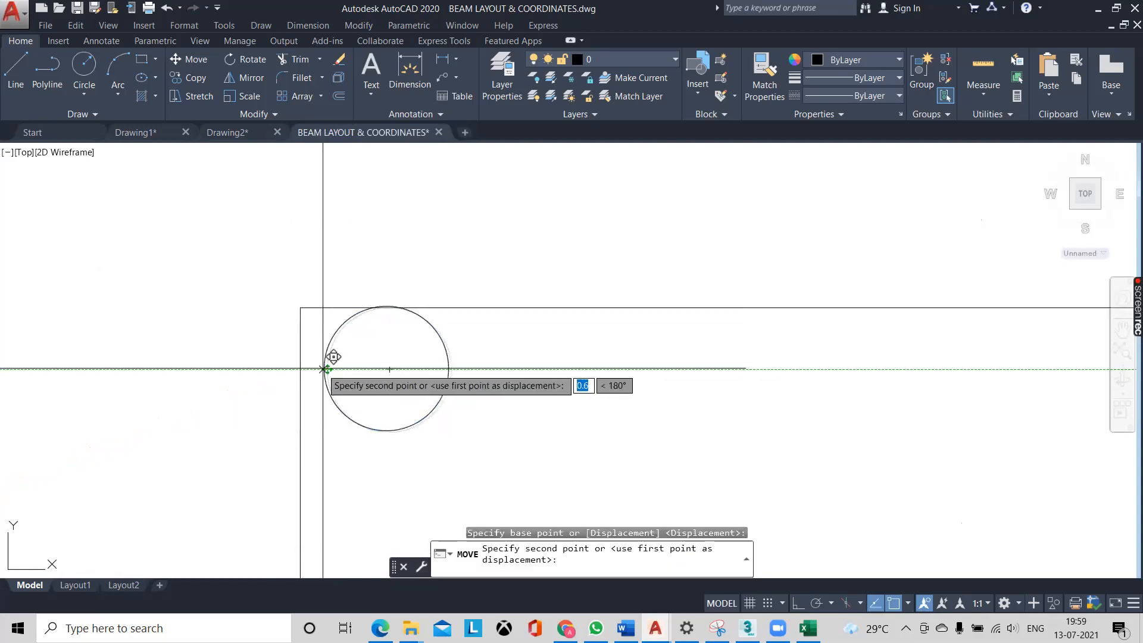
pyautogui.click(310, 358)
pyautogui.scroll(8, 355, 308)
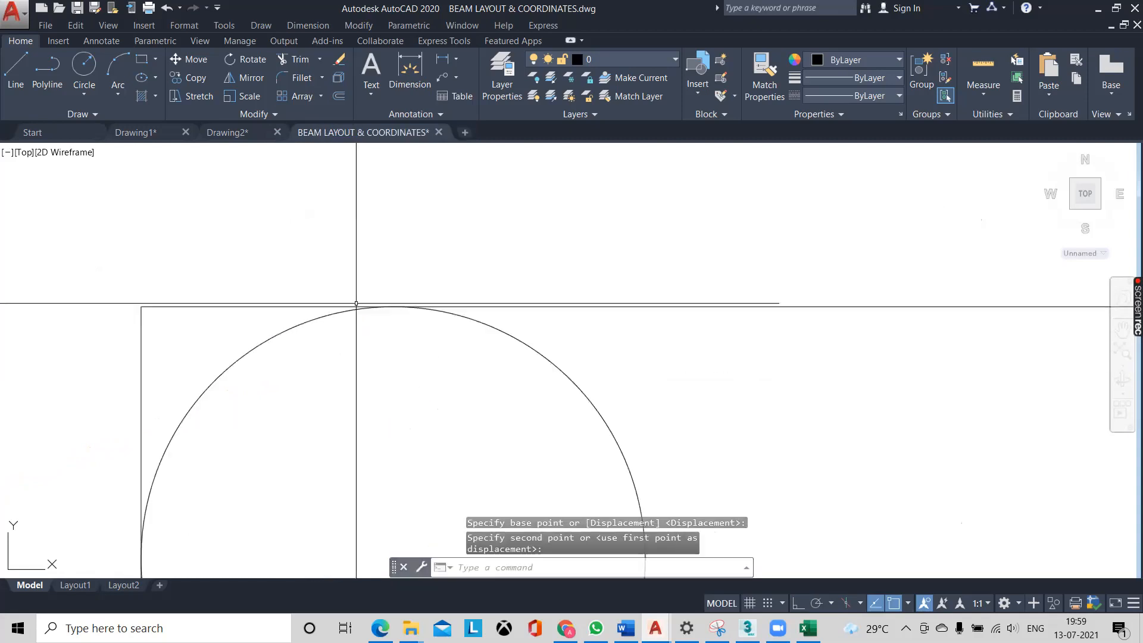
pyautogui.scroll(-9, 434, 291)
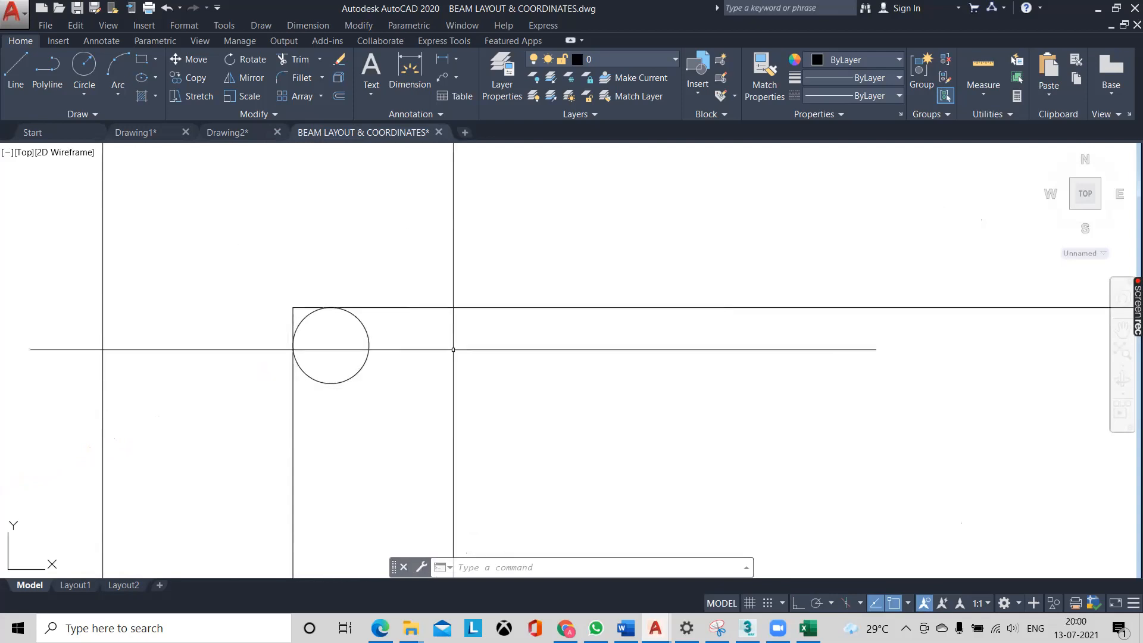
# - Copy the upper-left bar circle by its top quadrant to the midpoint of the inner rectangle's top edge
pyautogui.scroll(-4, 392, 289)
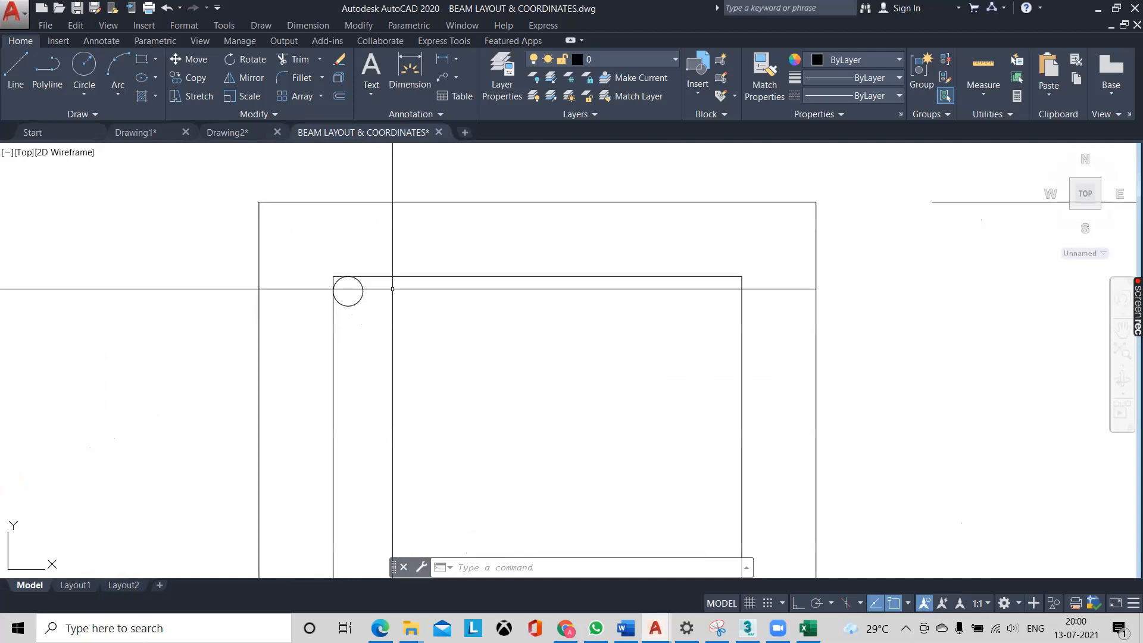
pyautogui.scroll(-2, 393, 289)
pyautogui.scroll(6, 373, 303)
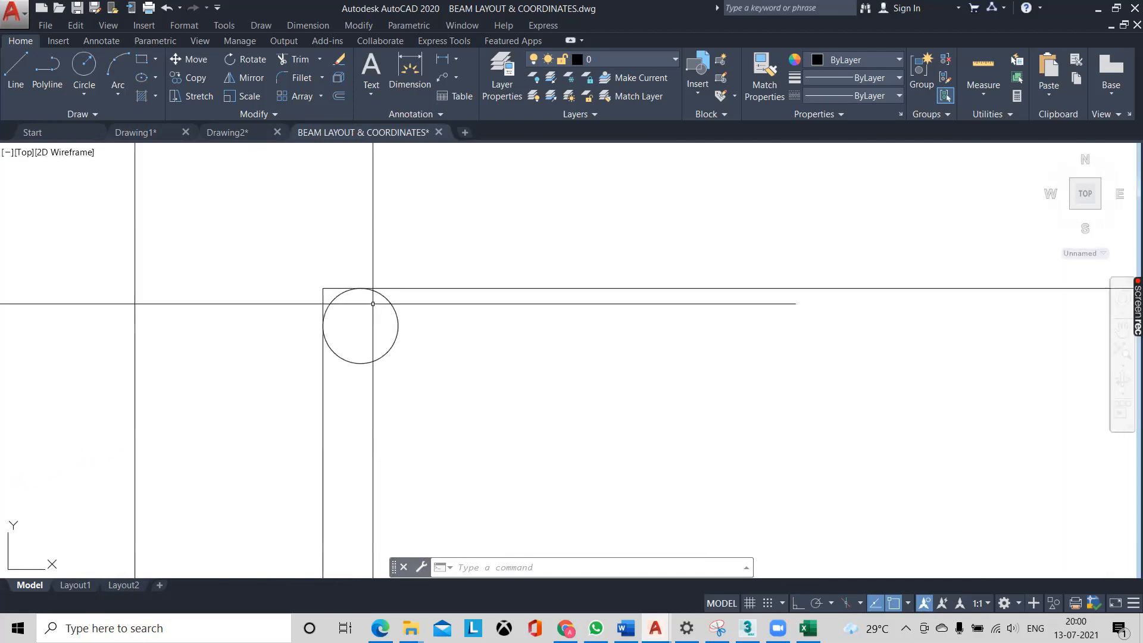
pyautogui.click(411, 340)
pyautogui.click(384, 327)
pyautogui.scroll(-2, 417, 357)
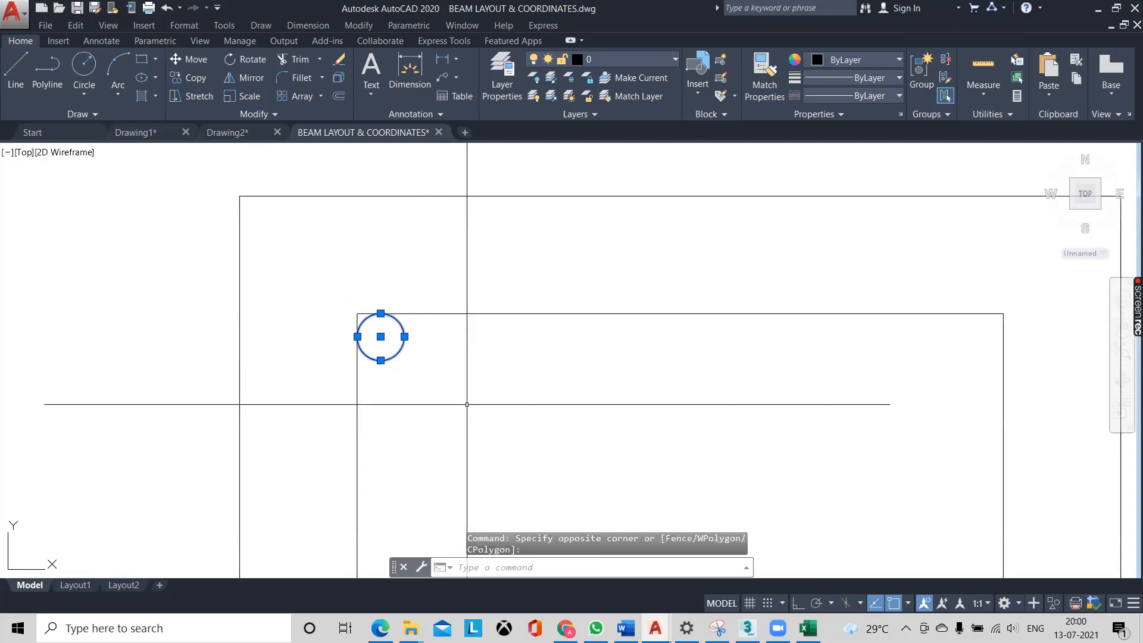
pyautogui.rightClick(467, 404)
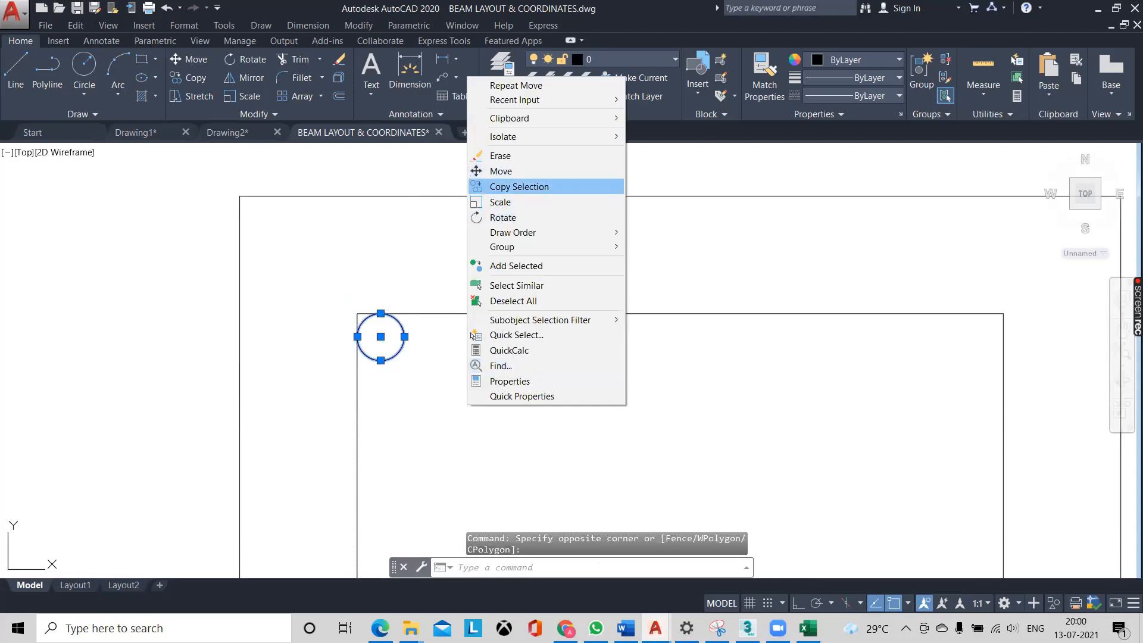
pyautogui.click(519, 187)
pyautogui.click(381, 314)
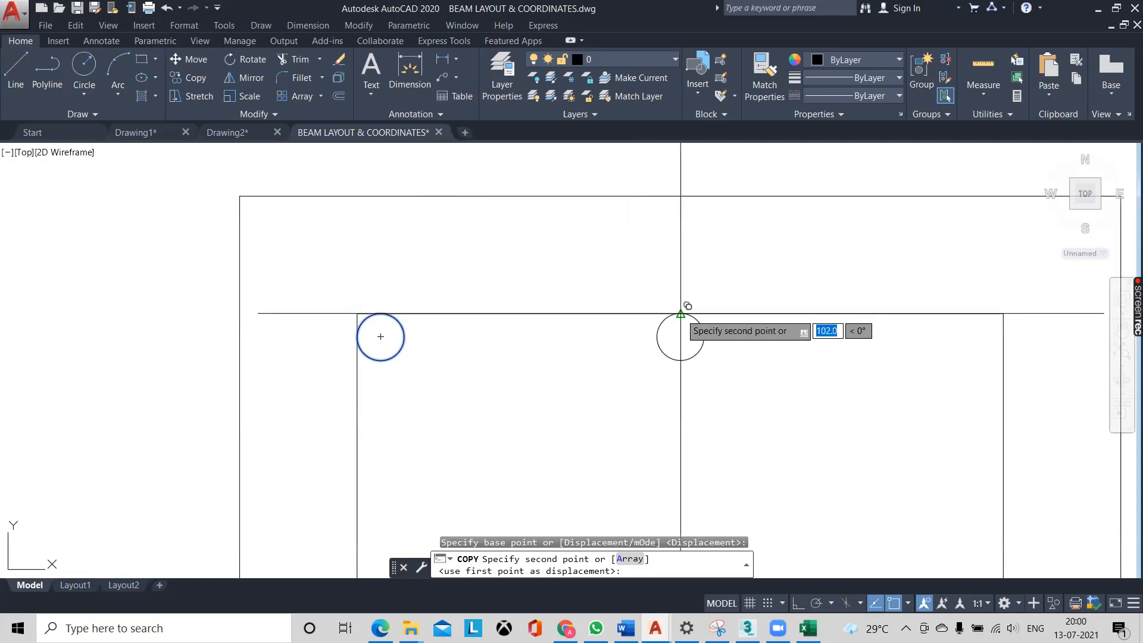
pyautogui.click(681, 314)
pyautogui.moveTo(688, 340)
pyautogui.mouseDown(button='middle')
pyautogui.moveTo(493, 329)
pyautogui.moveTo(541, 317)
pyautogui.mouseUp(button='middle')
pyautogui.press('Escape')
pyautogui.scroll(-2, 495, 330)
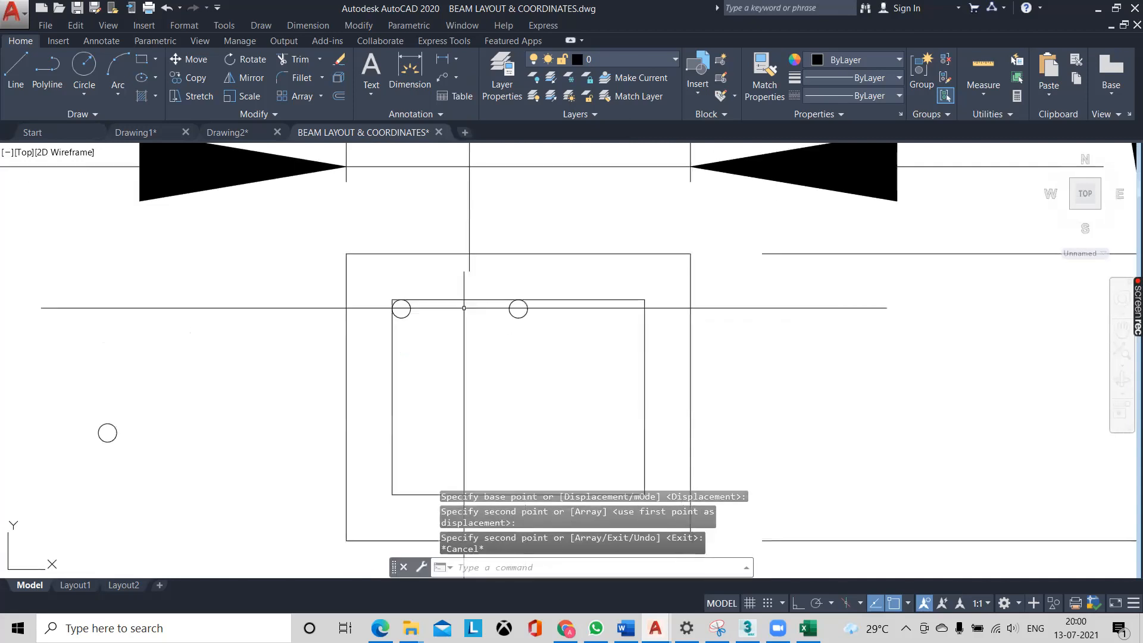
# - Mirror the upper-left bar circle about the section's vertical centreline, keeping the original
pyautogui.click(365, 291)
pyautogui.click(419, 333)
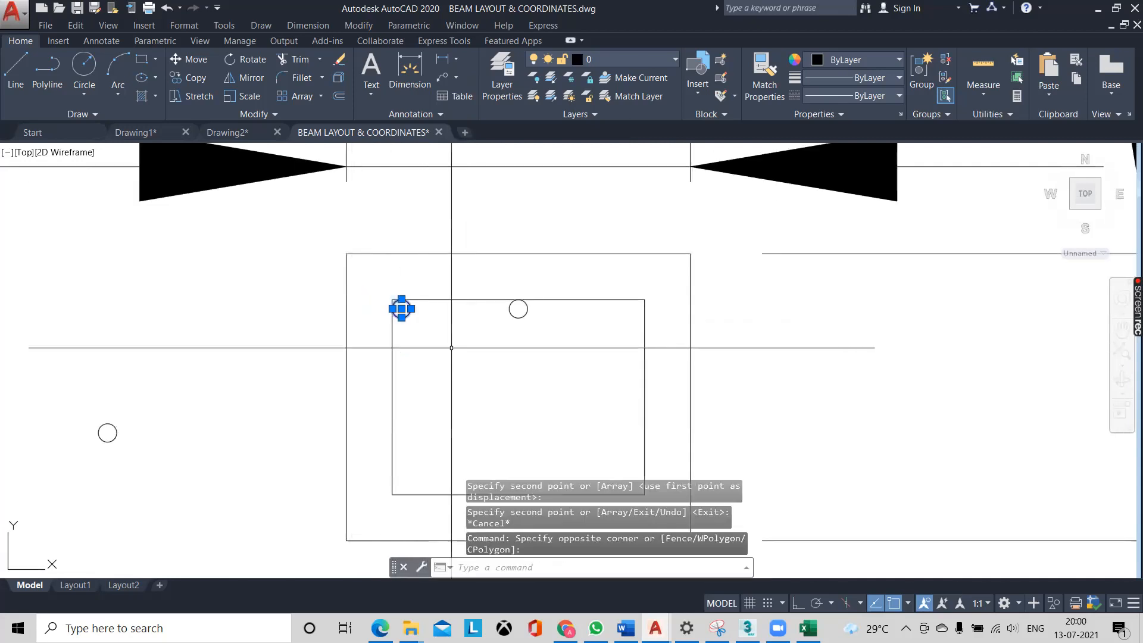
pyautogui.write('mi')
pyautogui.press('Return')
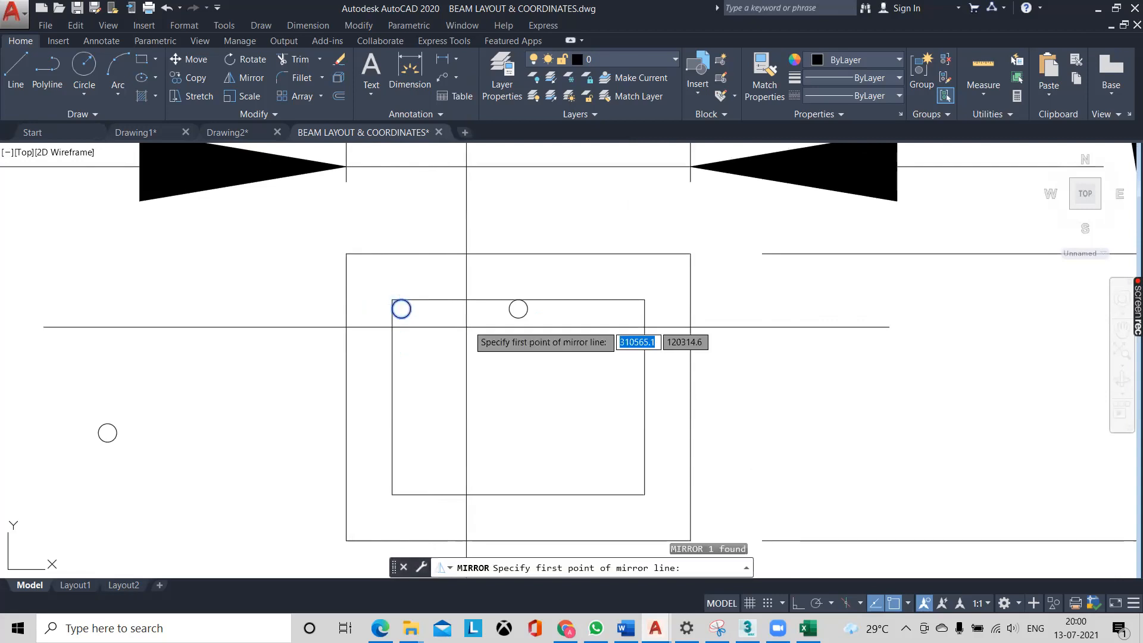
pyautogui.click(519, 299)
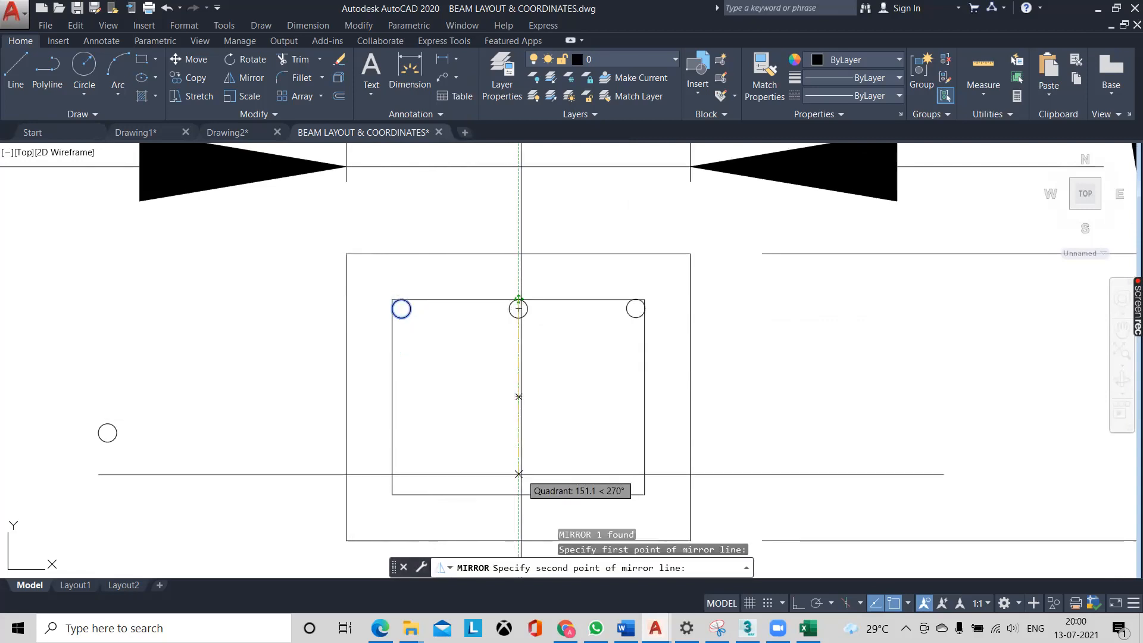
pyautogui.click(518, 494)
pyautogui.press('Return')
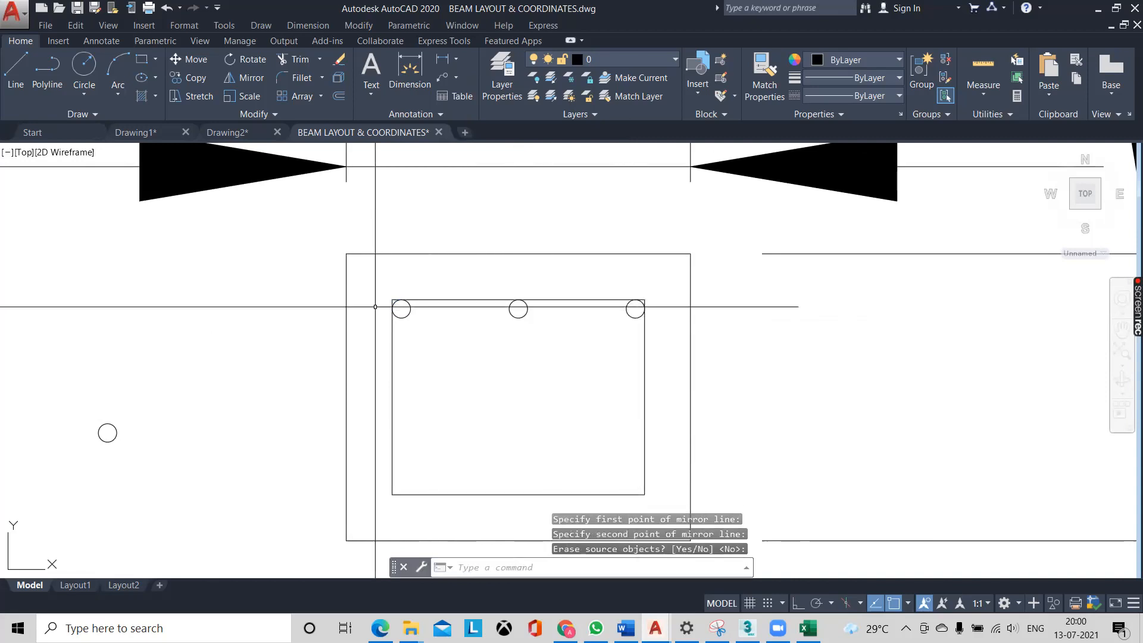
# - Mirror the three upper bar circles about the inner rectangle's horizontal centreline, keeping the originals
pyautogui.click(385, 286)
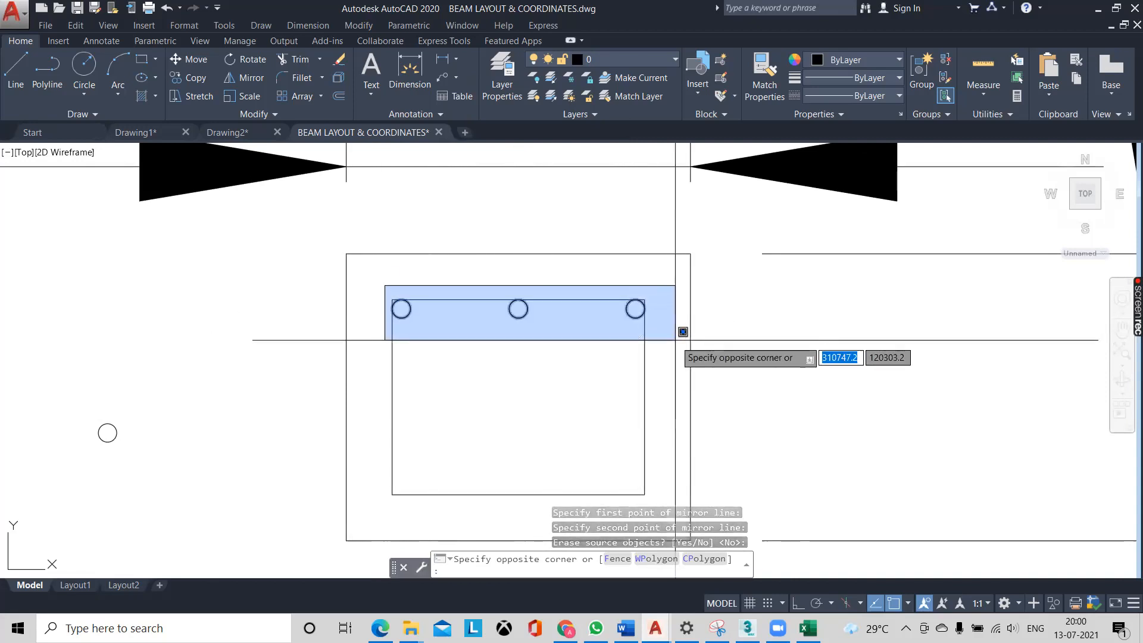
pyautogui.click(680, 342)
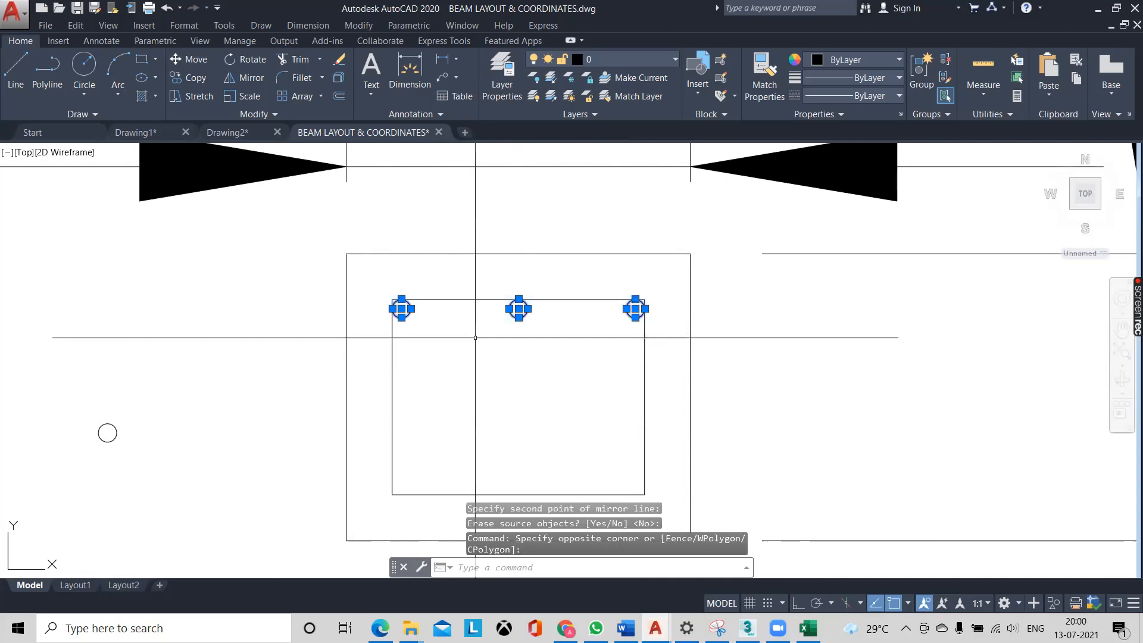
pyautogui.click(242, 76)
pyautogui.click(393, 396)
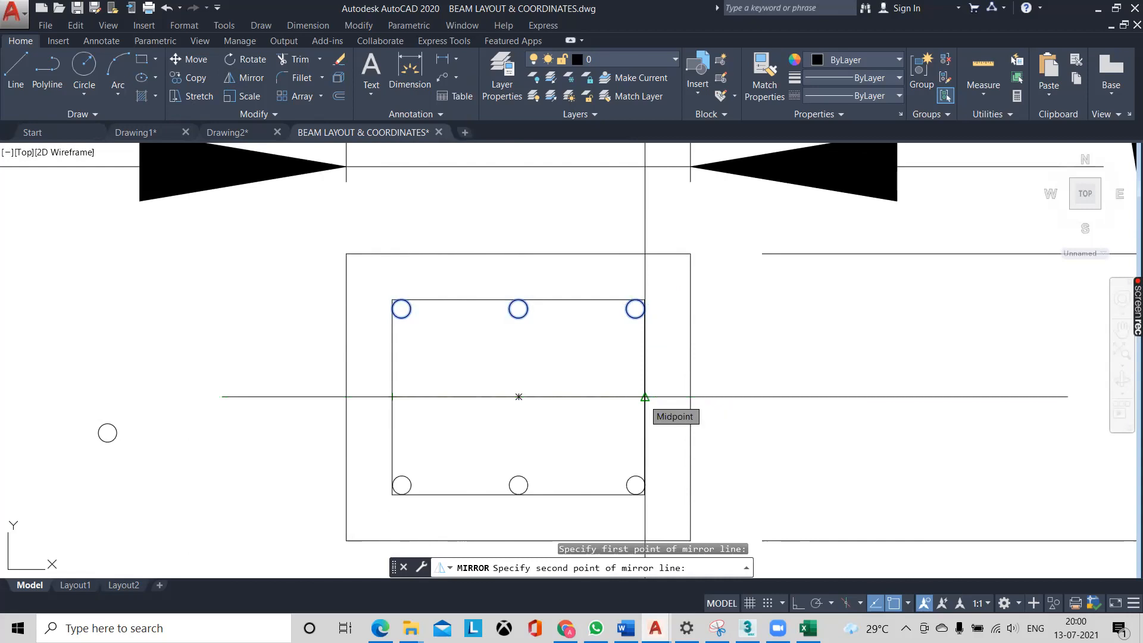
pyautogui.click(645, 396)
pyautogui.press('Return')
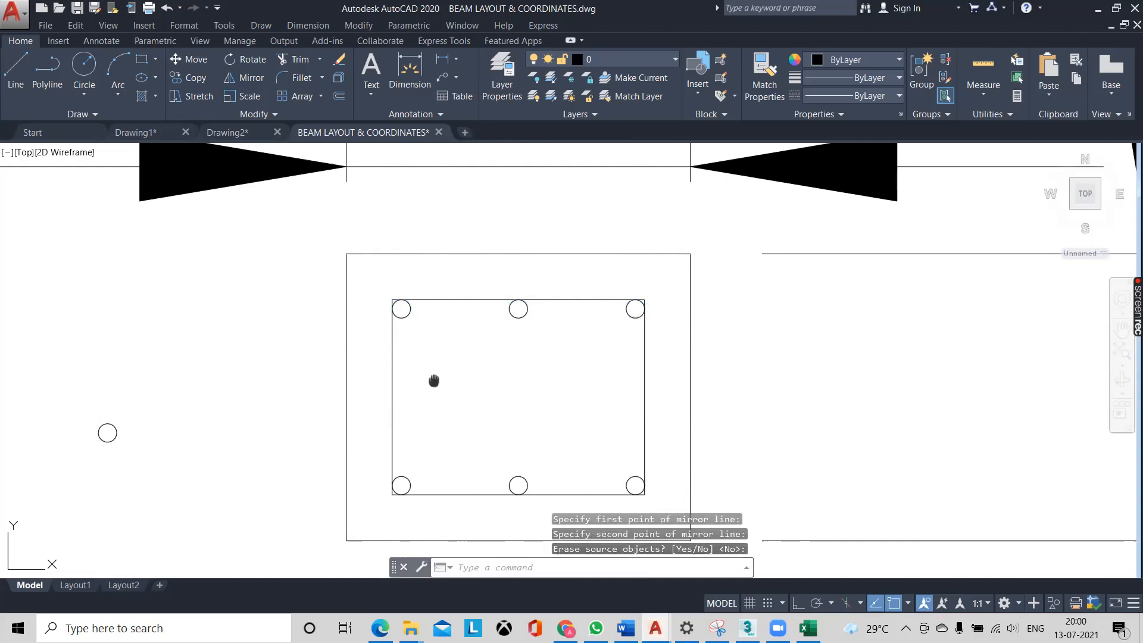
# - Draw a slanted stirrup hook line from the lower-left side of the upper-left bar circle down into the section
pyautogui.moveTo(434, 380); pyautogui.dragTo(447, 358, button='middle')
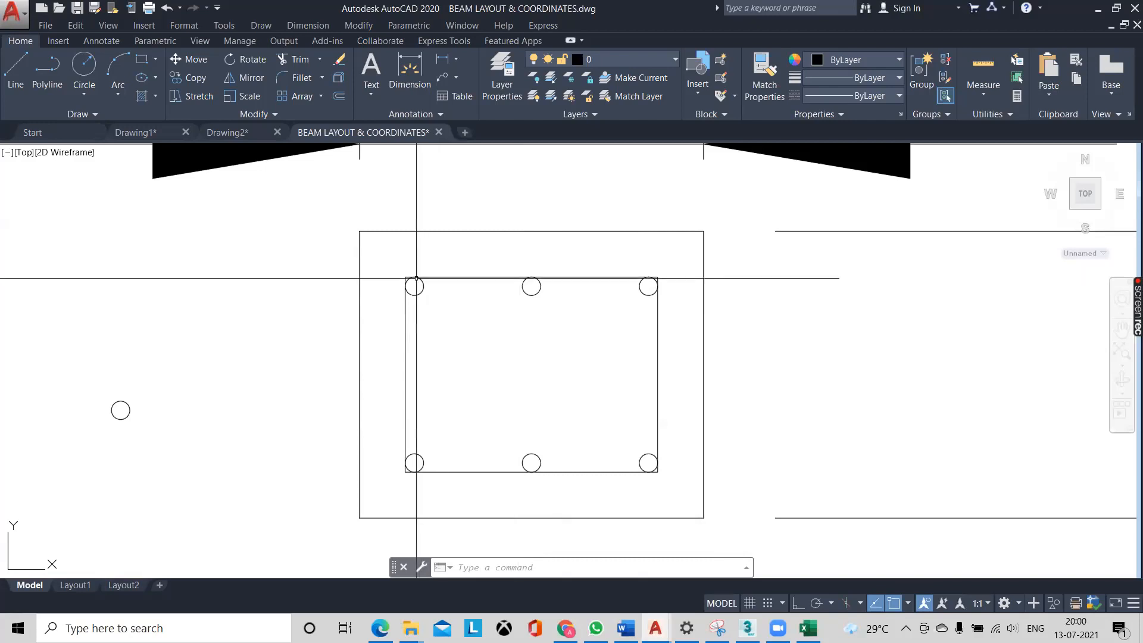
pyautogui.click(18, 78)
pyautogui.scroll(5, 373, 279)
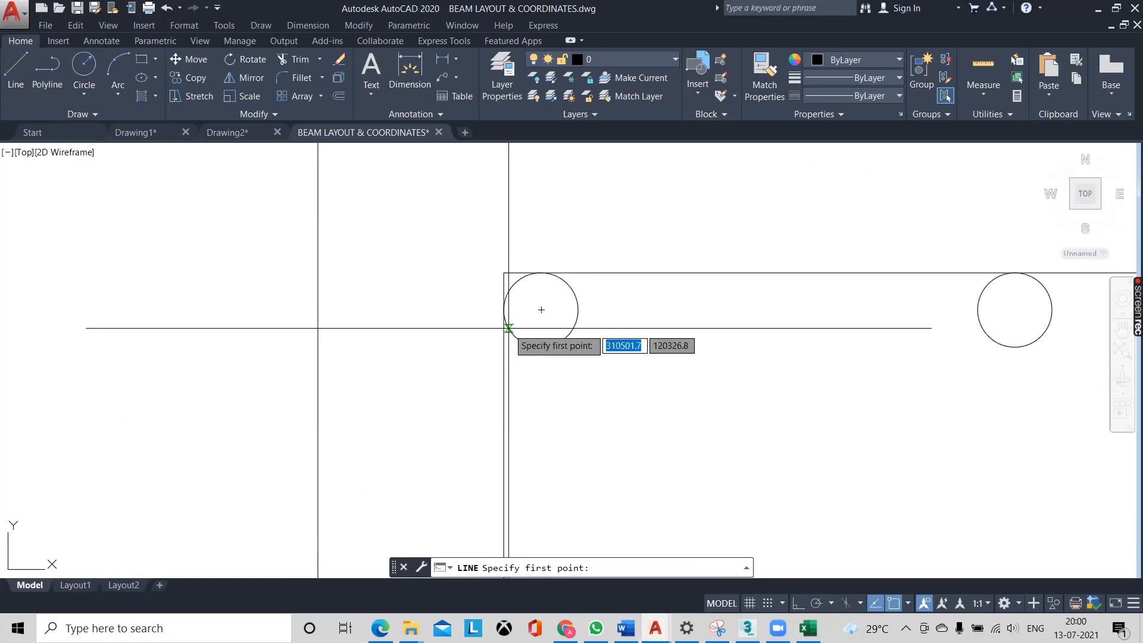
pyautogui.click(509, 328)
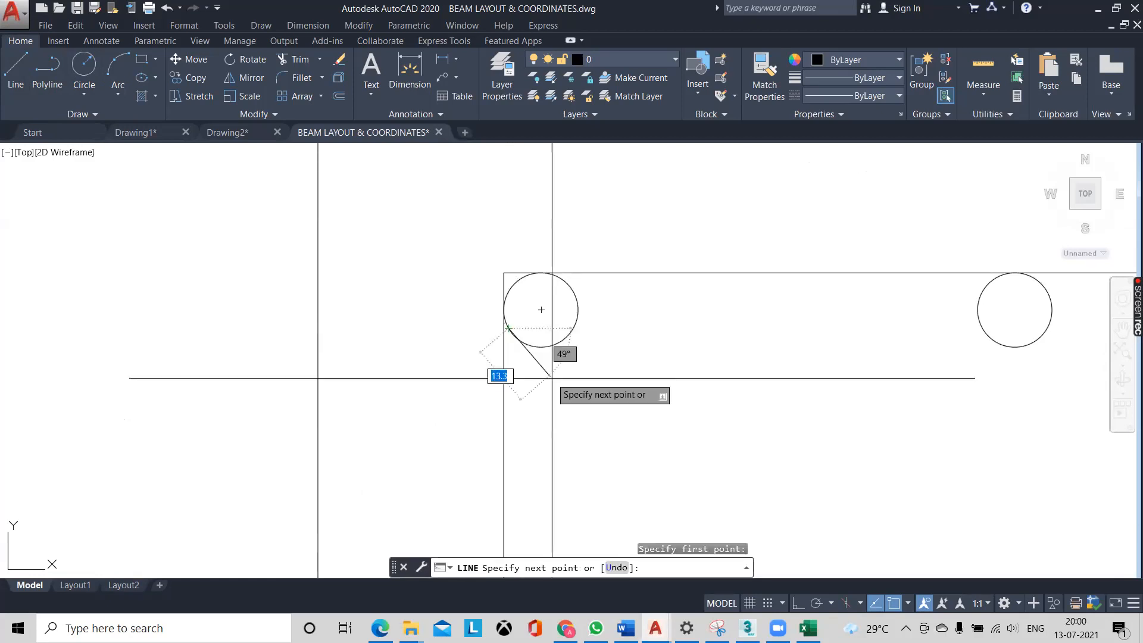
pyautogui.click(574, 420)
pyautogui.press('Escape')
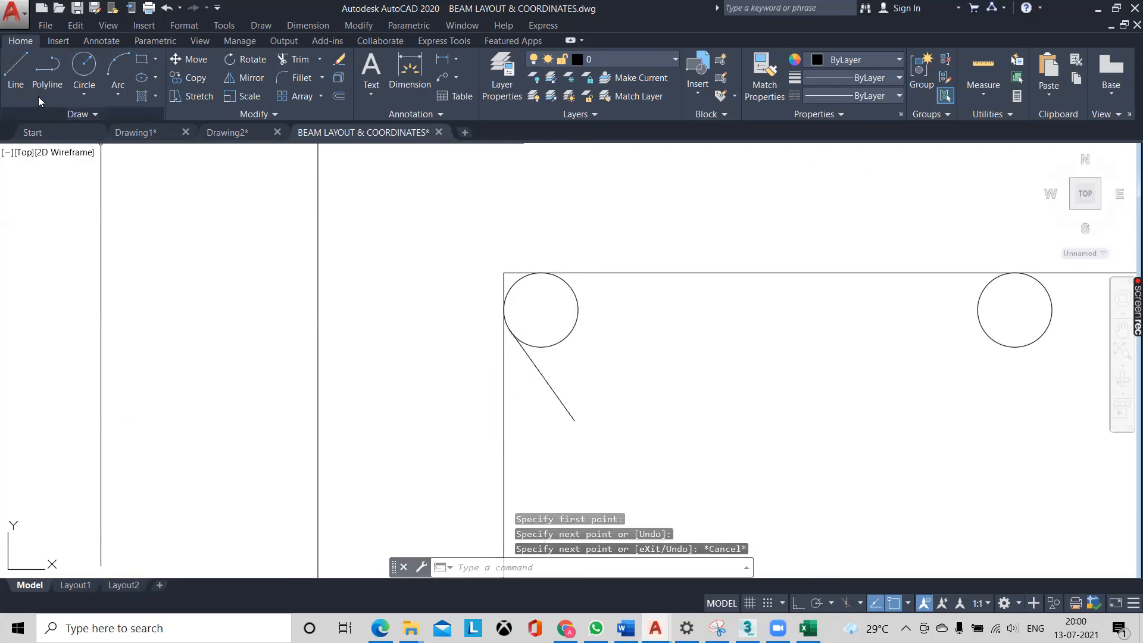
# - Draw a second slanted hook line from the upper-right side of the same bar circle down into the section
pyautogui.click(16, 72)
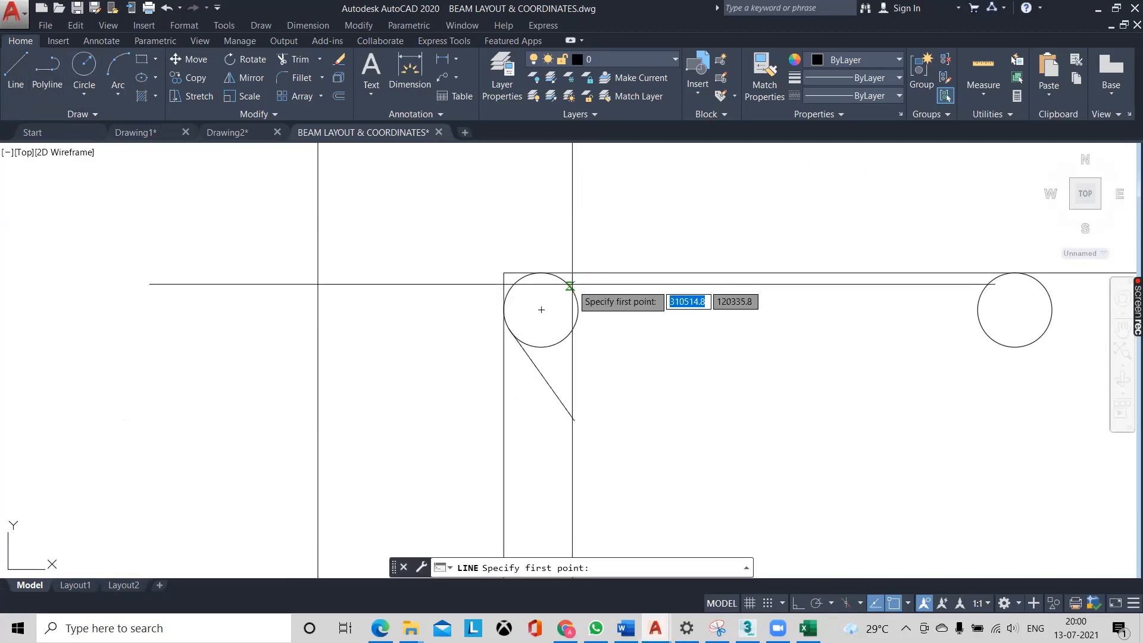
pyautogui.click(541, 310)
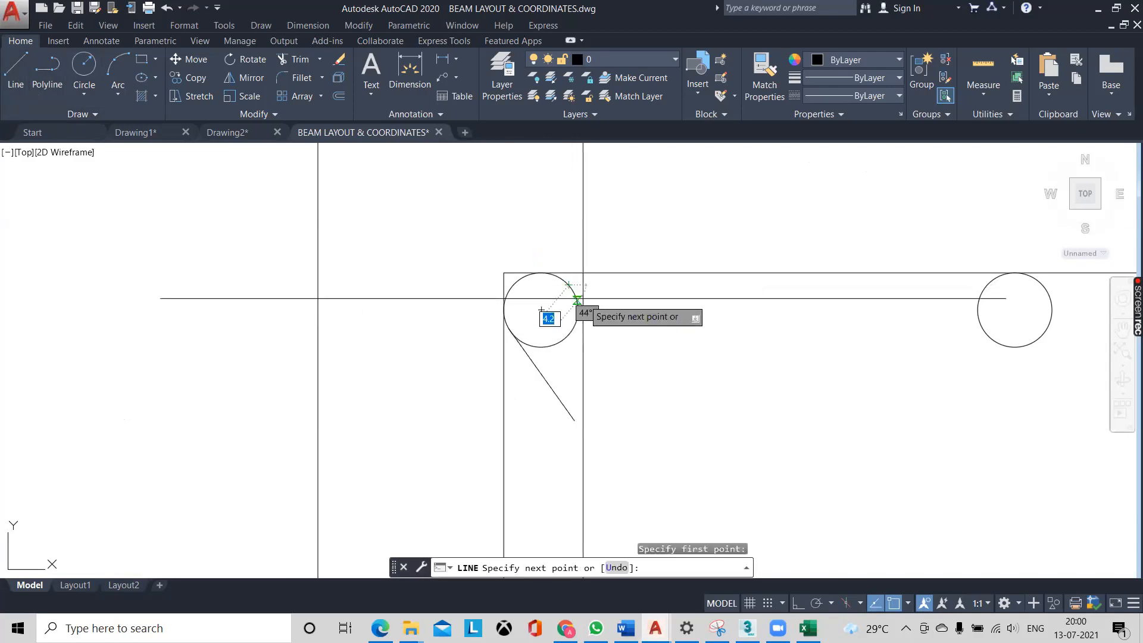
pyautogui.click(642, 363)
pyautogui.press('Escape')
pyautogui.scroll(-4, 471, 321)
pyautogui.scroll(4, 471, 320)
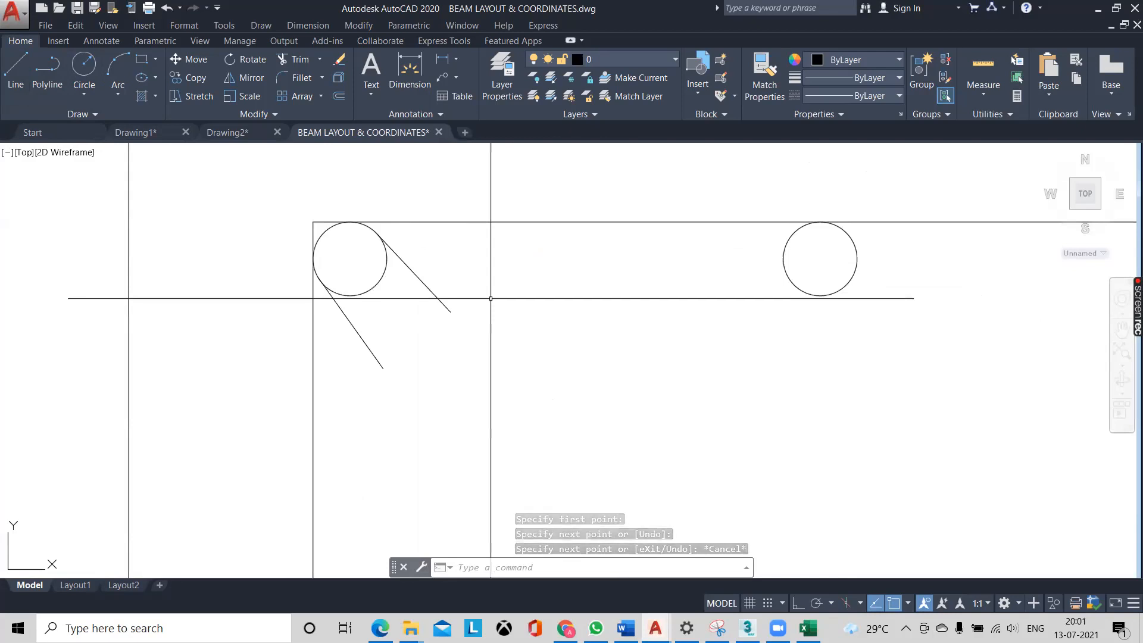
# - Lengthen the right stirrup hook line slightly by stretching its free lower end further into the section
pyautogui.click(453, 312)
pyautogui.click(451, 311)
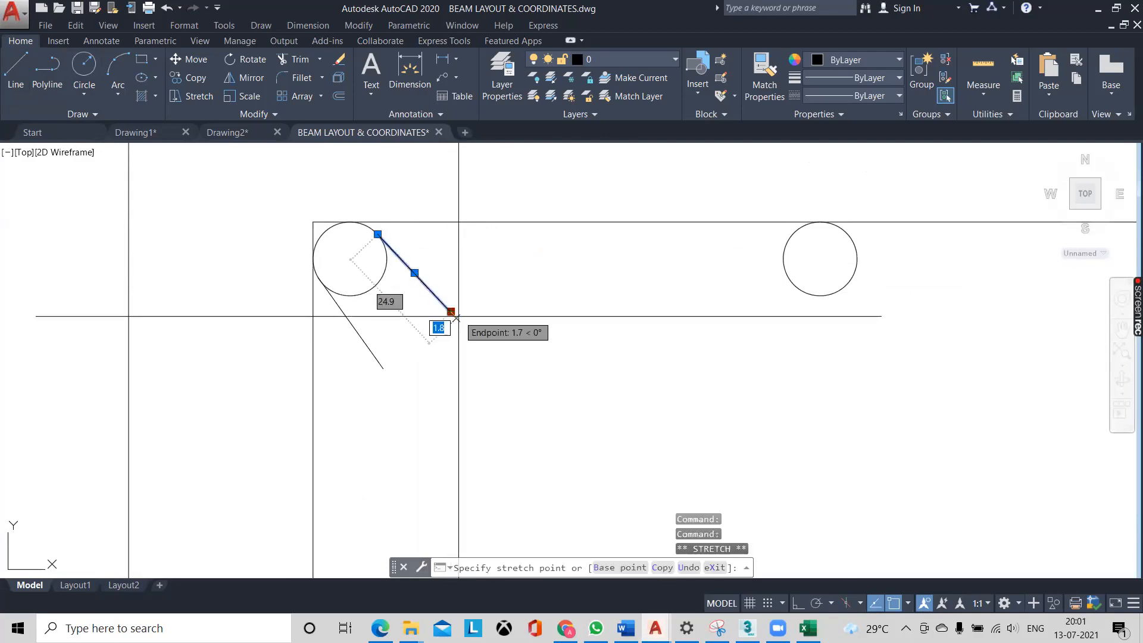
pyautogui.press('Escape')
pyautogui.press('Escape')
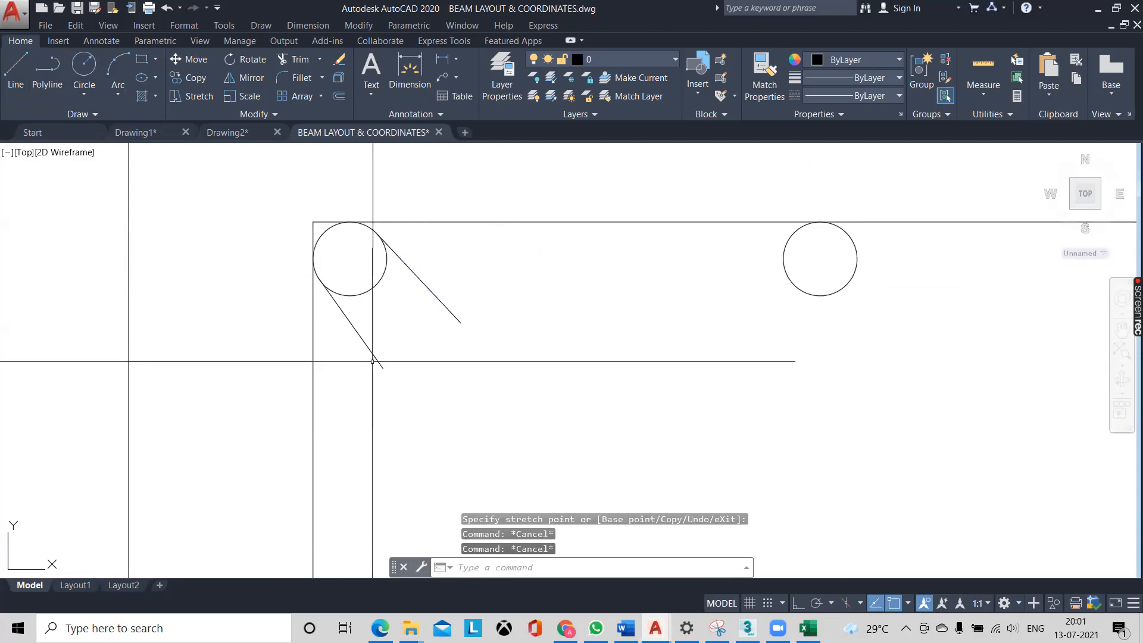
# - Lengthen the left stirrup hook line to about 27.4 by stretching its free lower end further into the section
pyautogui.scroll(-4, 478, 283)
pyautogui.scroll(4, 439, 275)
pyautogui.click(429, 278)
pyautogui.click(446, 306)
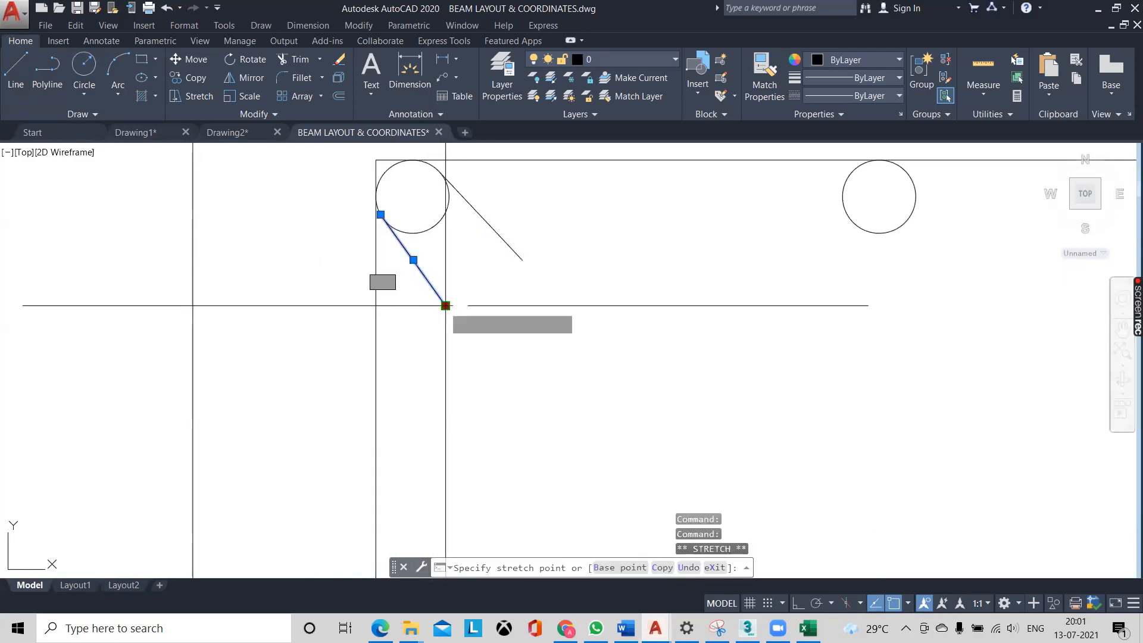
pyautogui.press('Escape')
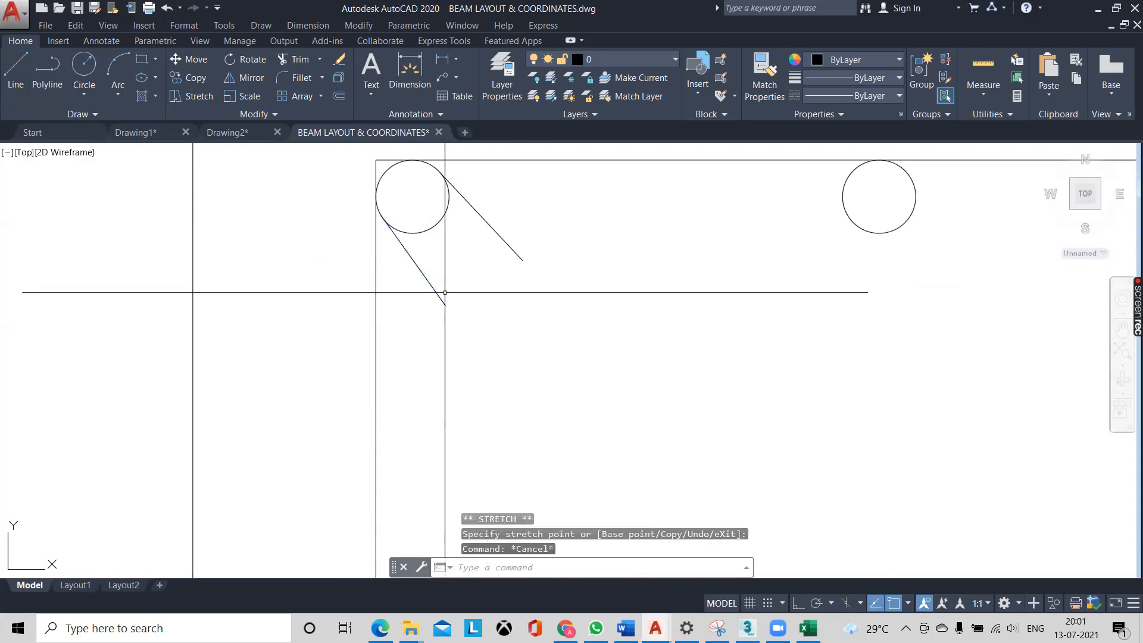
pyautogui.click(446, 305)
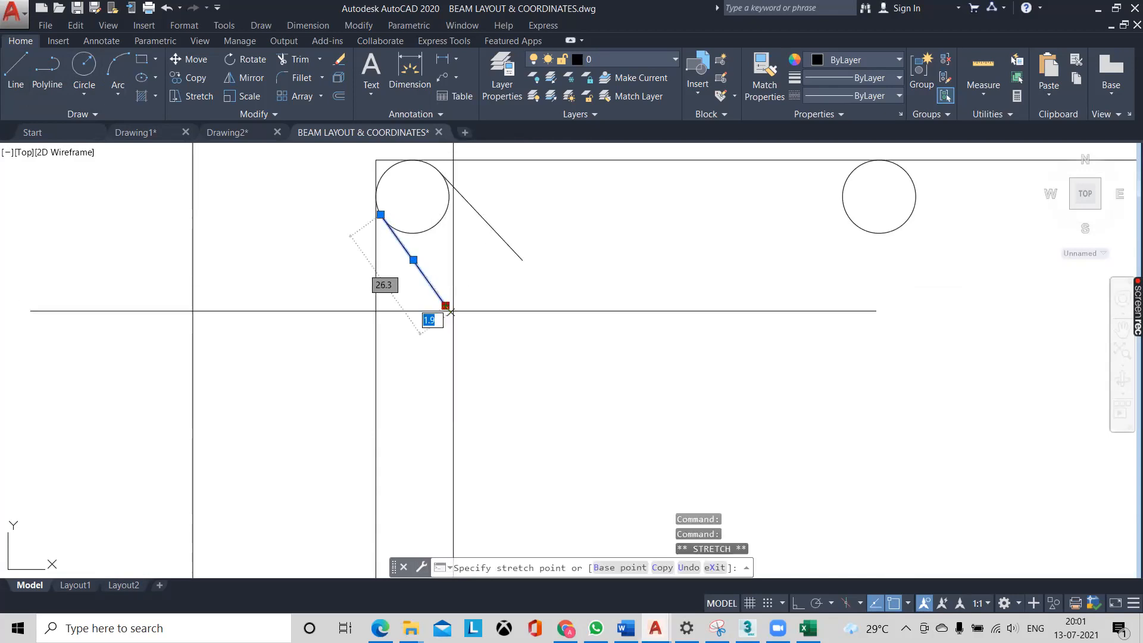
pyautogui.press('Escape')
pyautogui.scroll(-2, 421, 252)
pyautogui.scroll(5, 421, 252)
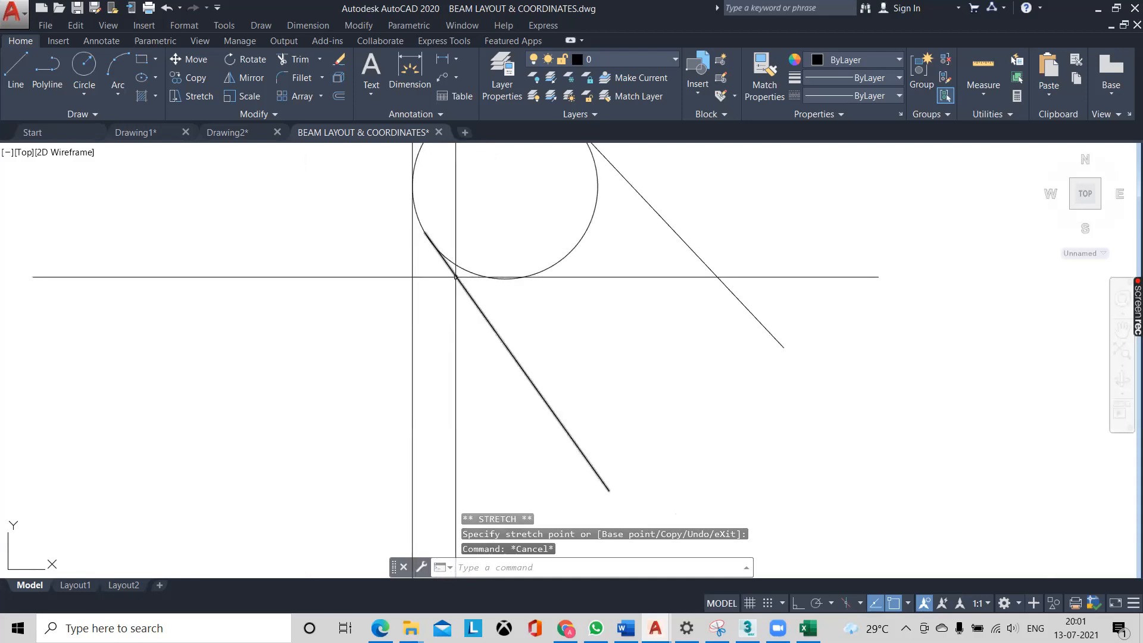
# - Adjust the upper end of the left hook line in small stretches around the lower-left edge of the bar circle
pyautogui.click(456, 276)
pyautogui.scroll(5, 421, 231)
pyautogui.click(421, 231)
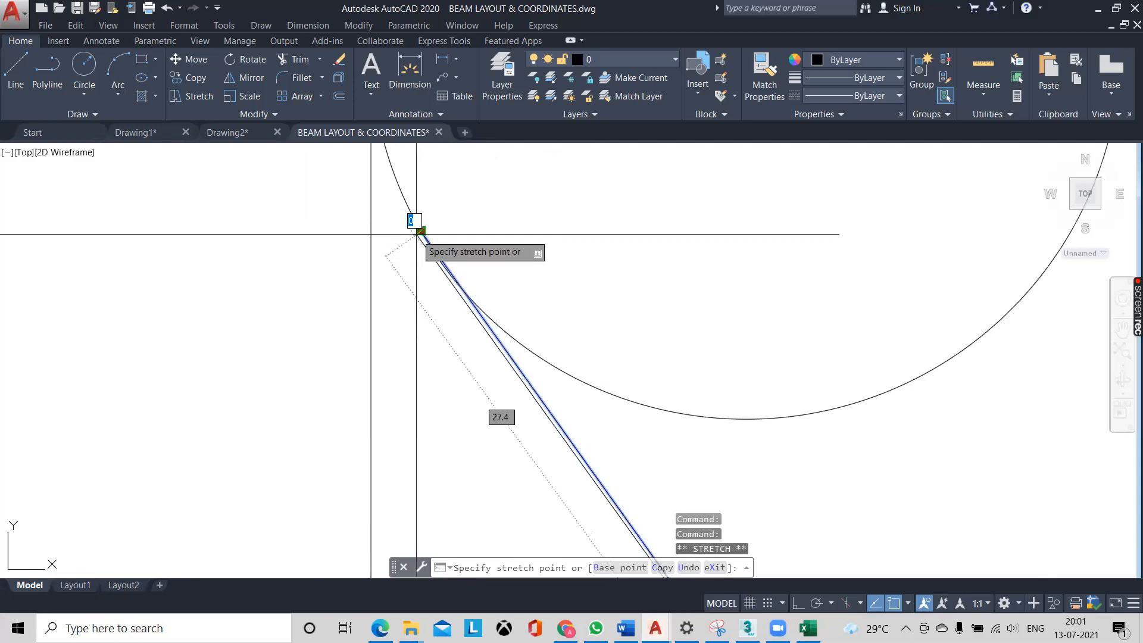
pyautogui.press('Escape')
pyautogui.scroll(-3, 517, 308)
pyautogui.scroll(4, 553, 314)
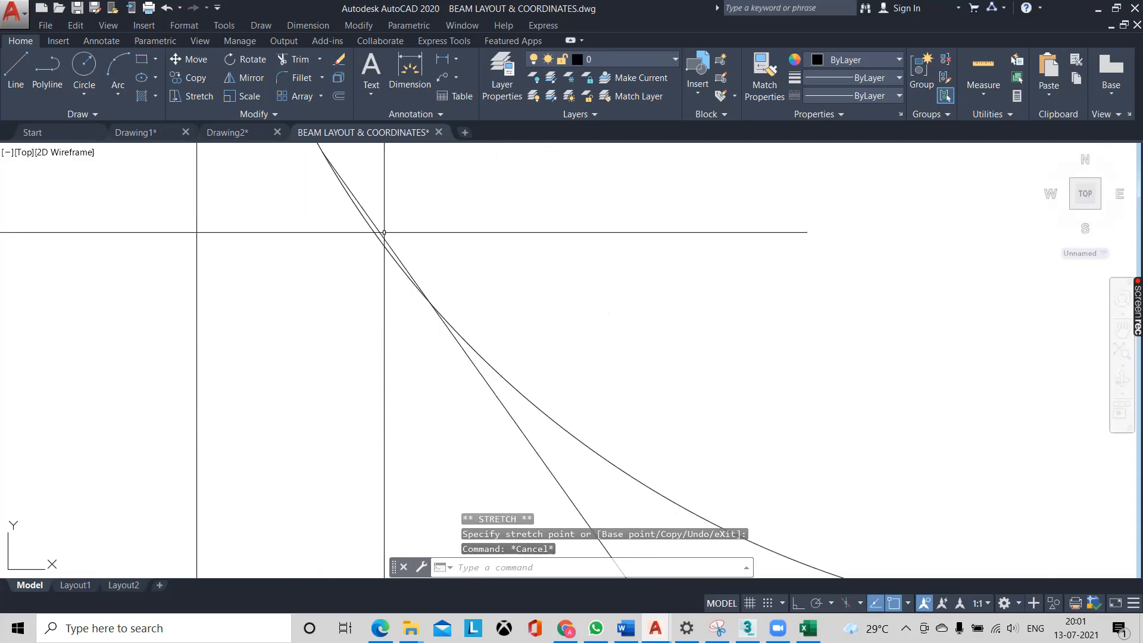
pyautogui.click(383, 232)
pyautogui.moveTo(364, 257); pyautogui.dragTo(413, 341, button='middle')
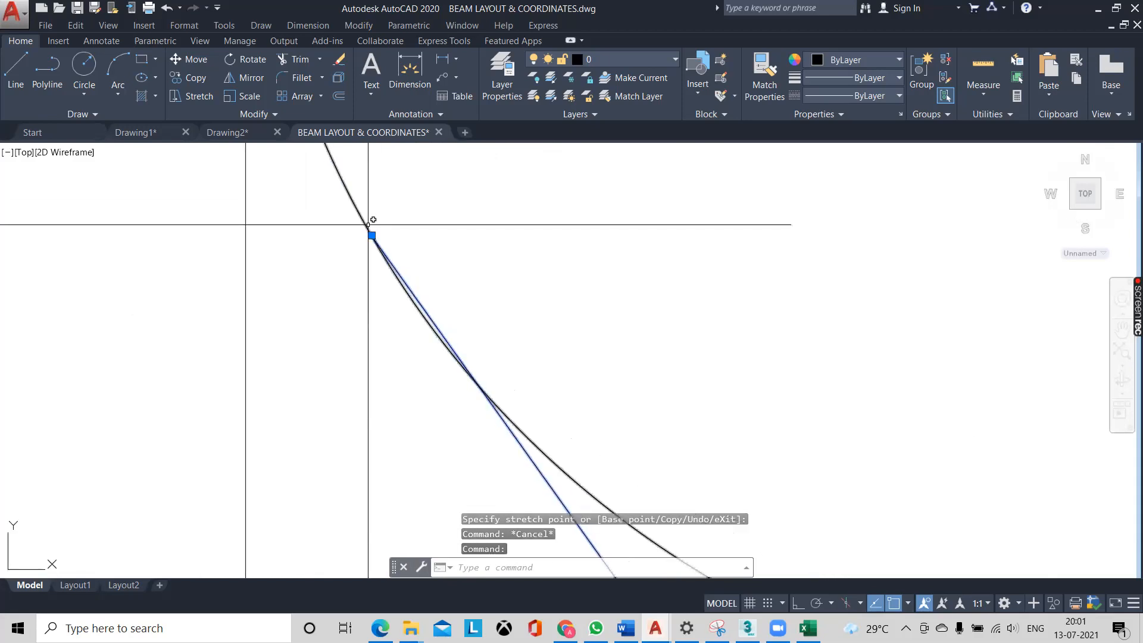
pyautogui.click(372, 236)
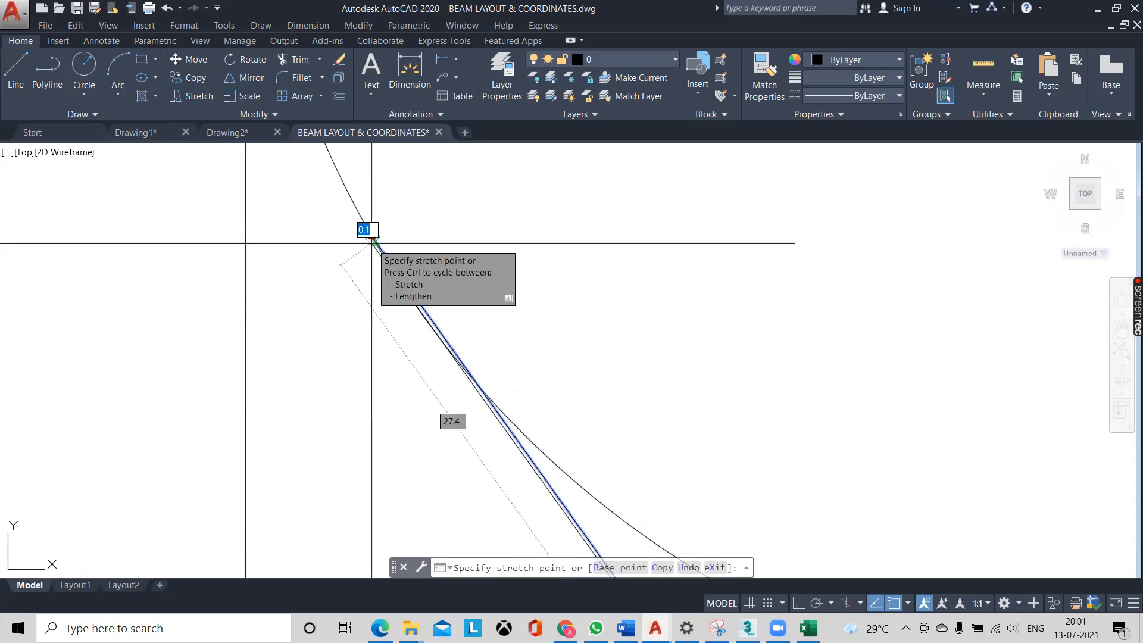
pyautogui.press('Escape')
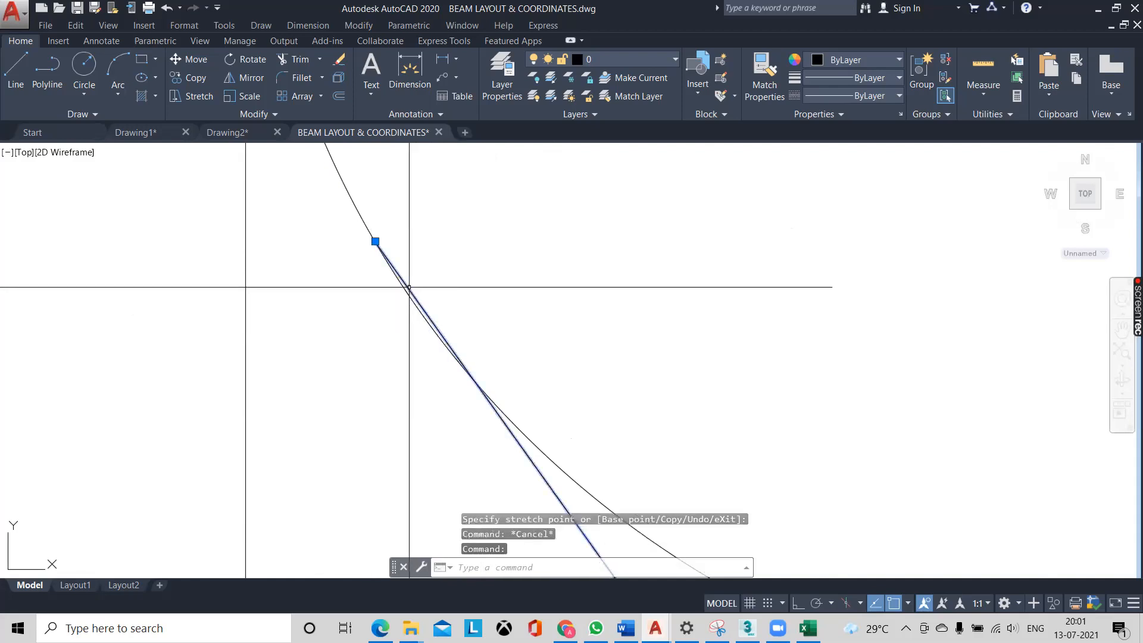
pyautogui.click(375, 241)
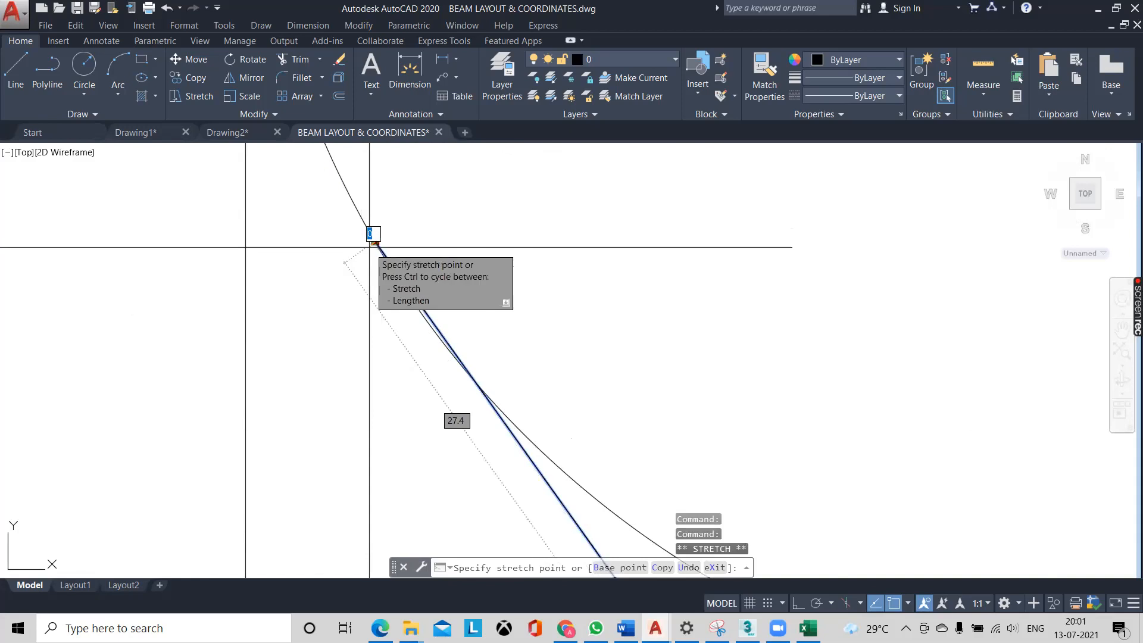
pyautogui.press('Escape')
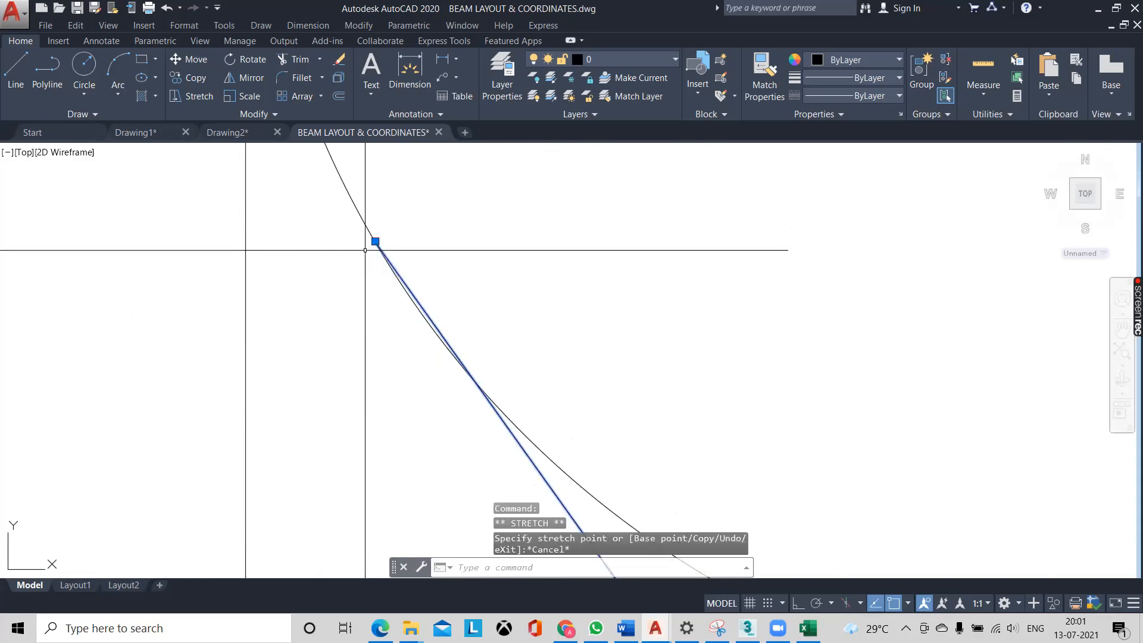
pyautogui.click(375, 241)
pyautogui.scroll(-1, 375, 279)
# - Move the left hook line so its upper end sits on the edge of the upper-left bar circle
pyautogui.rightClick(374, 286)
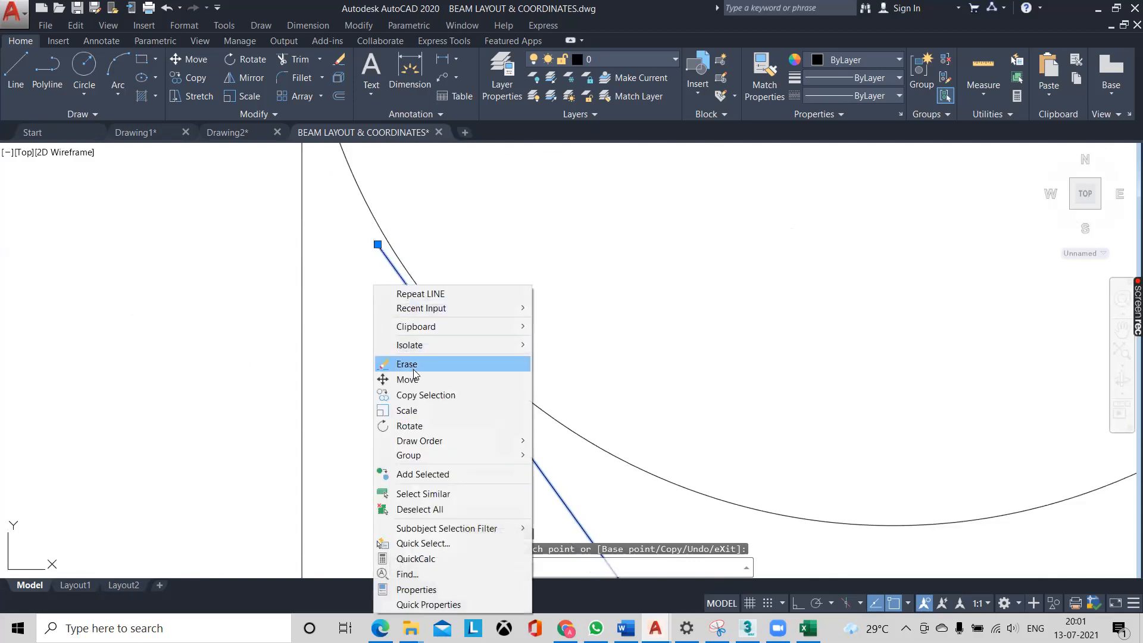
pyautogui.click(407, 379)
pyautogui.click(382, 235)
pyautogui.click(384, 237)
pyautogui.click(414, 273)
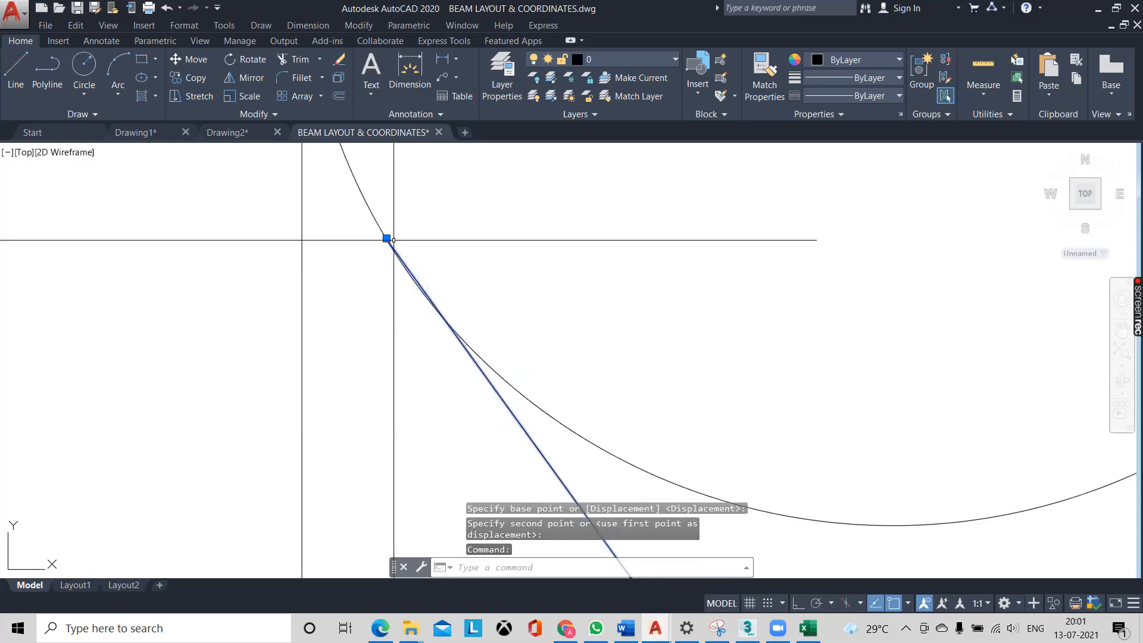
# - Move the left hook line slightly down and outward so it lies closer to tangent with the bar circle
pyautogui.rightClick(446, 260)
pyautogui.click(509, 356)
pyautogui.scroll(4, 423, 303)
pyautogui.click(456, 254)
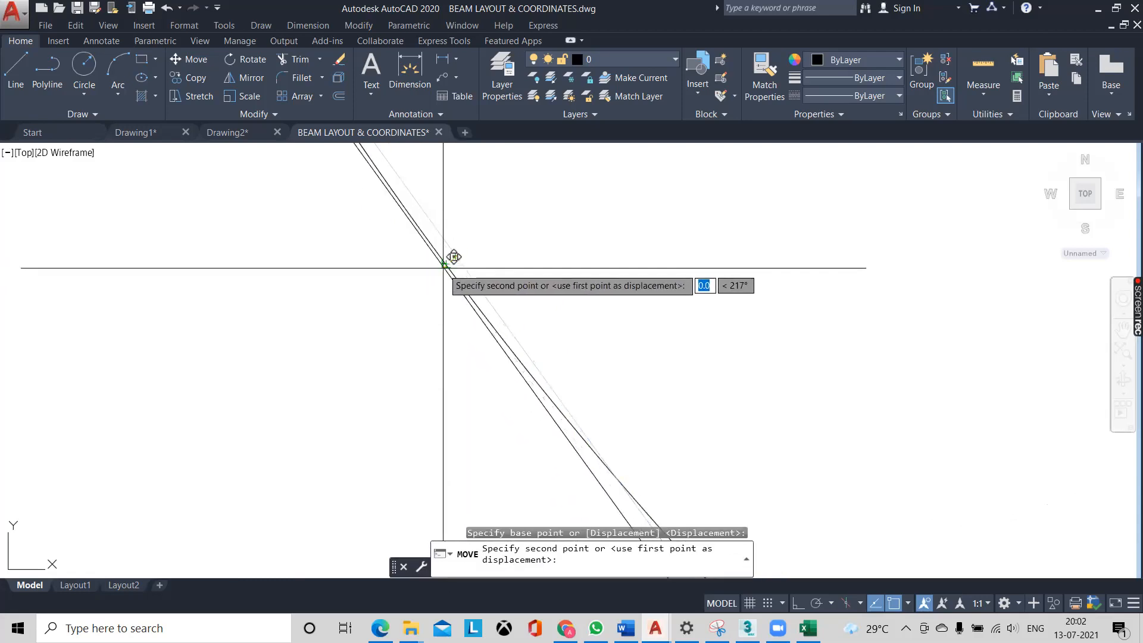
pyautogui.click(433, 274)
# - Fillet the upper-left corner of the inner stirrup rectangle with a radius of 8
pyautogui.scroll(-8, 444, 304)
pyautogui.moveTo(571, 340); pyautogui.dragTo(443, 237, button='middle')
pyautogui.scroll(-5, 453, 324)
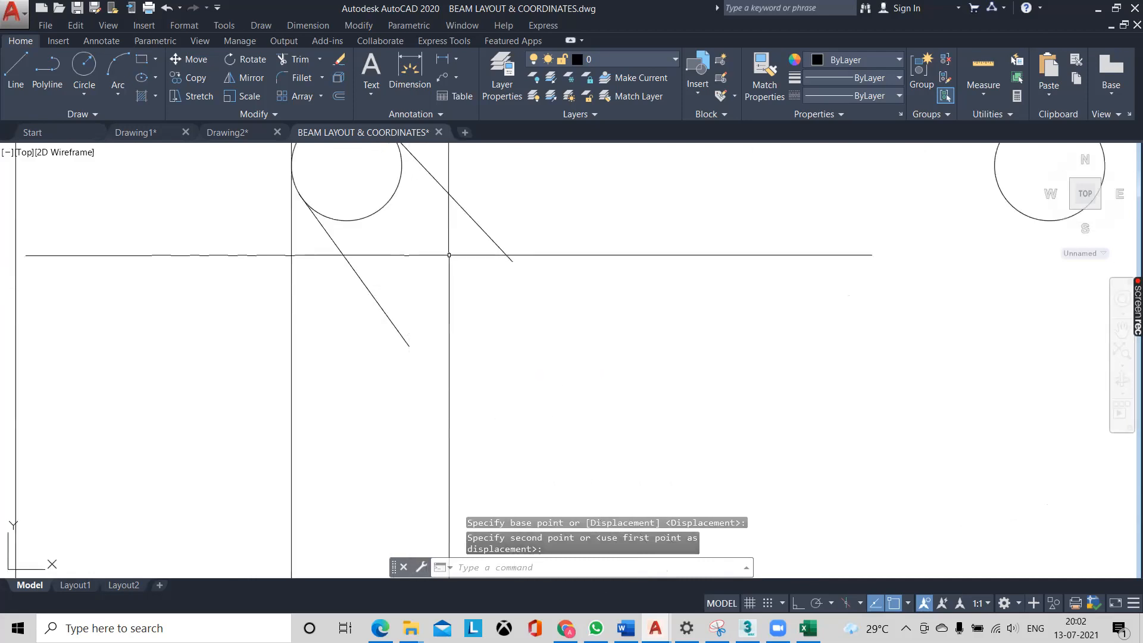
pyautogui.scroll(-6, 423, 292)
pyautogui.moveTo(522, 350); pyautogui.dragTo(469, 248, button='middle')
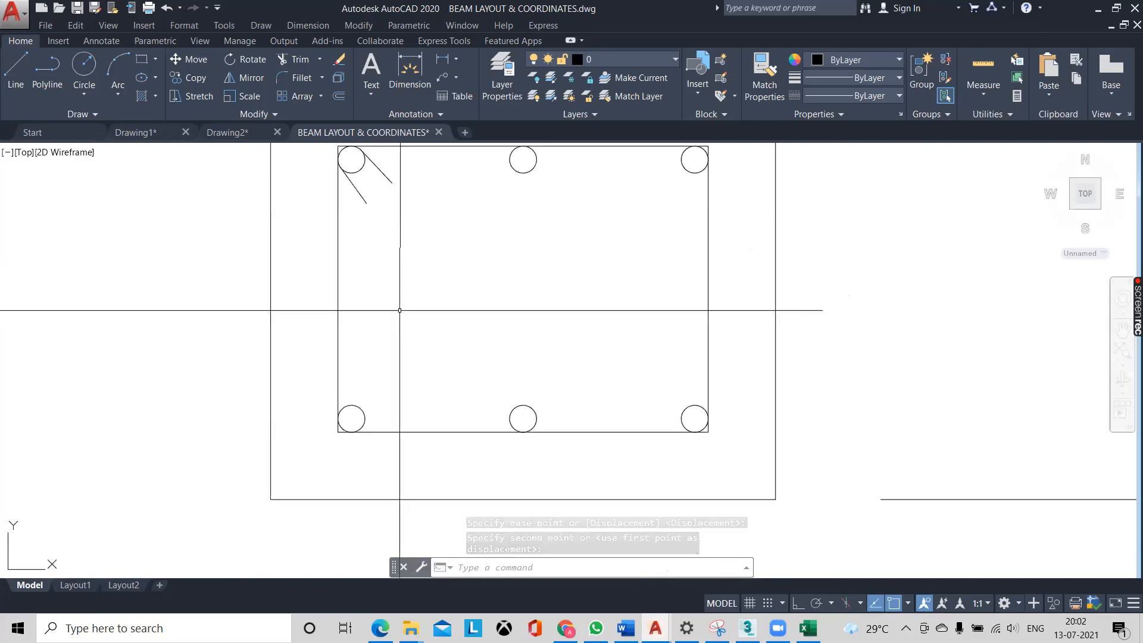
pyautogui.scroll(-2, 546, 383)
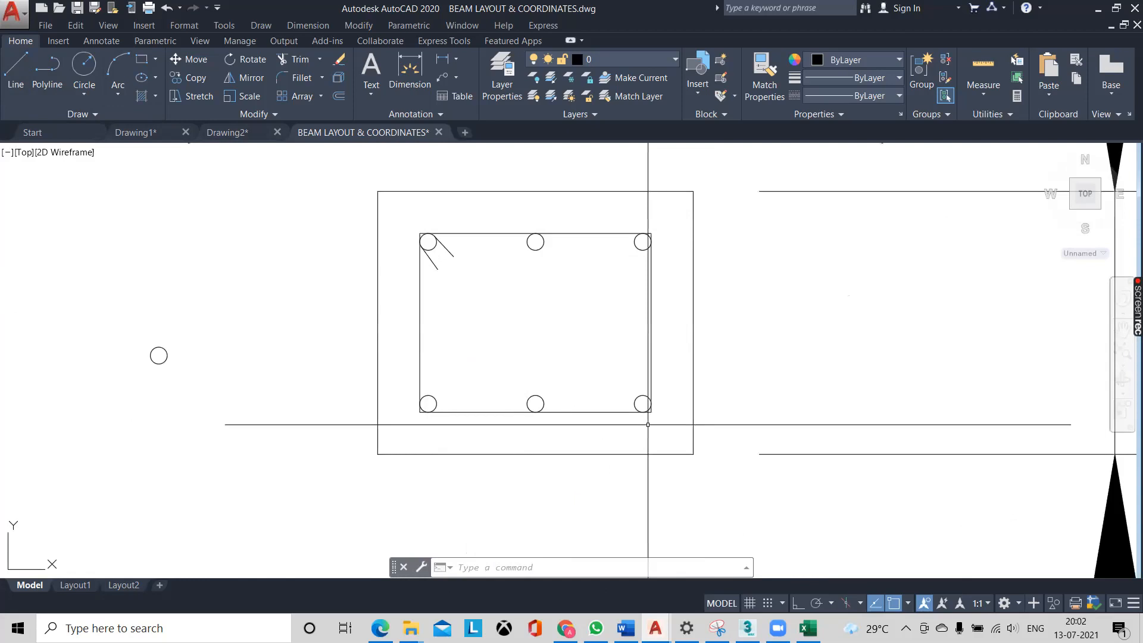
pyautogui.click(420, 388)
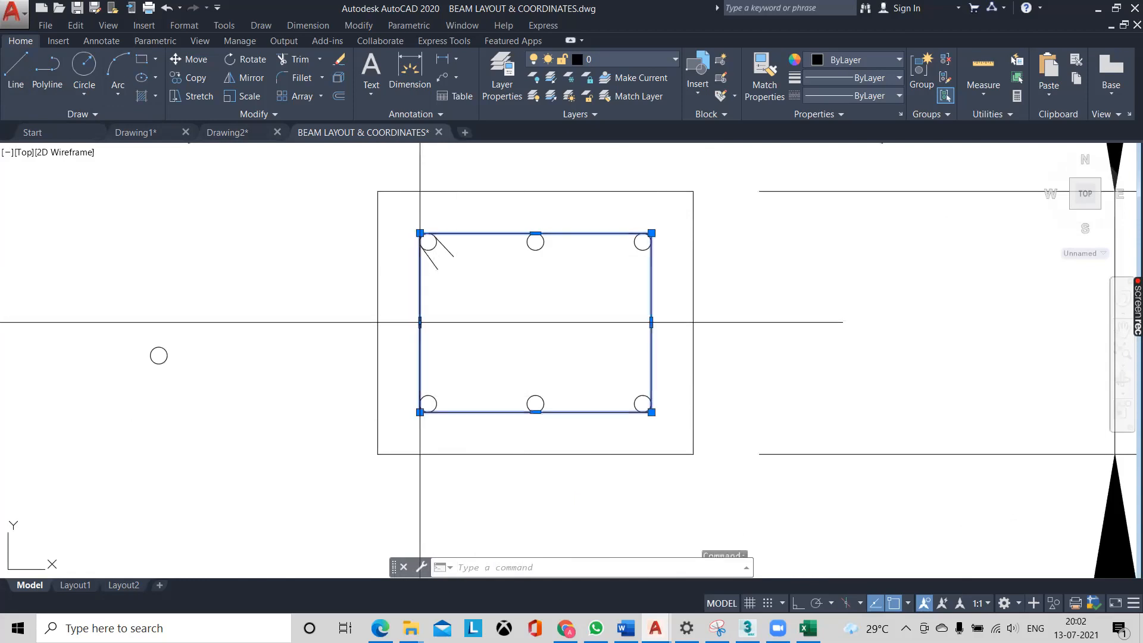
pyautogui.press('Escape')
pyautogui.scroll(6, 423, 243)
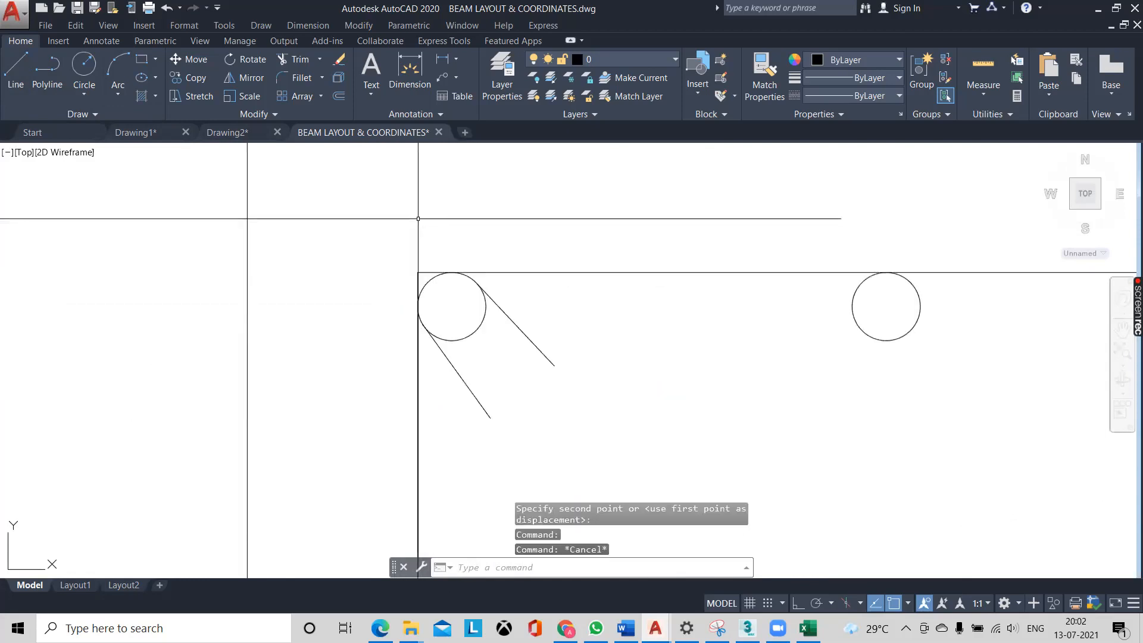
pyautogui.write('f')
pyautogui.press('Return')
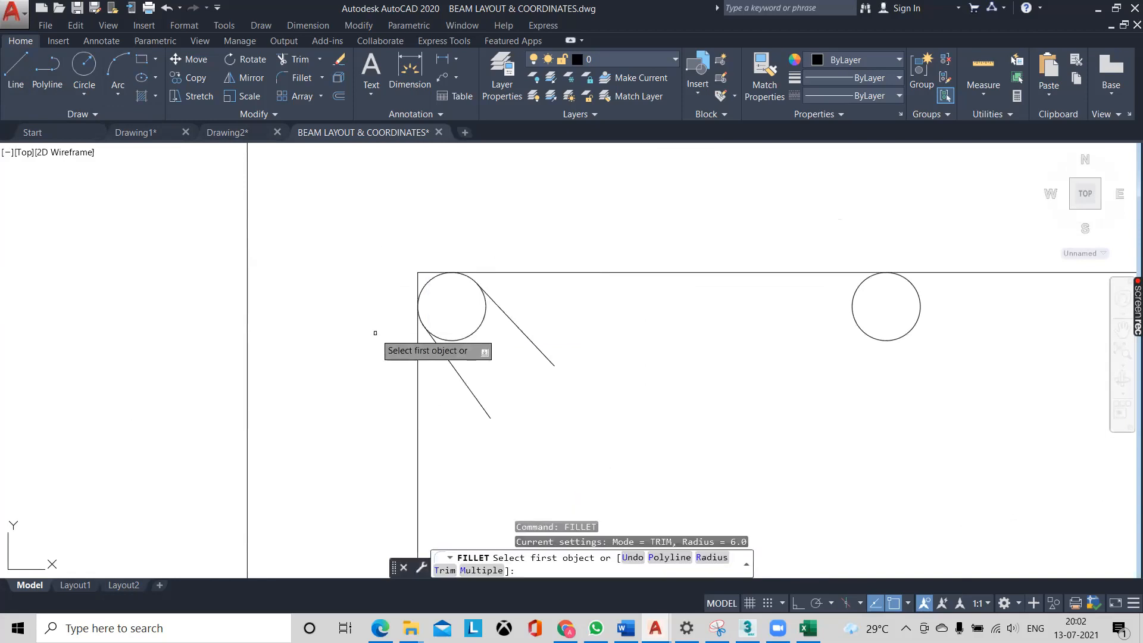
pyautogui.click(711, 557)
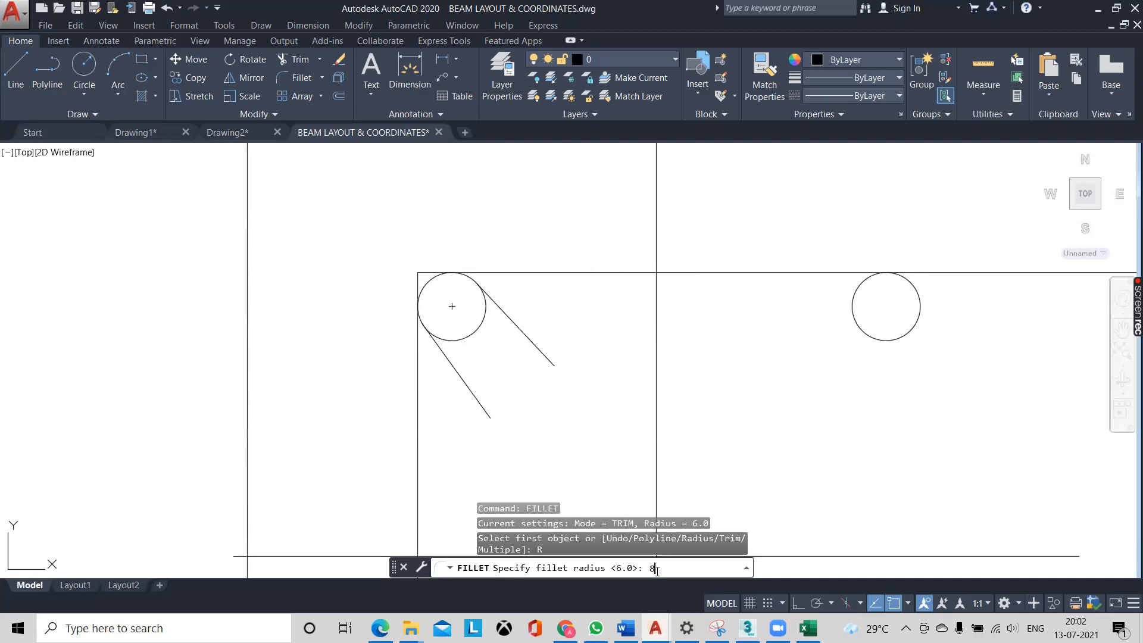
pyautogui.press('Return')
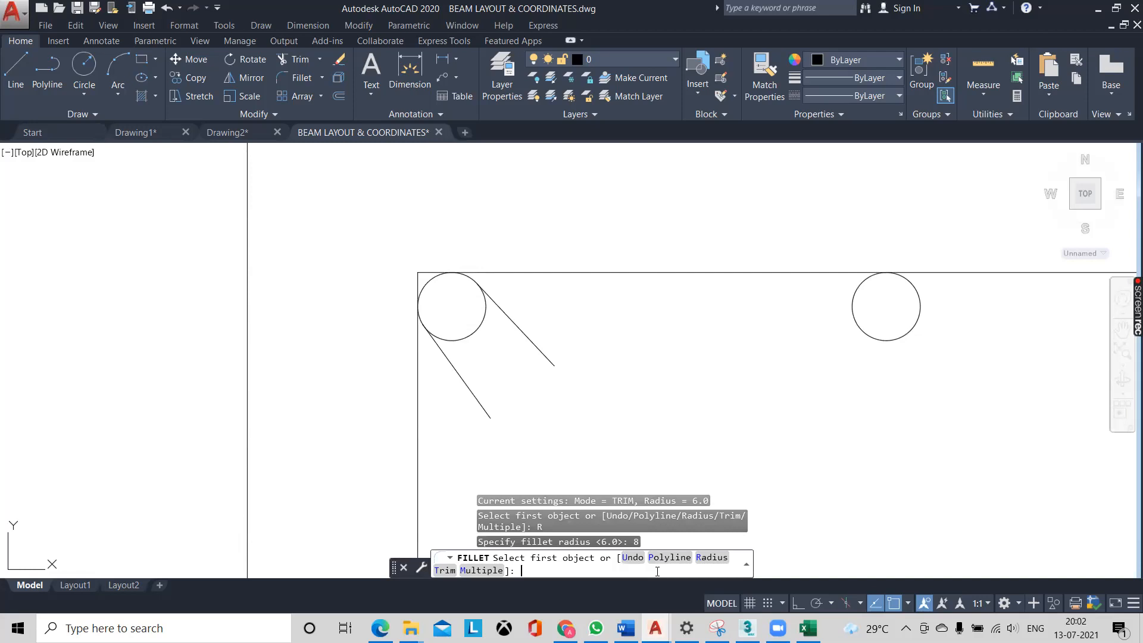
pyautogui.click(418, 457)
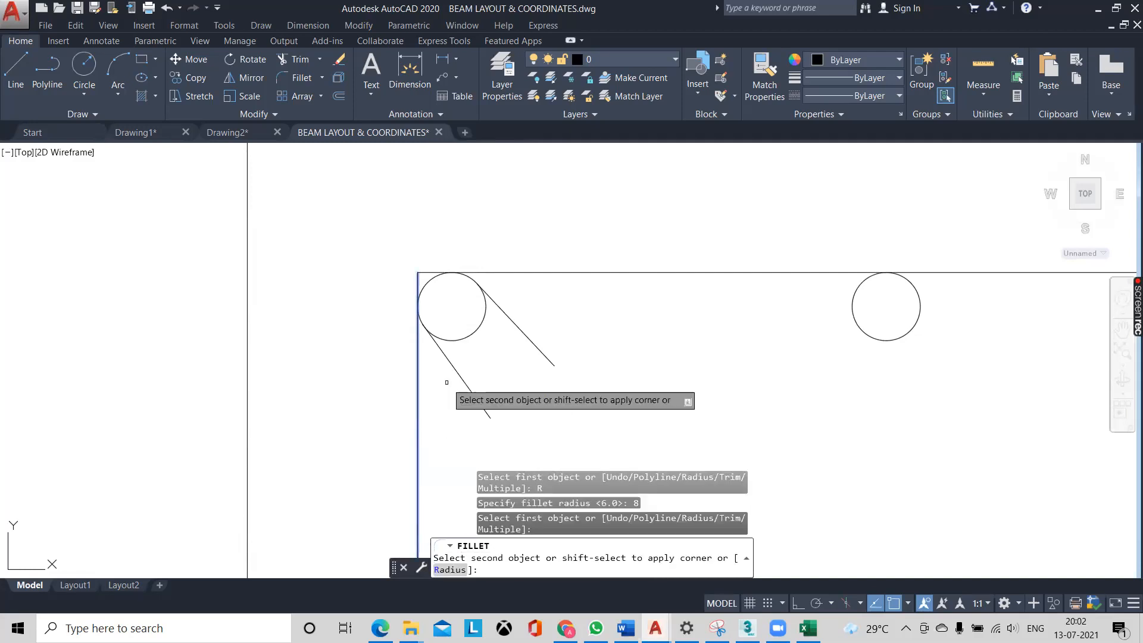
pyautogui.click(525, 271)
# - Fillet the upper-right corner of the stirrup rectangle around its bar circle with the same radius of 8
pyautogui.scroll(-2, 556, 329)
pyautogui.moveTo(745, 351); pyautogui.dragTo(527, 325, button='middle')
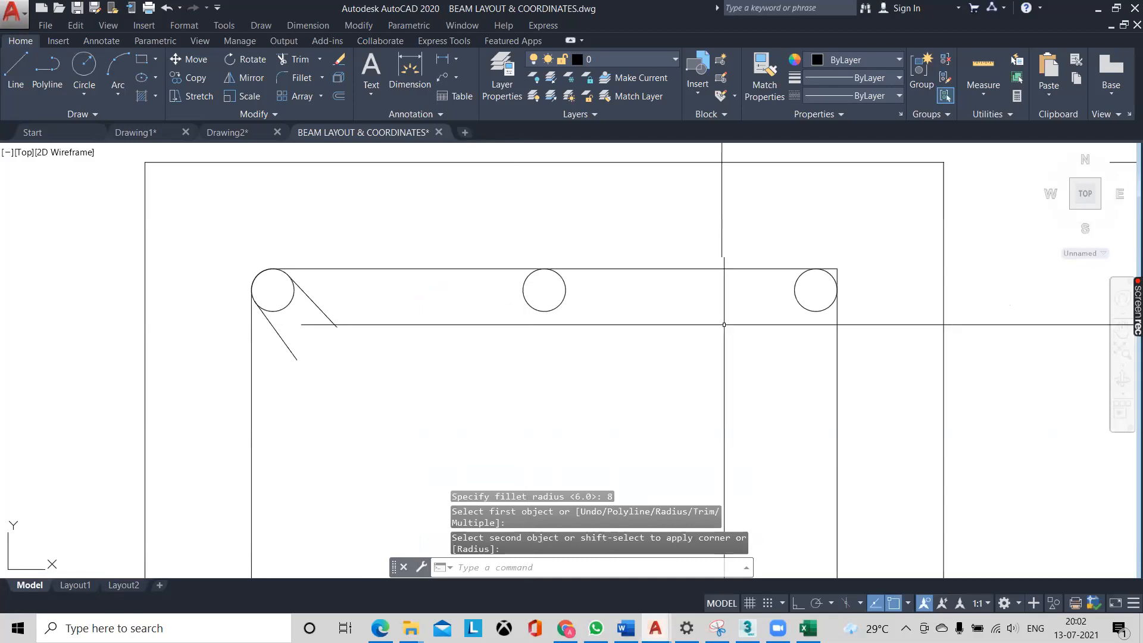
pyautogui.press('space')
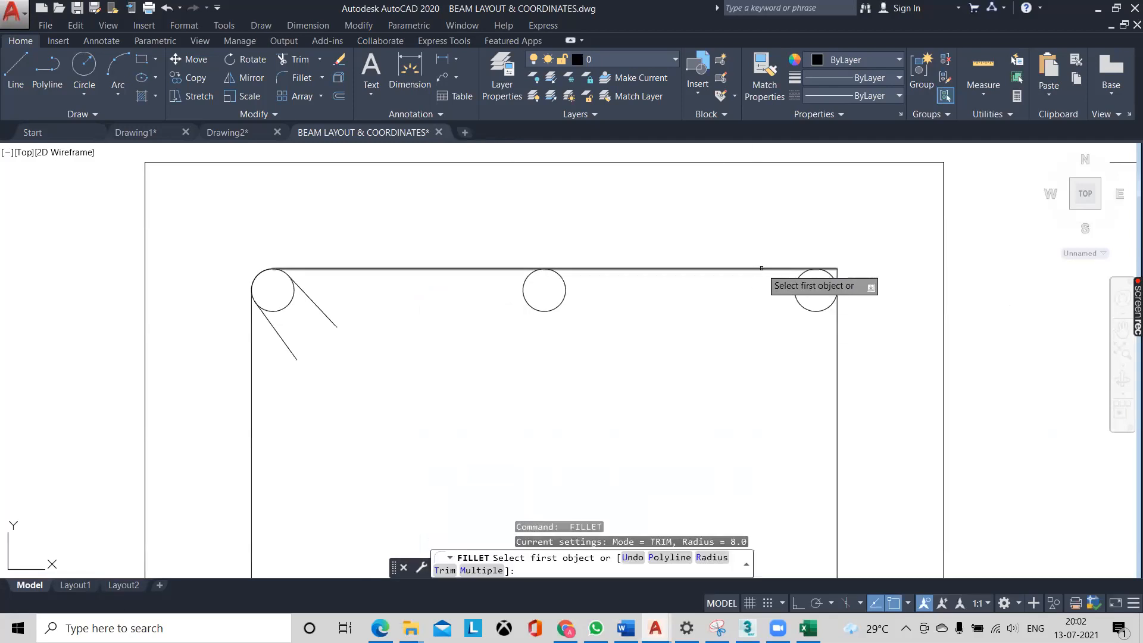
pyautogui.click(762, 269)
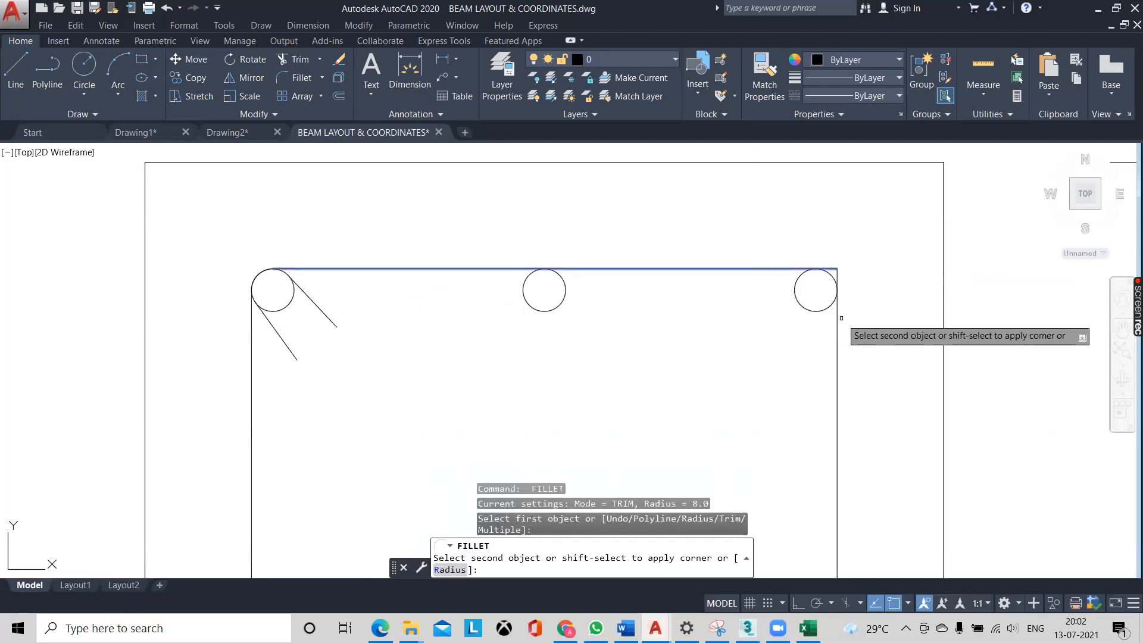
pyautogui.click(838, 325)
# - Fillet the lower-right and lower-left corners of the stirrup rectangle with the same radius of 8
pyautogui.scroll(-4, 778, 290)
pyautogui.press('space')
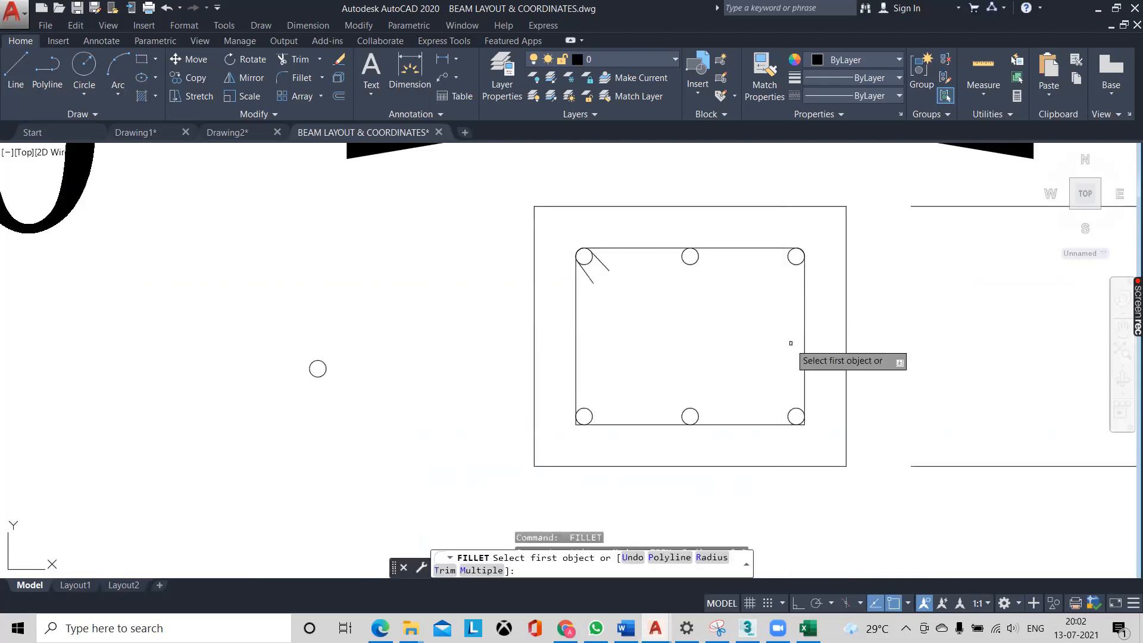
pyautogui.click(804, 382)
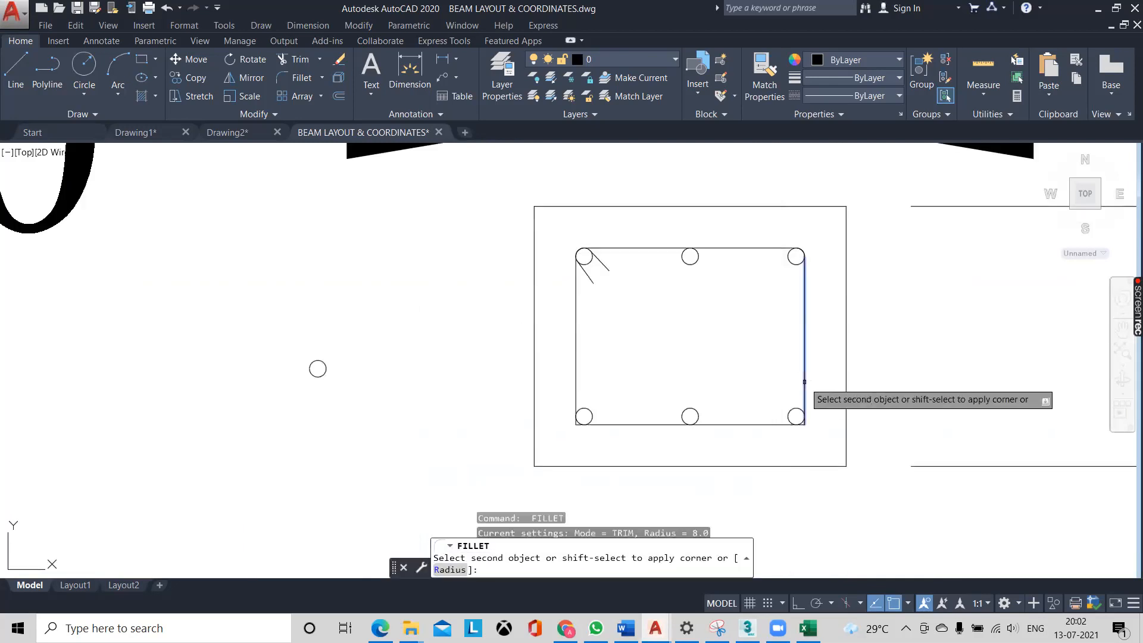
pyautogui.click(764, 424)
pyautogui.press('space')
pyautogui.click(575, 398)
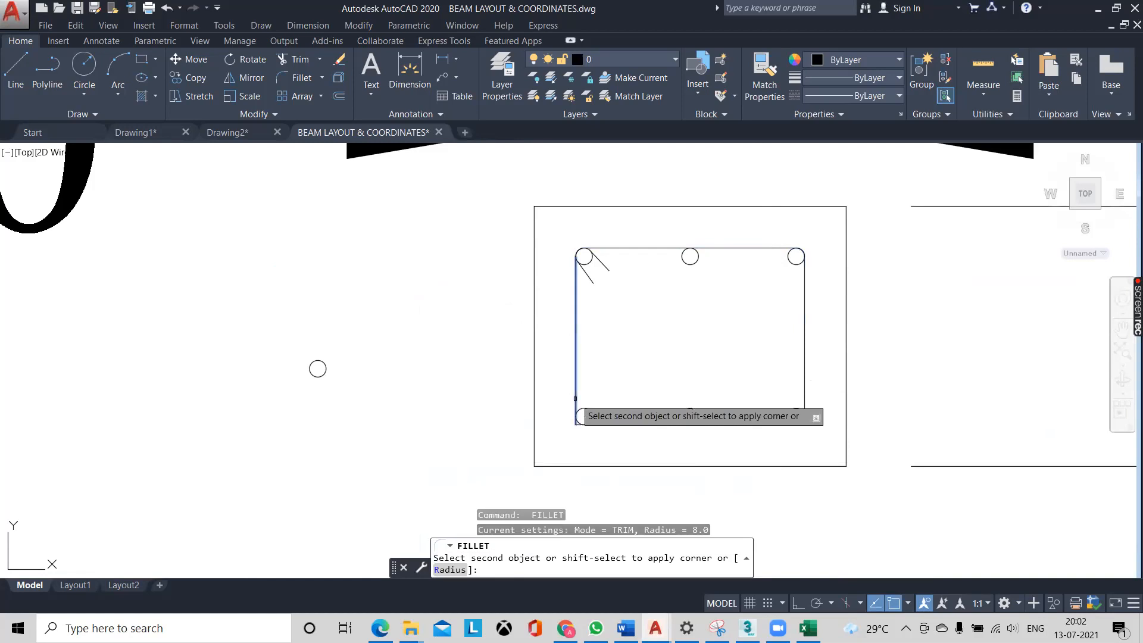
pyautogui.press('Escape')
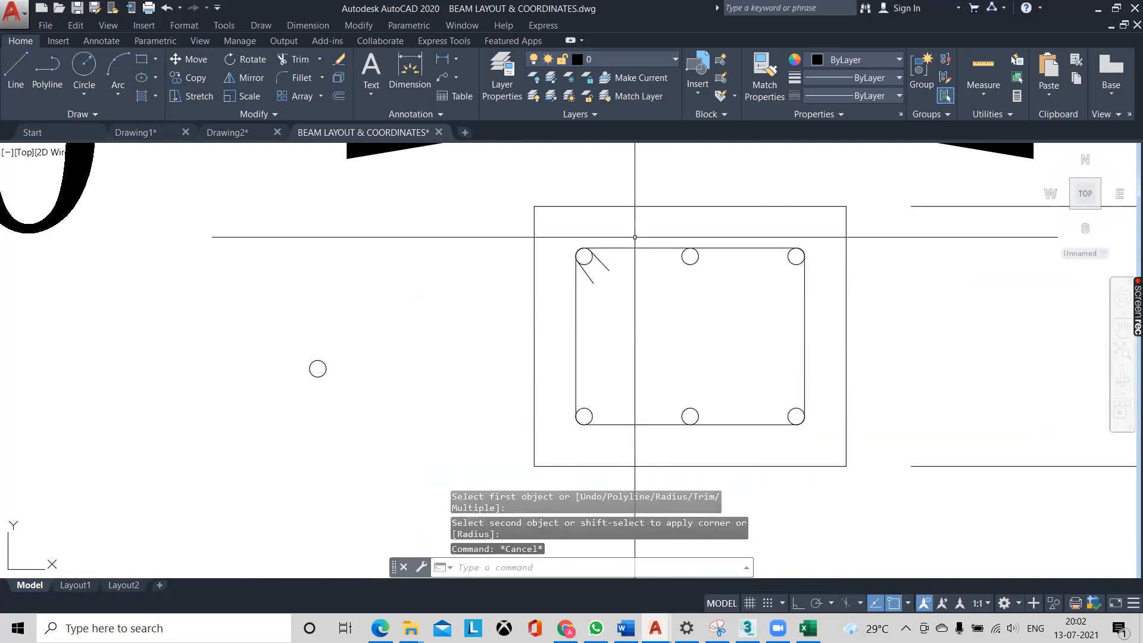
pyautogui.click(624, 247)
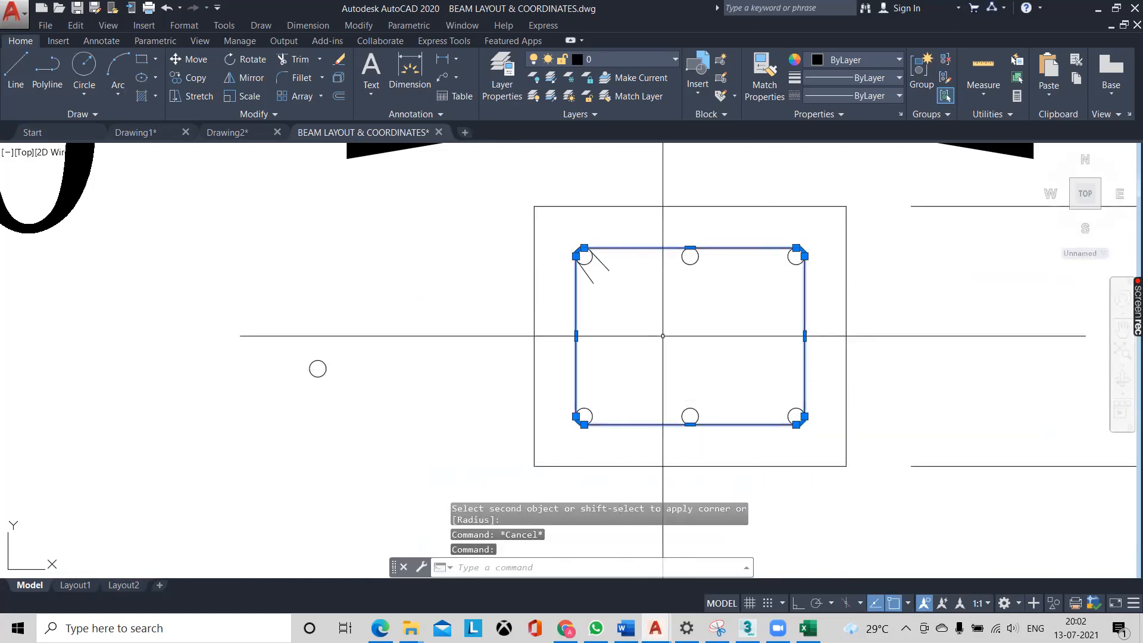
pyautogui.press('Escape')
# - Draw a vertical tie line from the right quadrant of the upper middle bar to that of the lower middle bar
pyautogui.moveTo(741, 320); pyautogui.dragTo(681, 329, button='middle')
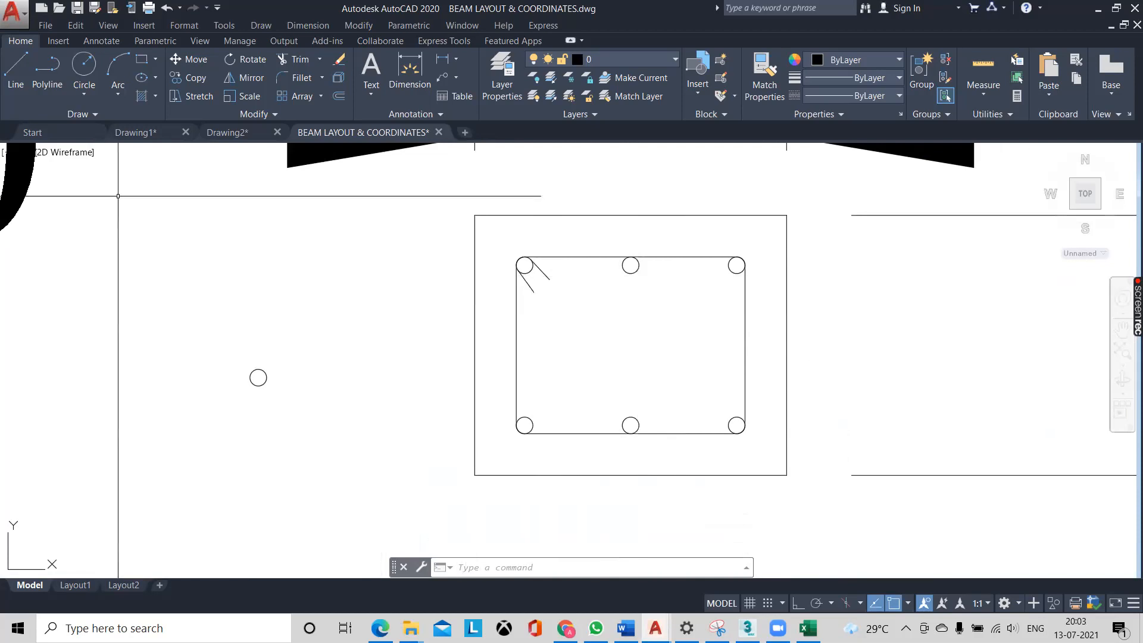
pyautogui.click(15, 77)
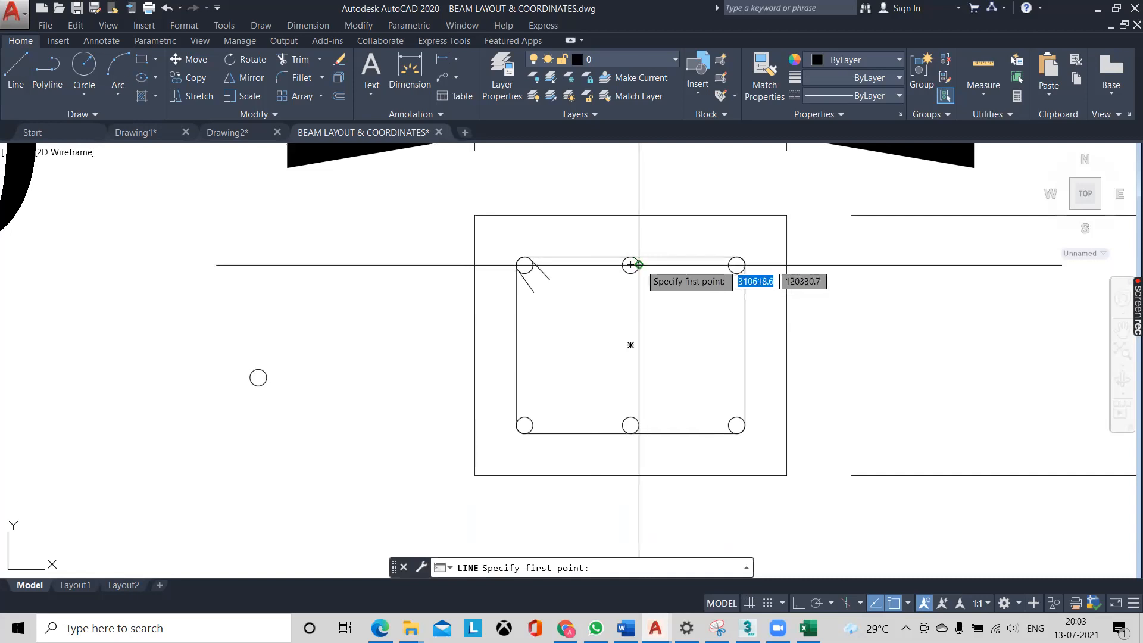
pyautogui.click(639, 265)
pyautogui.click(639, 425)
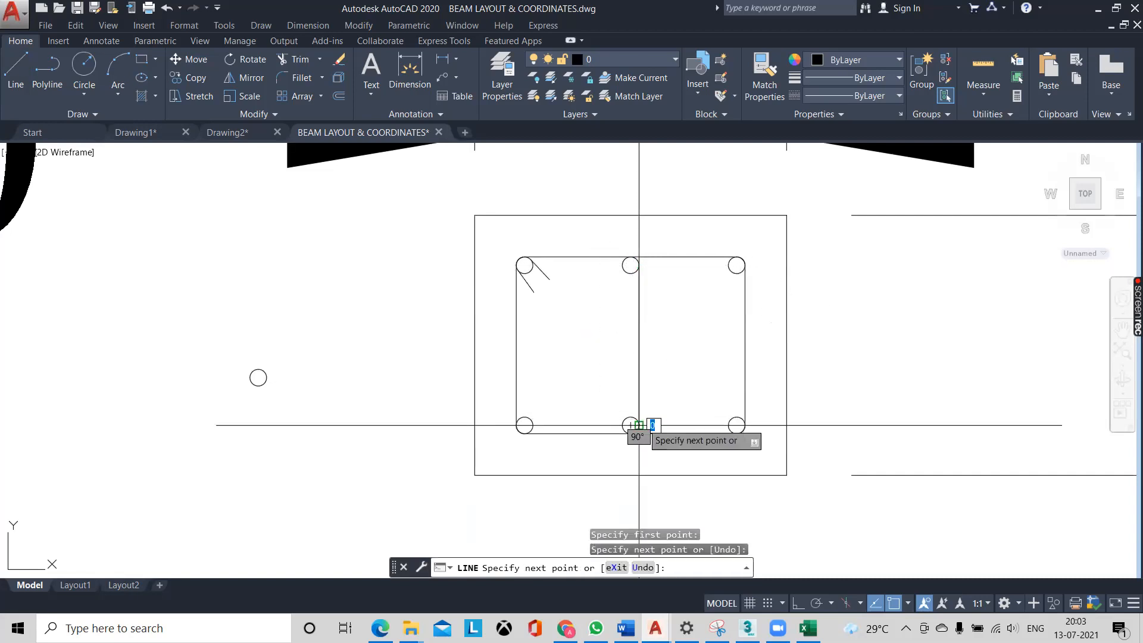
pyautogui.press('Escape')
# - Draw a short vertical hook line downward from the left quadrant of the upper middle bar
pyautogui.click(8, 74)
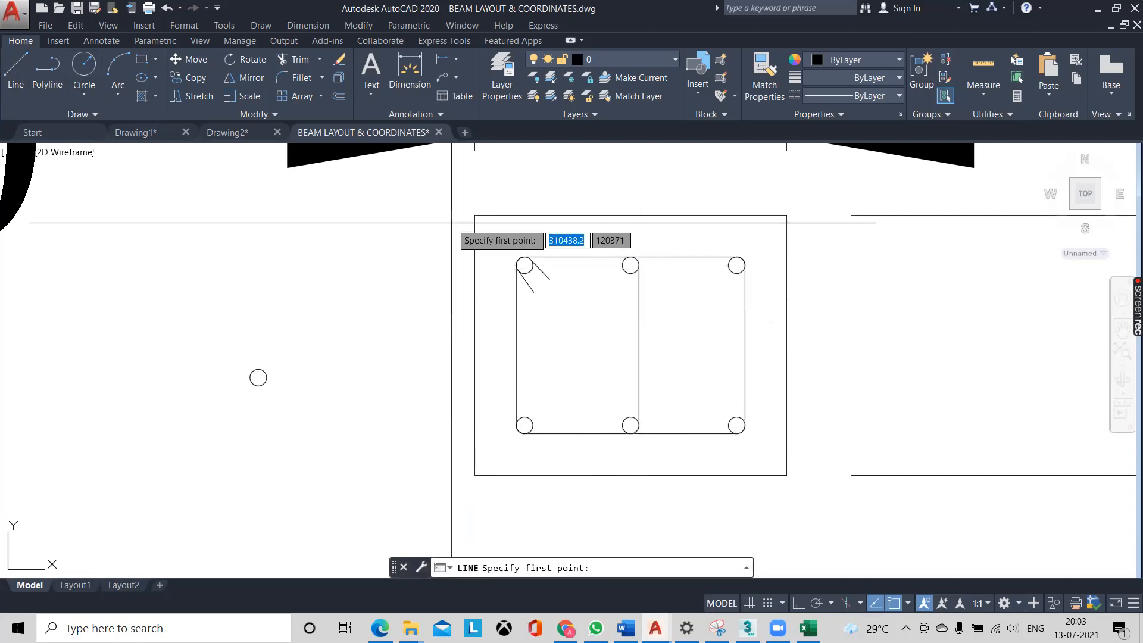
pyautogui.scroll(5, 655, 265)
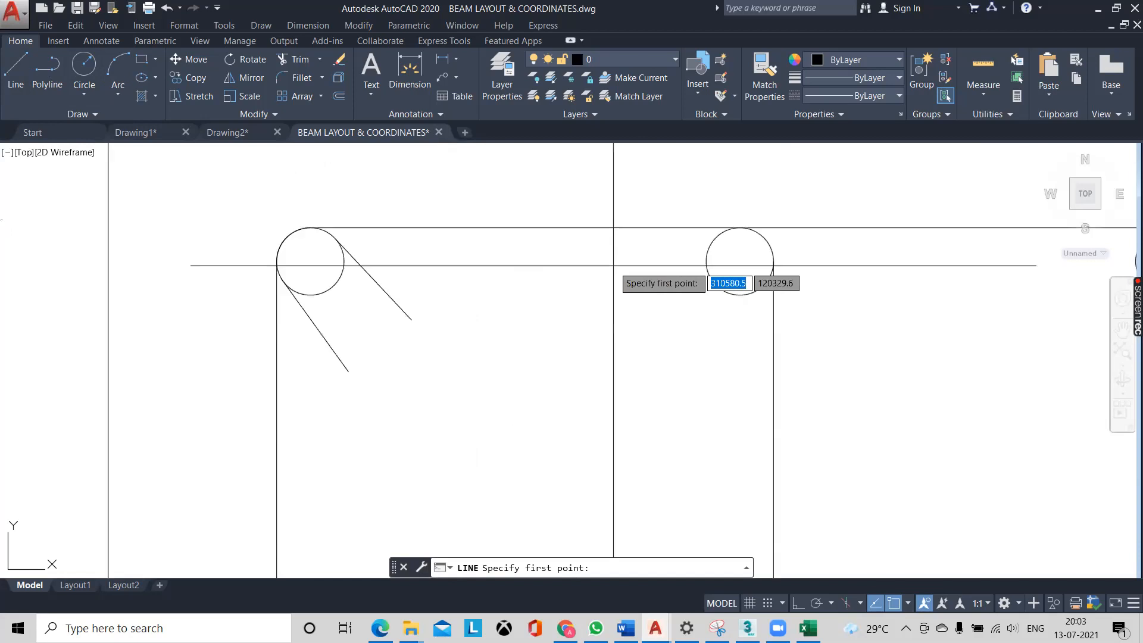
pyautogui.click(706, 262)
pyautogui.press('Escape')
pyautogui.scroll(-2, 602, 155)
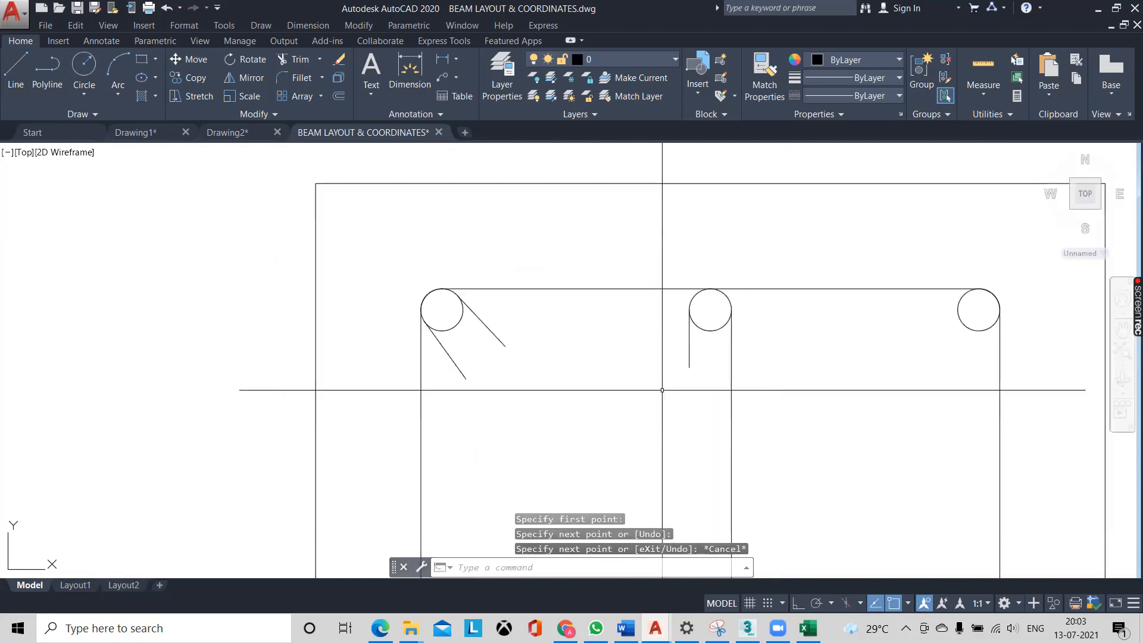
# - Draw a short vertical hook line upward from the left quadrant of the lower middle bar
pyautogui.click(9, 85)
pyautogui.scroll(-4, 465, 280)
pyautogui.scroll(4, 577, 384)
pyautogui.click(558, 386)
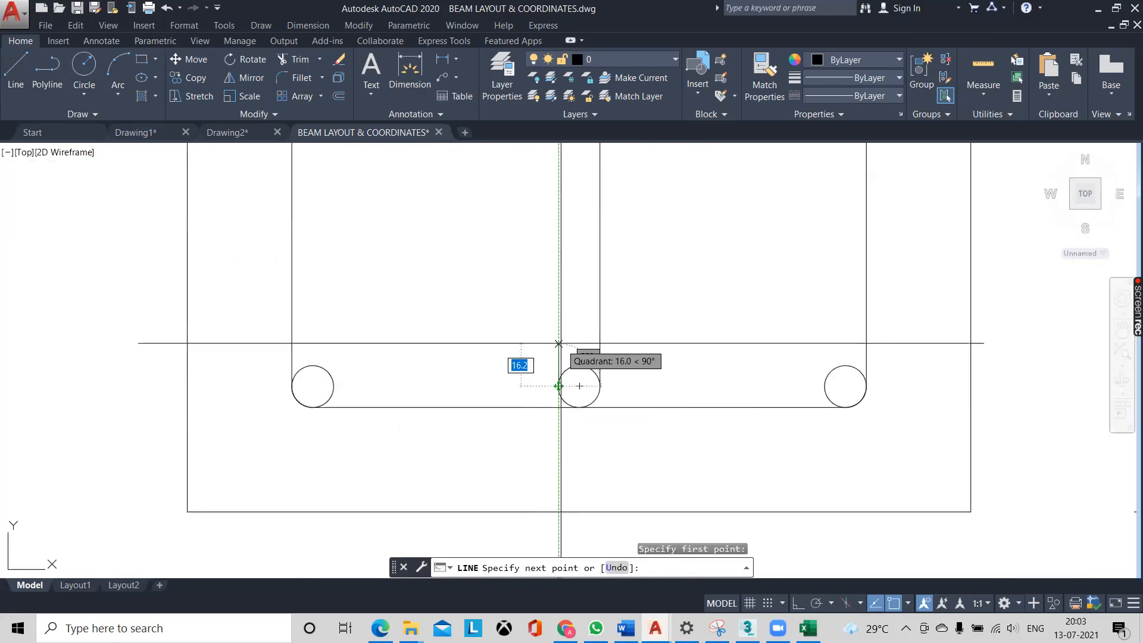
pyautogui.click(558, 329)
pyautogui.press('Escape')
pyautogui.scroll(-4, 512, 291)
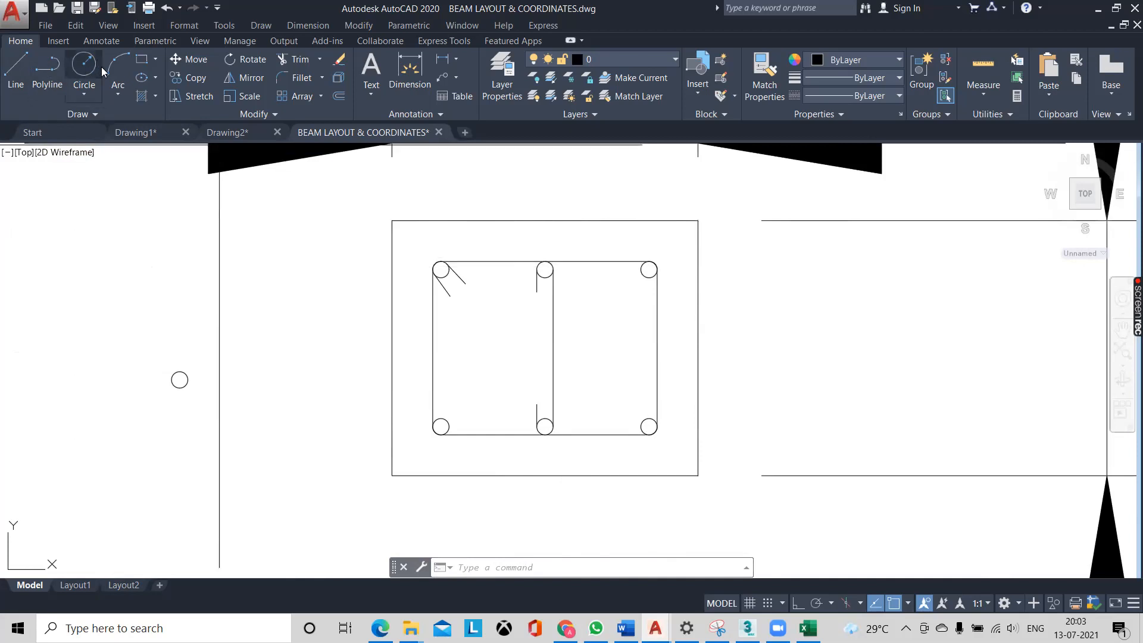
# - Draw a horizontal line from the top of the upper-right bar to the top of the upper middle bar
pyautogui.click(15, 66)
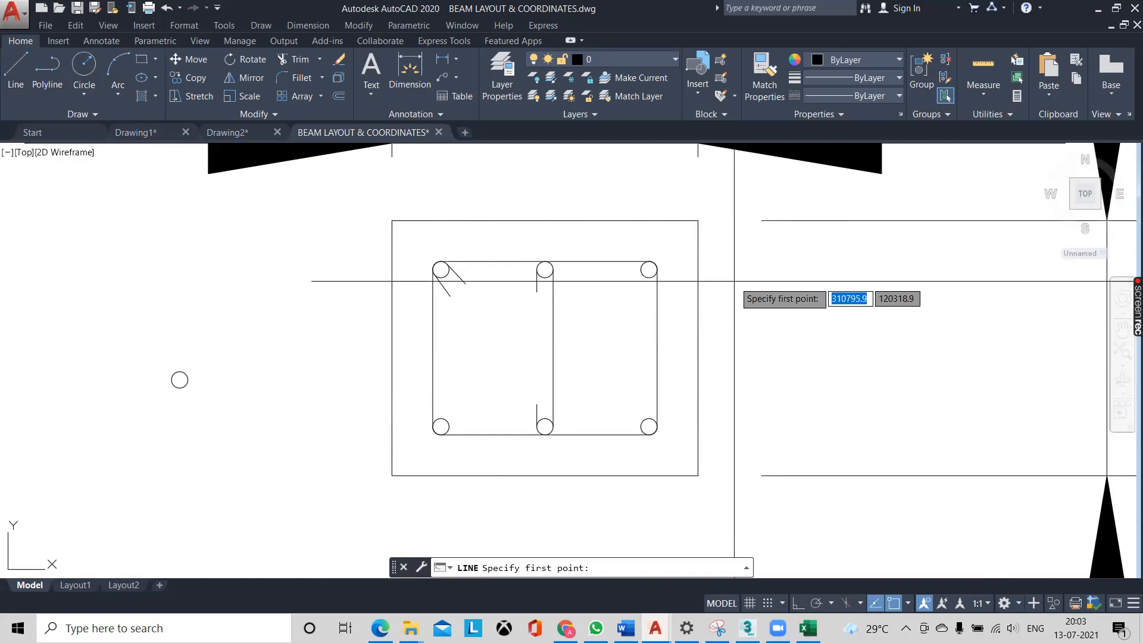
pyautogui.scroll(5, 640, 262)
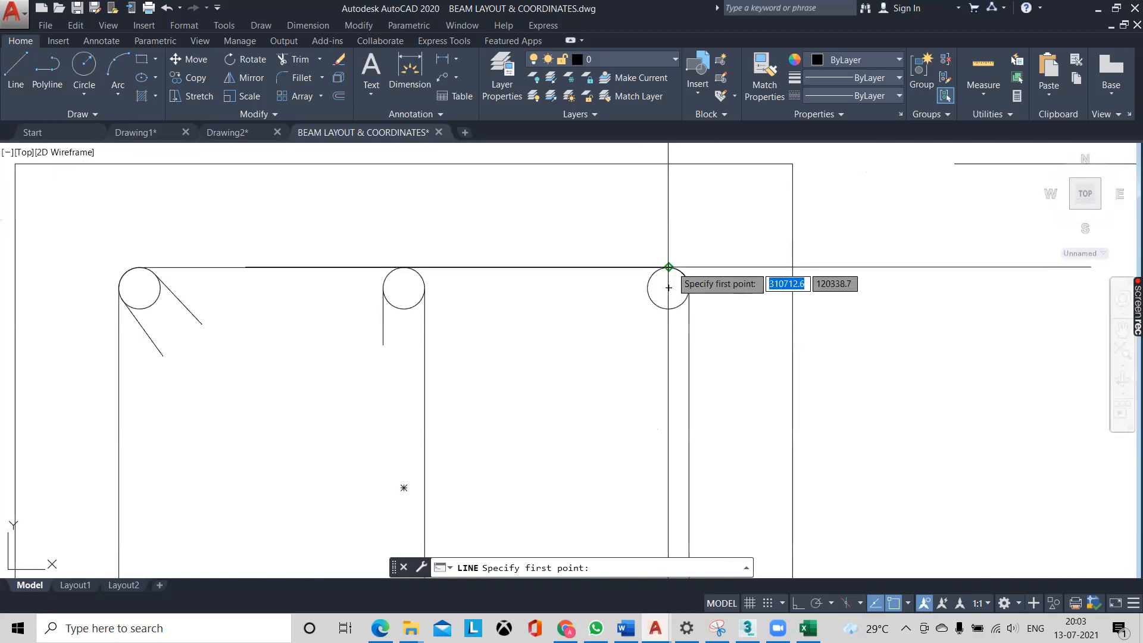
pyautogui.click(669, 287)
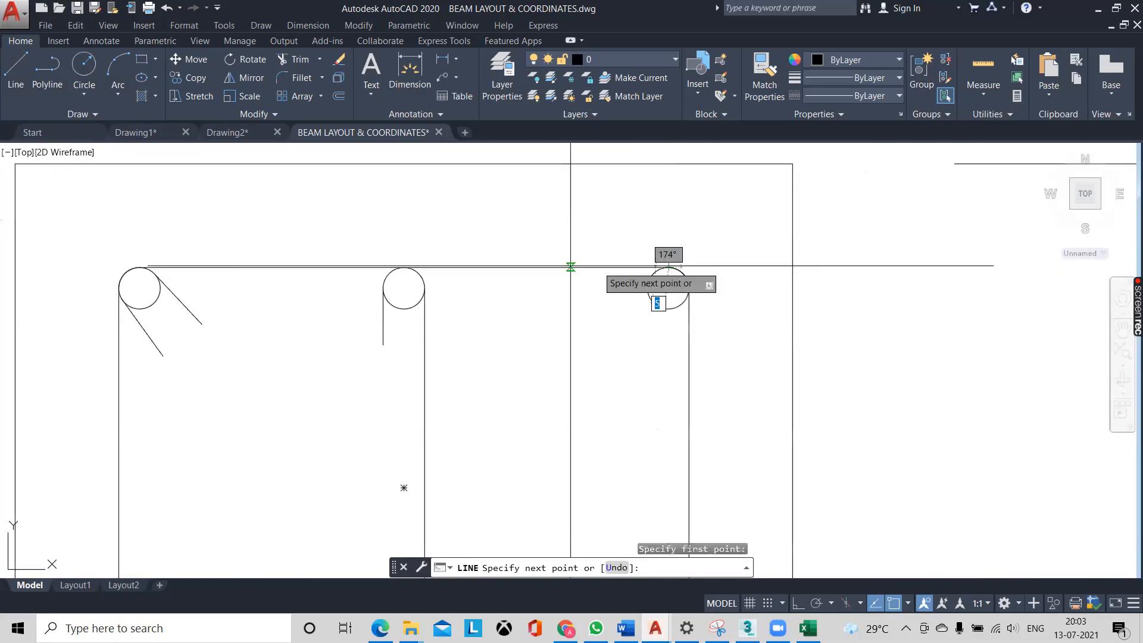
pyautogui.click(404, 267)
pyautogui.moveTo(399, 374); pyautogui.dragTo(424, 326, button='middle')
pyautogui.press('Escape')
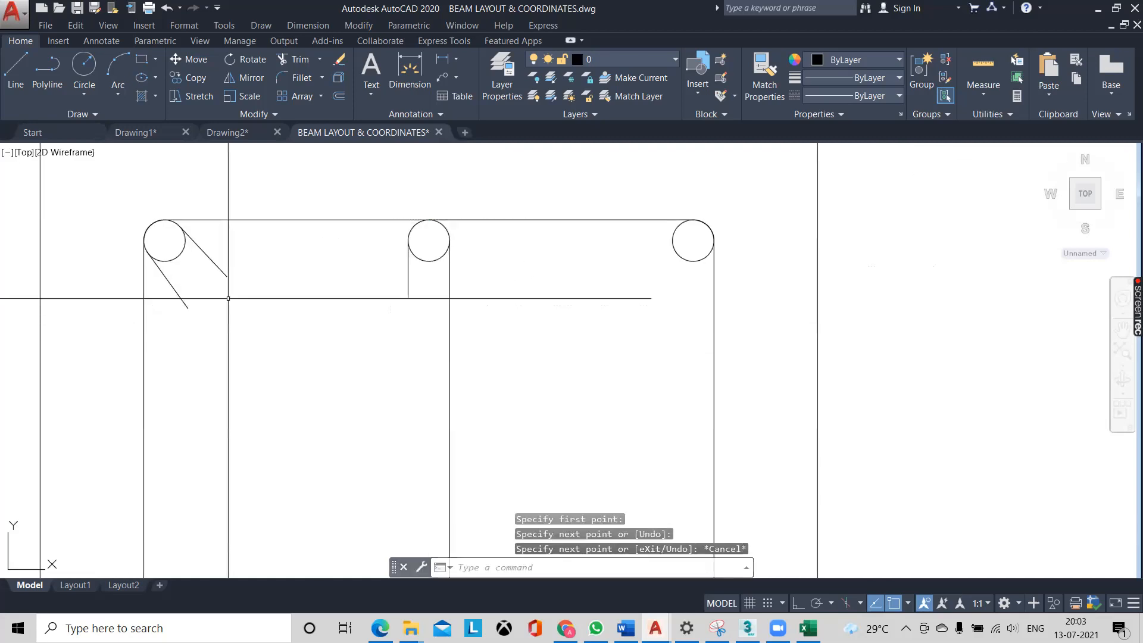
# - Draw a horizontal line from the bottom of the lower middle bar to the bottom of the lower-right bar
pyautogui.click(16, 70)
pyautogui.scroll(-2, 326, 399)
pyautogui.moveTo(328, 405); pyautogui.dragTo(358, 233, button='middle')
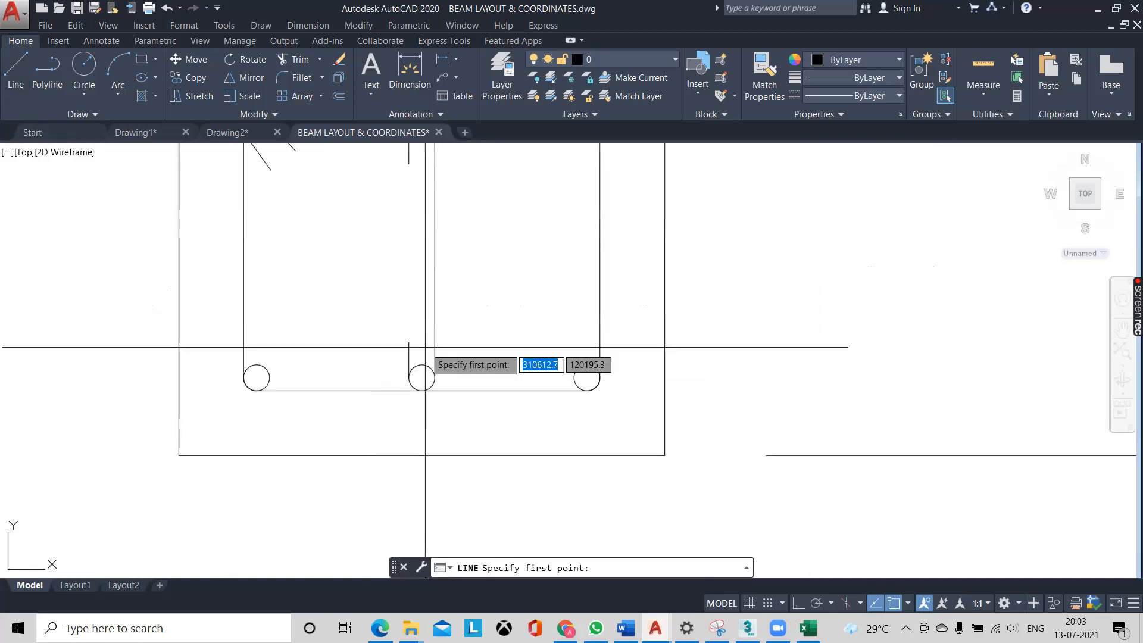
pyautogui.click(422, 388)
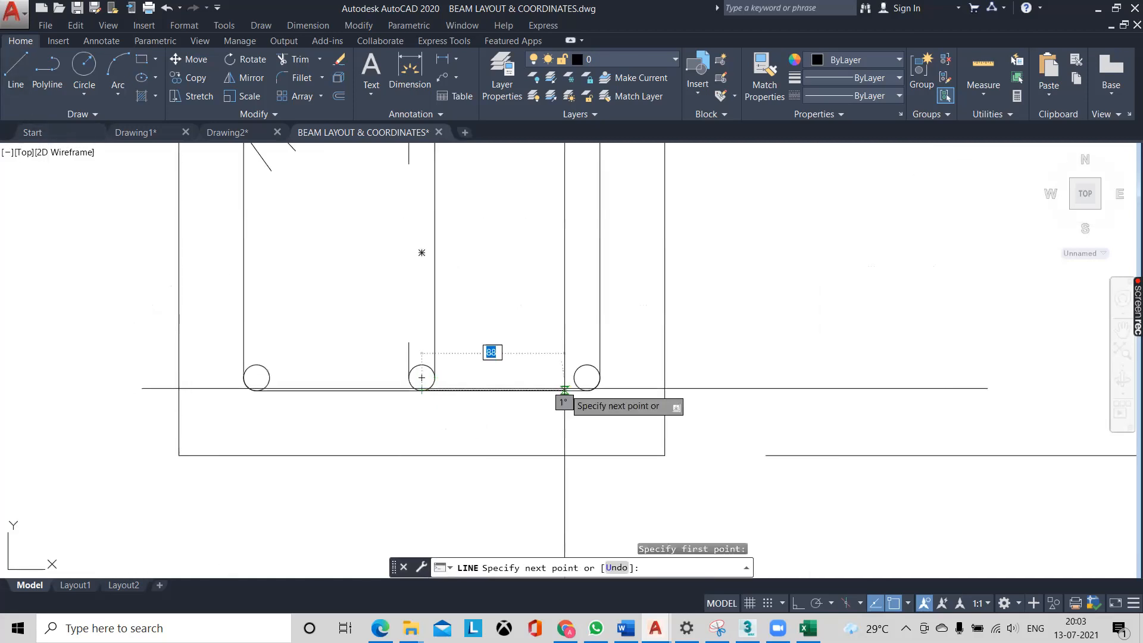
pyautogui.press('Escape')
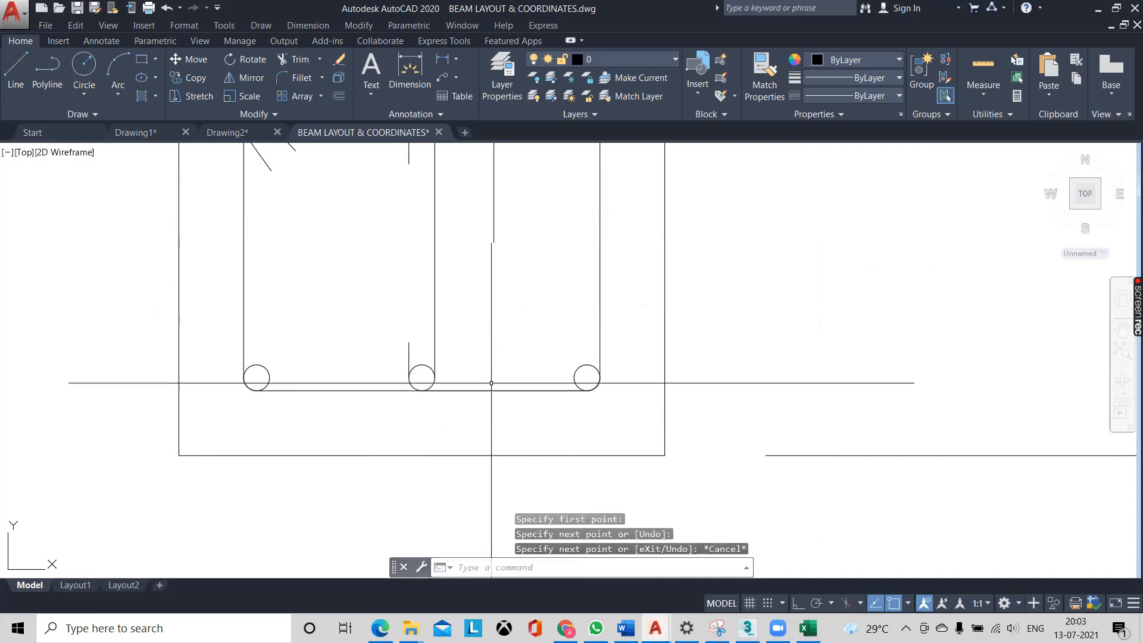
pyautogui.click(451, 391)
pyautogui.moveTo(508, 355); pyautogui.dragTo(496, 522, button='middle')
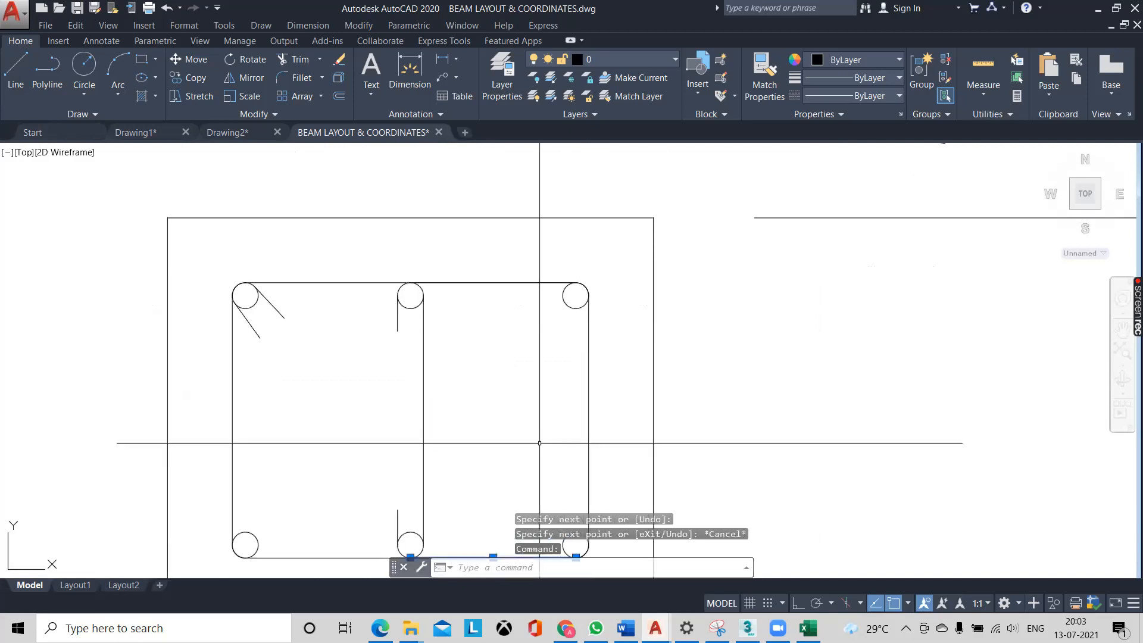
pyautogui.click(533, 281)
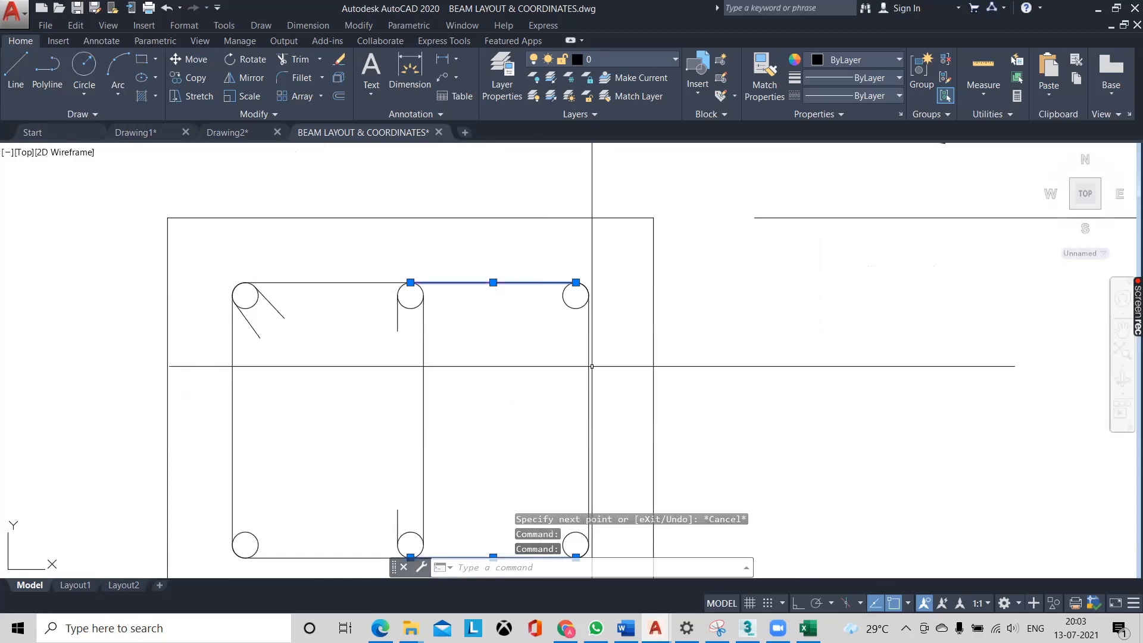
pyautogui.moveTo(511, 374); pyautogui.dragTo(511, 372, button='middle')
pyautogui.moveTo(491, 470); pyautogui.dragTo(511, 381, button='middle')
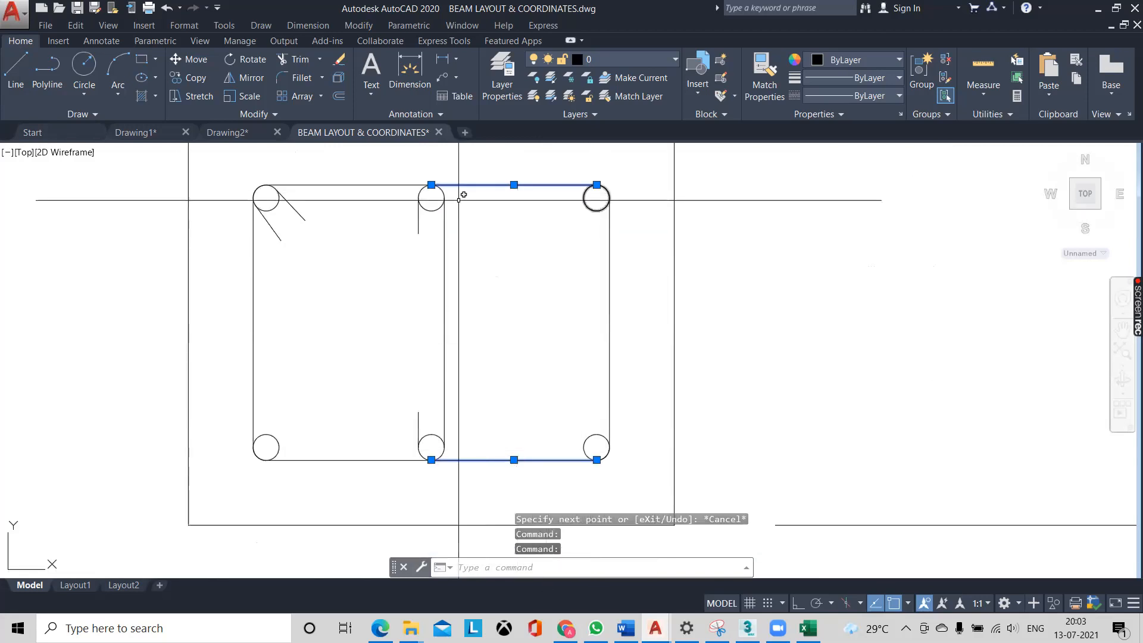
pyautogui.press('Escape')
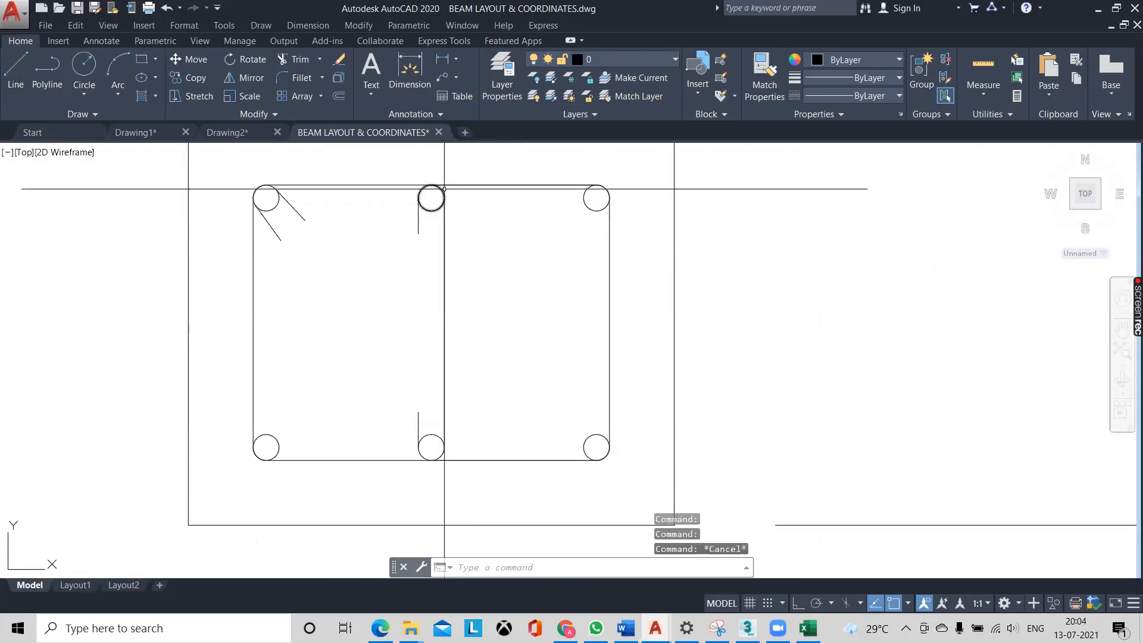
pyautogui.click(423, 186)
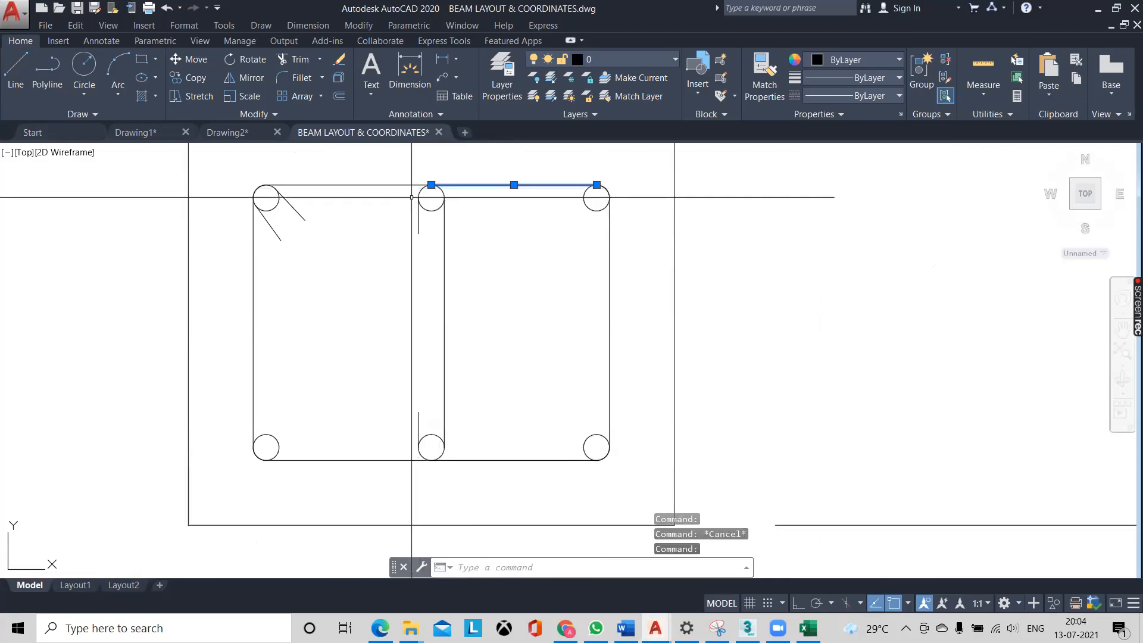
pyautogui.click(460, 459)
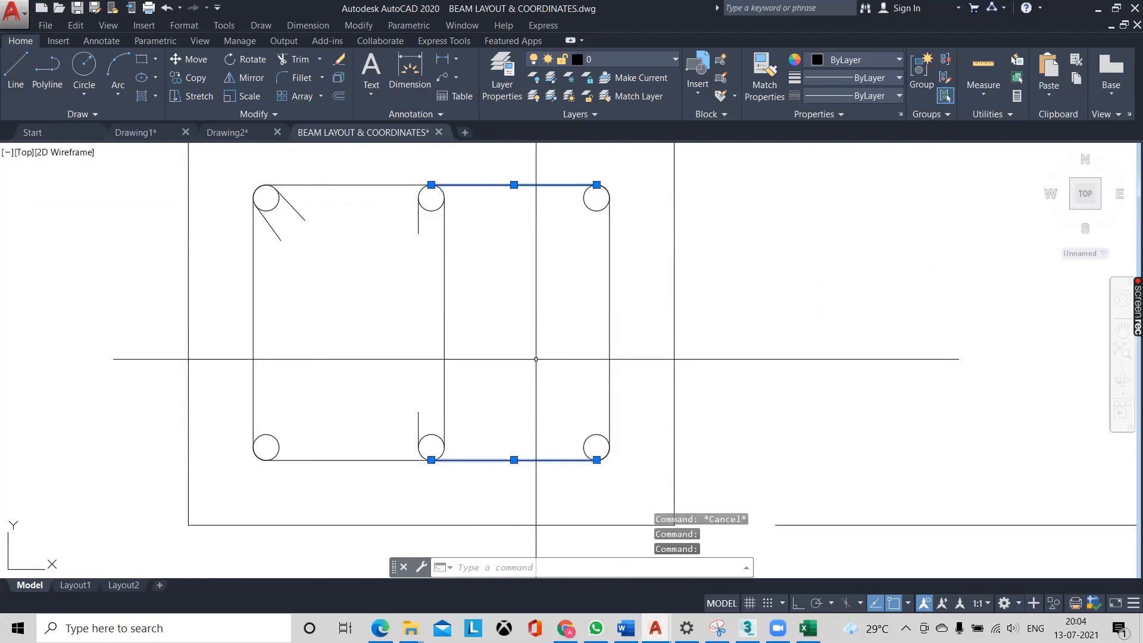
pyautogui.press('Escape')
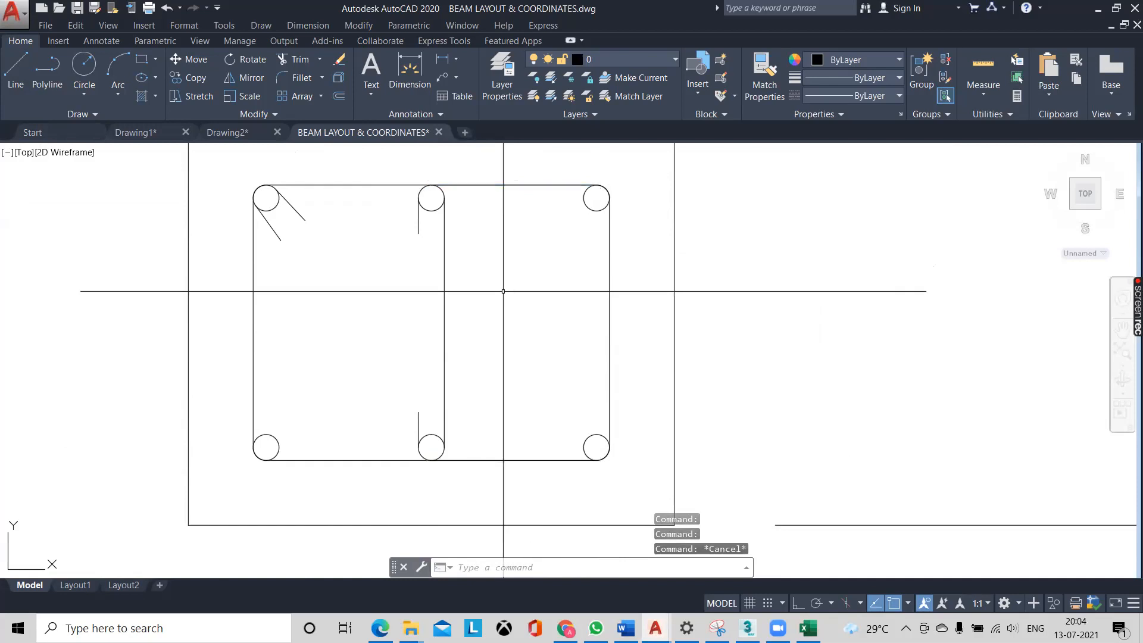
# - Erase the two horizontal lines drawn between the middle and right bars along the stirrup's lower and upper edges
pyautogui.click(507, 460)
pyautogui.press('Delete')
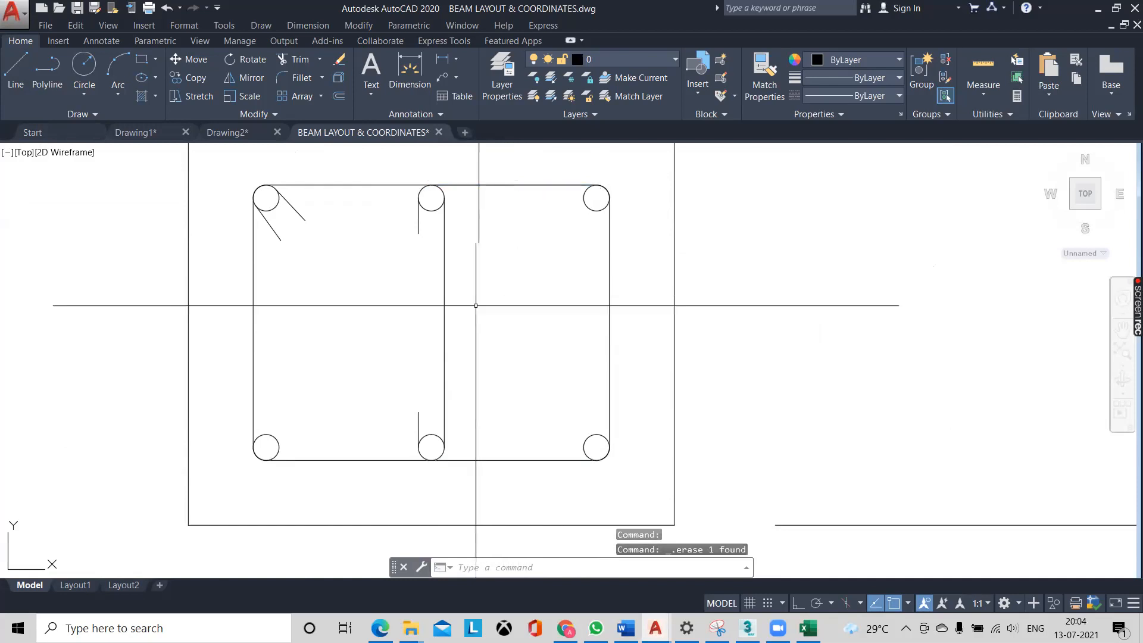
pyautogui.click(486, 184)
# - Draw a vertical line joining the left quadrants of the upper and lower middle bars
pyautogui.click(16, 70)
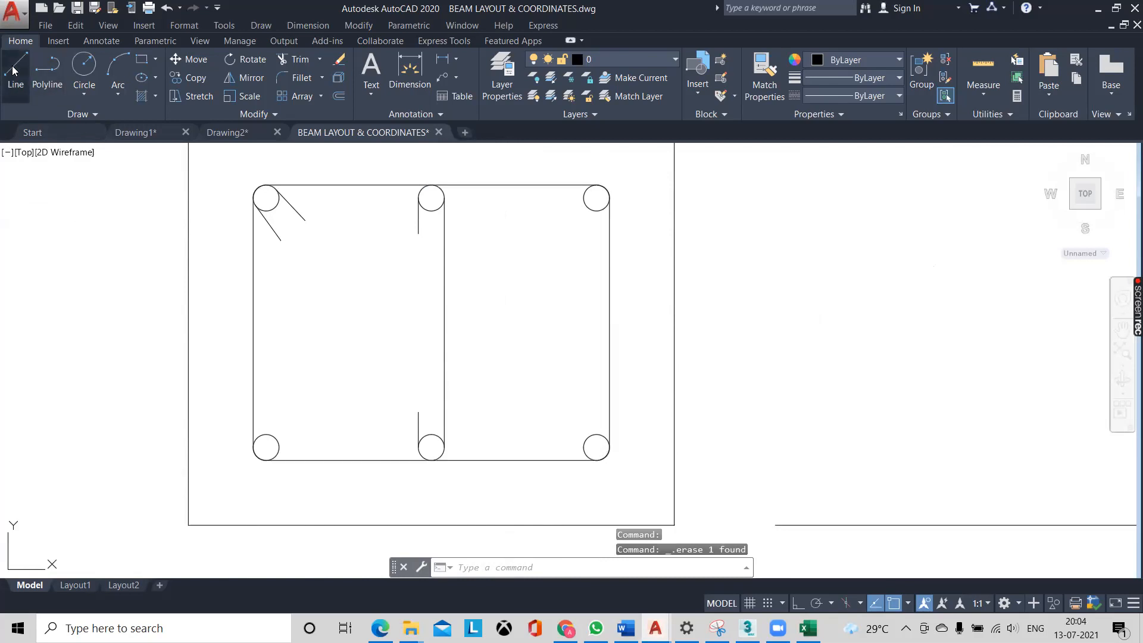
pyautogui.click(431, 198)
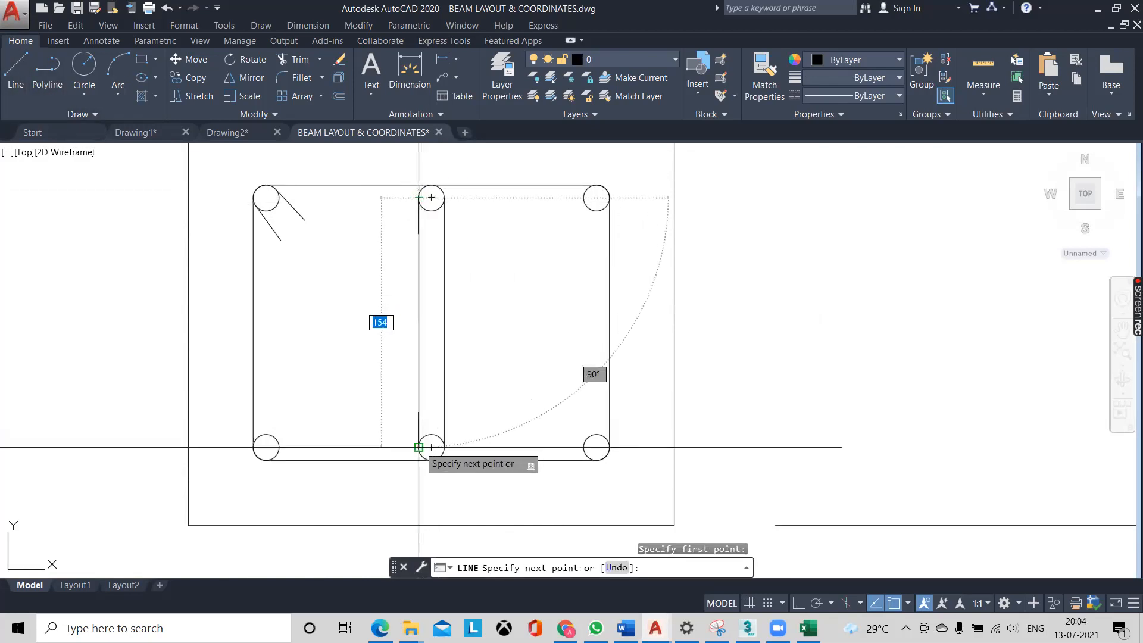
pyautogui.click(419, 448)
pyautogui.press('Escape')
# - Try to fillet the vertical line left of the middle bars with radius 8, and erase that line
pyautogui.write('fil')
pyautogui.press('Return')
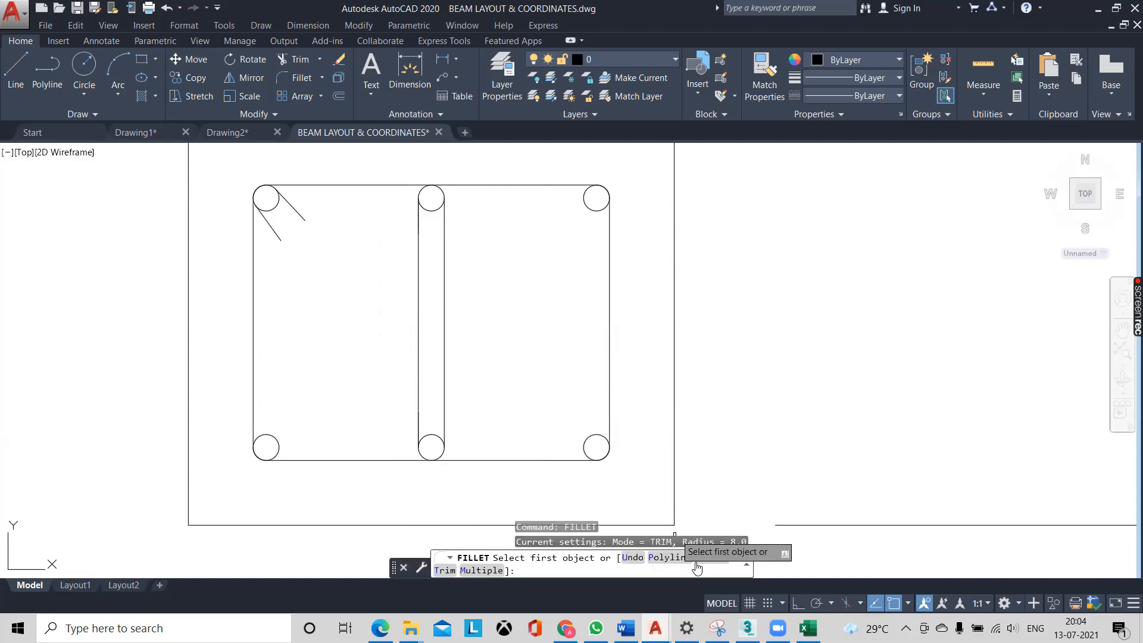
pyautogui.click(711, 563)
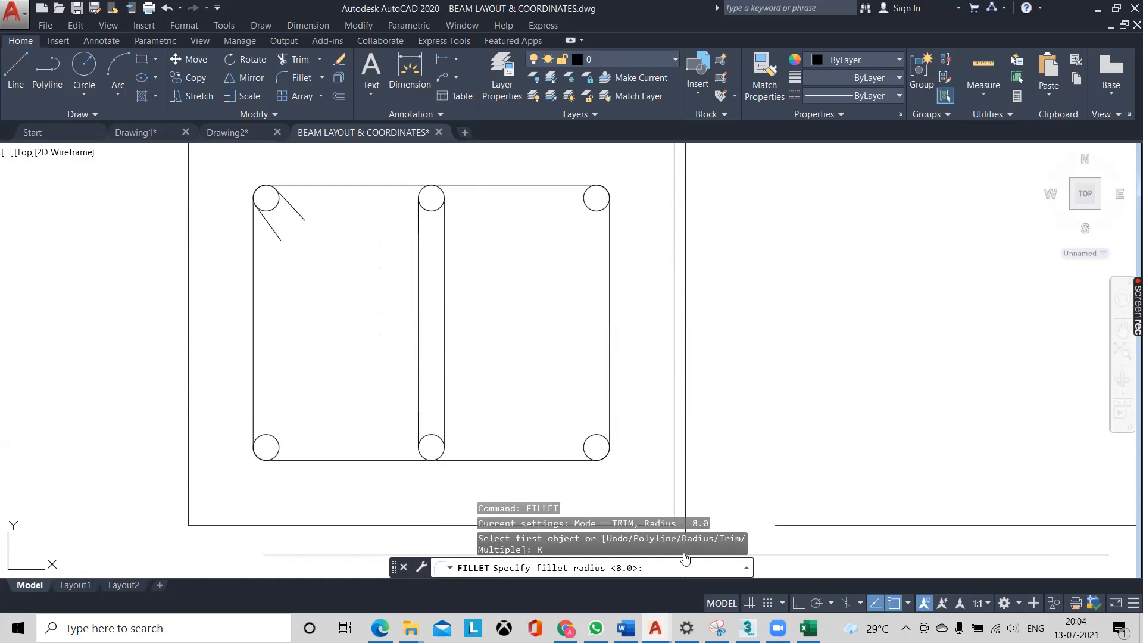
pyautogui.press('Return')
pyautogui.click(415, 234)
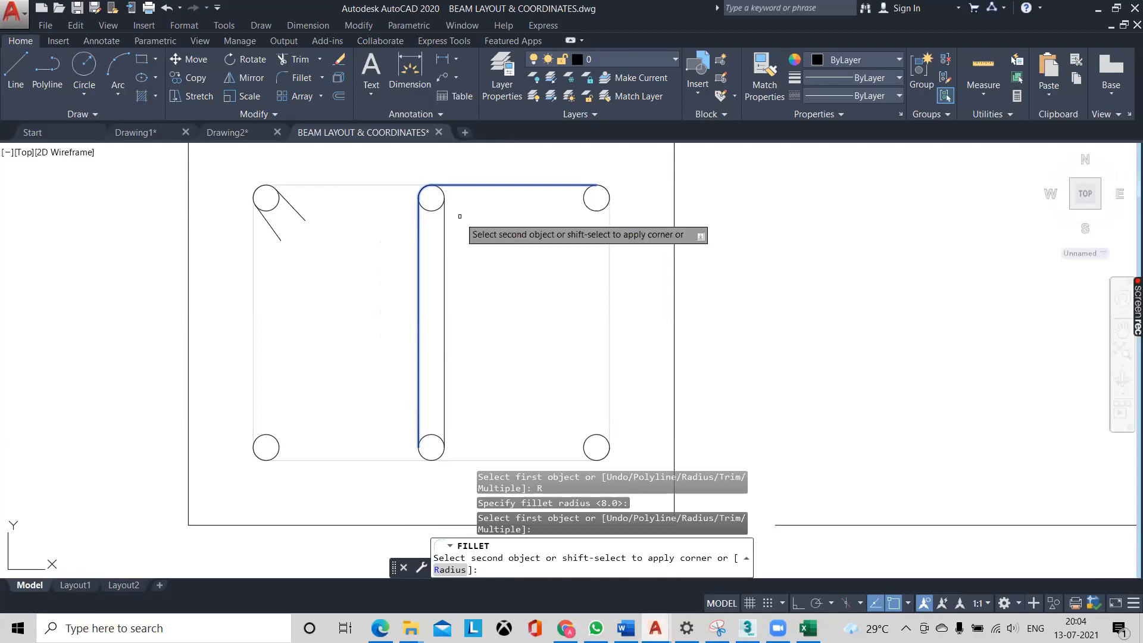
pyautogui.press('Escape')
pyautogui.click(417, 271)
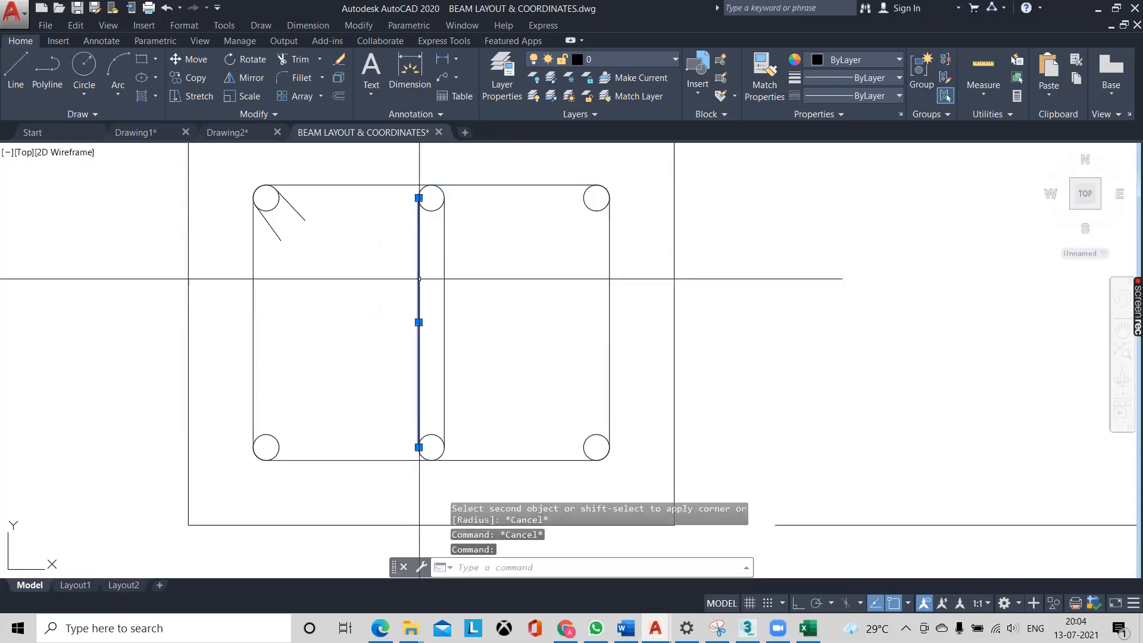
pyautogui.press('Delete')
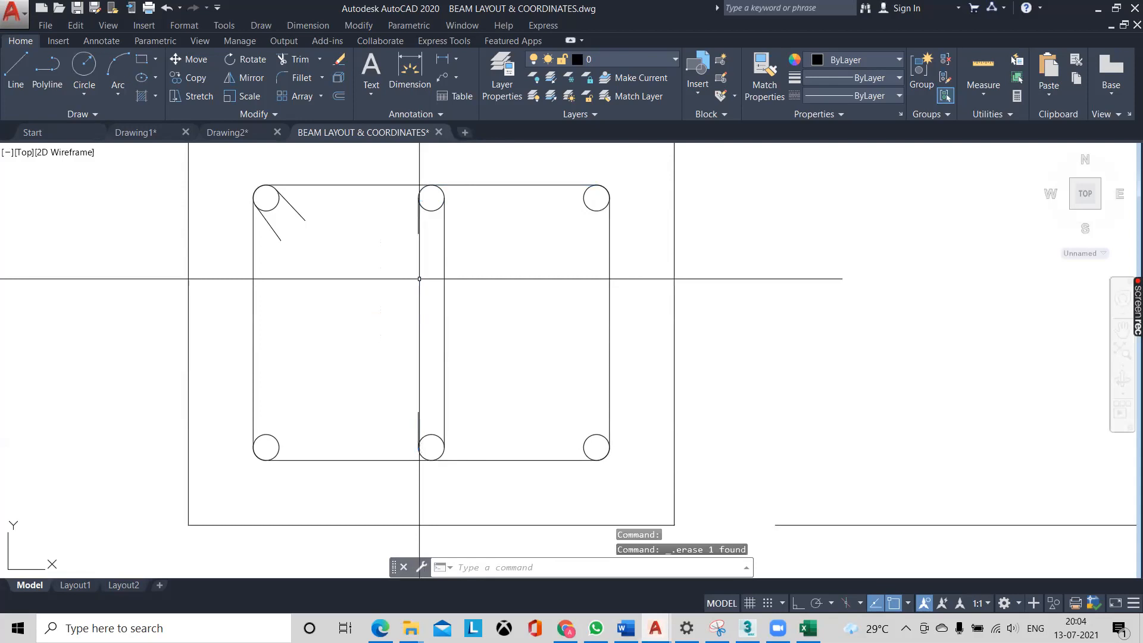
# - Draw a 102 by 170 rectangle from the upper middle bar's top to the lower-right bar's bottom, and erase it
pyautogui.click(141, 59)
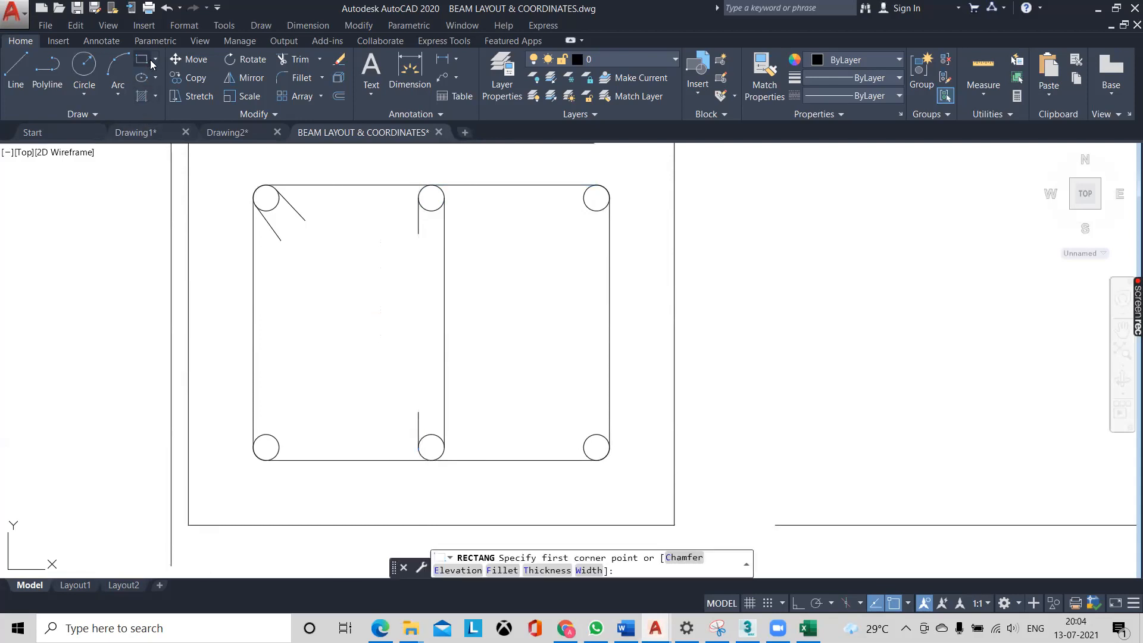
pyautogui.click(431, 185)
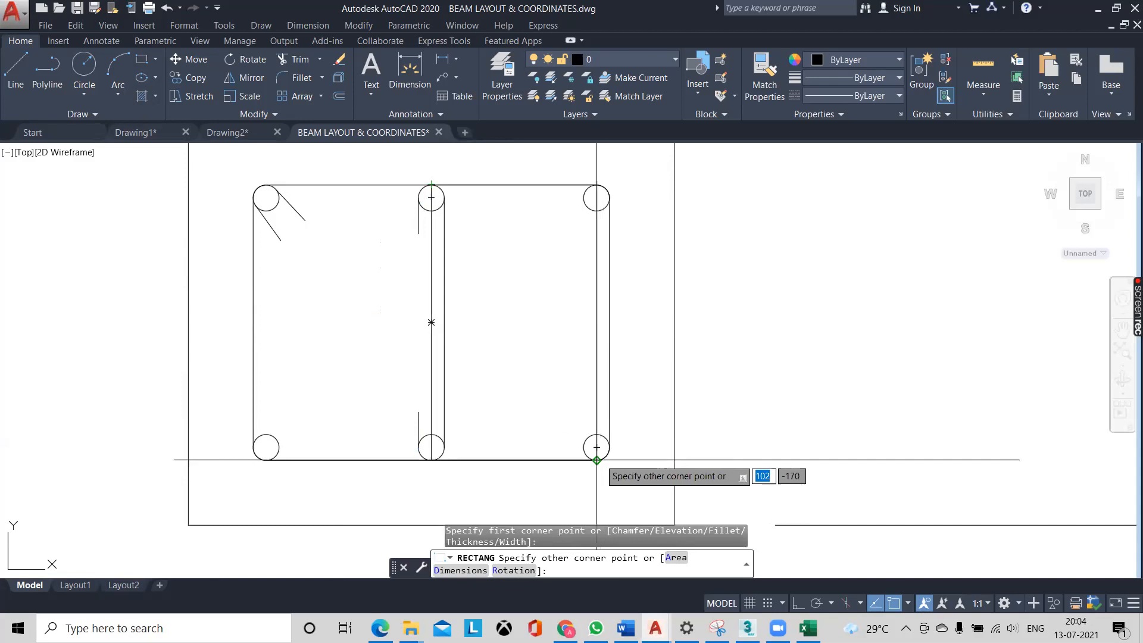
pyautogui.click(597, 459)
pyautogui.click(432, 356)
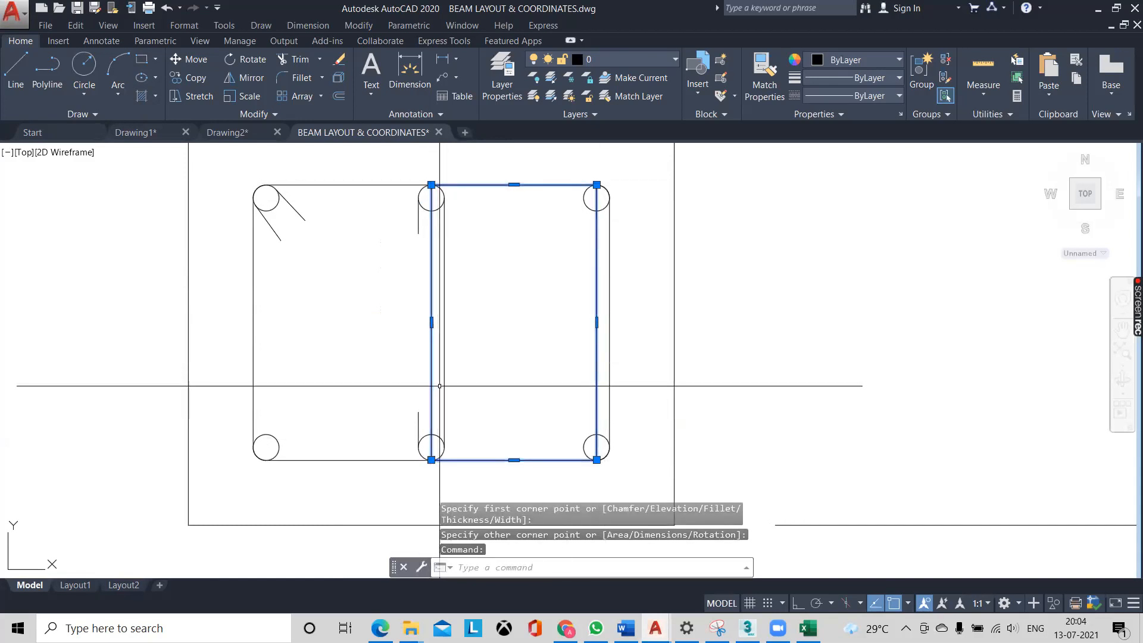
pyautogui.press('Delete')
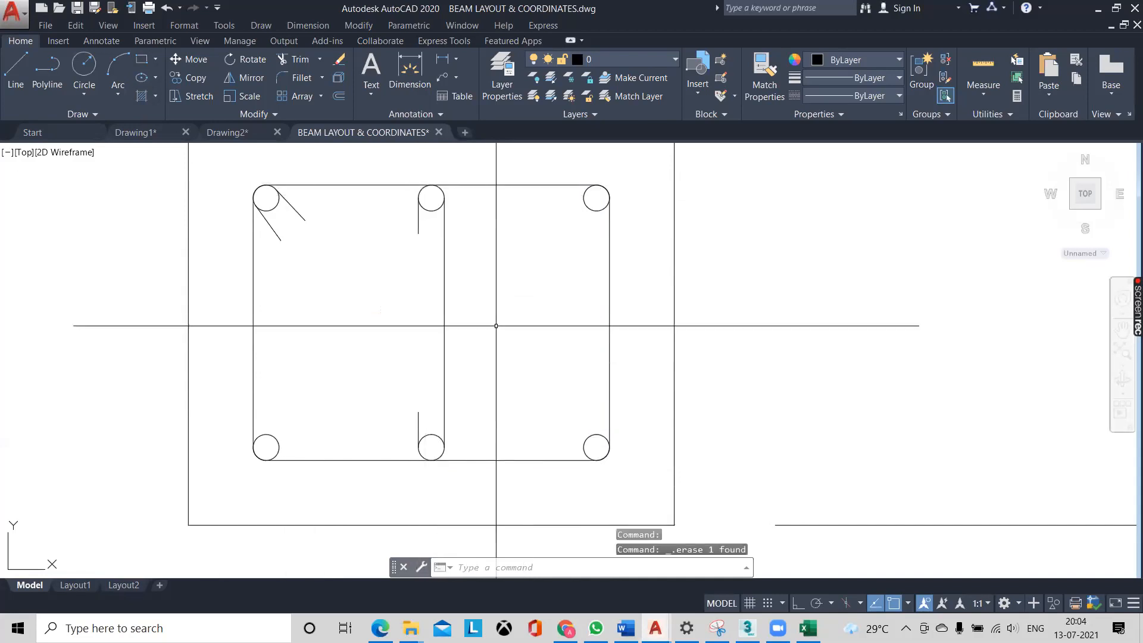
pyautogui.scroll(-2, 496, 326)
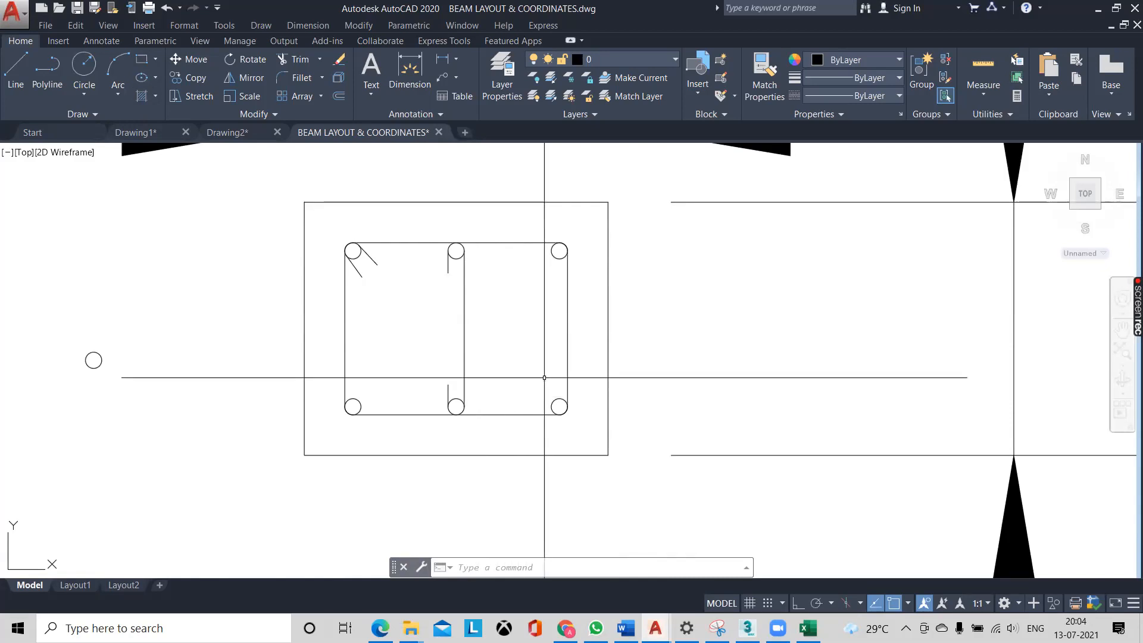
pyautogui.scroll(-2, 545, 378)
pyautogui.scroll(-2, 544, 377)
pyautogui.moveTo(545, 377)
pyautogui.mouseDown(button='middle')
pyautogui.moveTo(536, 415)
pyautogui.moveTo(524, 406)
pyautogui.mouseUp(button='middle')
pyautogui.scroll(-2, 618, 349)
pyautogui.moveTo(618, 350); pyautogui.dragTo(606, 329, button='middle')
pyautogui.scroll(4, 485, 376)
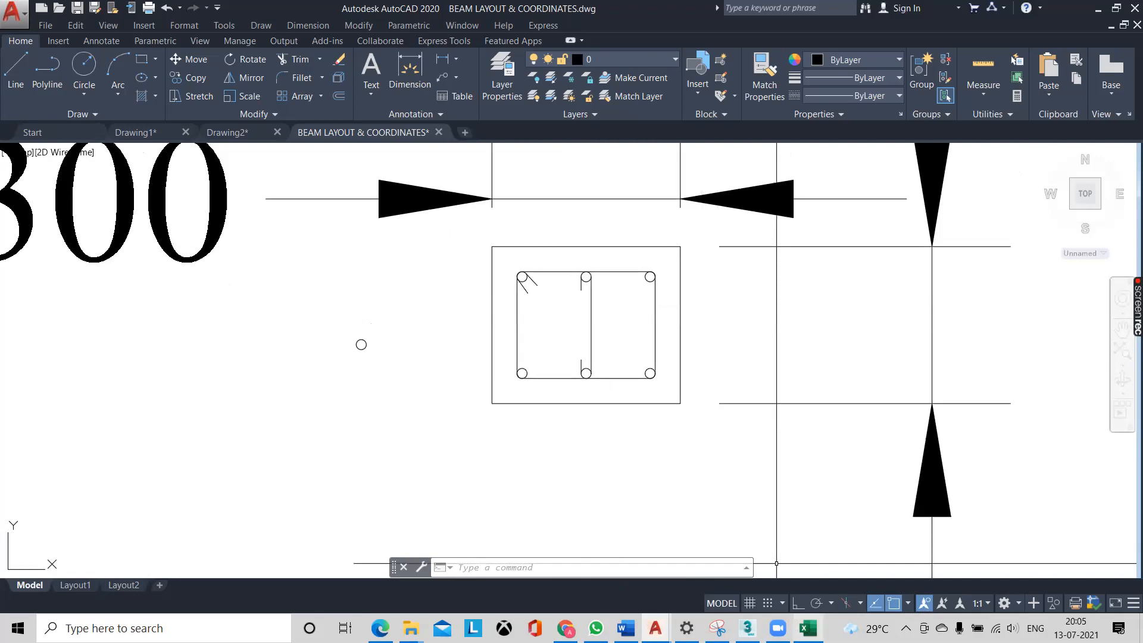
# - Switch to the Excel workbook with the reinforcement table and dismiss the K7 security update notification
pyautogui.click(808, 628)
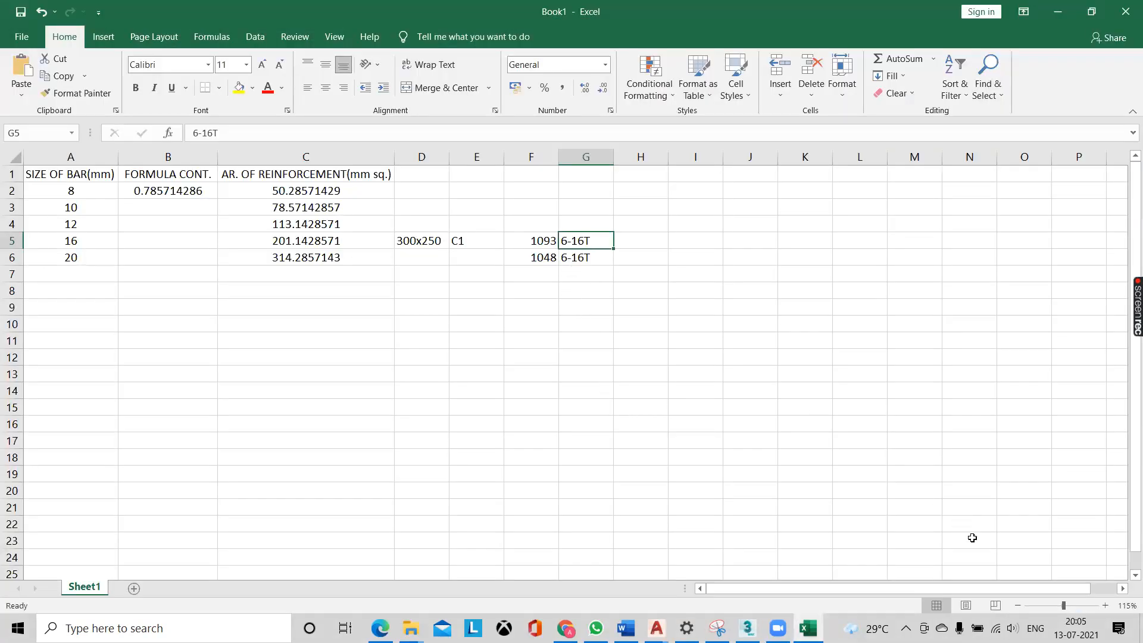
pyautogui.click(1119, 628)
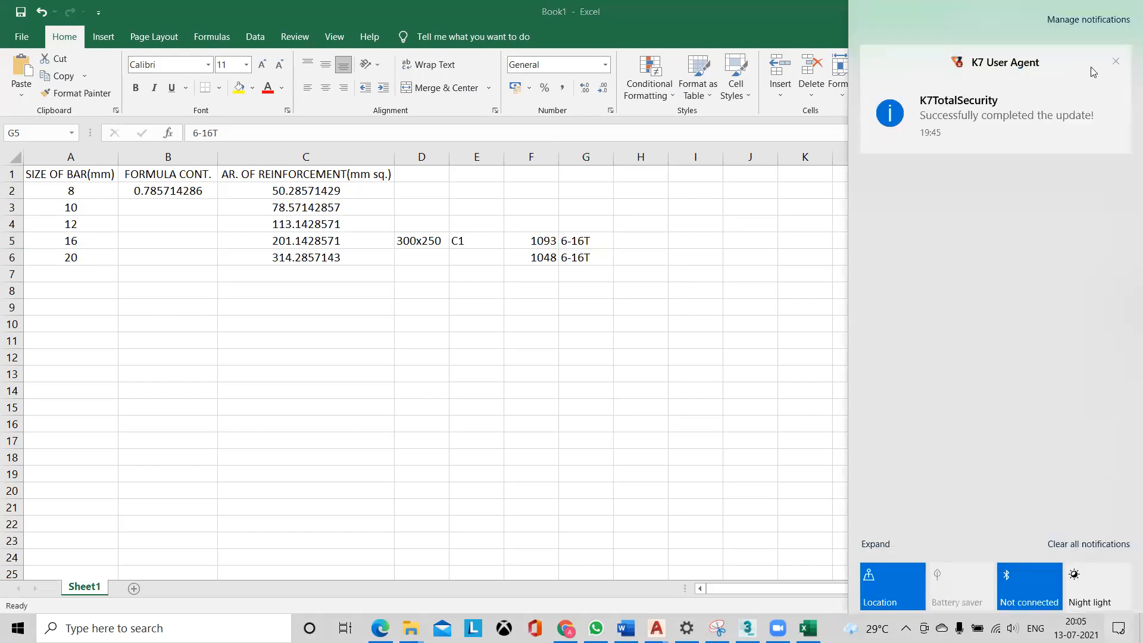
pyautogui.click(1116, 63)
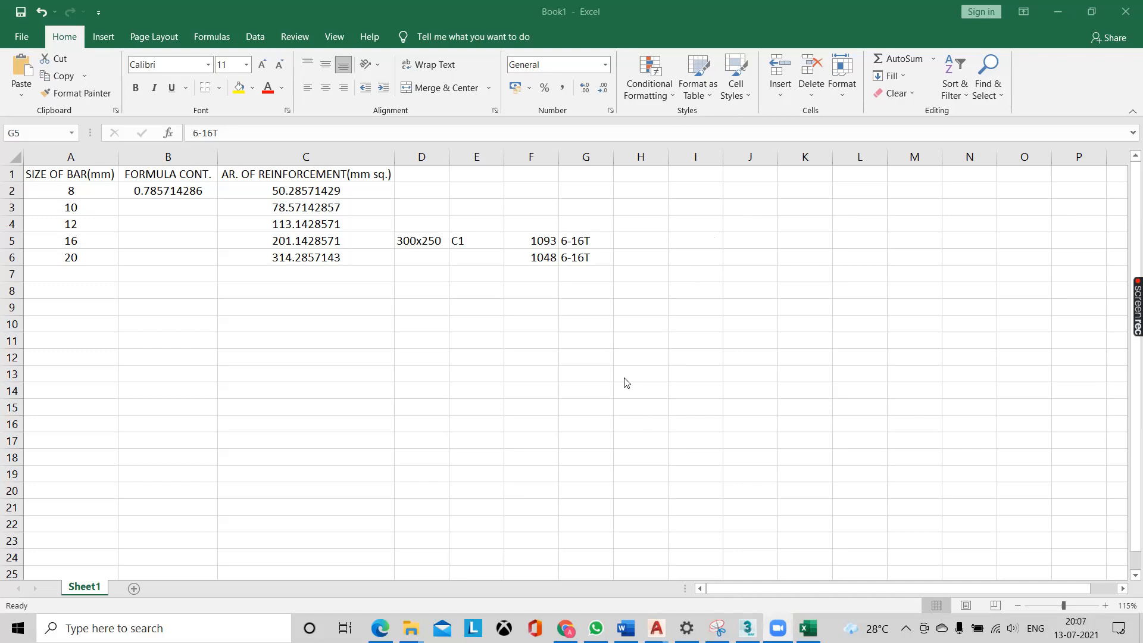
# - Review the bar choices for the 300x250 C1 column in cells G5 and G6
pyautogui.click(590, 280)
pyautogui.click(594, 245)
pyautogui.click(604, 255)
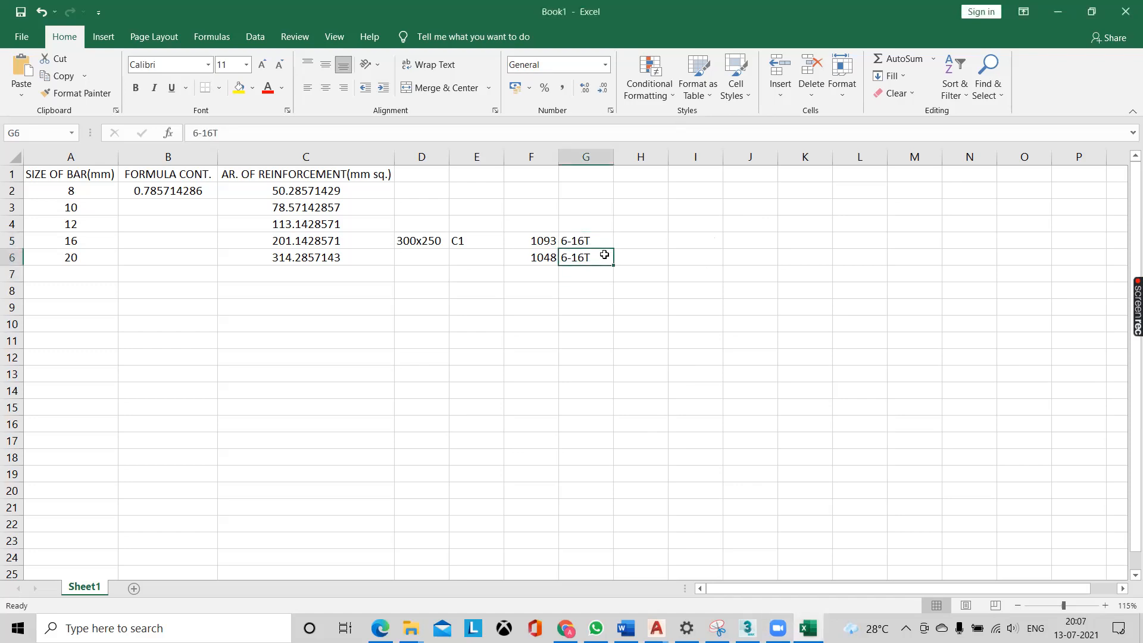